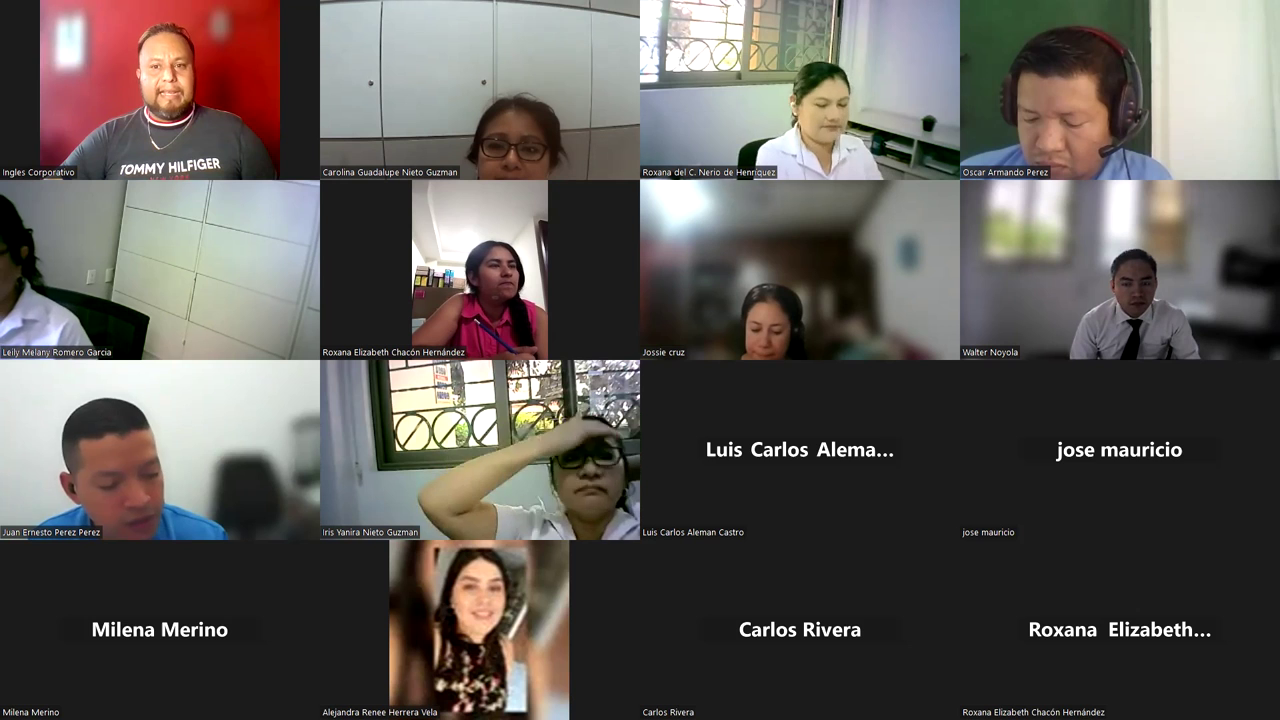
Switch to the blank Excel workbook and enter the headers MES, N° FACTURA and CLIENTE in A1:C1.
key(alt+Tab)
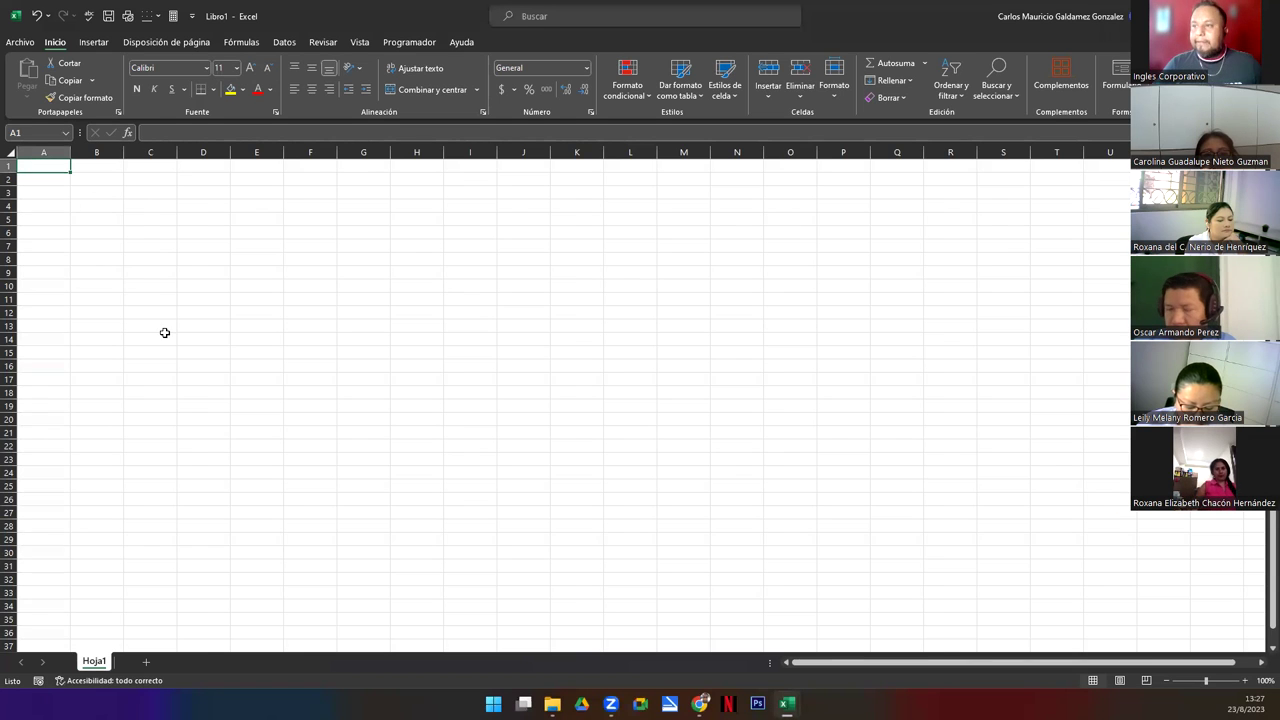
scroll(150, 308, up, 4)
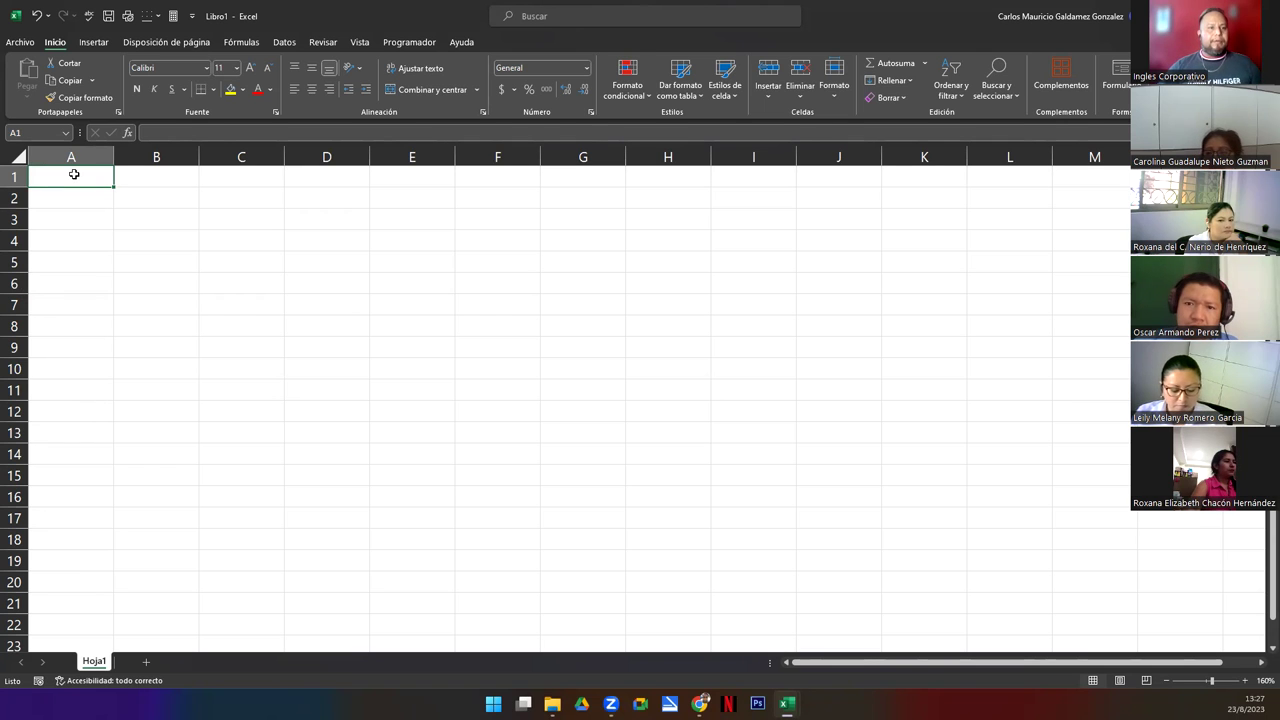
text(MES)
key(Tab)
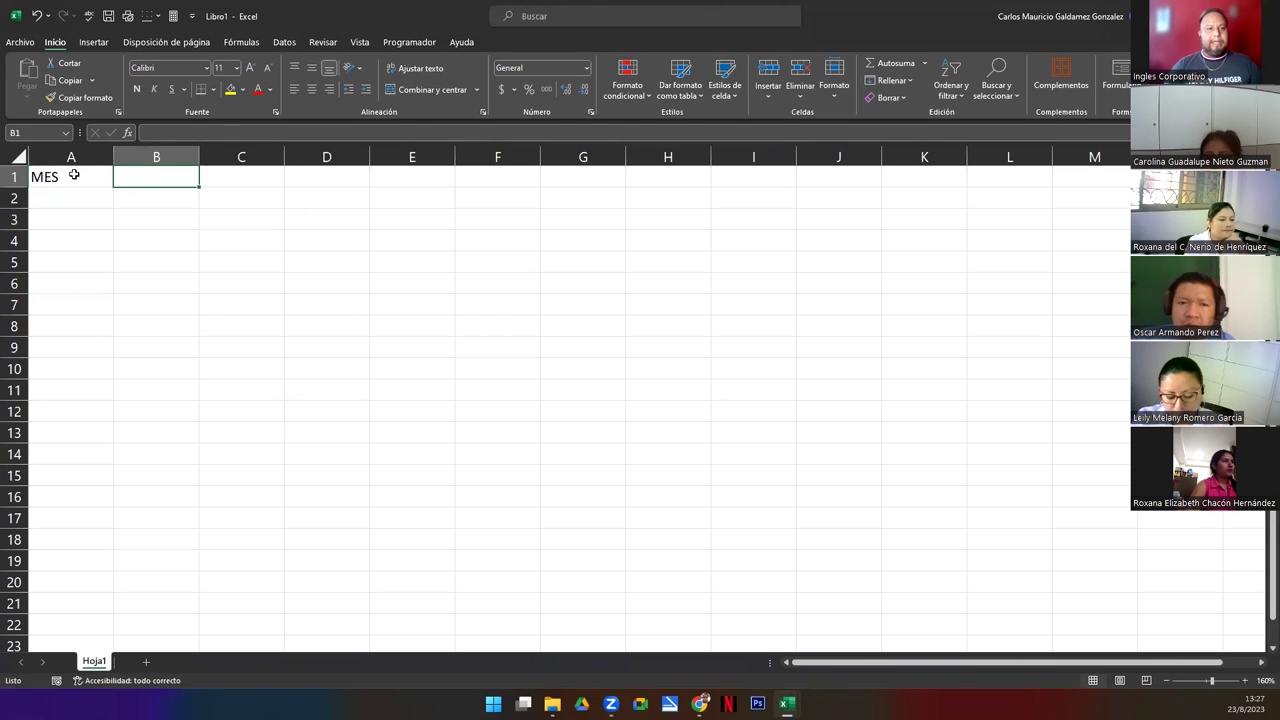
text(N)
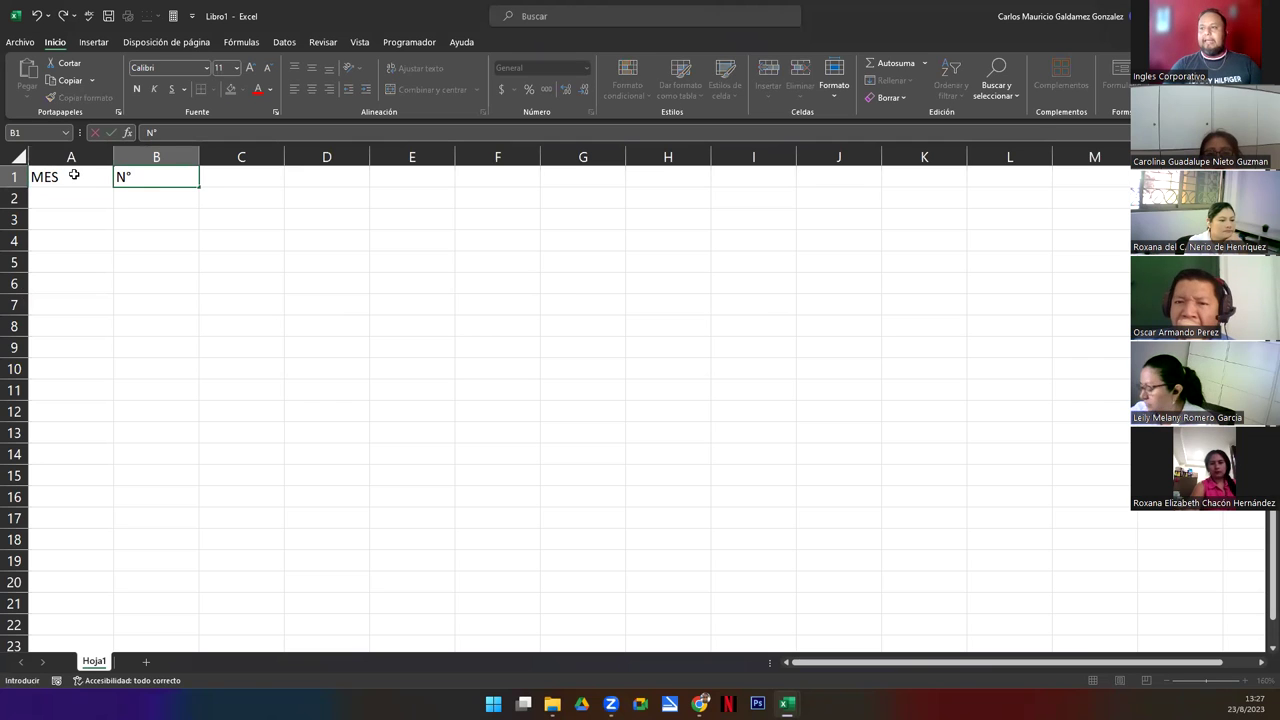
text(° FACTURA)
key(Tab)
text(CLIENT)
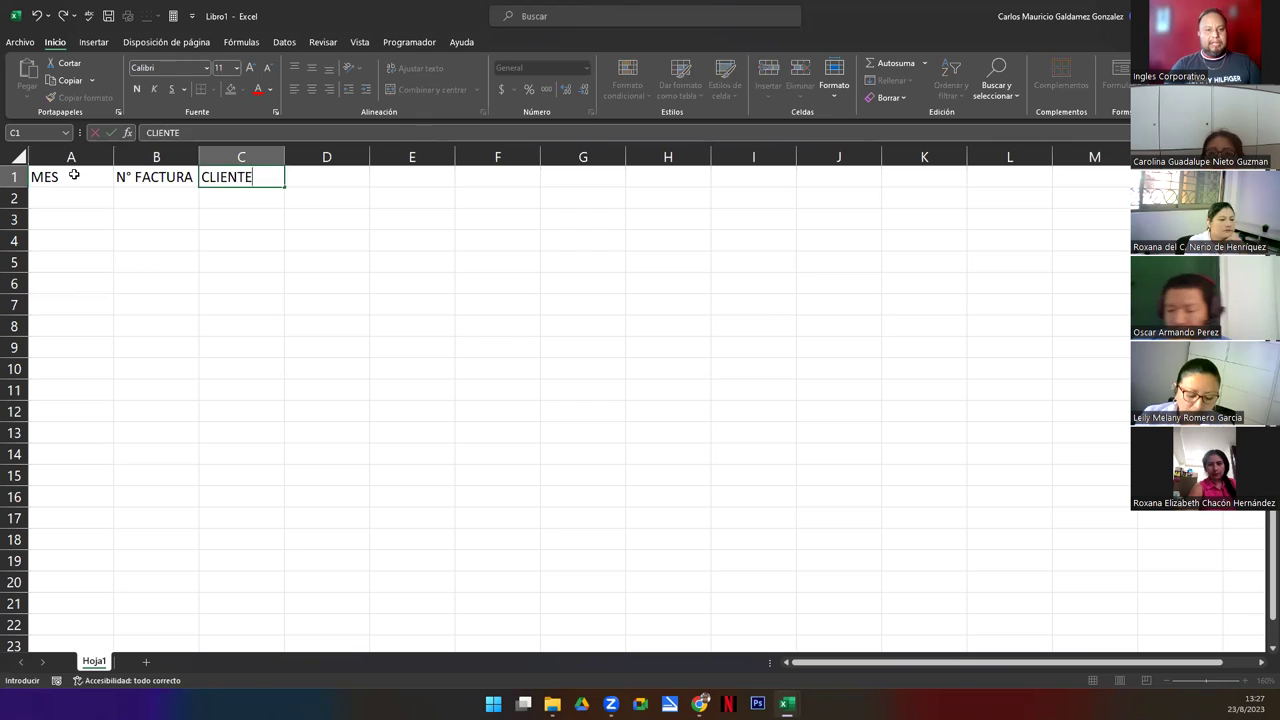
text(E)
key(Tab)
Enter the headers ARTICULO, CANTIDAD, PRECIO/U and SUBTOTAL in D1:G1.
text(ARTICULO)
key(Tab)
text(PRE)
key(BackSpace)
key(BackSpace)
key(BackSpace)
text(CANTIDAD)
key(Tab)
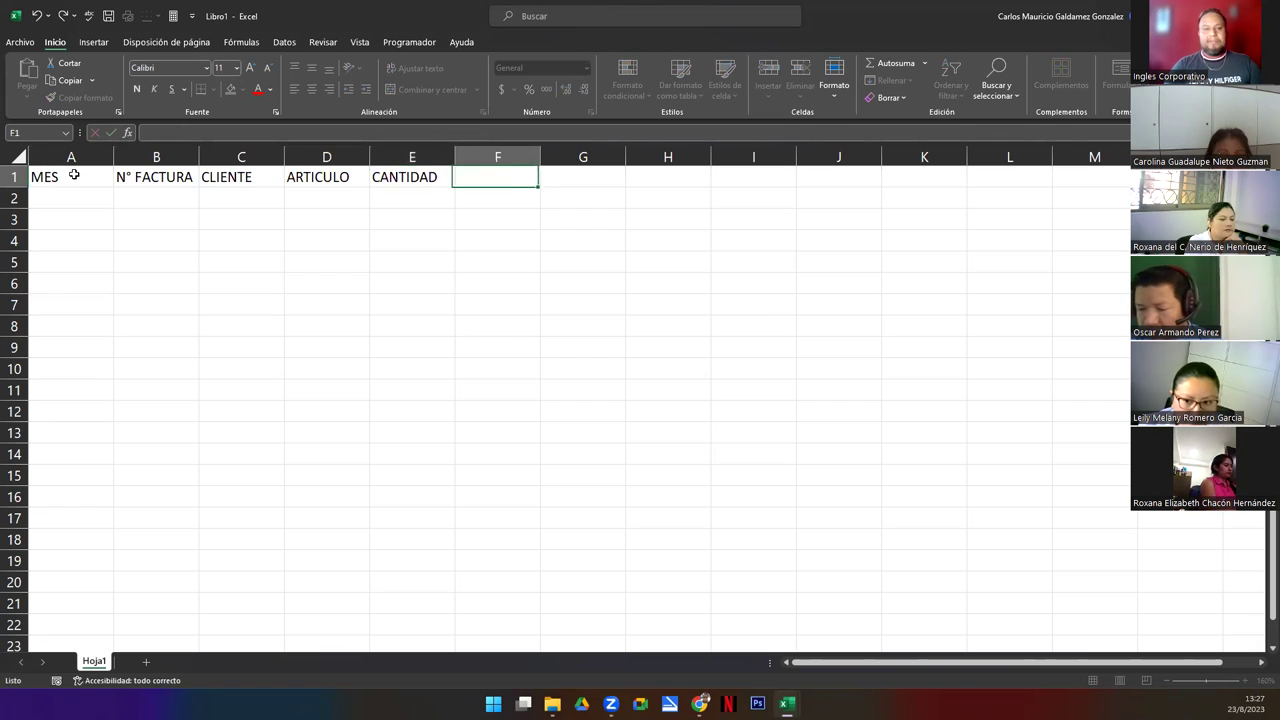
text(PRECIO/U)
key(Tab)
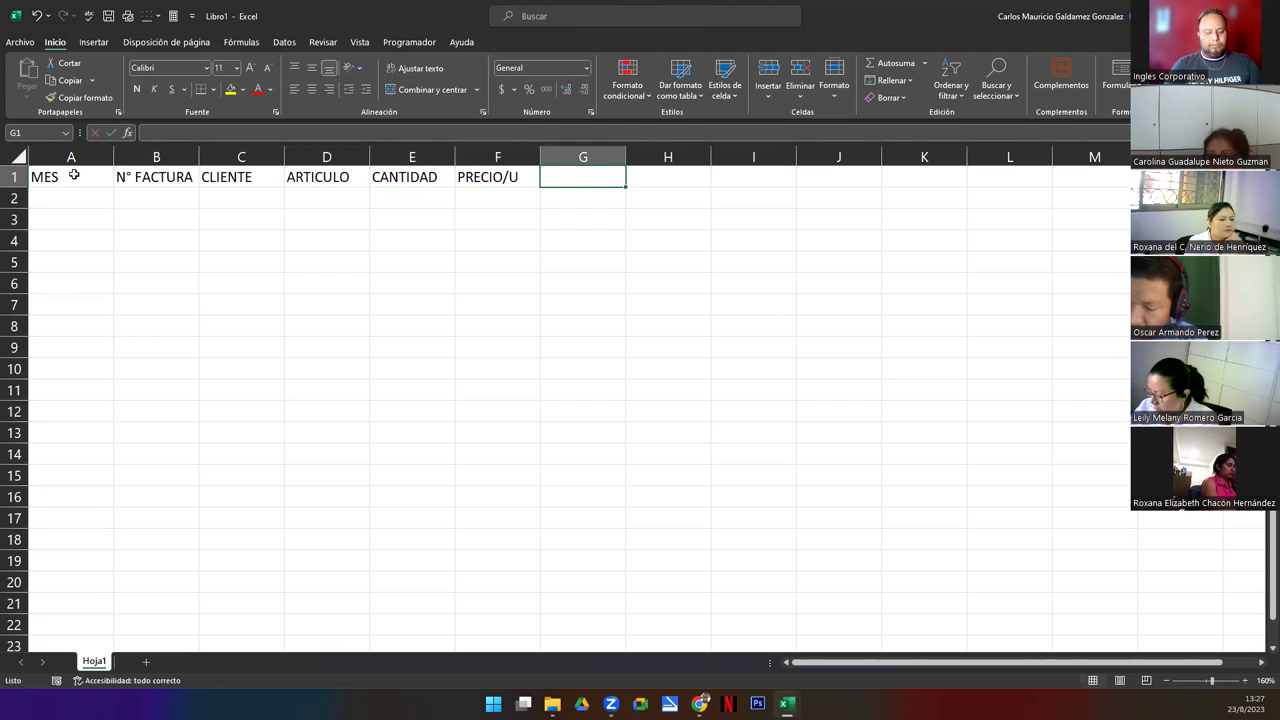
text(SUBTOTAL)
key(Return)
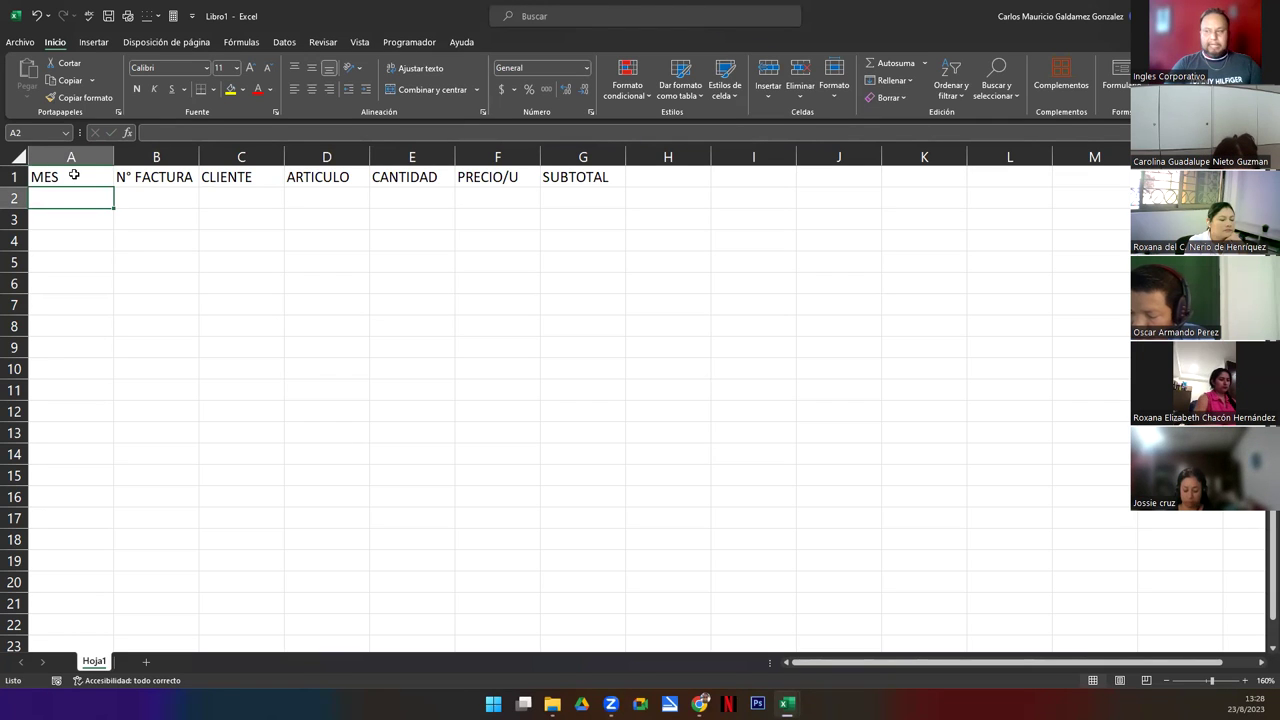
Enter ENERO in A2 and copy it into A3:A5.
text(ENERO)
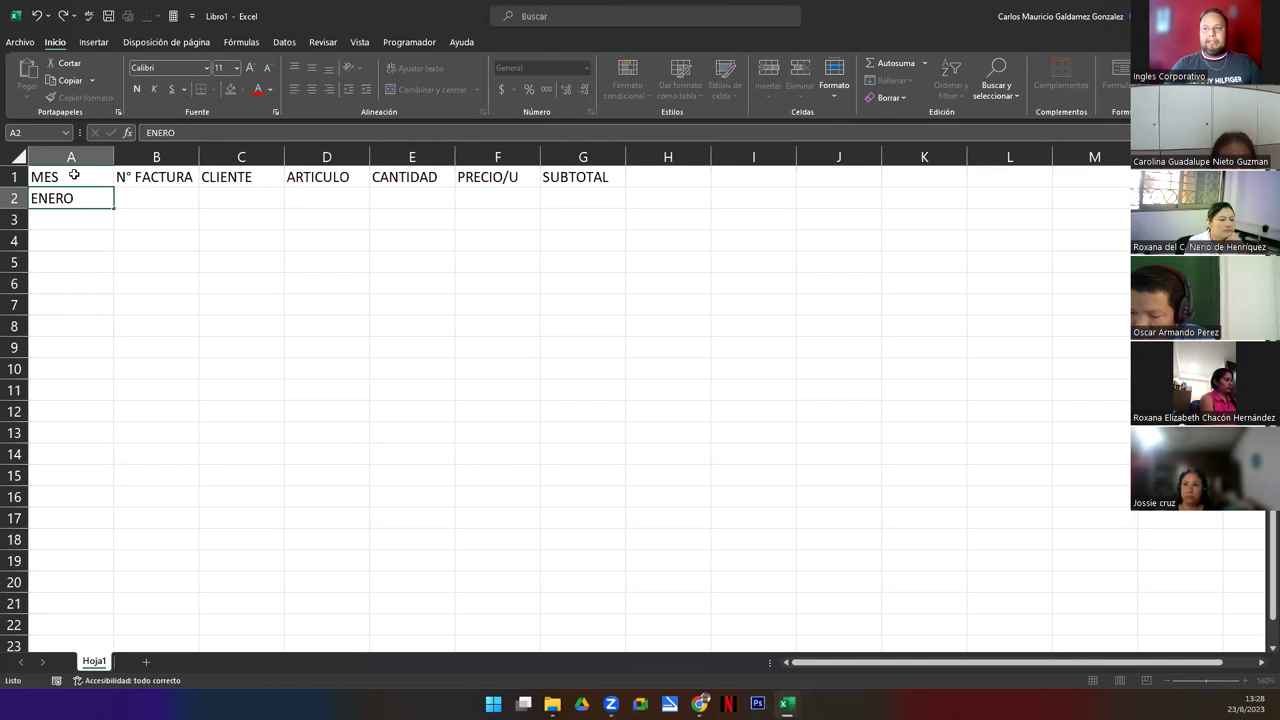
key(Return)
click(92, 195)
key(ctrl+c)
drag(82, 220, 79, 256)
key(ctrl+v)
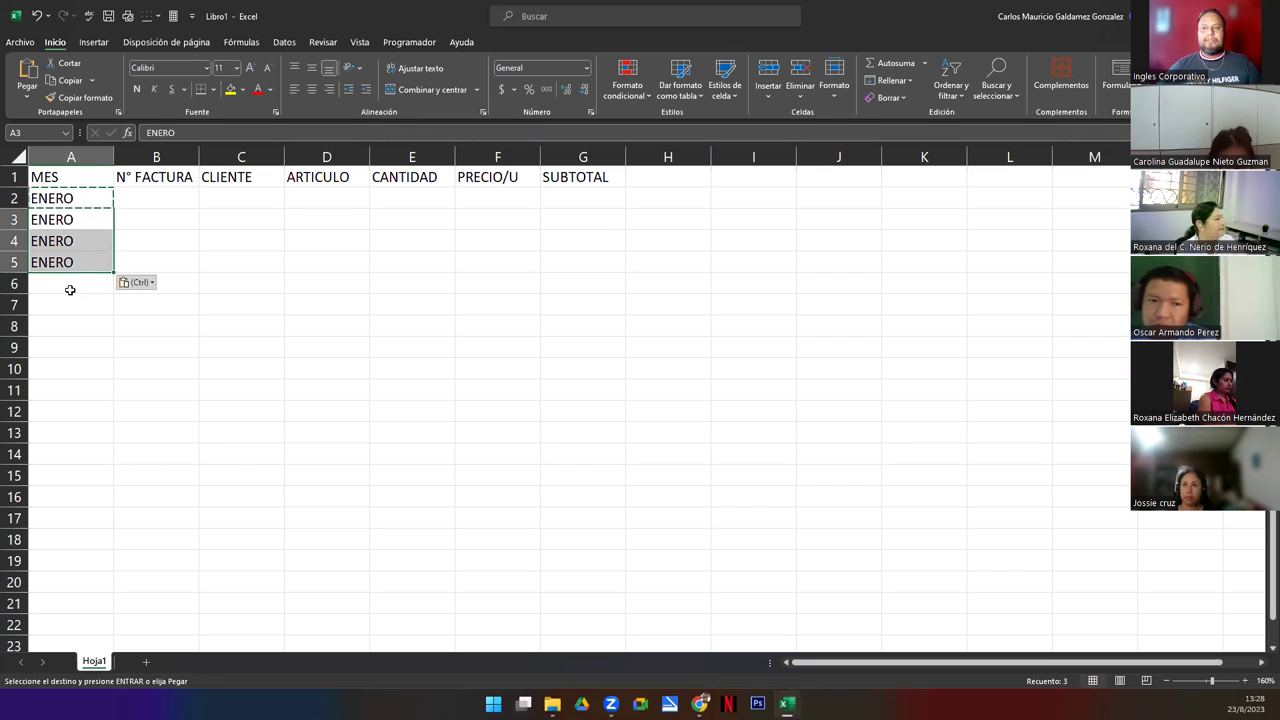
Enter FEBRERO in A6 and copy it into A7:A9.
click(70, 288)
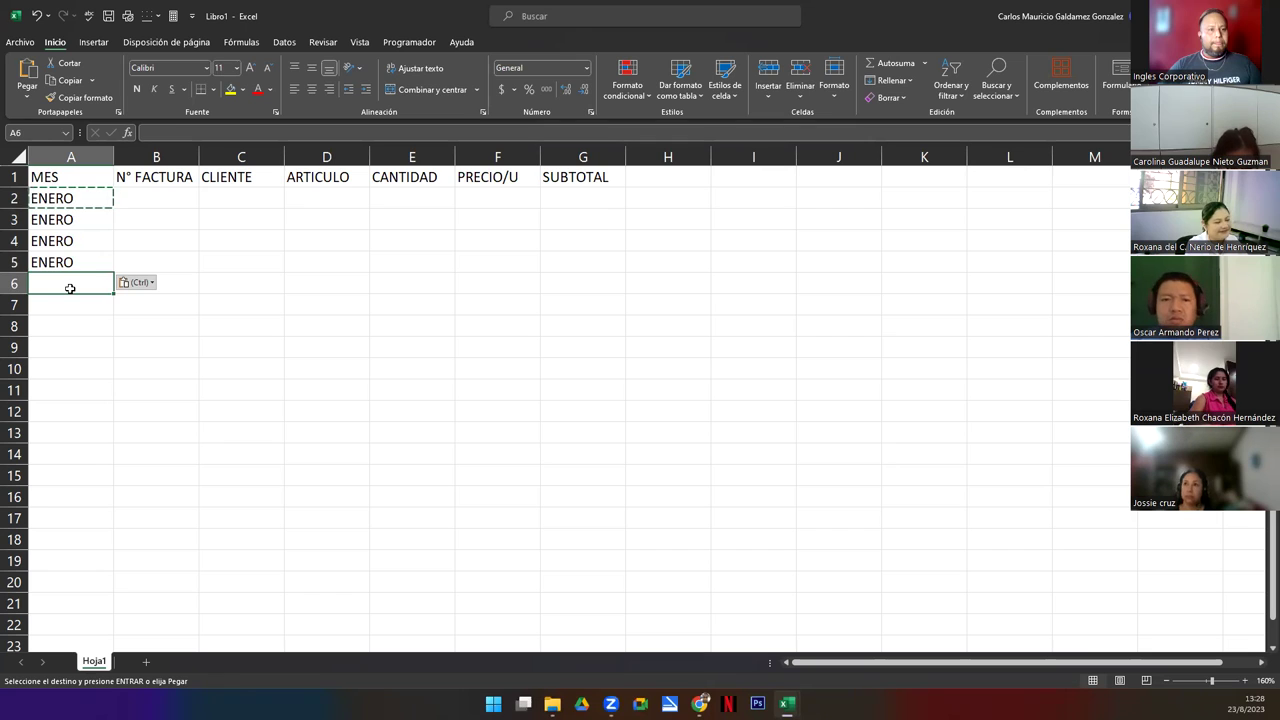
text(FEBRE)
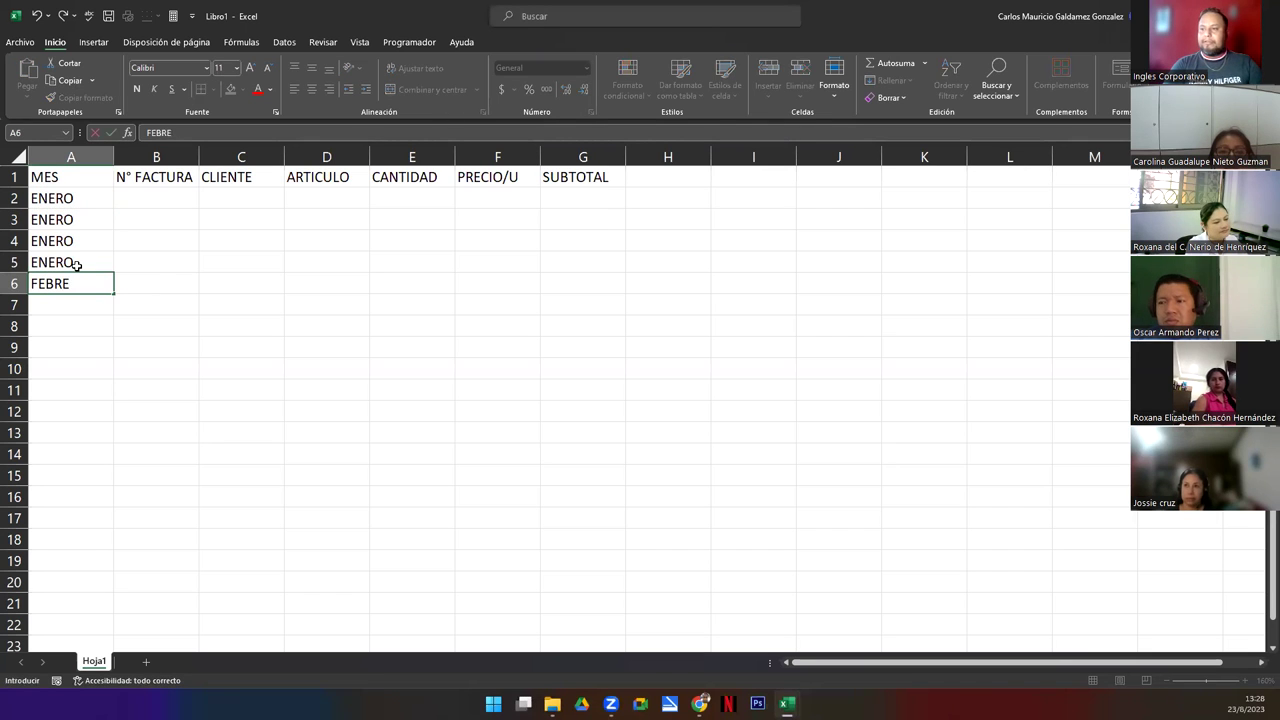
text(ROS)
key(BackSpace)
key(Return)
key(Up)
key(ctrl+c)
drag(77, 306, 77, 346)
key(ctrl+v)
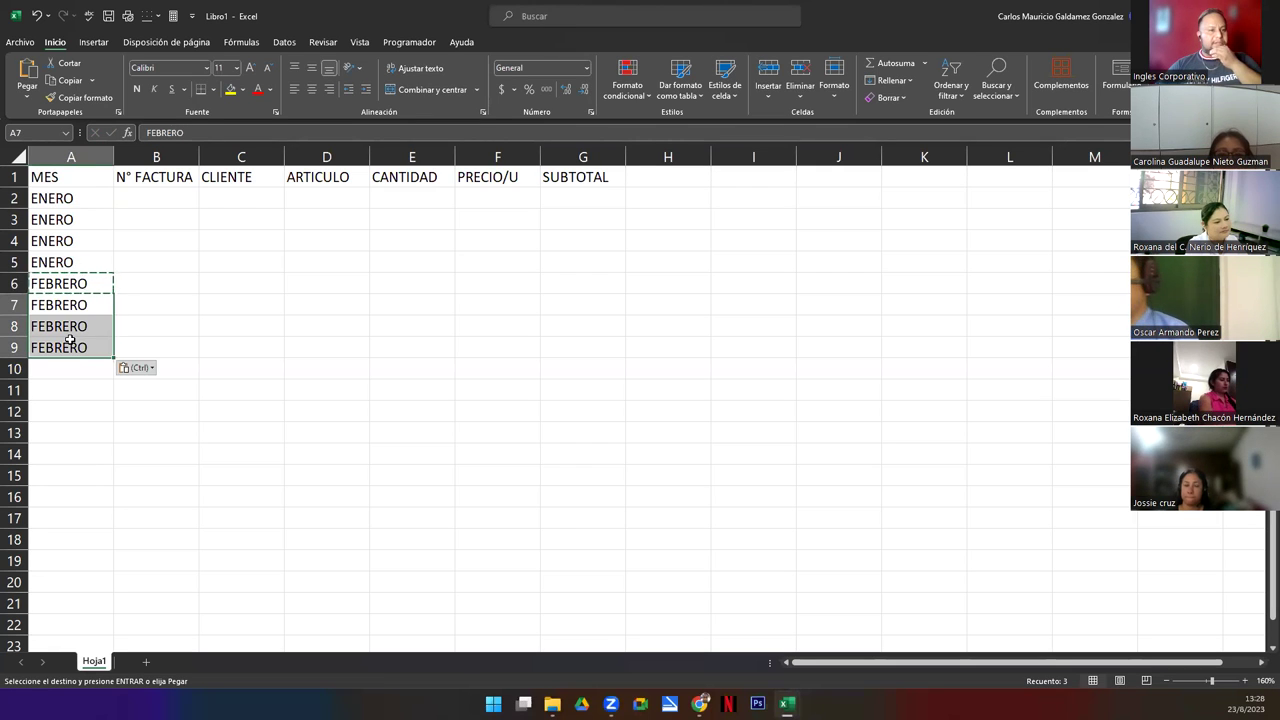
Enter MARZO in A10 and copy it into A11:A12.
click(76, 372)
key(Escape)
text(MARZO)
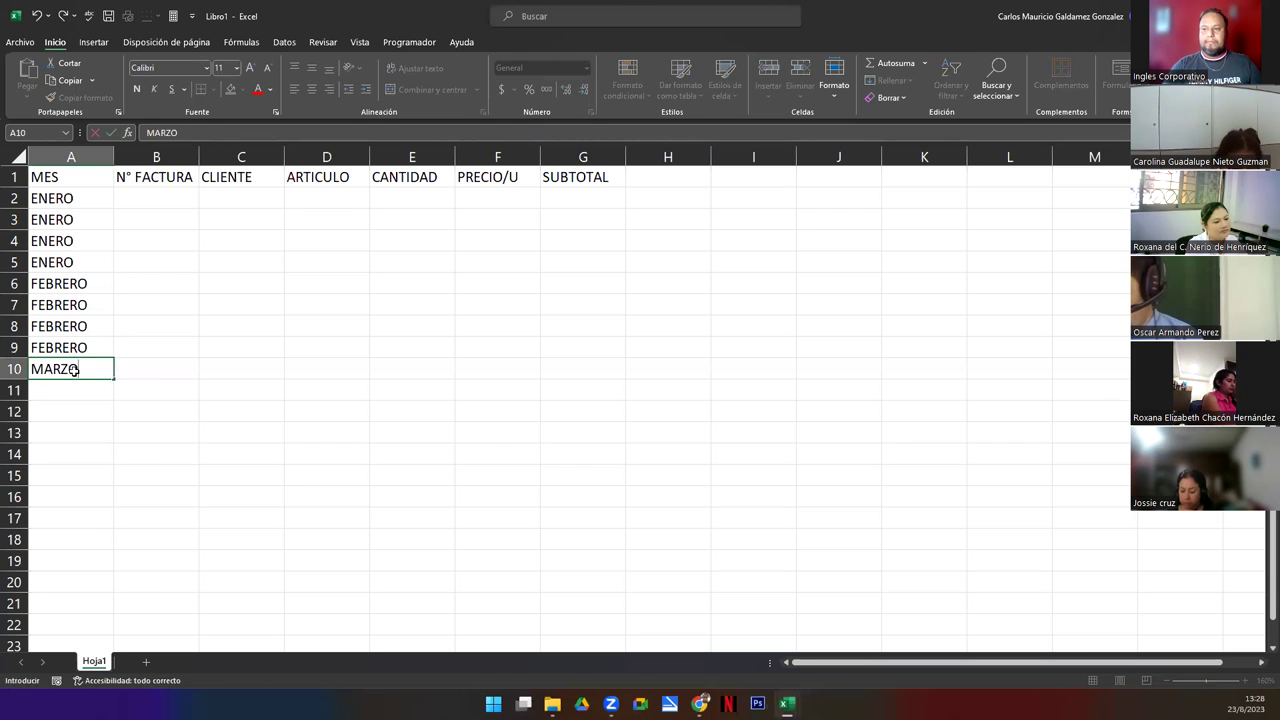
key(ctrl+Return)
key(ctrl+c)
key(Down)
key(shift+Down)
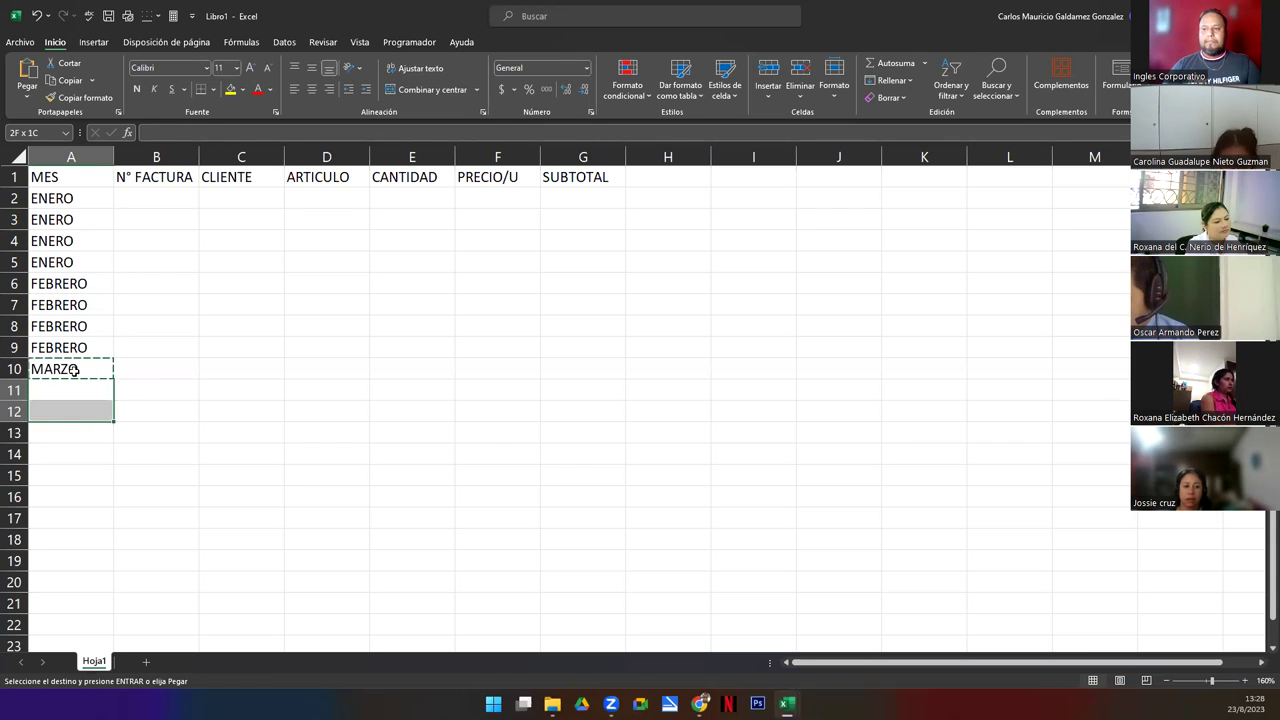
key(ctrl+v)
Enter ABRIL in each of the cells A13:A16.
key(Down)
key(Down)
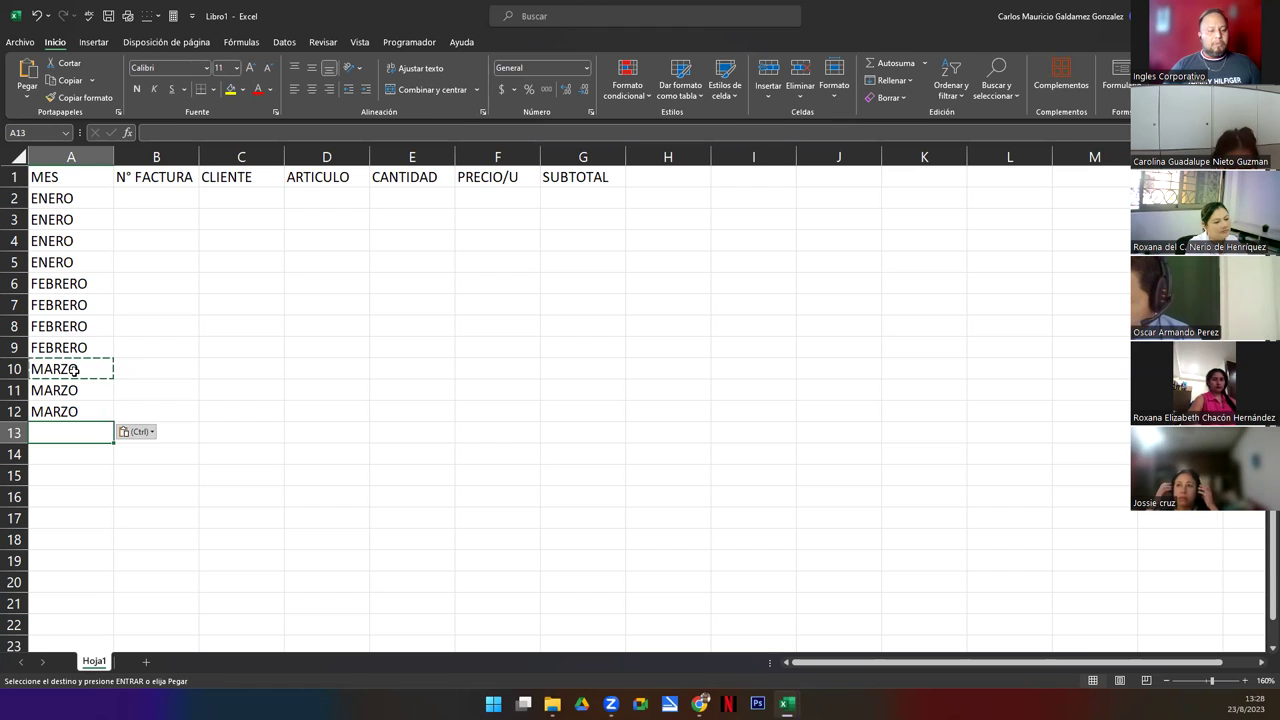
text(ABRIL)
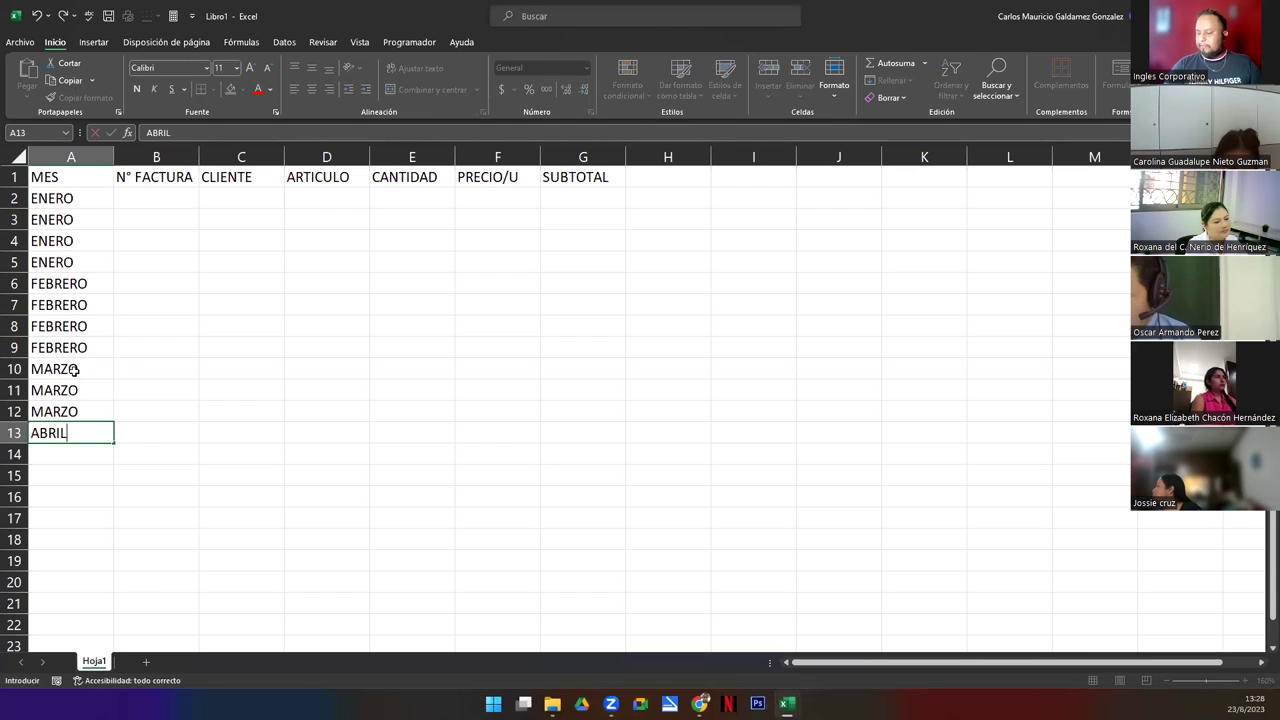
key(Return)
text(ABRIL)
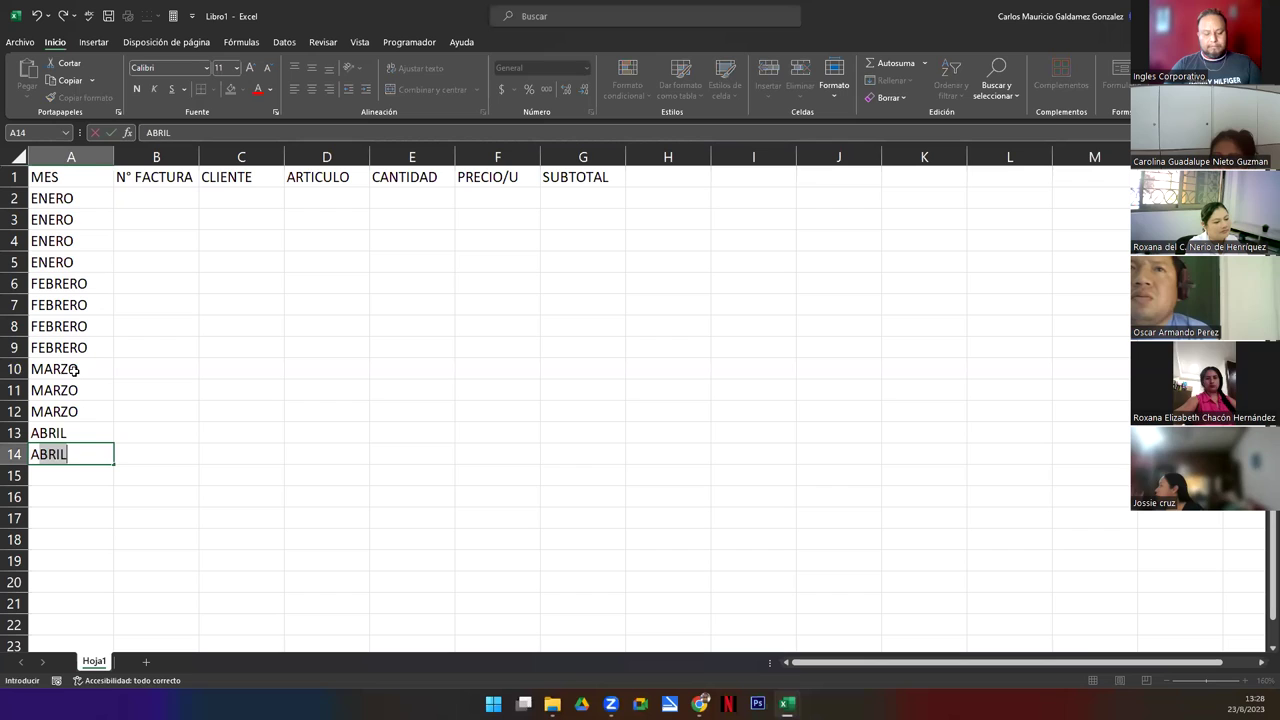
key(Return)
text(A)
key(Return)
text(A)
key(Return)
key(Up)
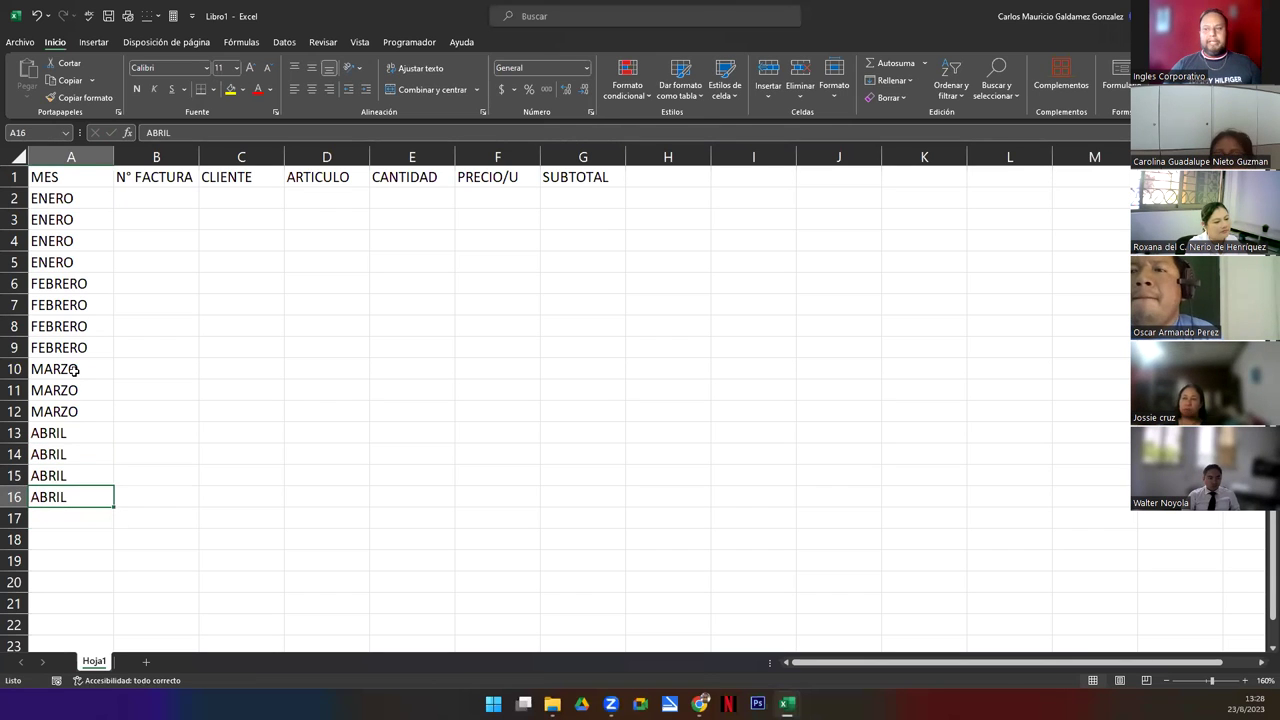
key(shift+Up)
key(shift+Up)
key(ctrl+shift+Up)
key(shift+Down)
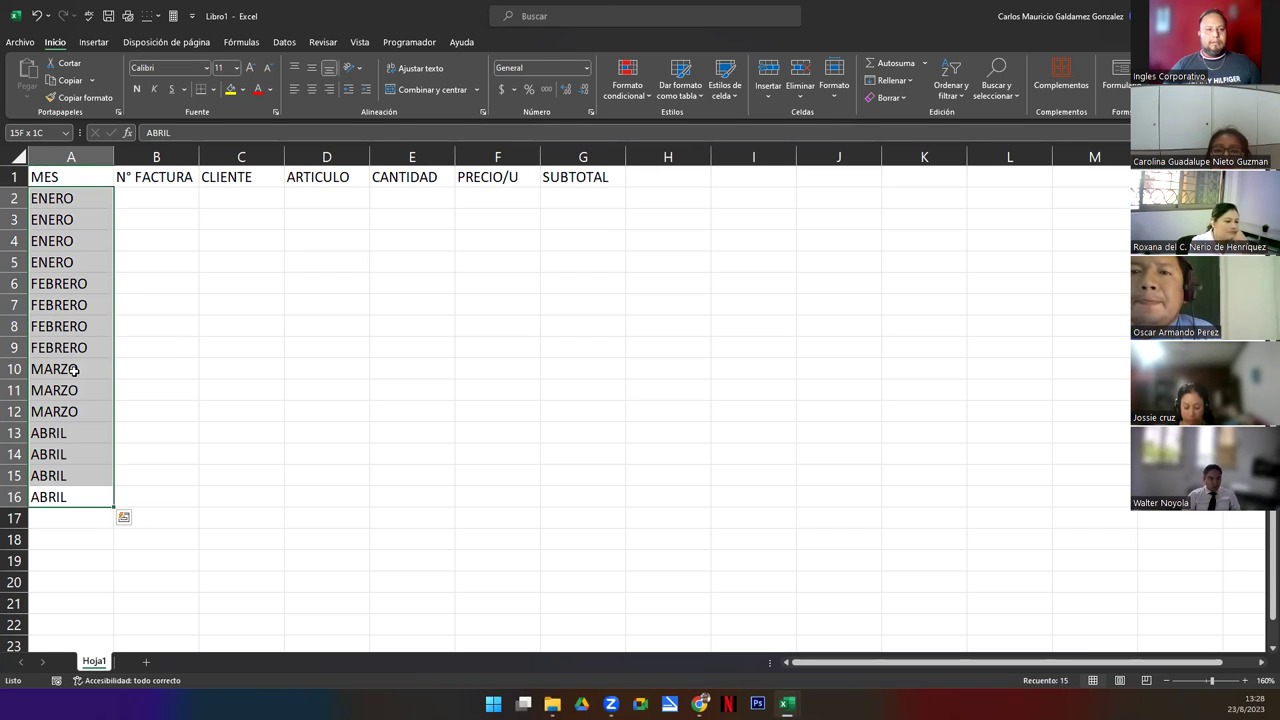
Enter 10014501 as the first invoice number in B2, under N° FACTURA.
key(Right)
key(Up)
key(Up)
key(Up)
key(Up)
key(Up)
key(Up)
key(Up)
key(Up)
key(Up)
key(Up)
key(Up)
key(Up)
key(Up)
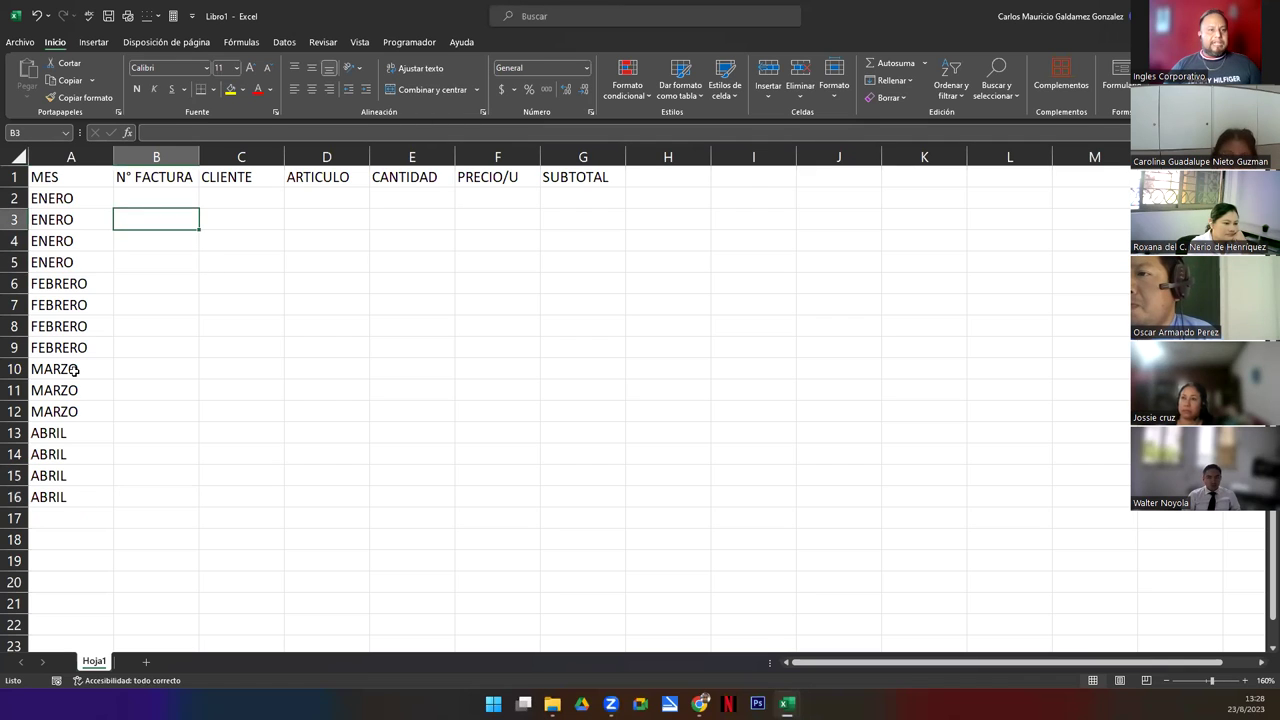
key(Up)
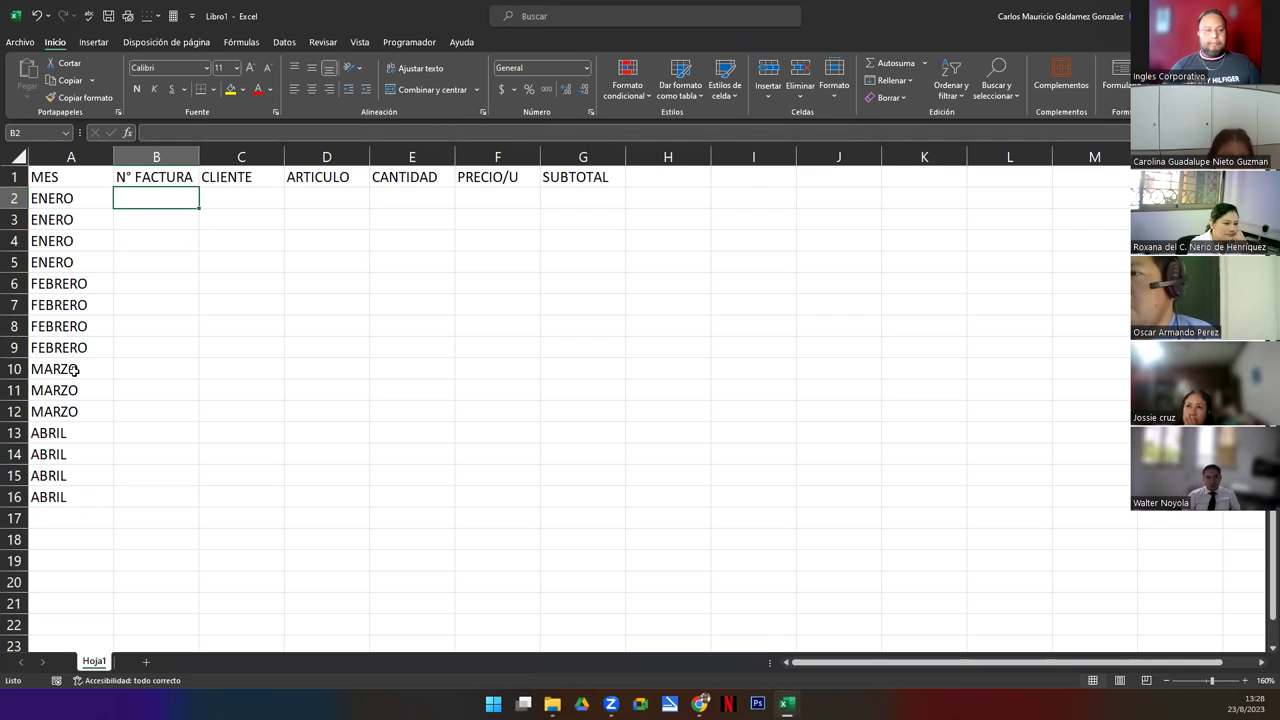
text(1001)
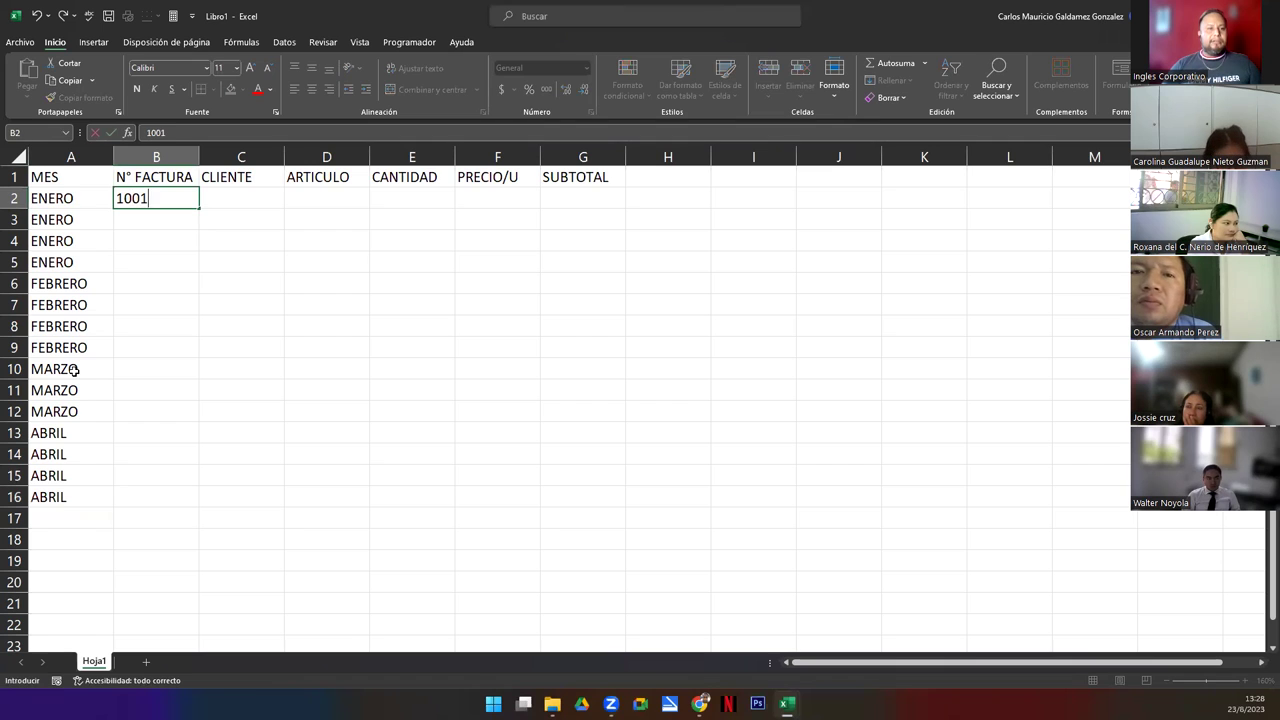
text(4501)
key(Return)
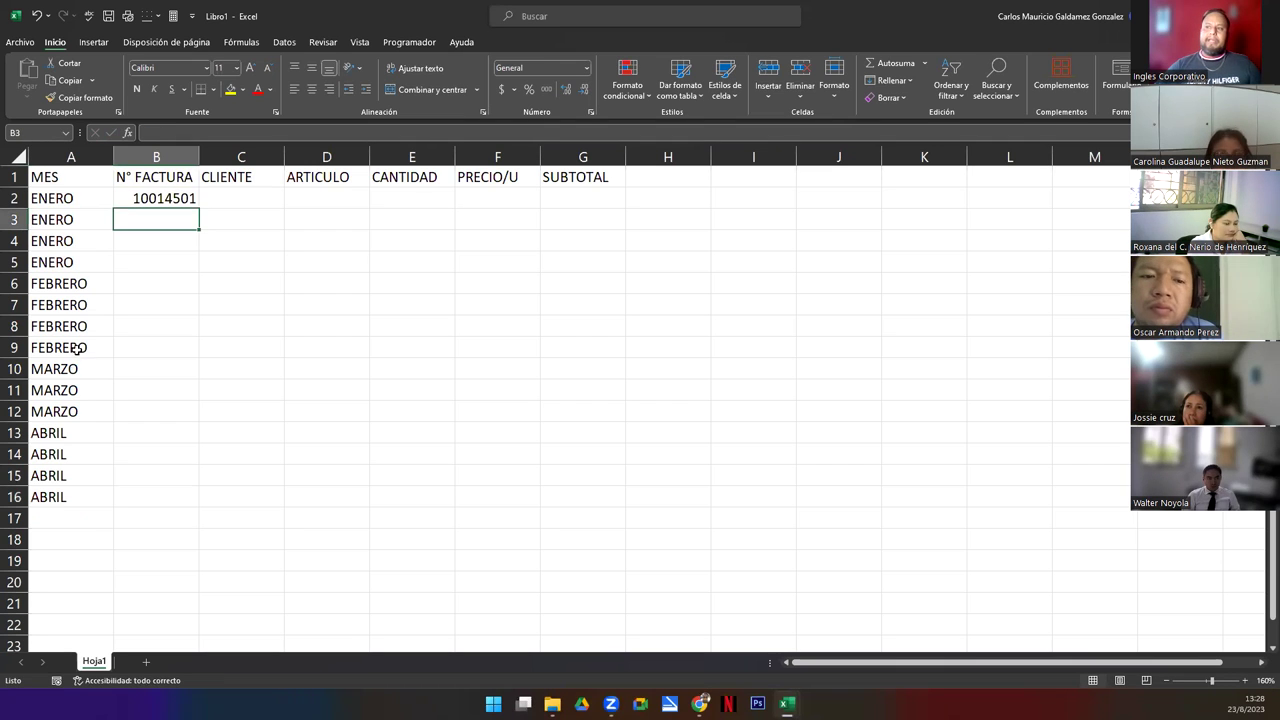
Fill the invoice number from B2 down to B16 as a consecutive series instead of copied cells.
click(161, 199)
drag(199, 206, 198, 510)
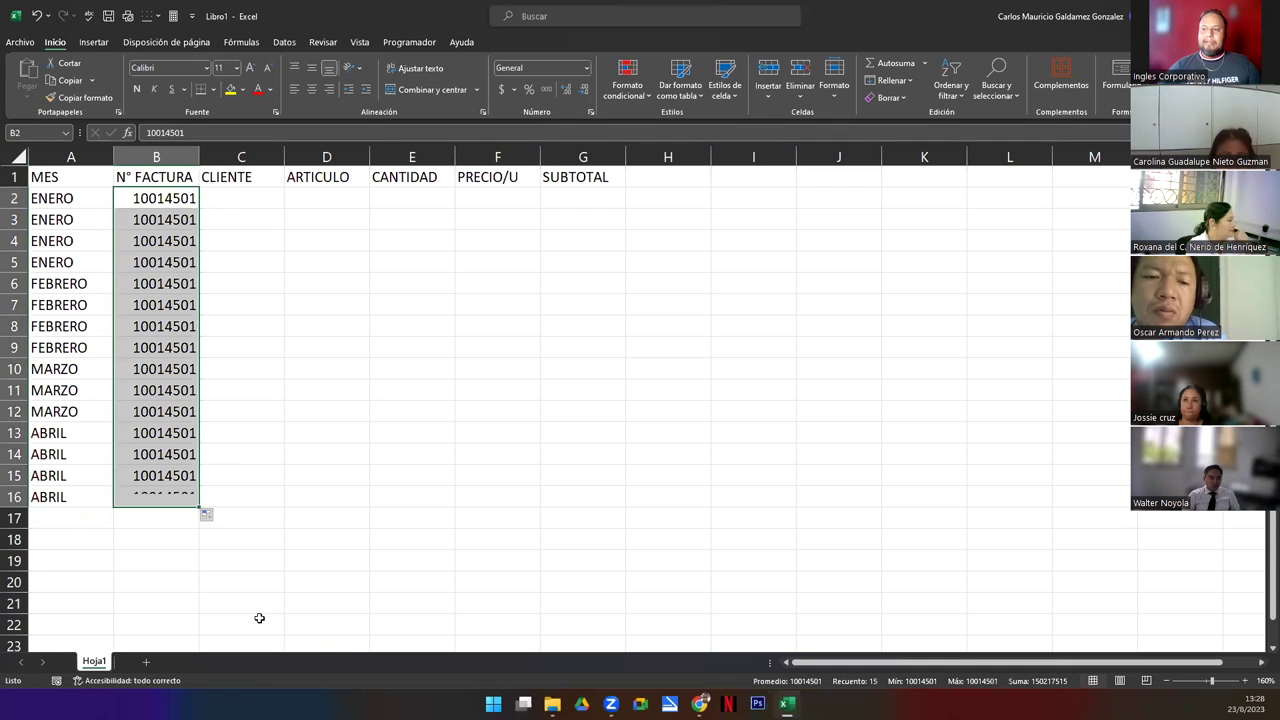
click(207, 516)
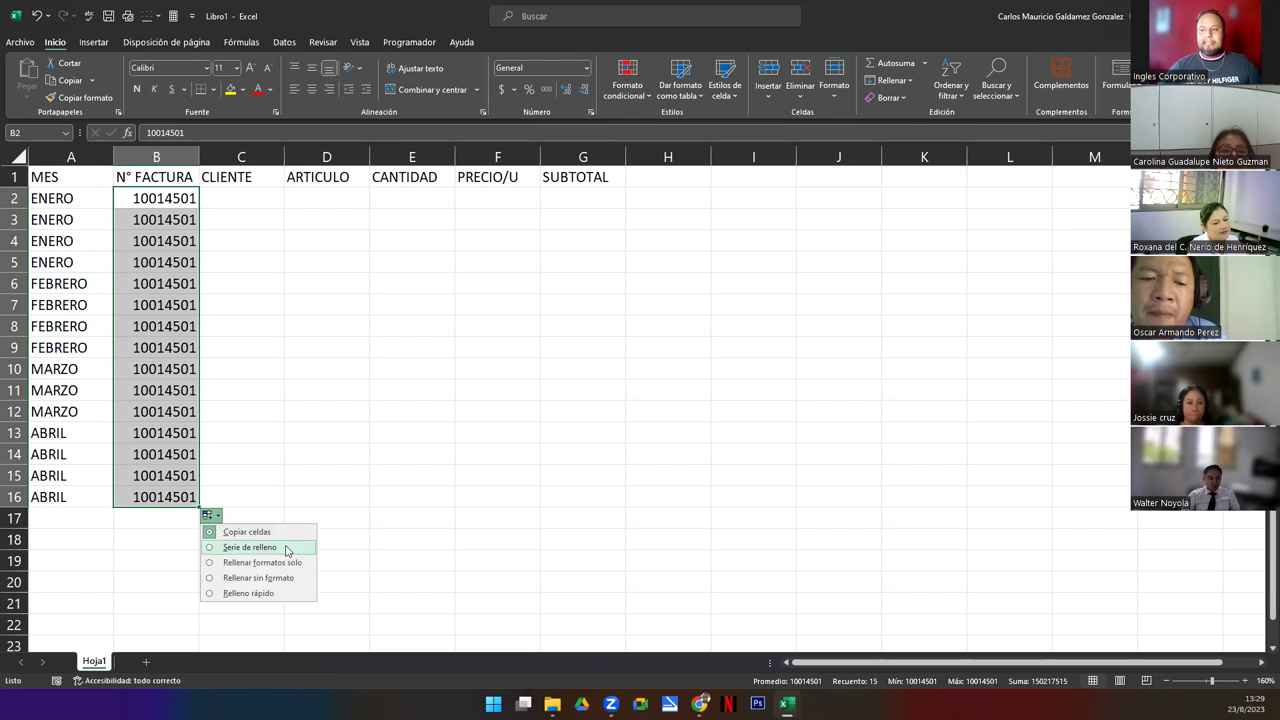
click(249, 547)
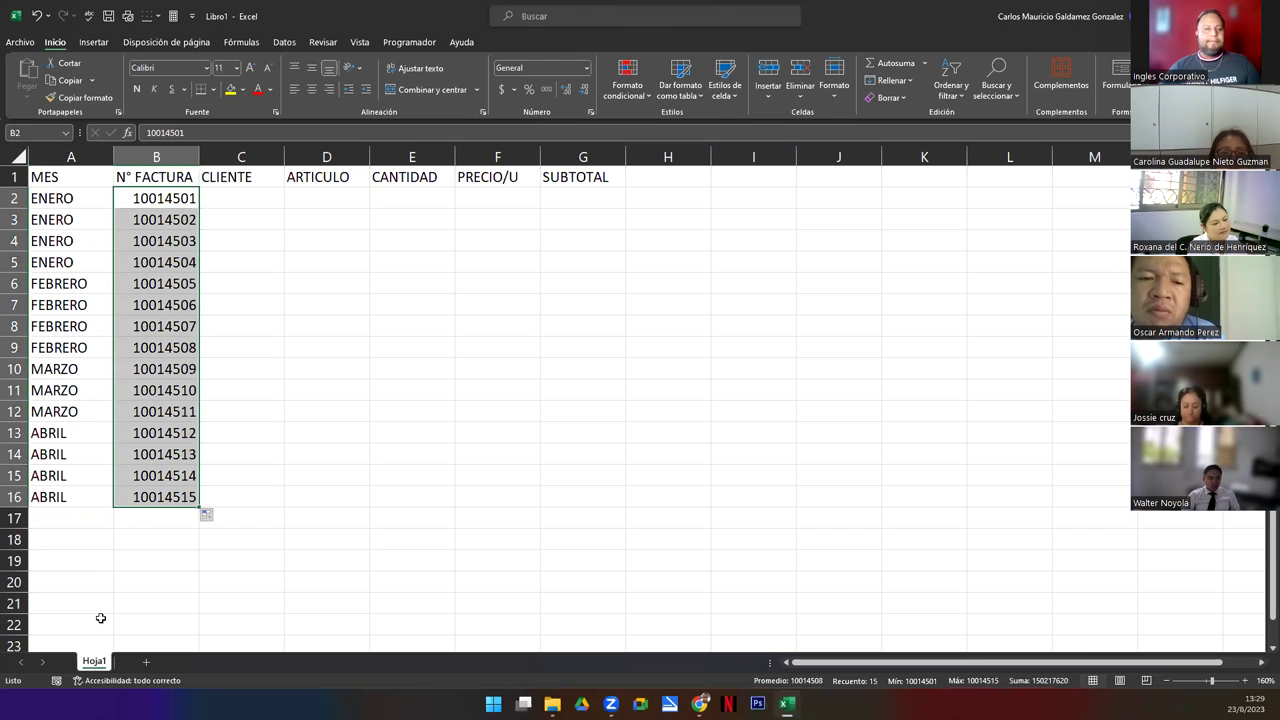
click(136, 474)
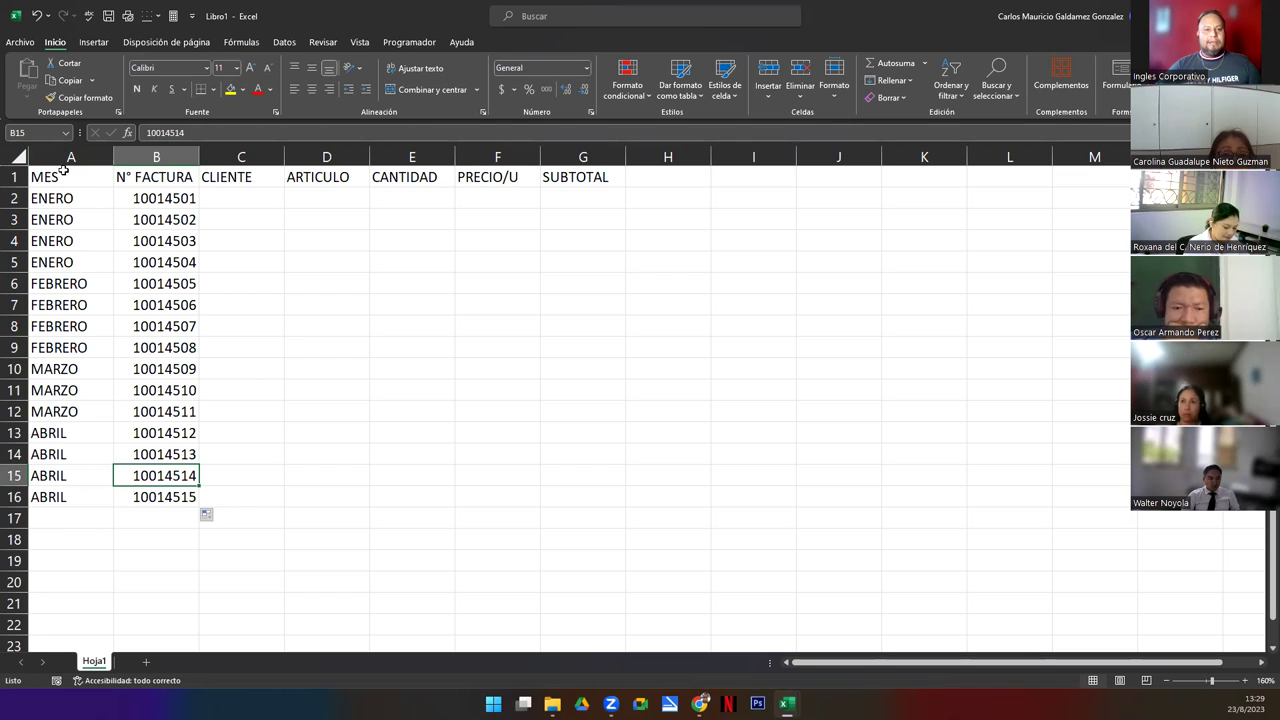
Convert the range A1:G16 into a table with headers.
click(167, 330)
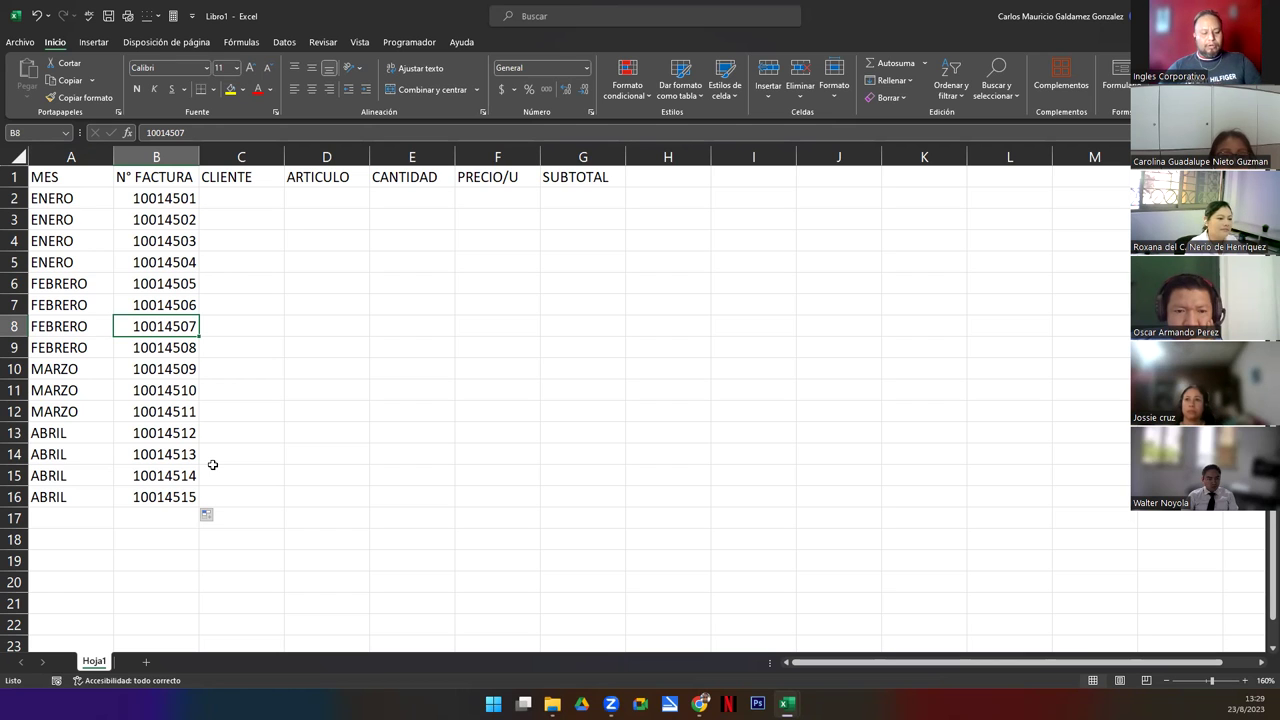
key(ctrl+t)
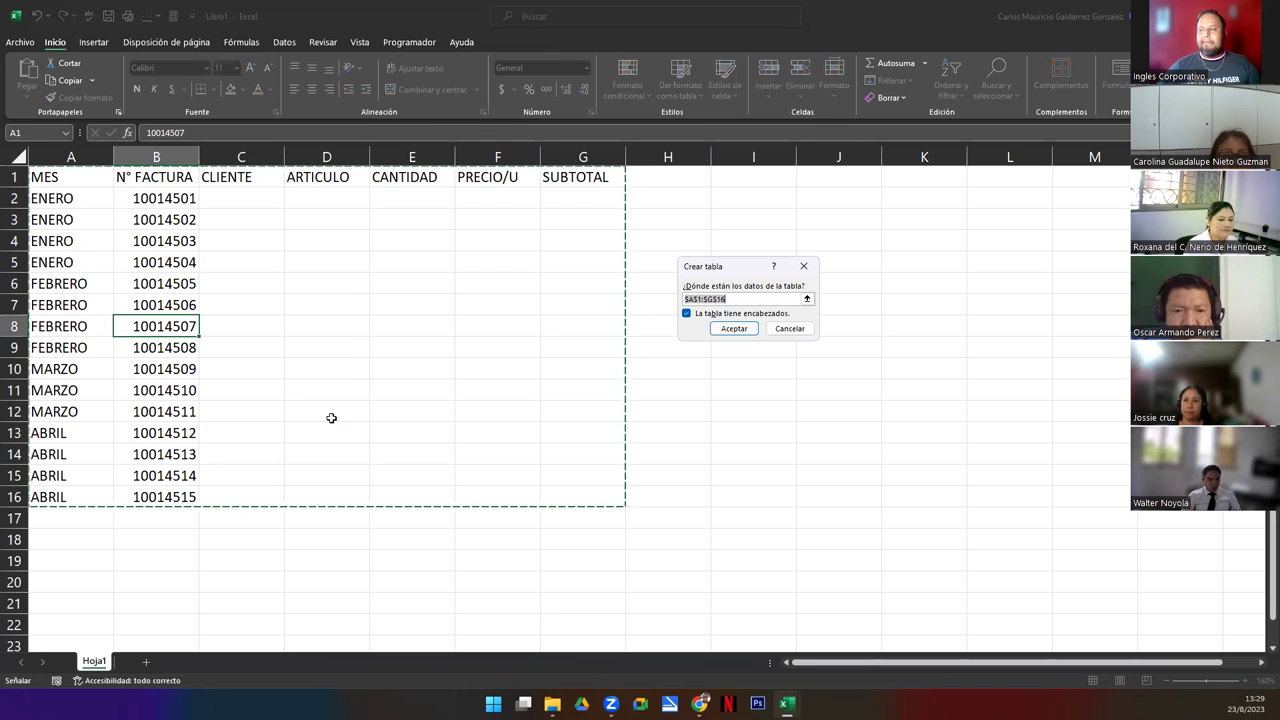
click(720, 331)
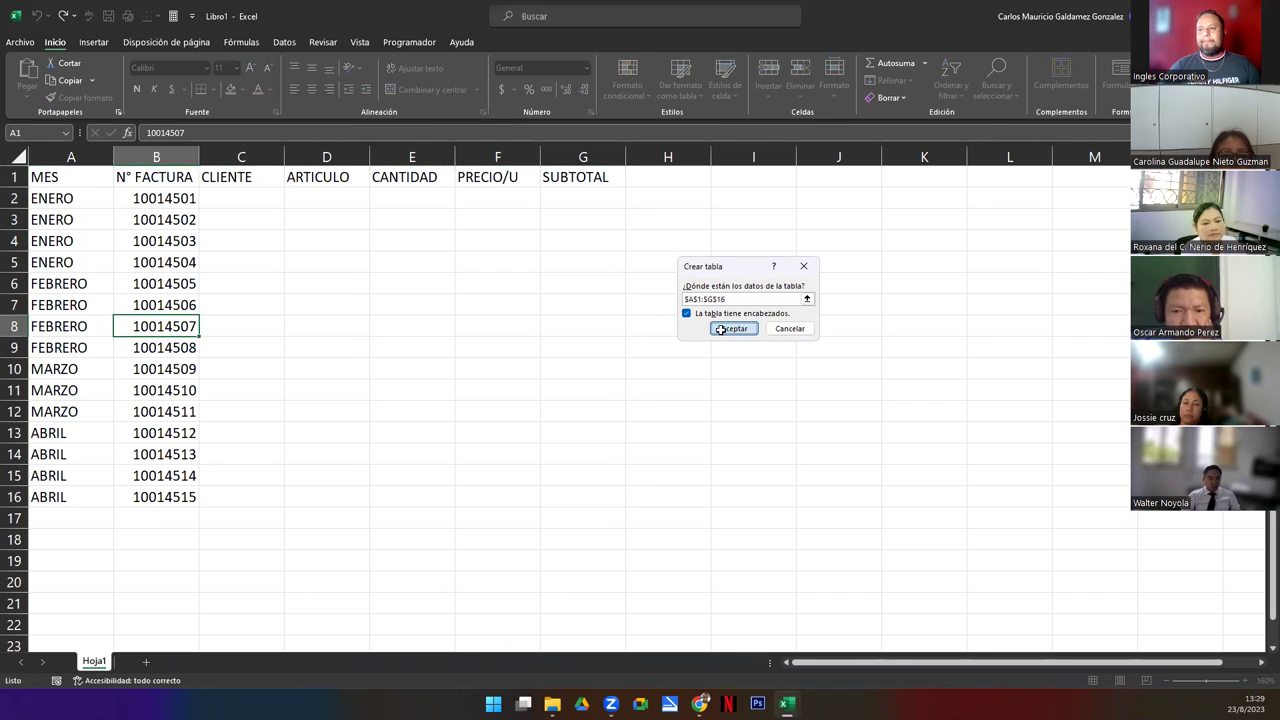
Widen the CLIENTE column slightly so customer names have more room.
click(251, 356)
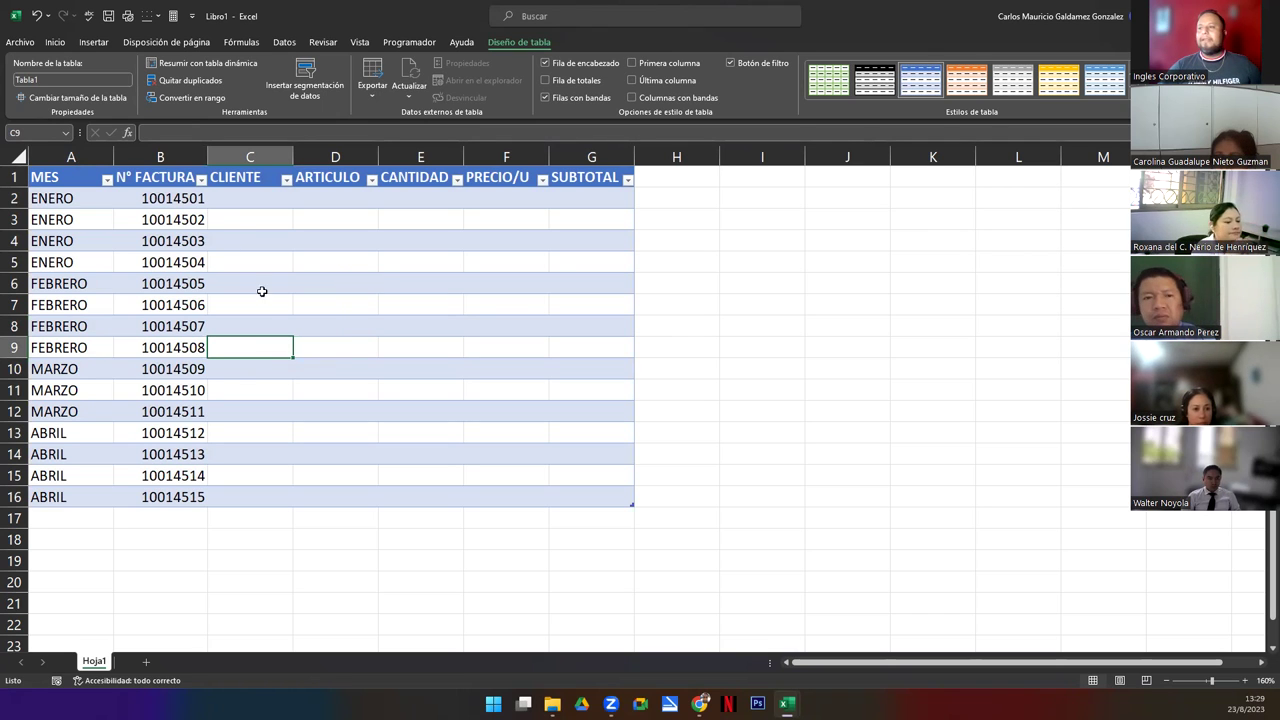
click(258, 193)
drag(293, 157, 313, 157)
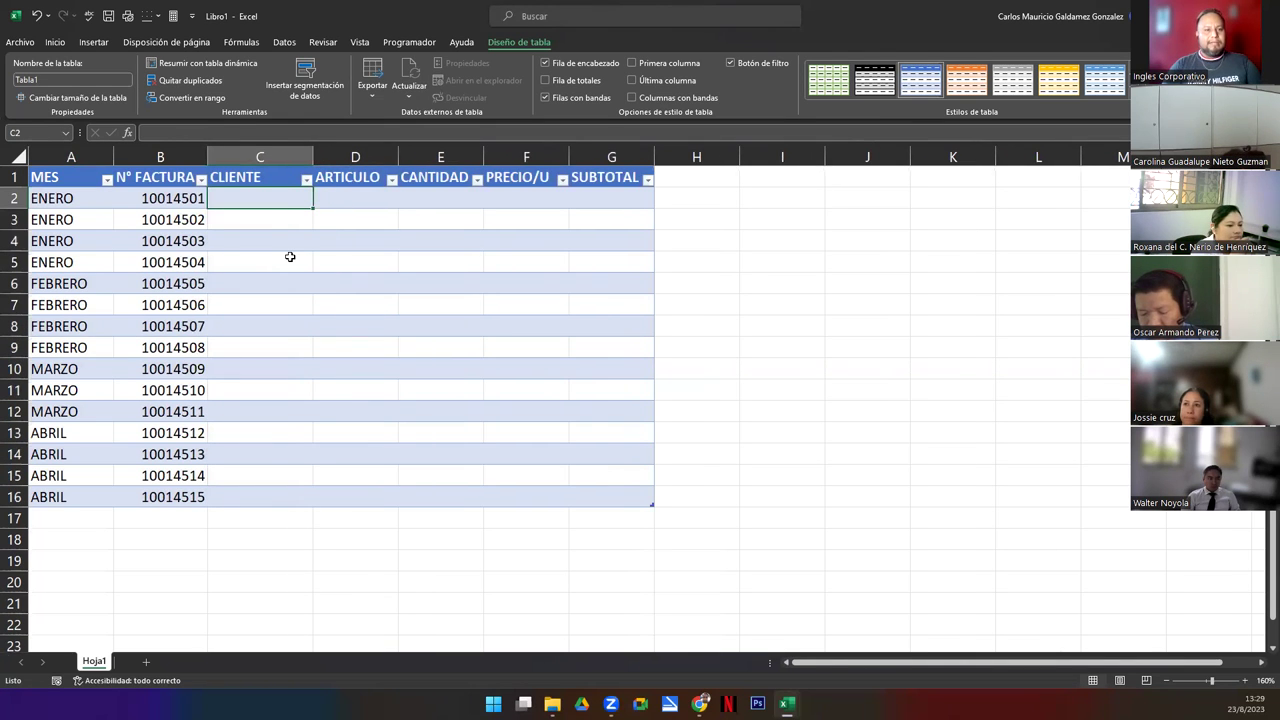
Fill the CLIENTE cells C2:C5 for ENERO with two customers' full names, alternating between them.
text(pEDRO P)
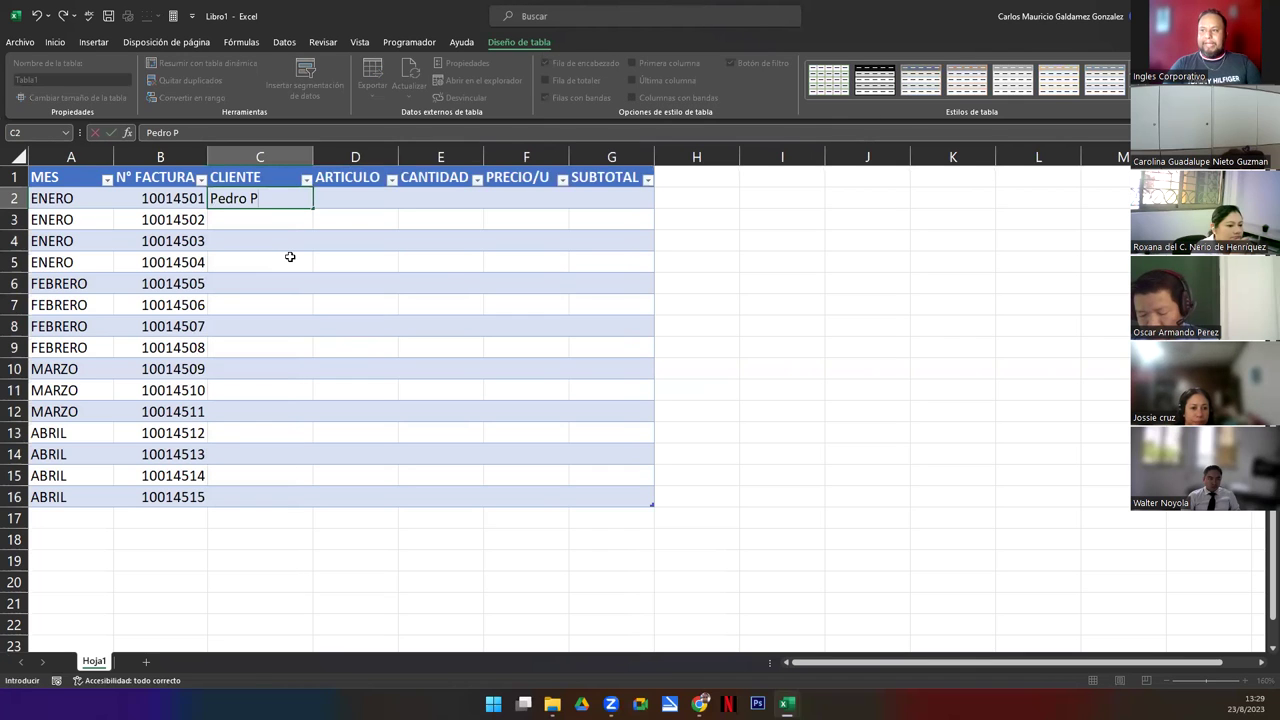
text(erez)
key(Return)
text(Car)
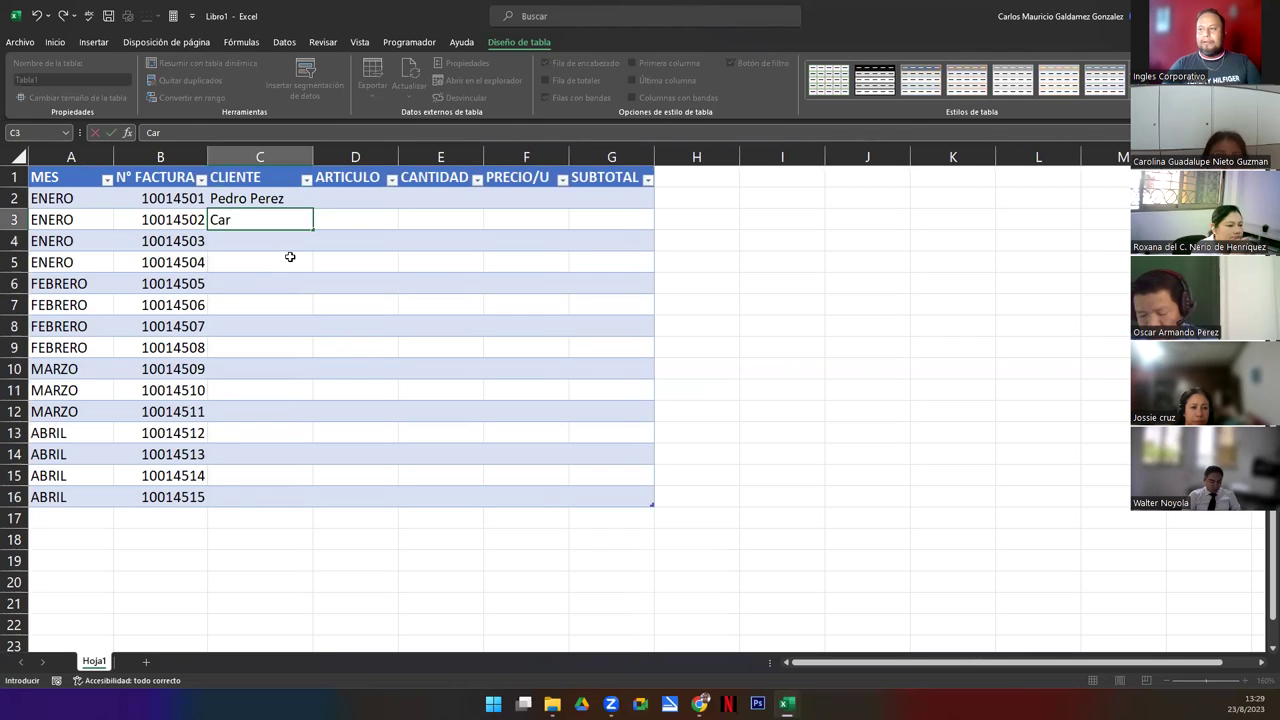
text(los Castro)
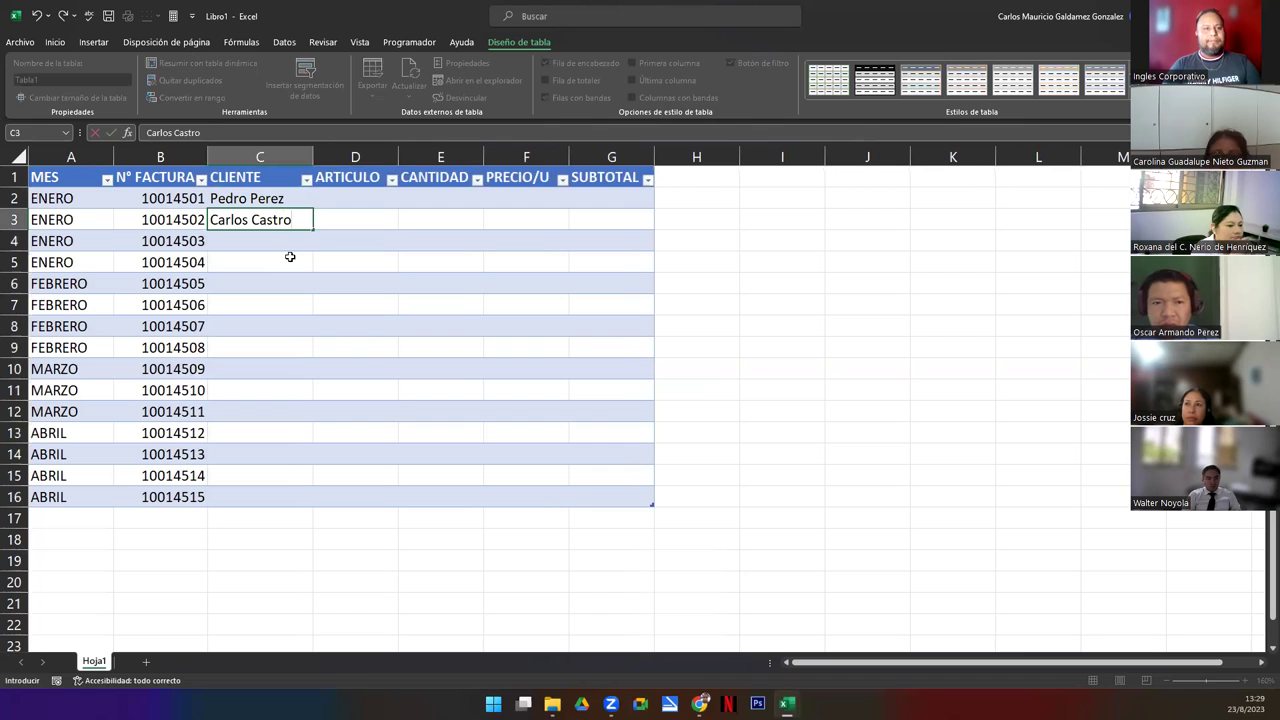
key(Return)
text(P)
key(Return)
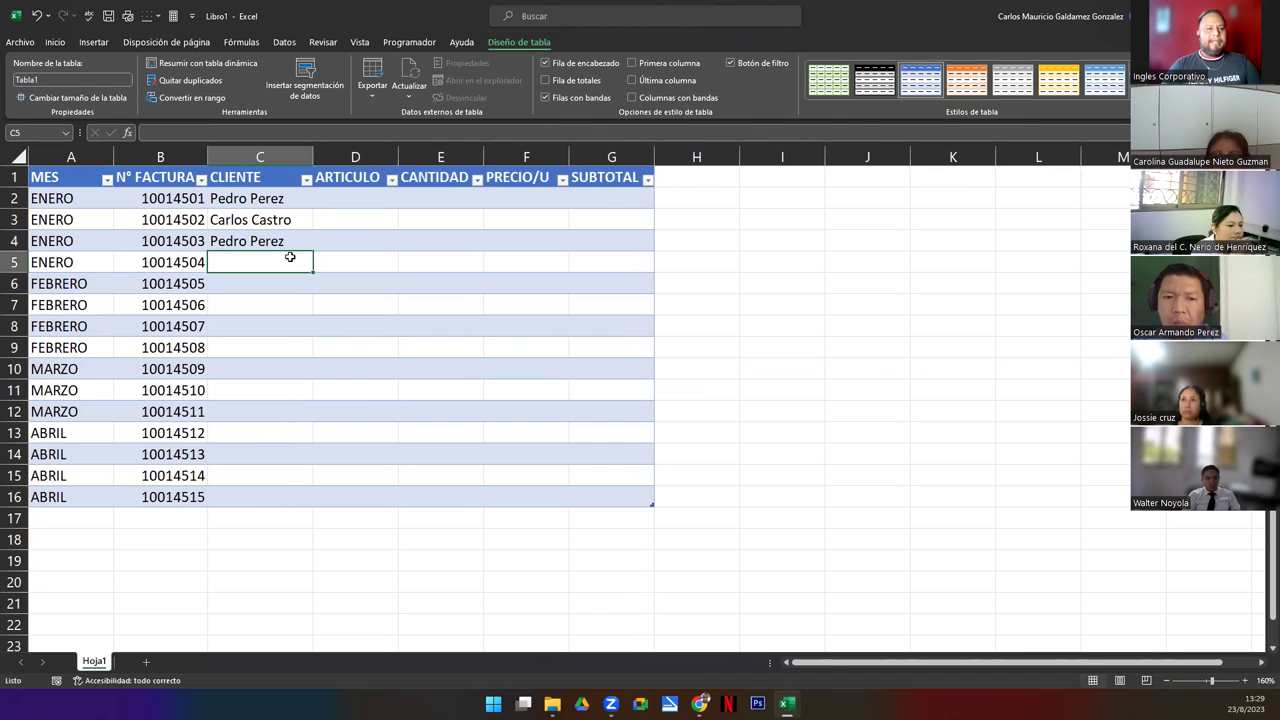
text(Carlos)
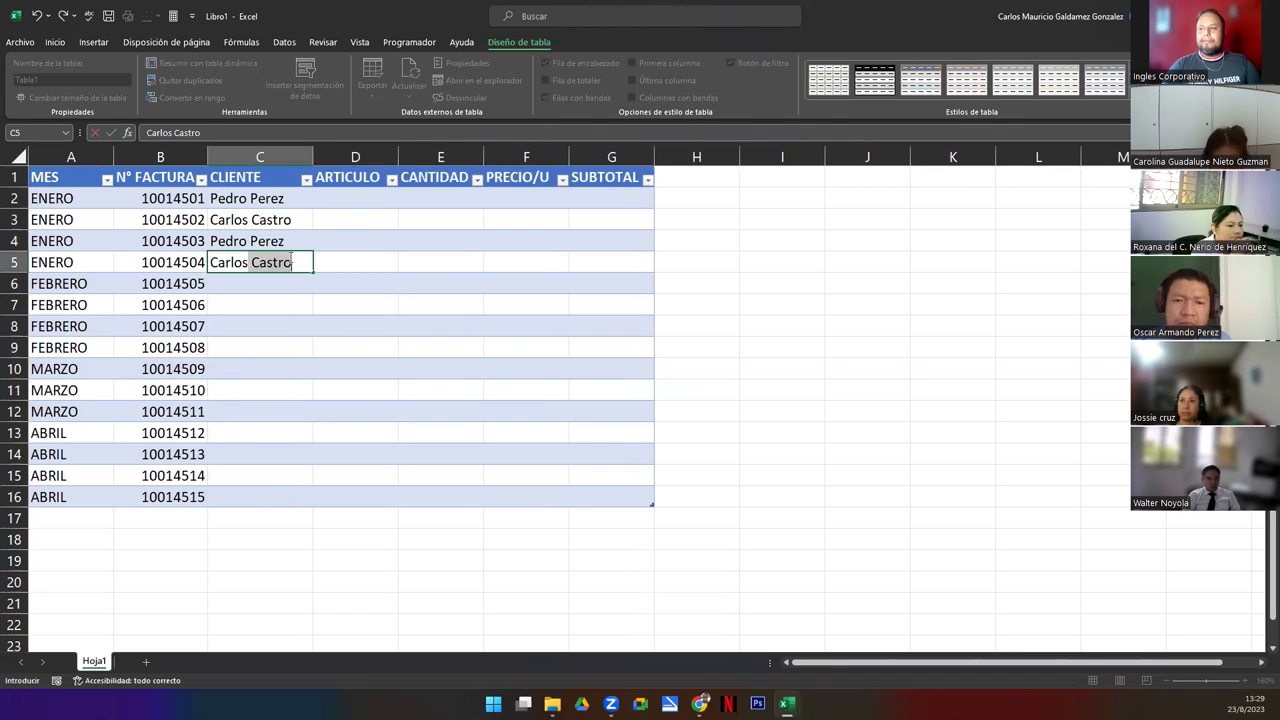
key(Return)
Enter the FEBRERO customers: a third customer's full name in C6 and C7, the first customer's in C8, and a fourth customer's in C9.
text(Marth)
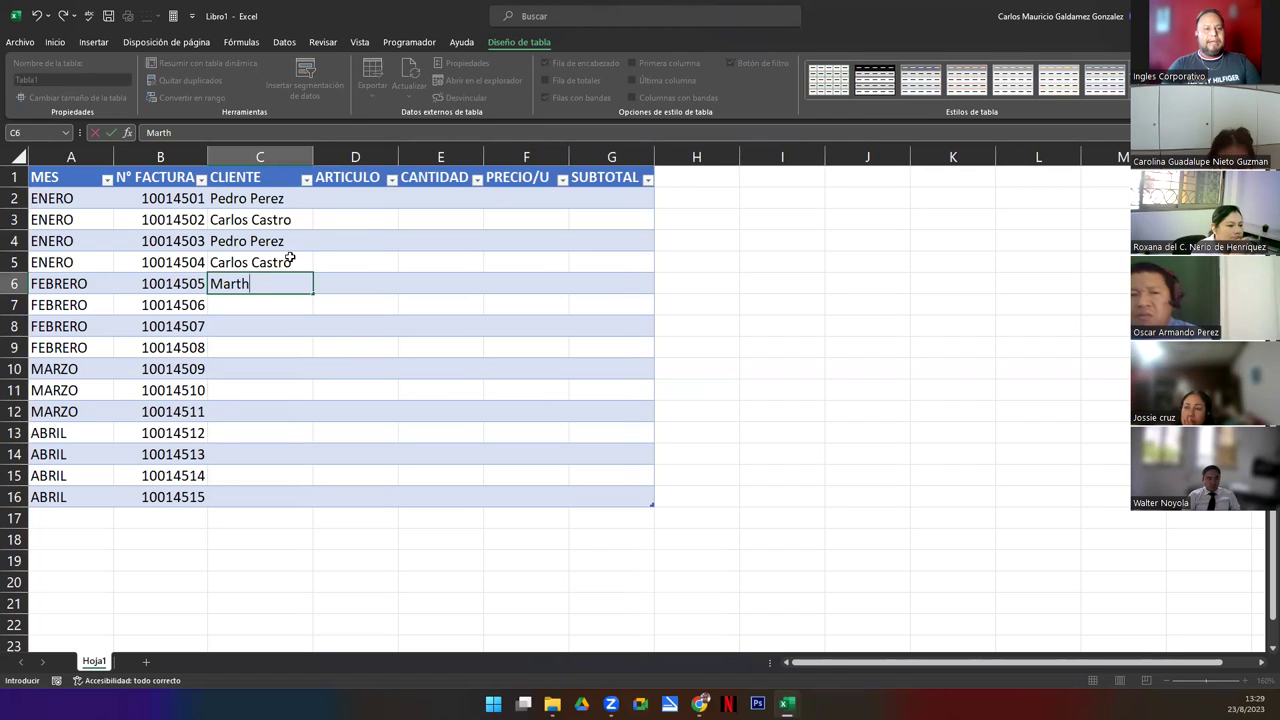
text(a Nieto)
key(Return)
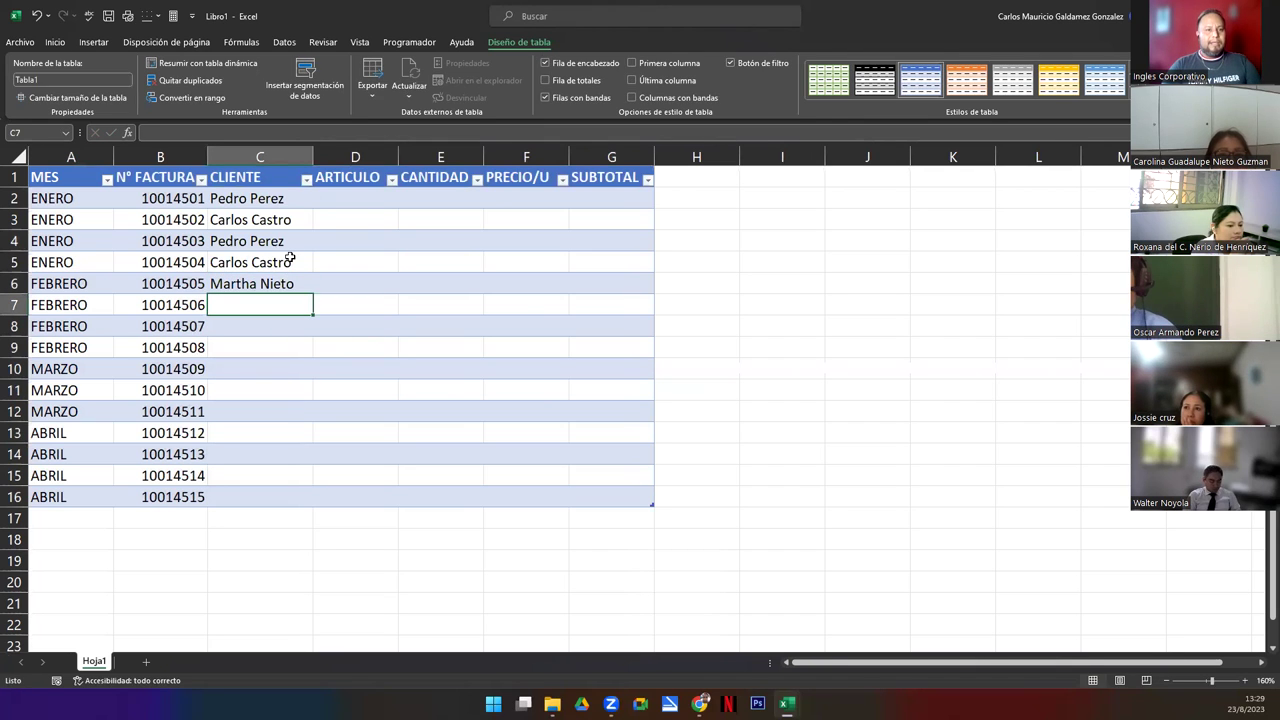
text(Martha)
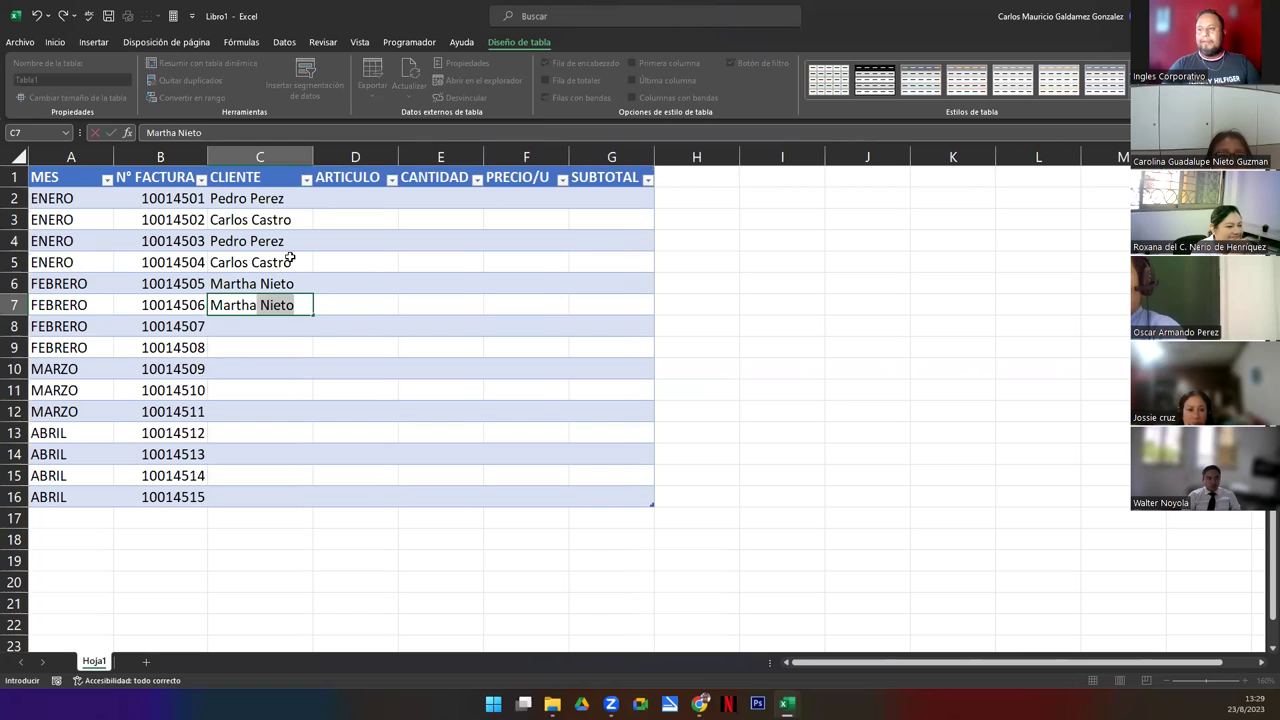
key(Return)
text(Pedro Perez)
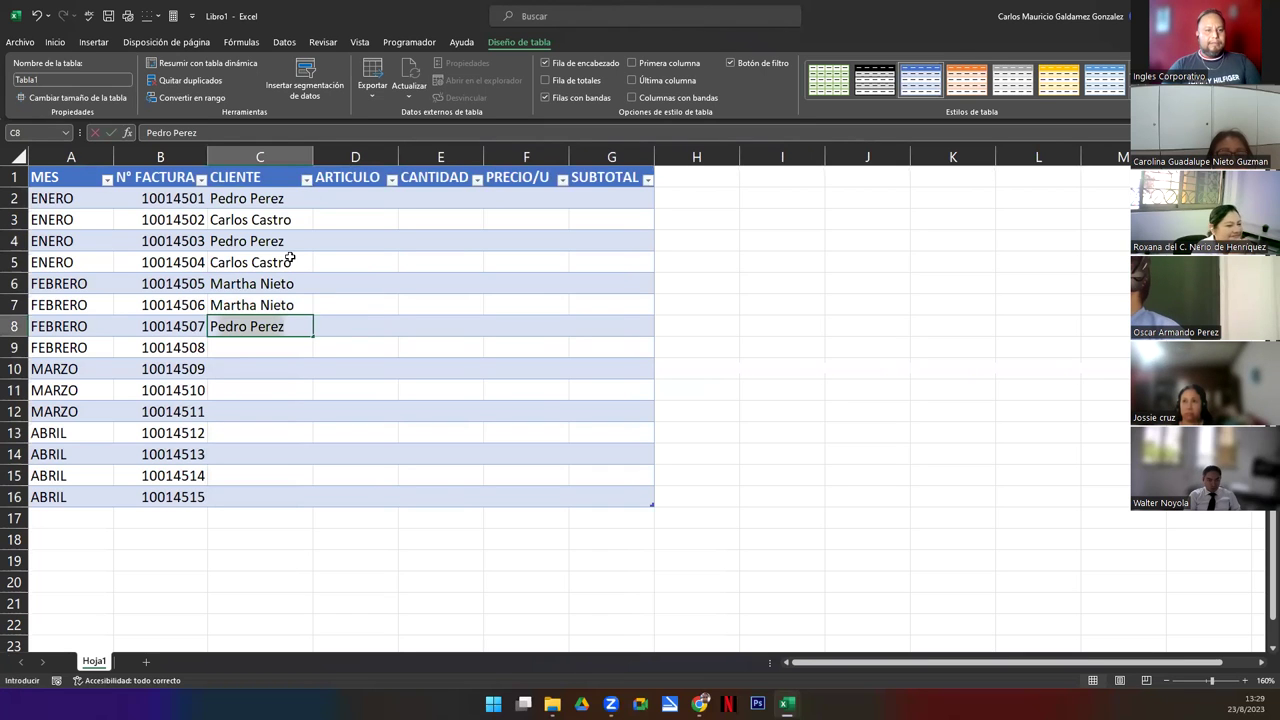
key(Return)
text(Lucia Vanegas)
key(Return)
Enter the MARZO customers: the second customer's full name in C10 and C12, and the third customer's in C11.
text(Carlos Castro)
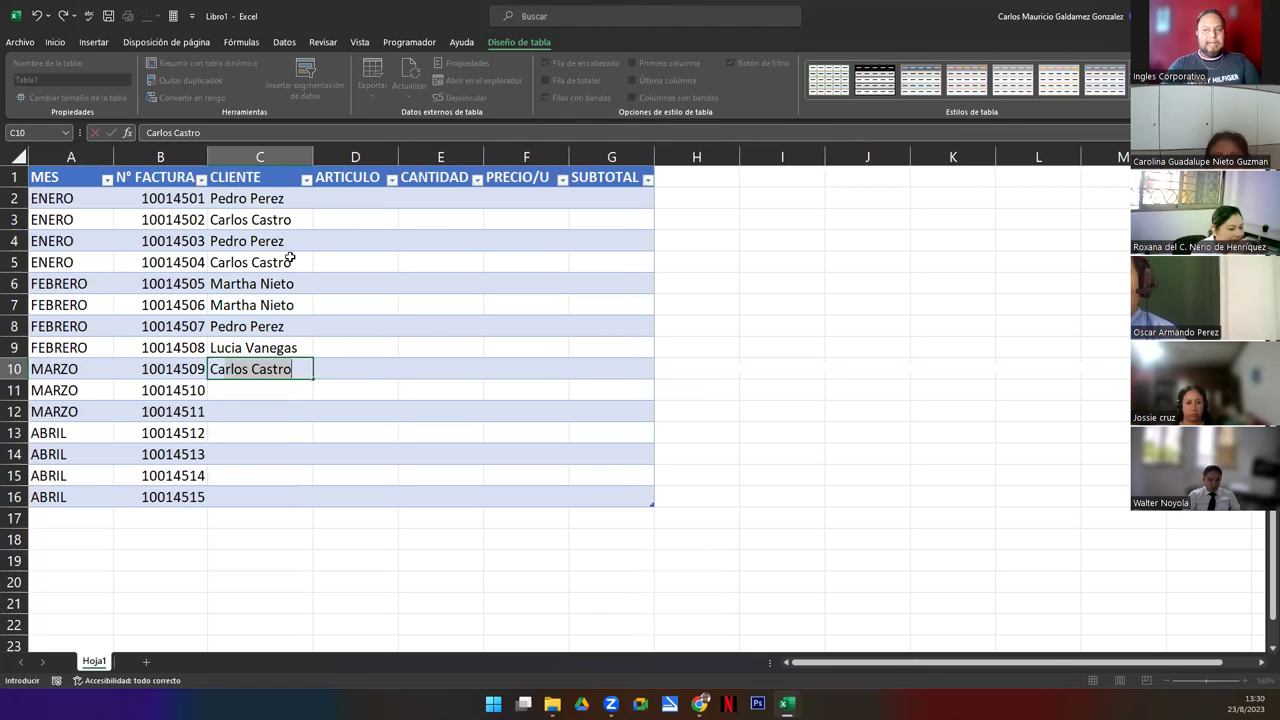
key(Return)
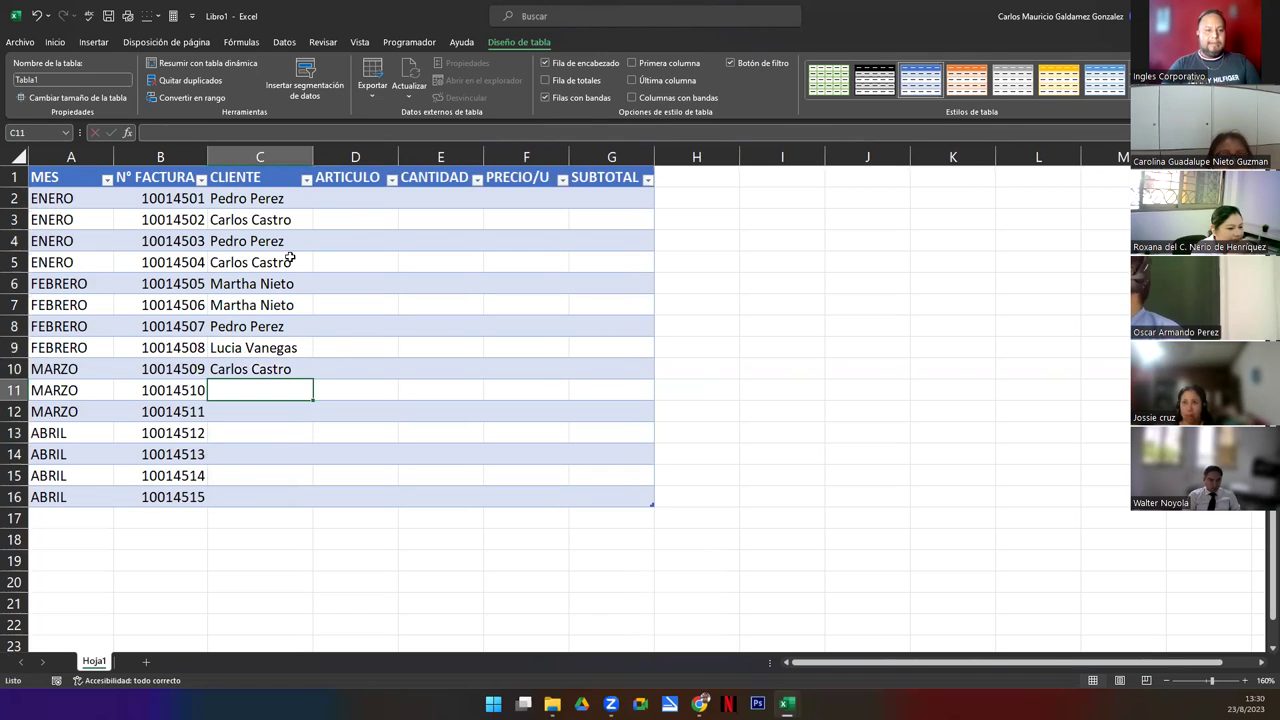
text(Marth)
key(Return)
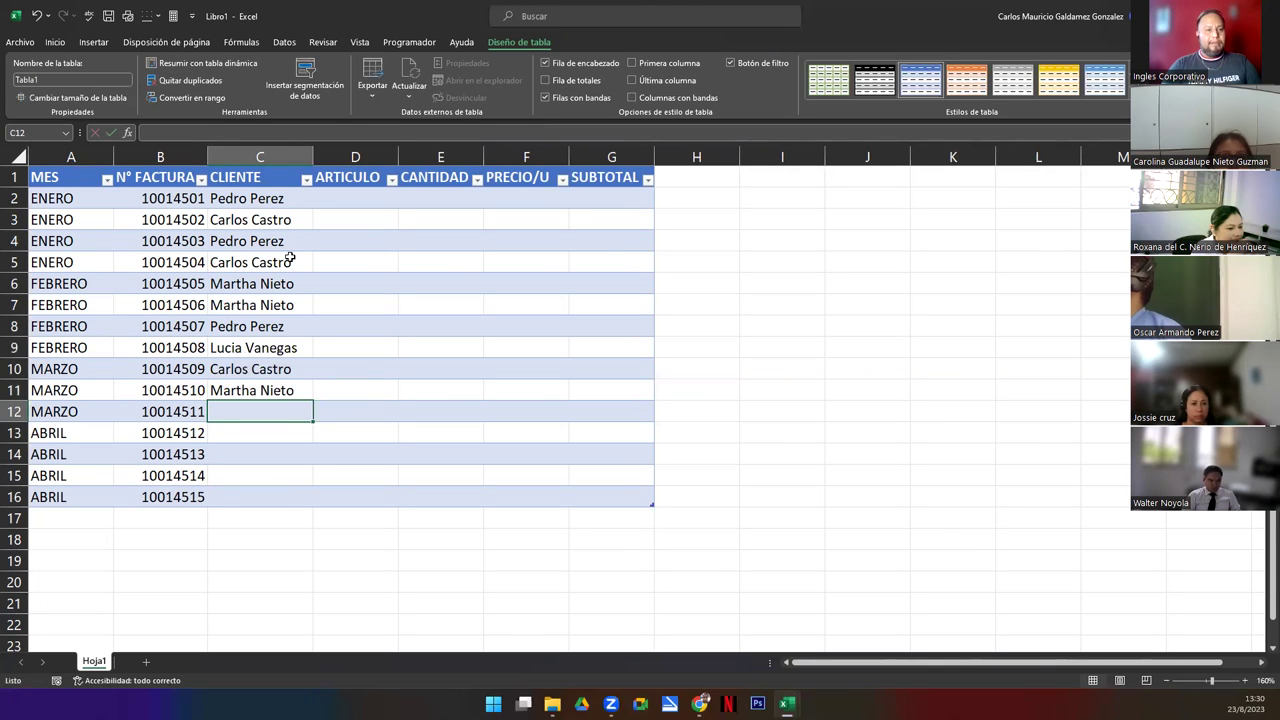
text(Carlos Castro)
key(Return)
Enter the ABRIL customers: the first customer's full name in C13 and C15, the third's in C14, and the second's in C16.
text(Pedro Perez)
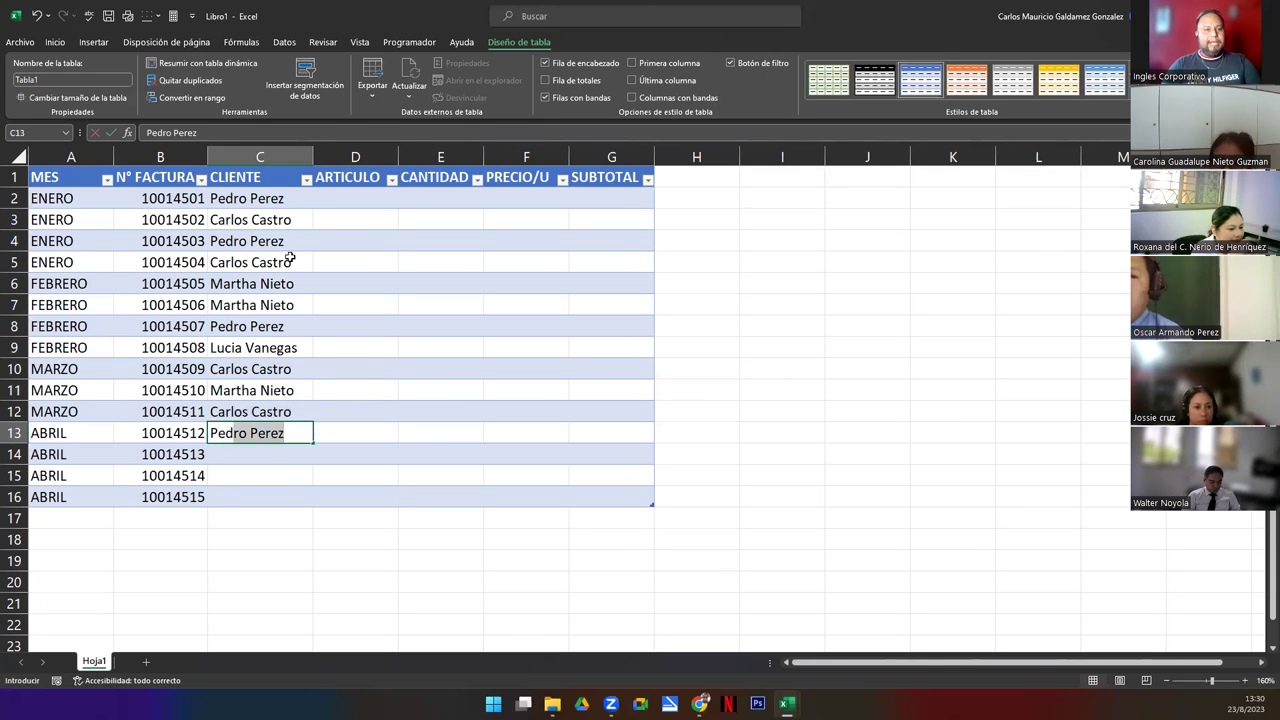
key(Return)
text(Marth)
key(Return)
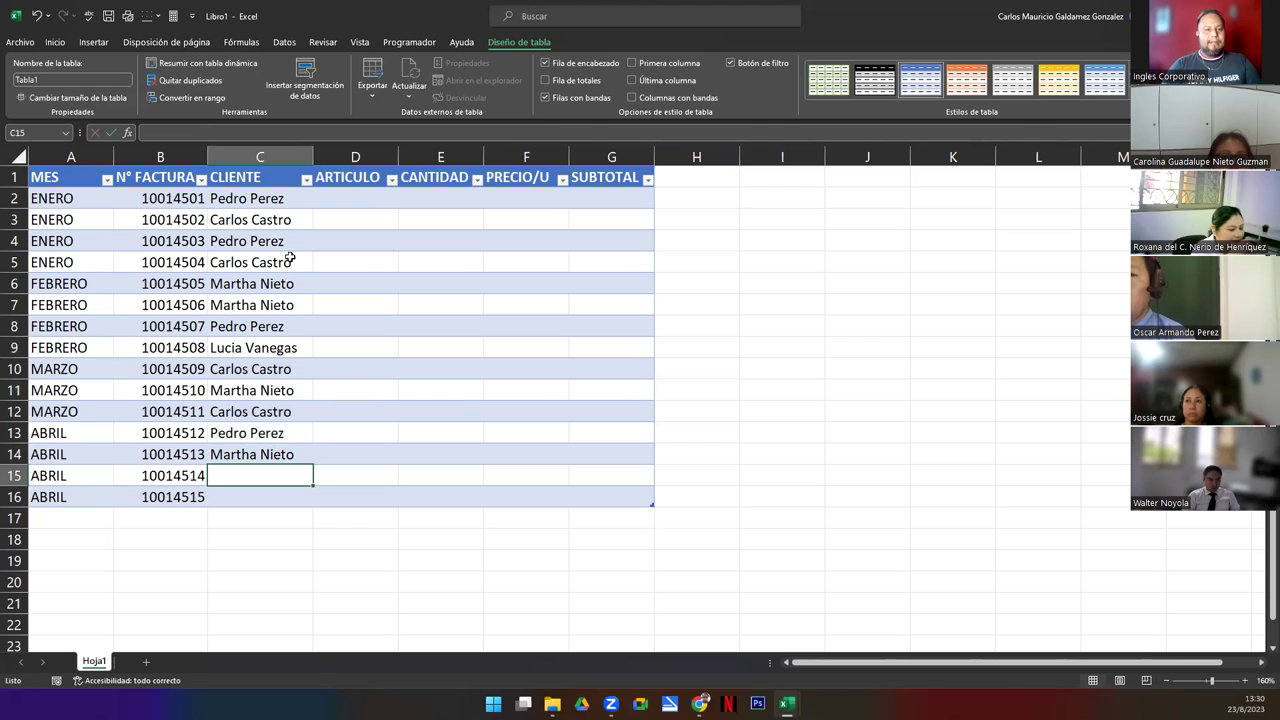
text(P)
key(Return)
text(Carlos Castro)
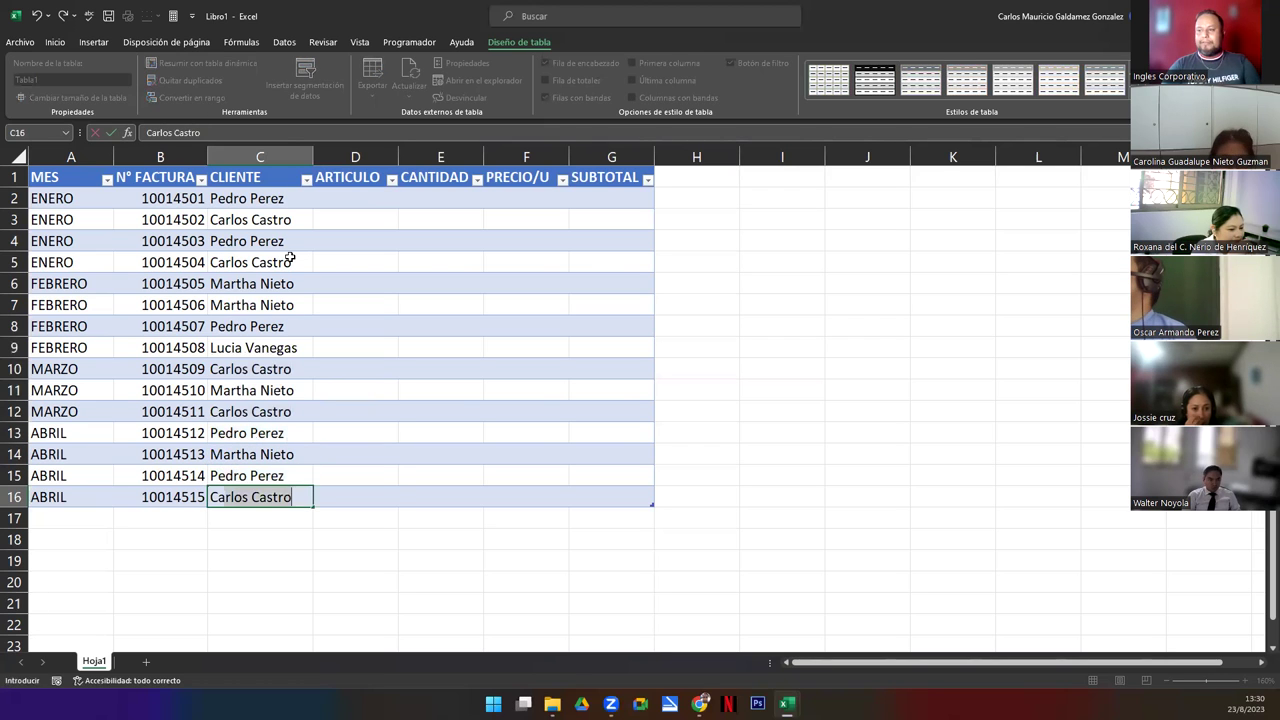
key(Return)
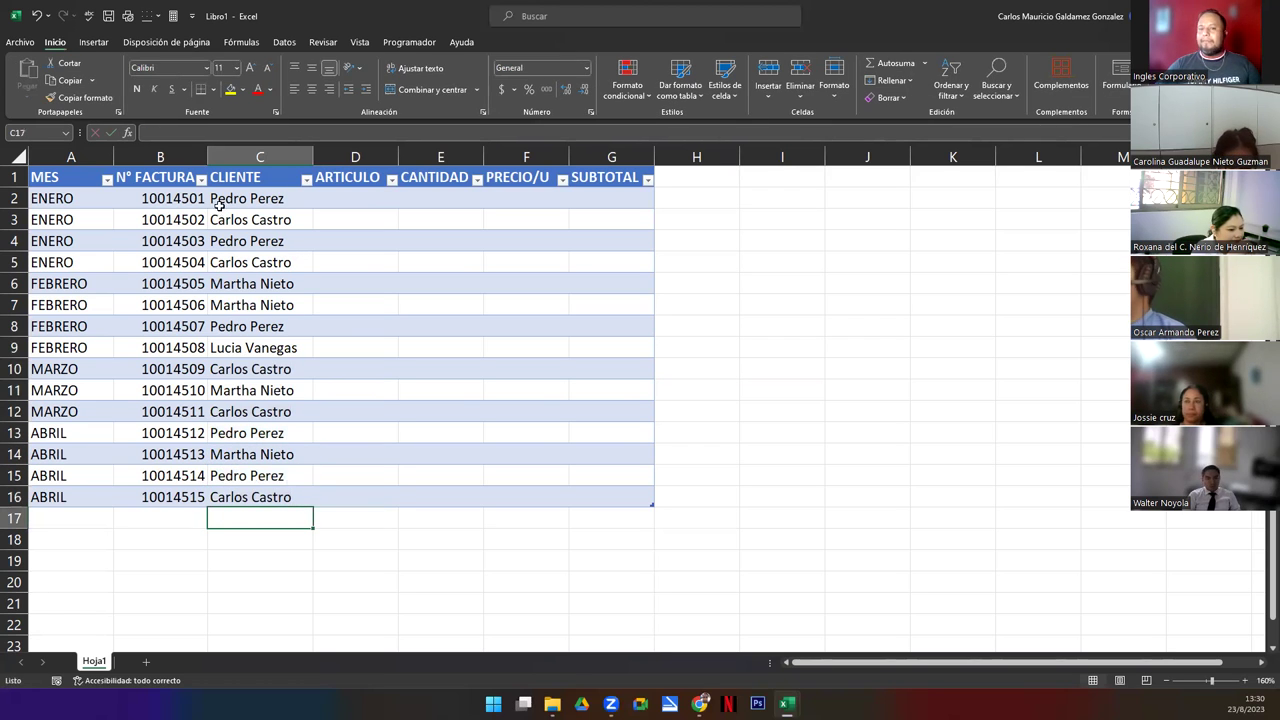
Widen the N° FACTURA and CLIENTE columns slightly and centre the customer names in C2:C16.
drag(207, 157, 218, 157)
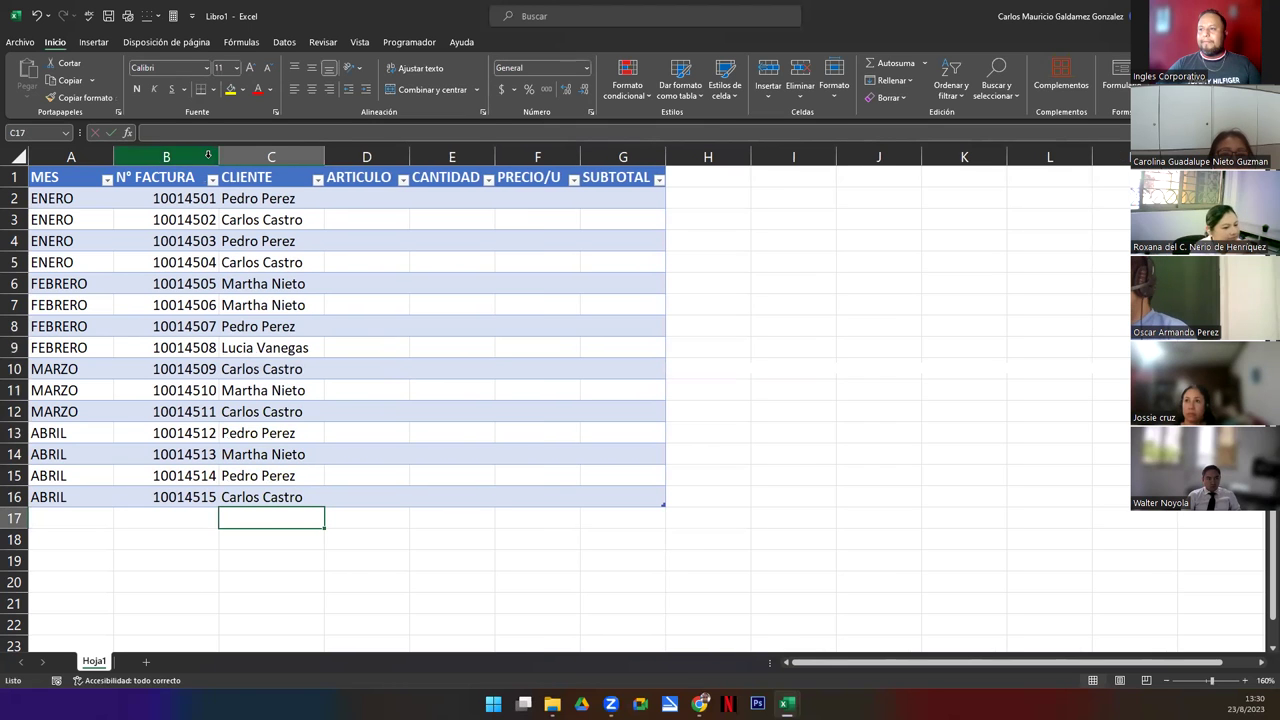
drag(338, 157, 368, 157)
drag(271, 198, 300, 494)
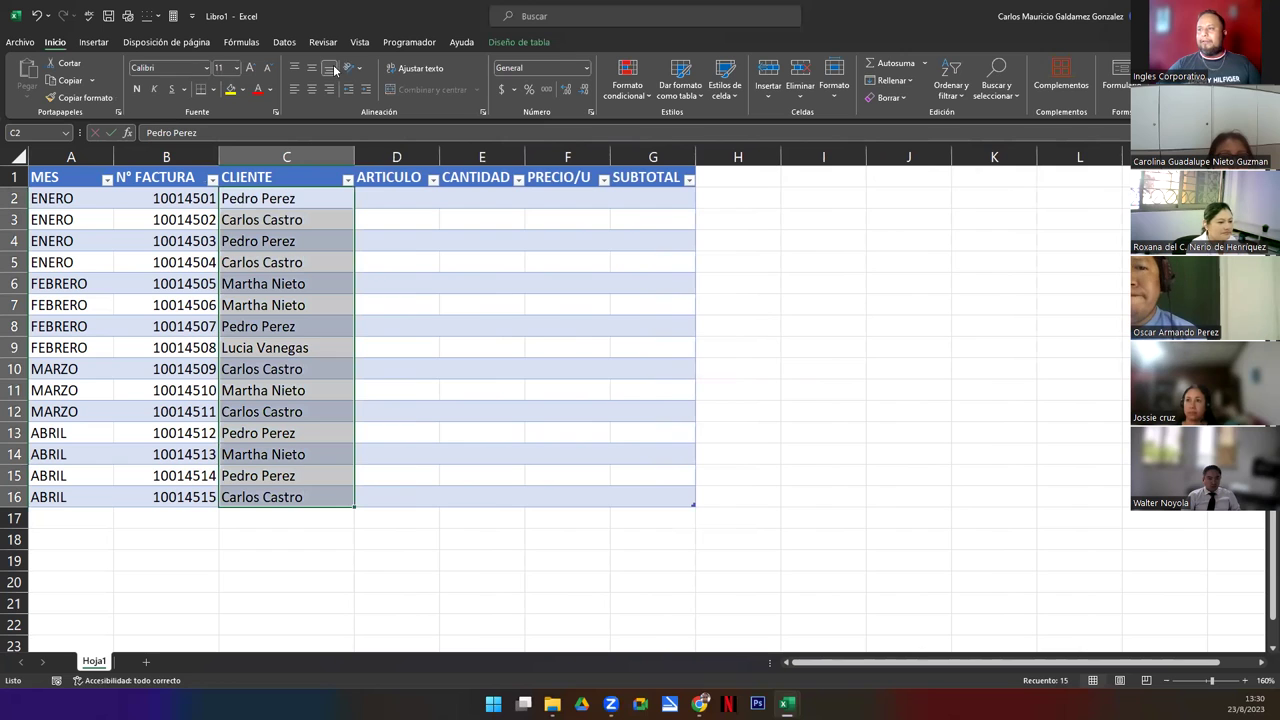
click(311, 89)
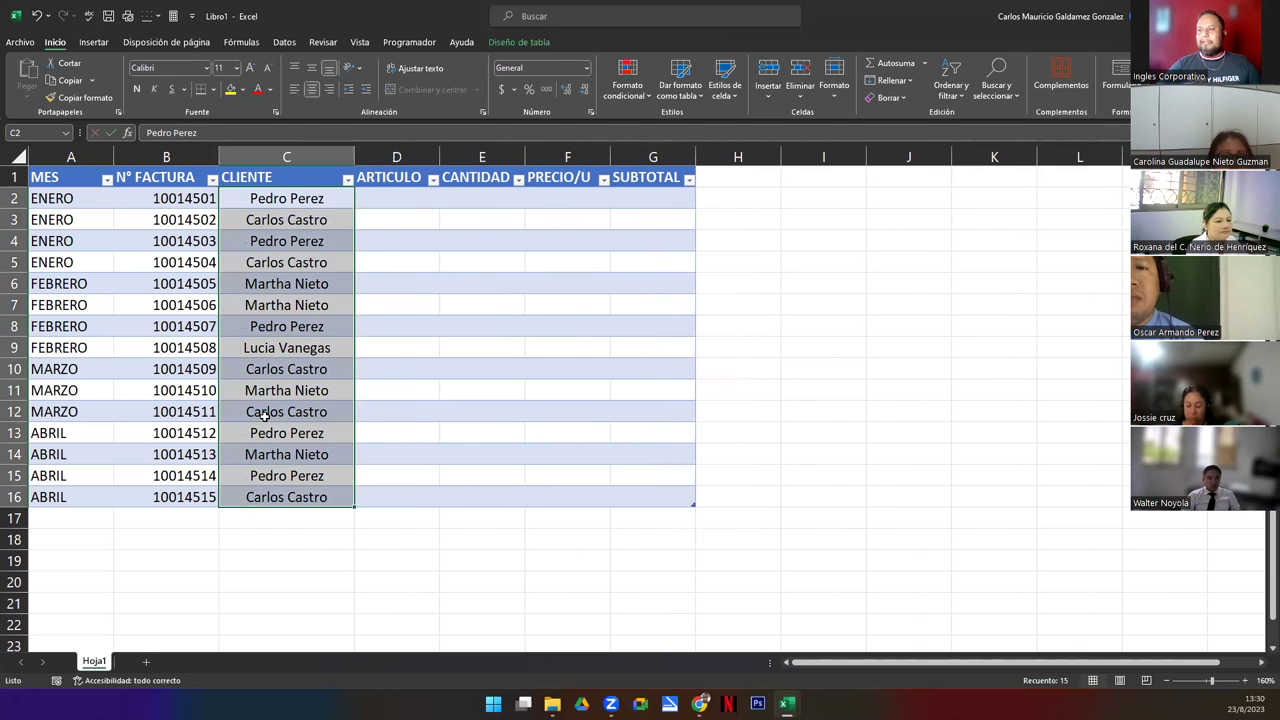
Centre the table cells A2:E16 horizontally, covering the months, invoice numbers, customers, articles and quantities.
drag(154, 200, 150, 475)
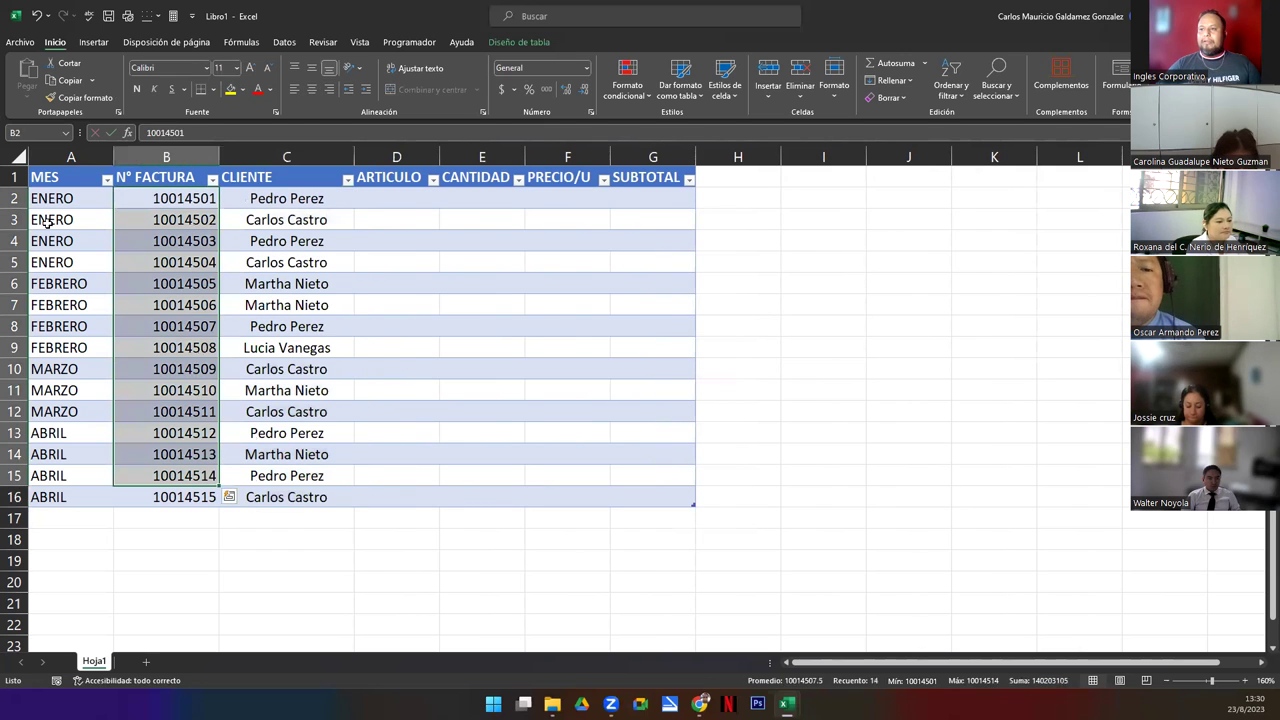
drag(54, 199, 650, 496)
drag(498, 200, 90, 492)
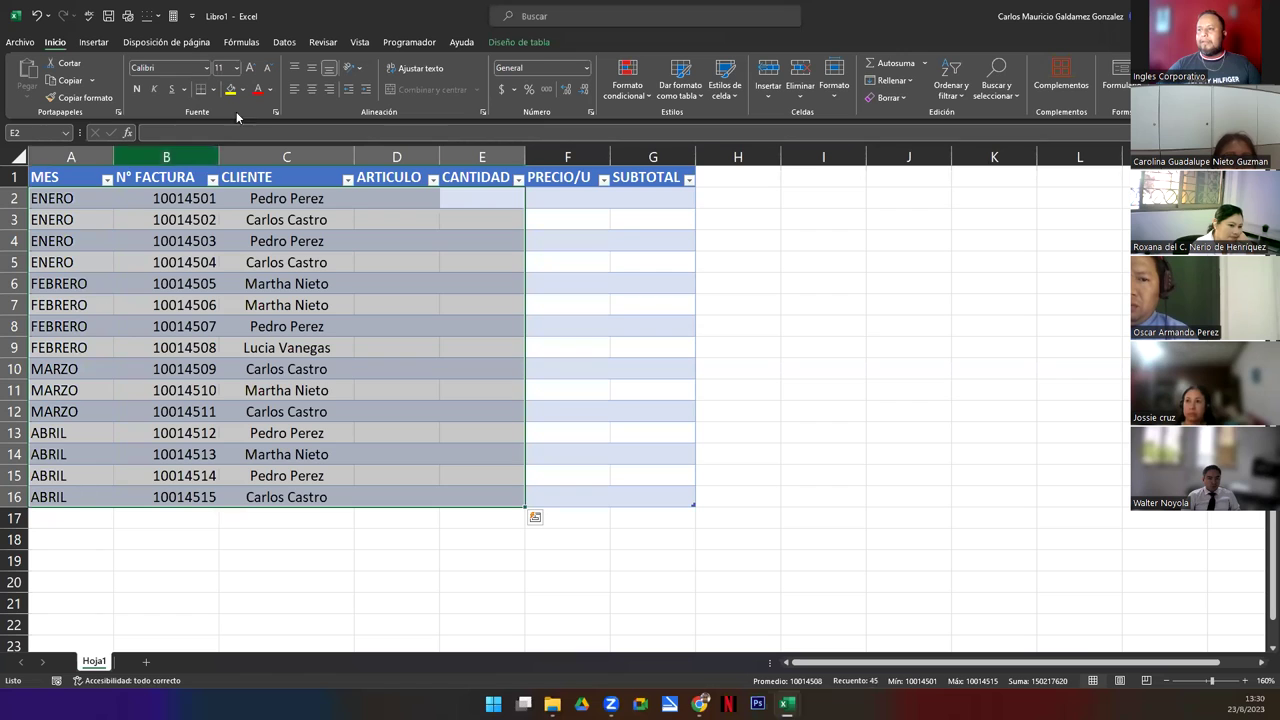
click(311, 89)
Enter the ENERO articles in D2:D5 under ARTICULO: Collar XY, Estante AA, Manilla RZ and Cadena MP.
click(374, 196)
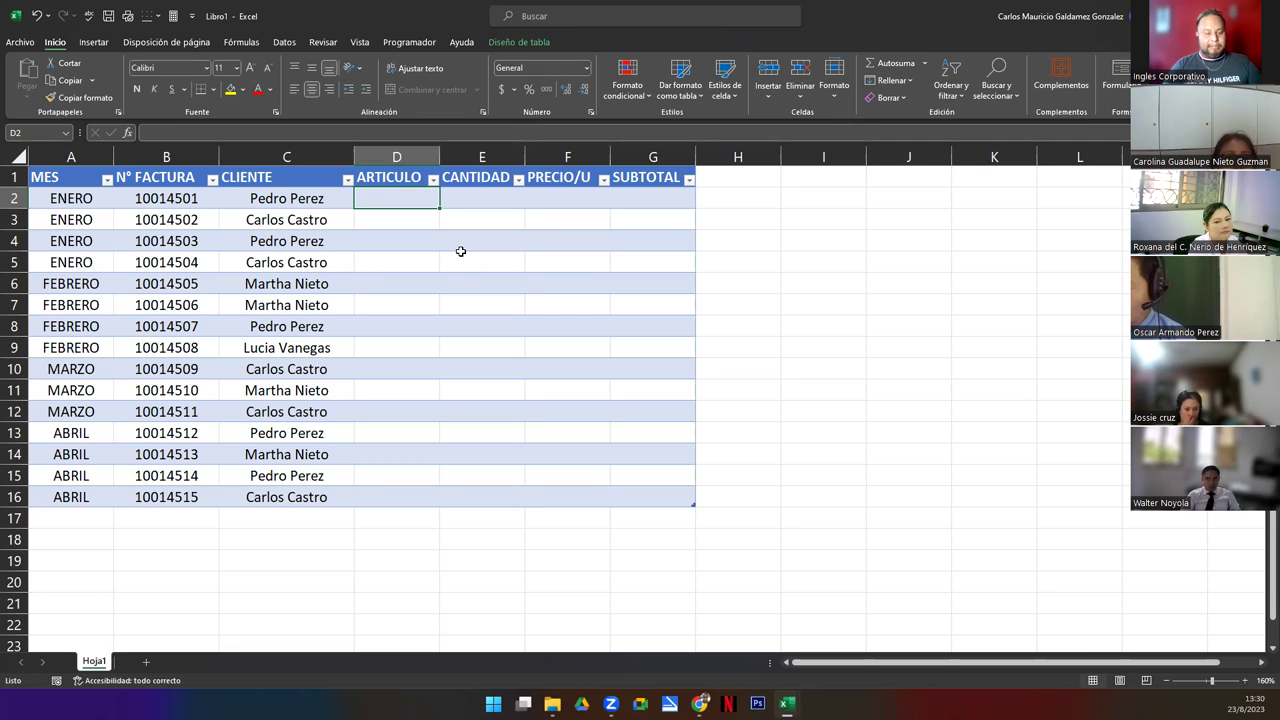
text(C)
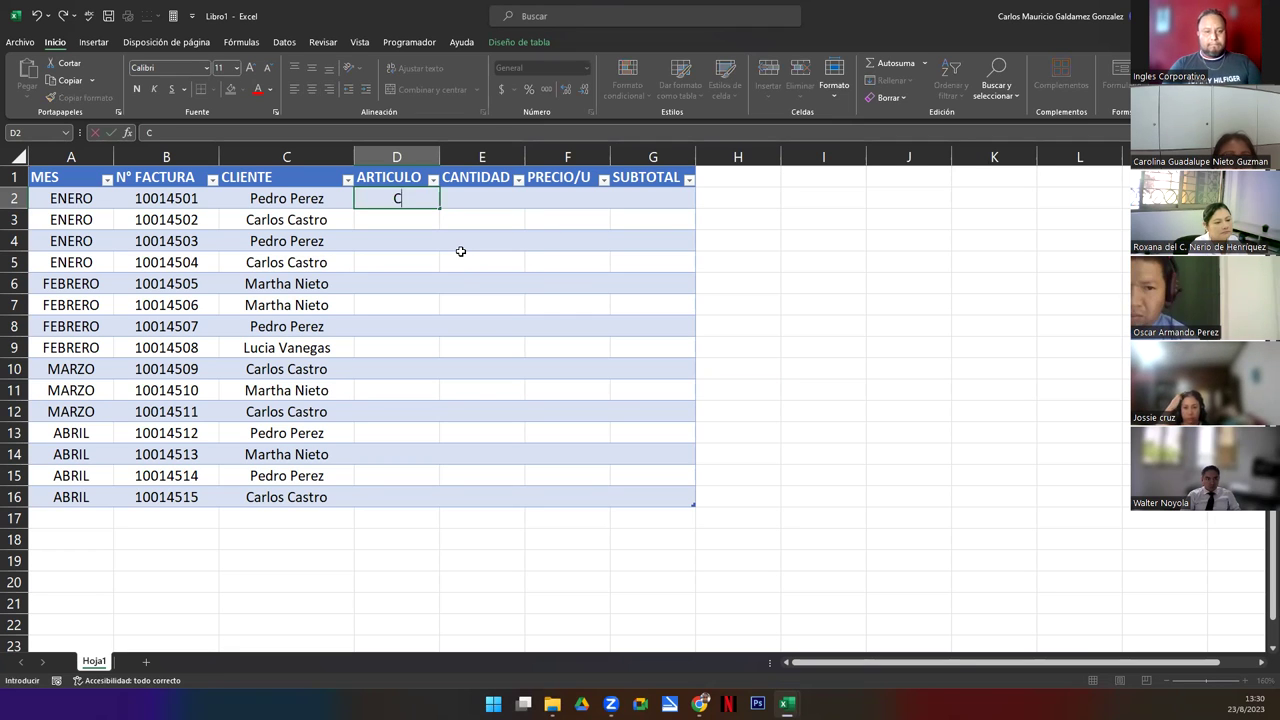
text(ollar XY)
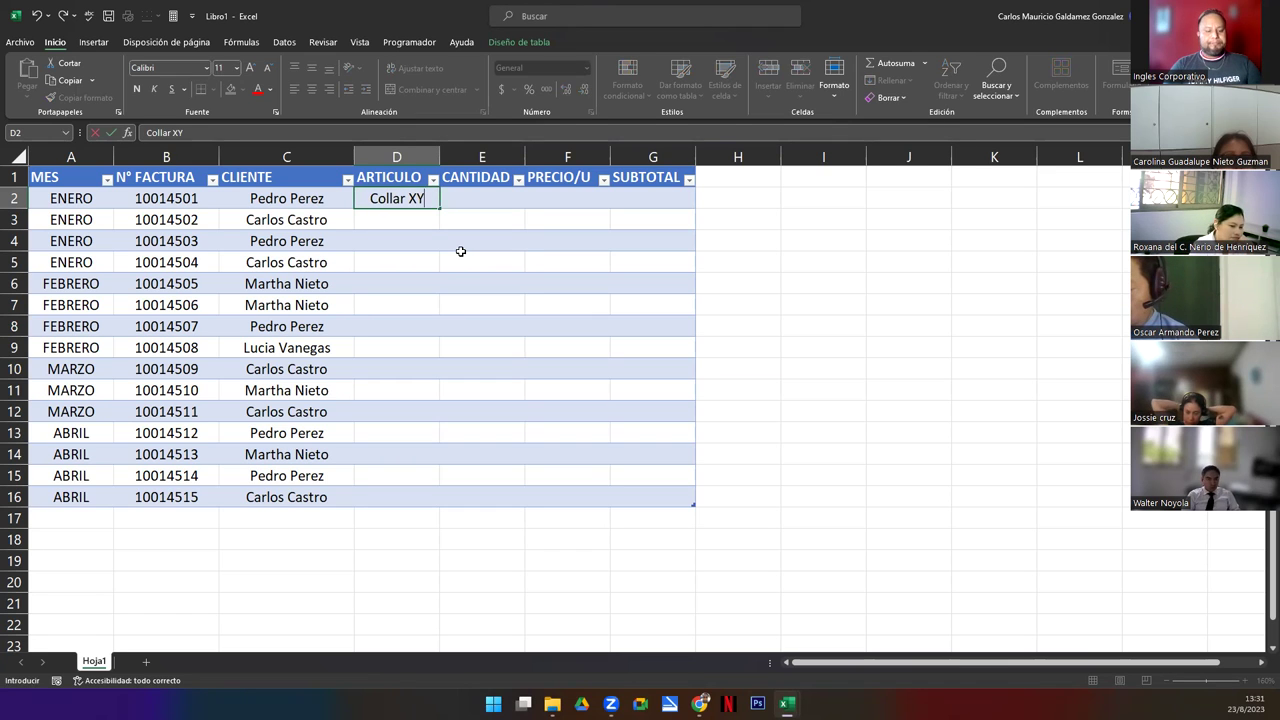
key(Return)
text(Estante AA)
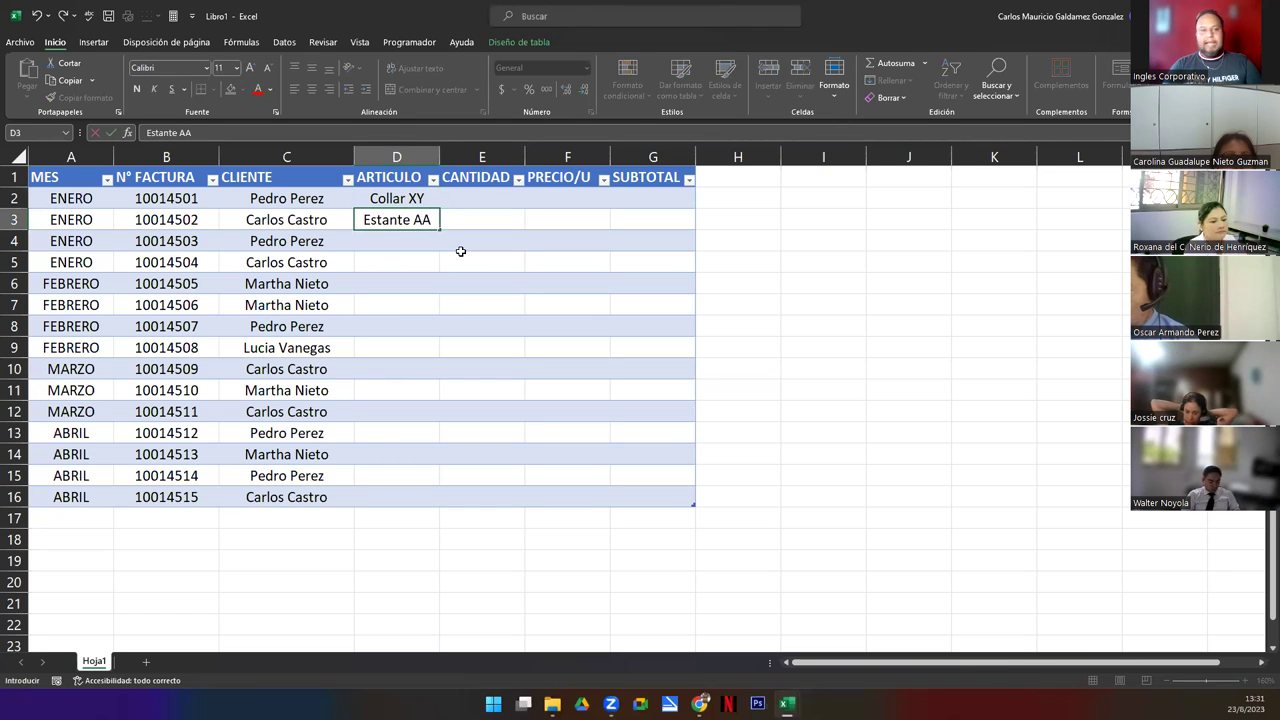
key(Return)
text(Manilla RZ)
key(Return)
text(Cad)
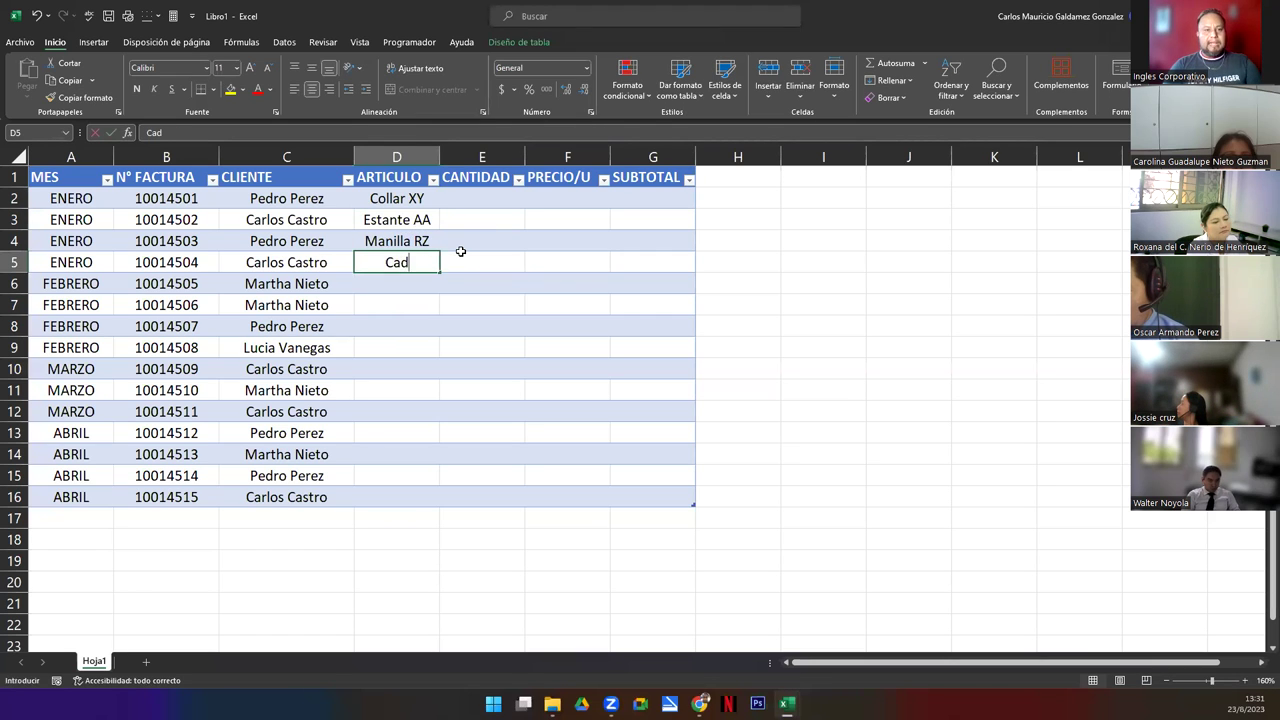
text(ena MP)
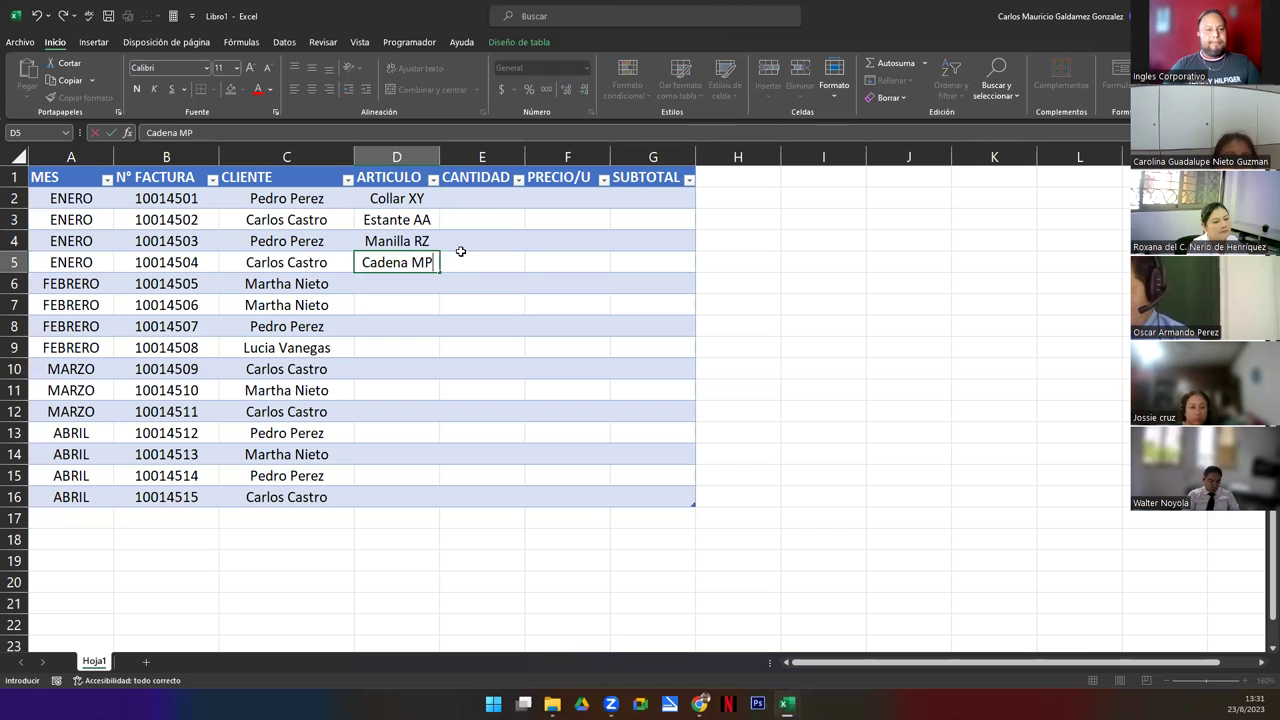
key(Return)
Enter the FEBRERO articles in D6:D9: Collar XY, Cadena MP, Reloj HH and Collar XY.
text(Collar XY)
key(Return)
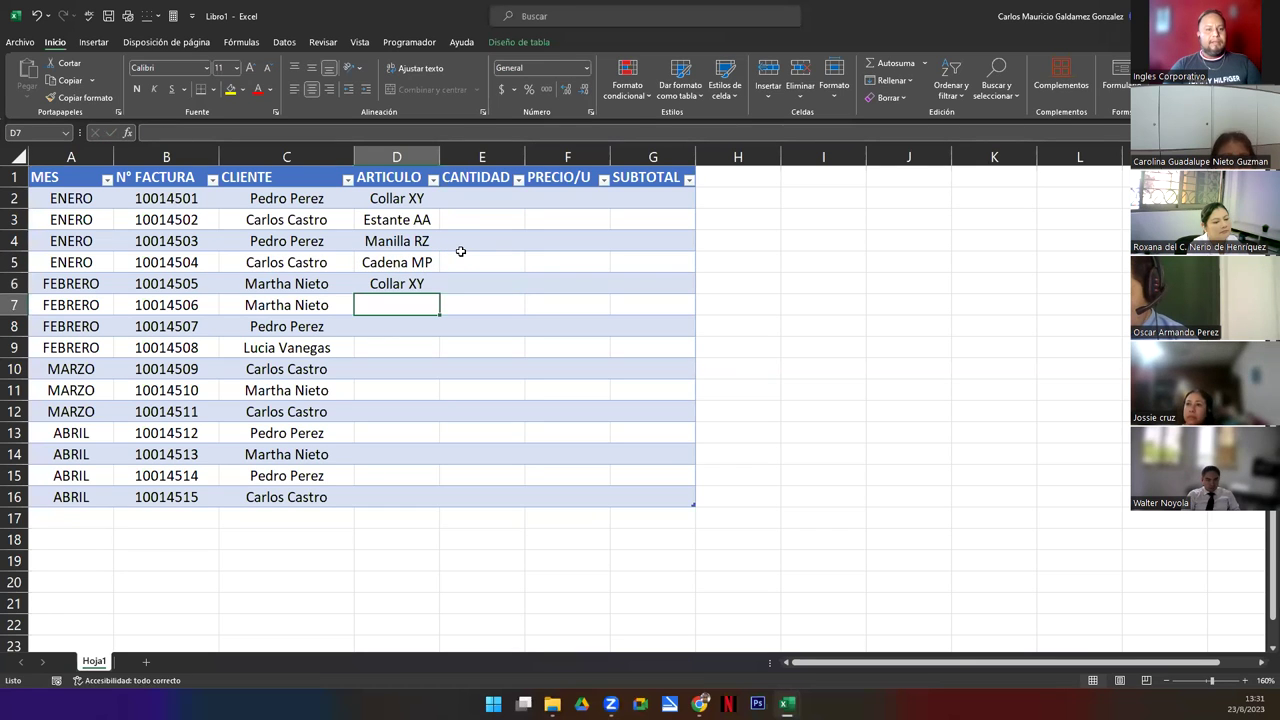
text(Cadena MP)
key(Return)
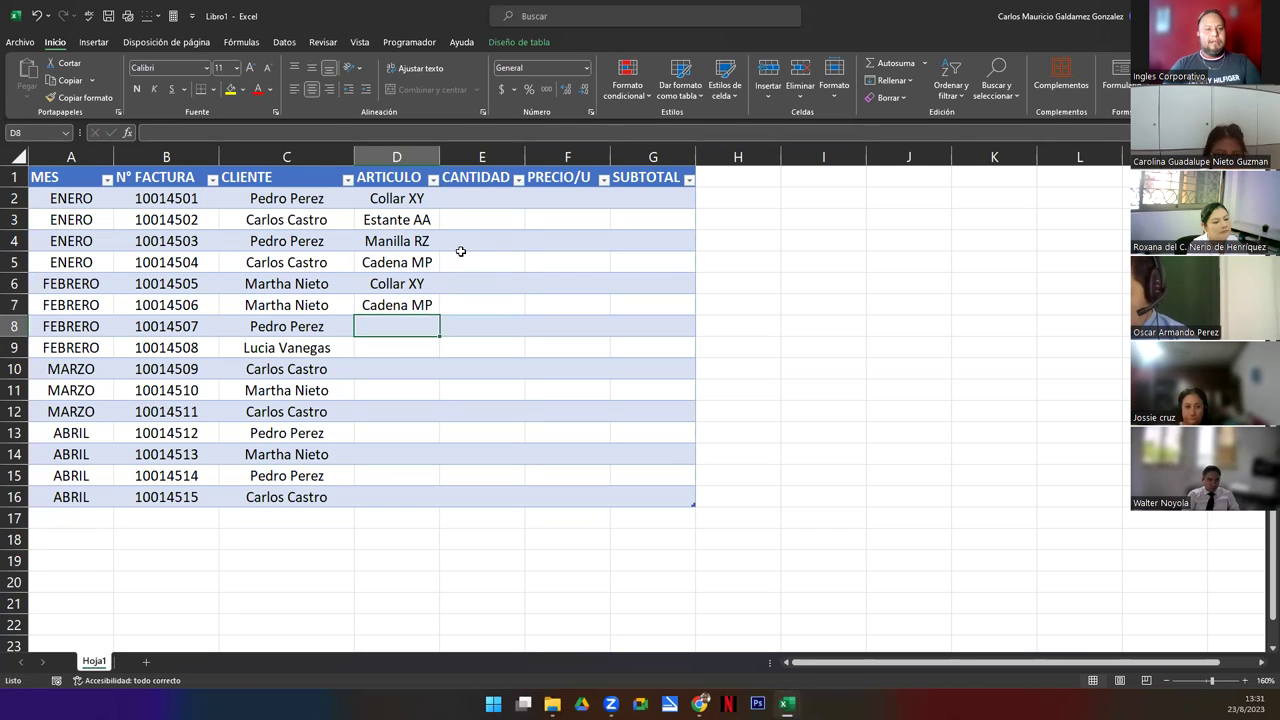
text(Reloj HH)
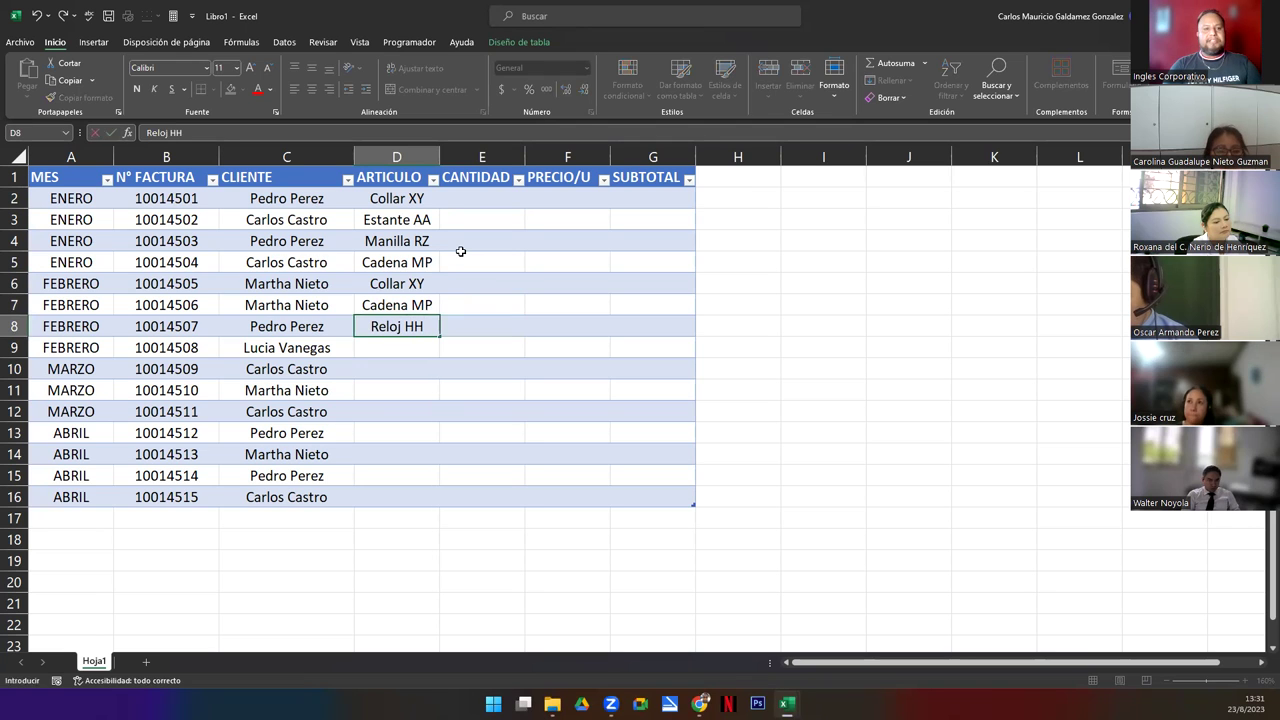
key(Return)
text(Collar XY)
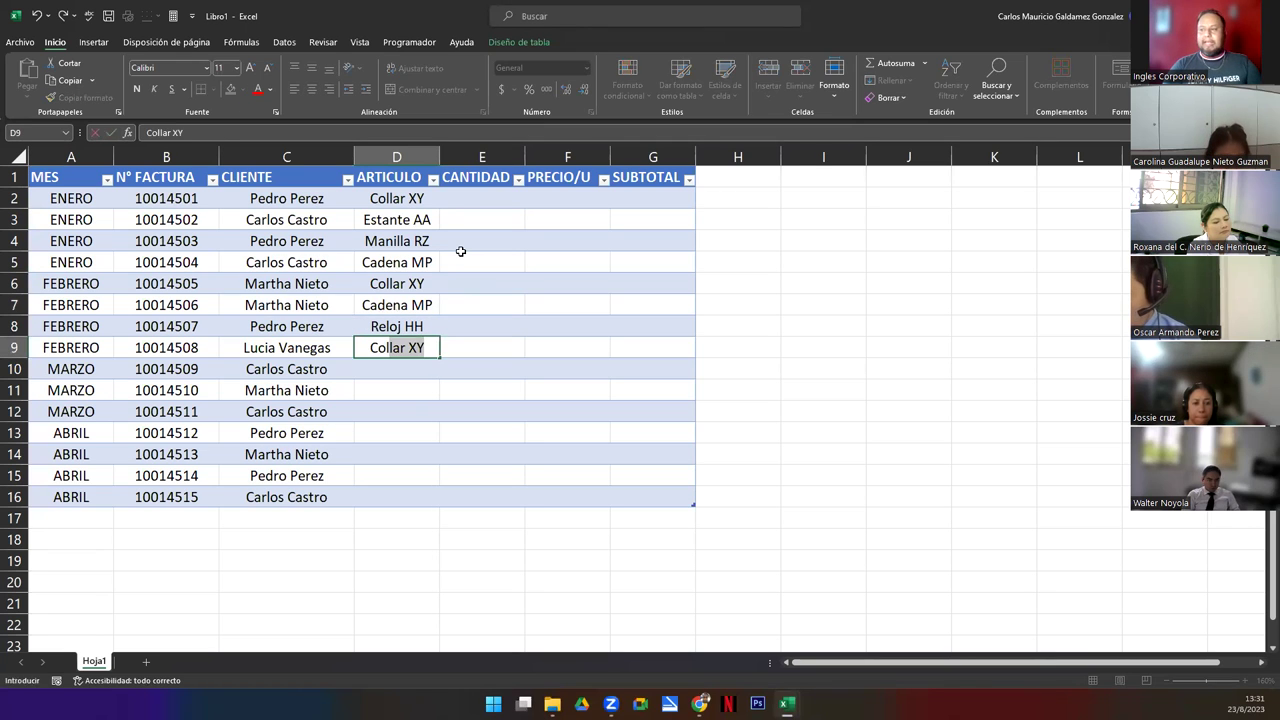
key(Return)
Enter the MARZO articles in D10:D12: Reloj HH, Estante AA and Collar XY.
text(Reloj HH)
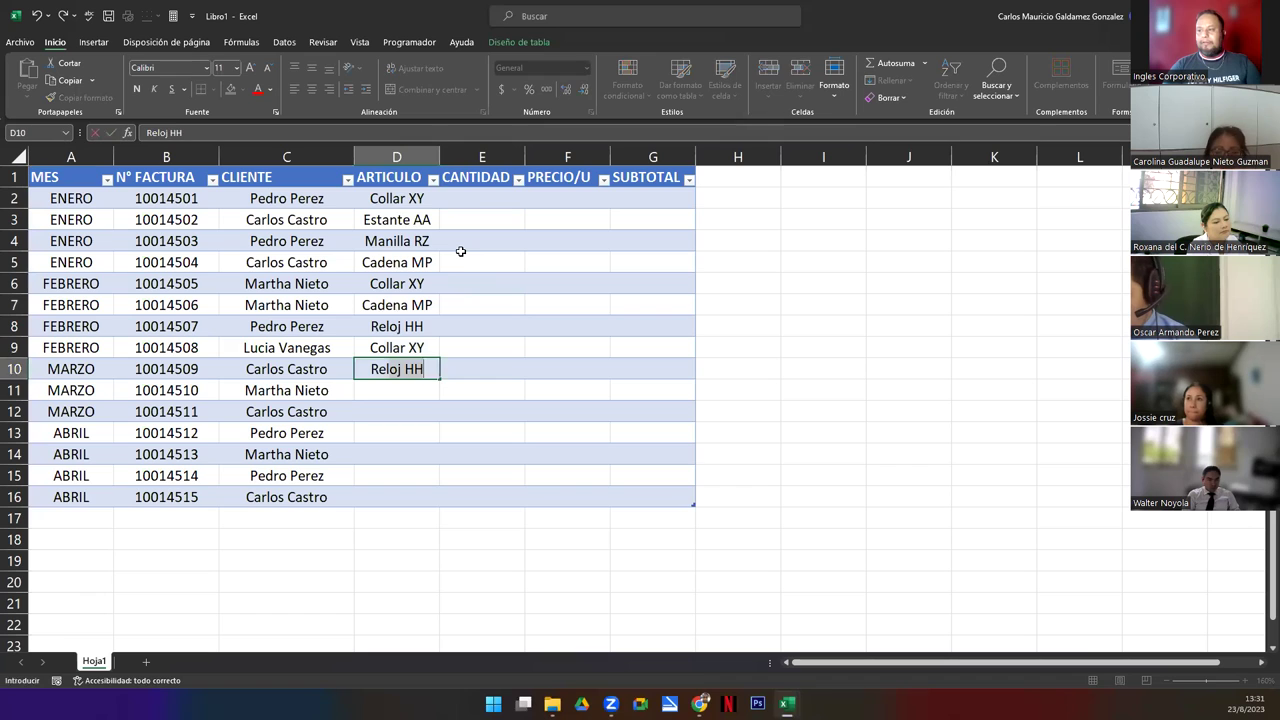
key(Return)
text(Estante AA)
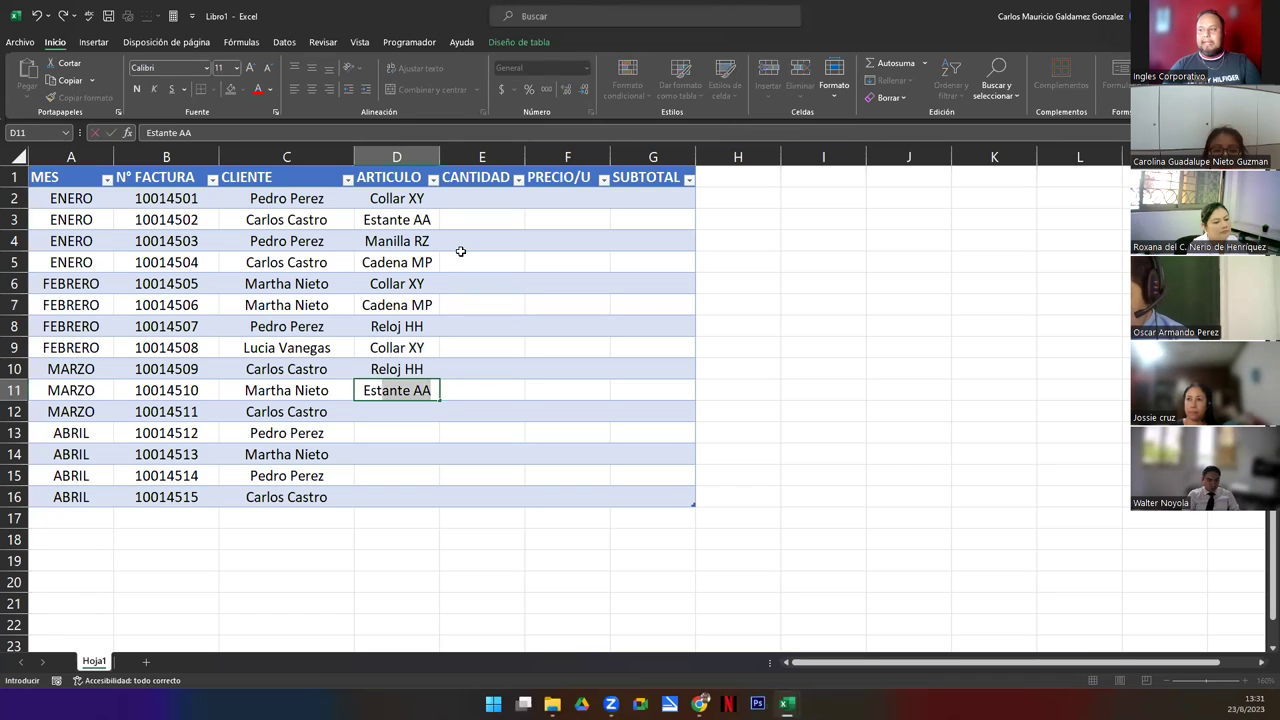
key(Return)
text(Collar XY)
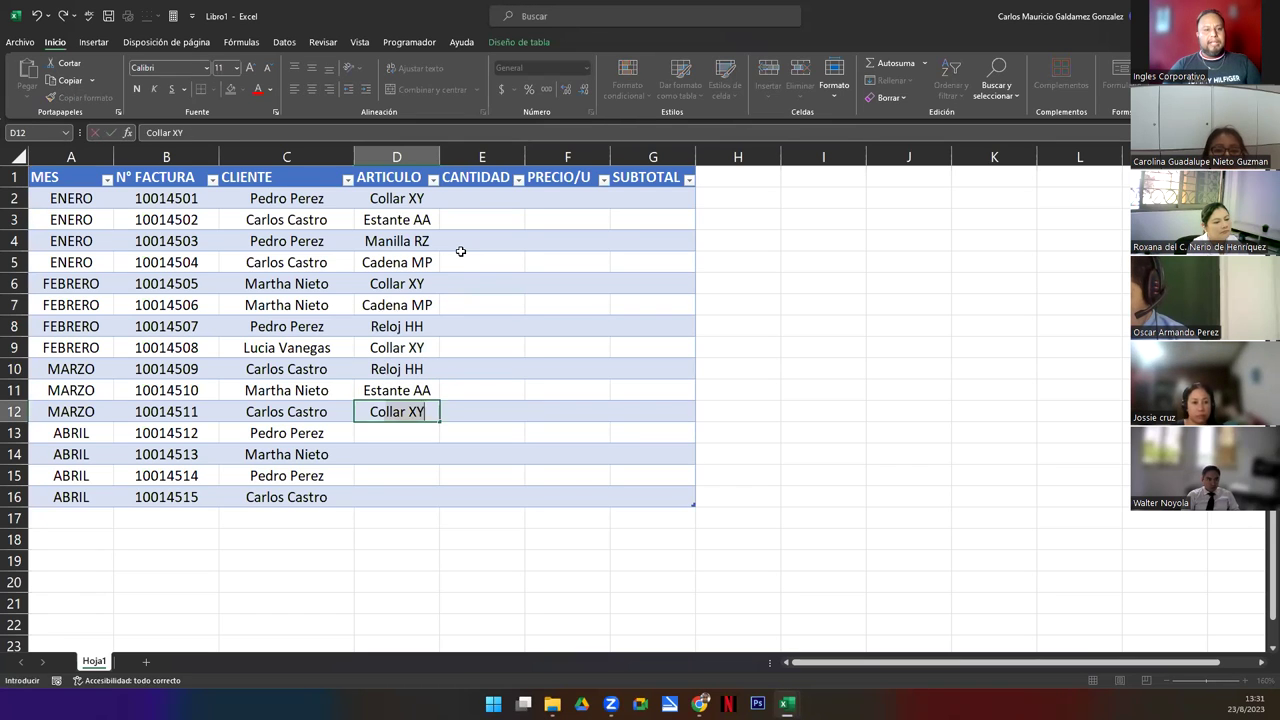
key(Return)
key(Return)
key(Left)
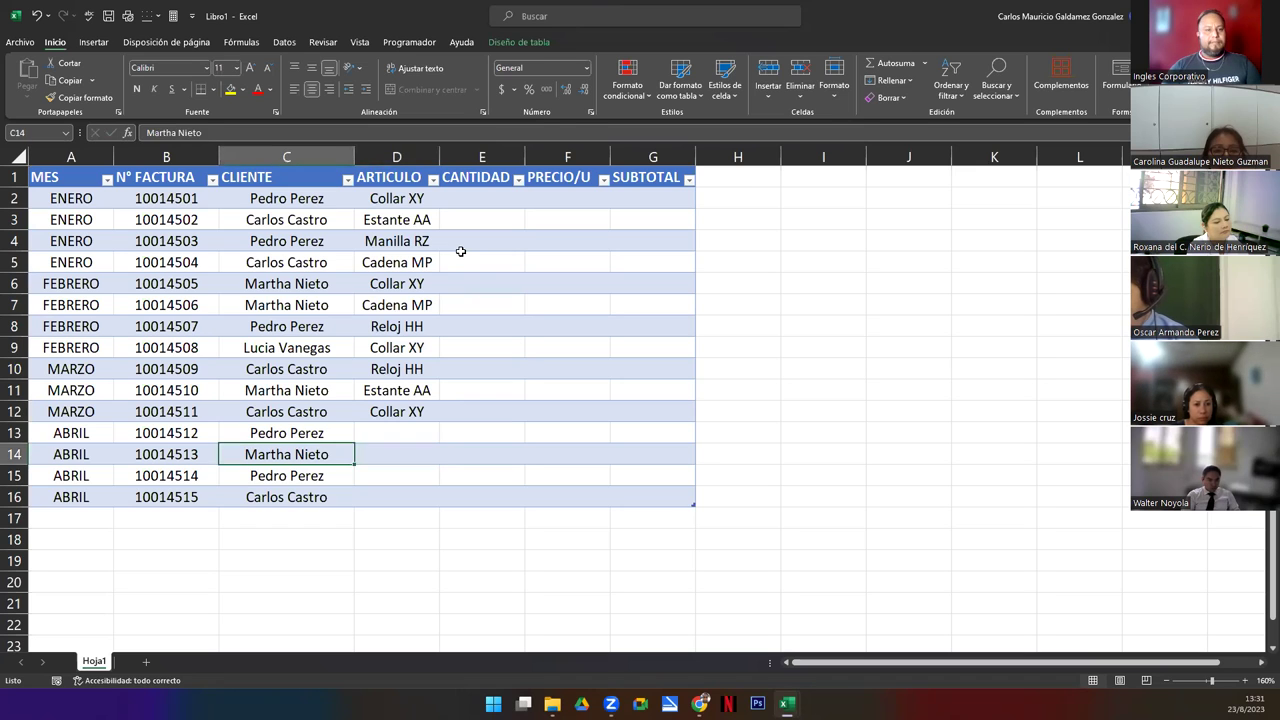
Check the articles already entered in the ARTICULO column, going from D2 down to D6.
key(Up)
key(Right)
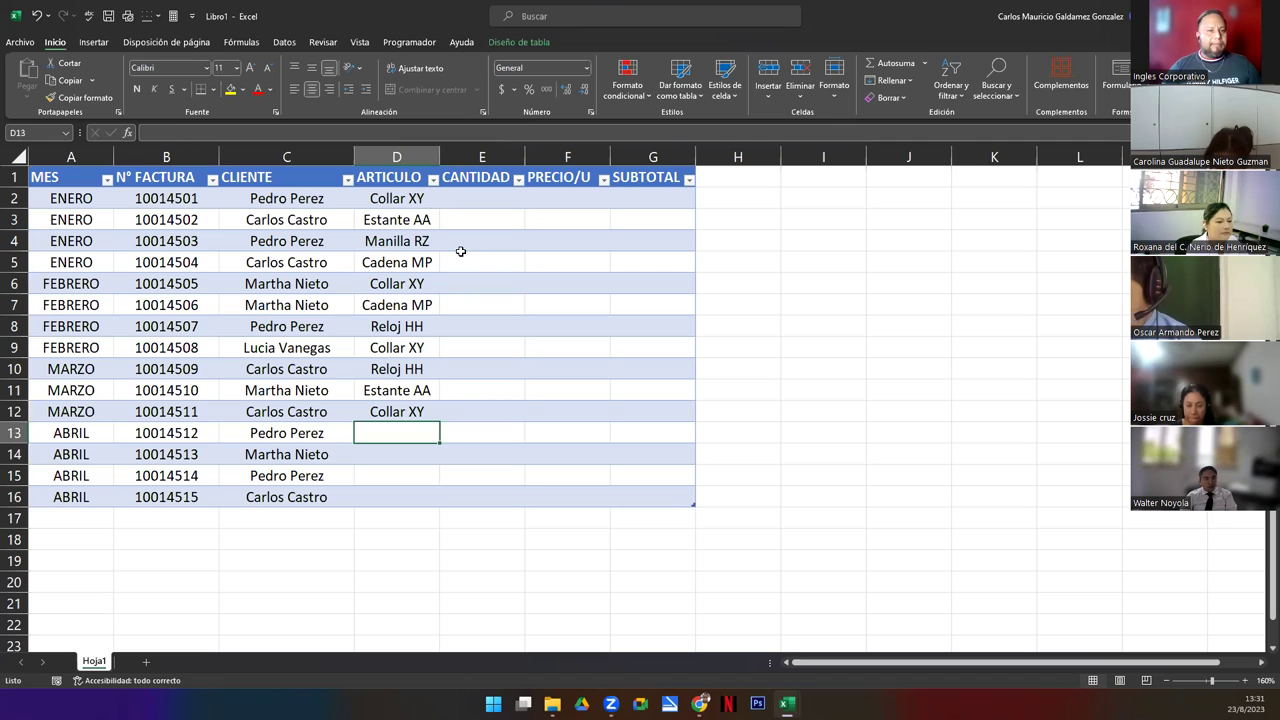
key(Up)
key(Up)
key(Up)
key(Up)
key(Up)
key(Up)
key(Up)
key(Up)
key(Up)
key(Up)
key(Up)
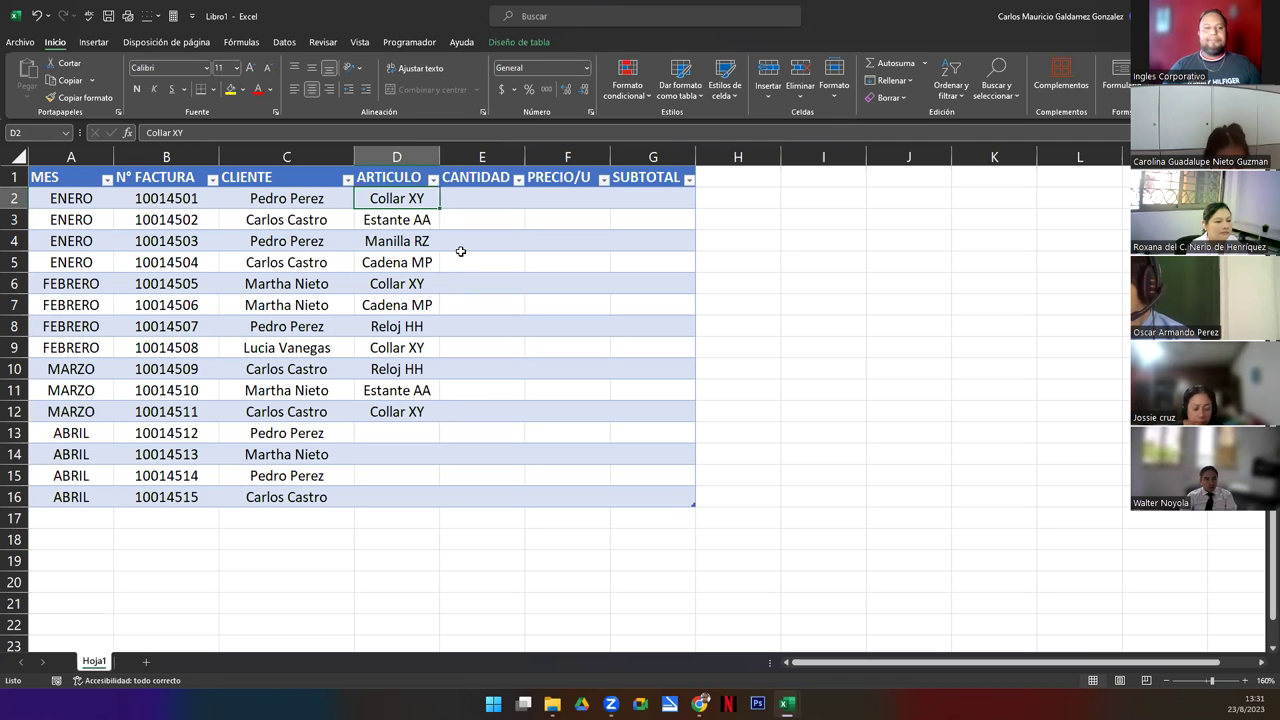
key(Down)
key(Down)
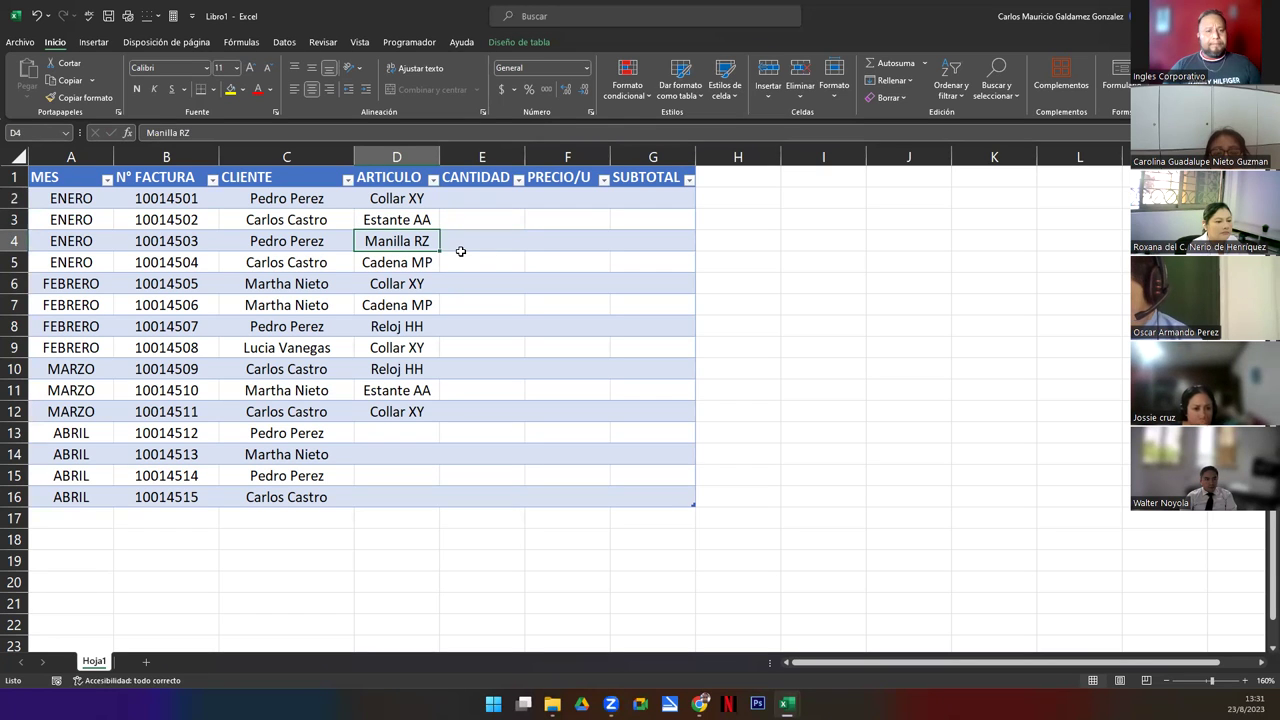
key(Down)
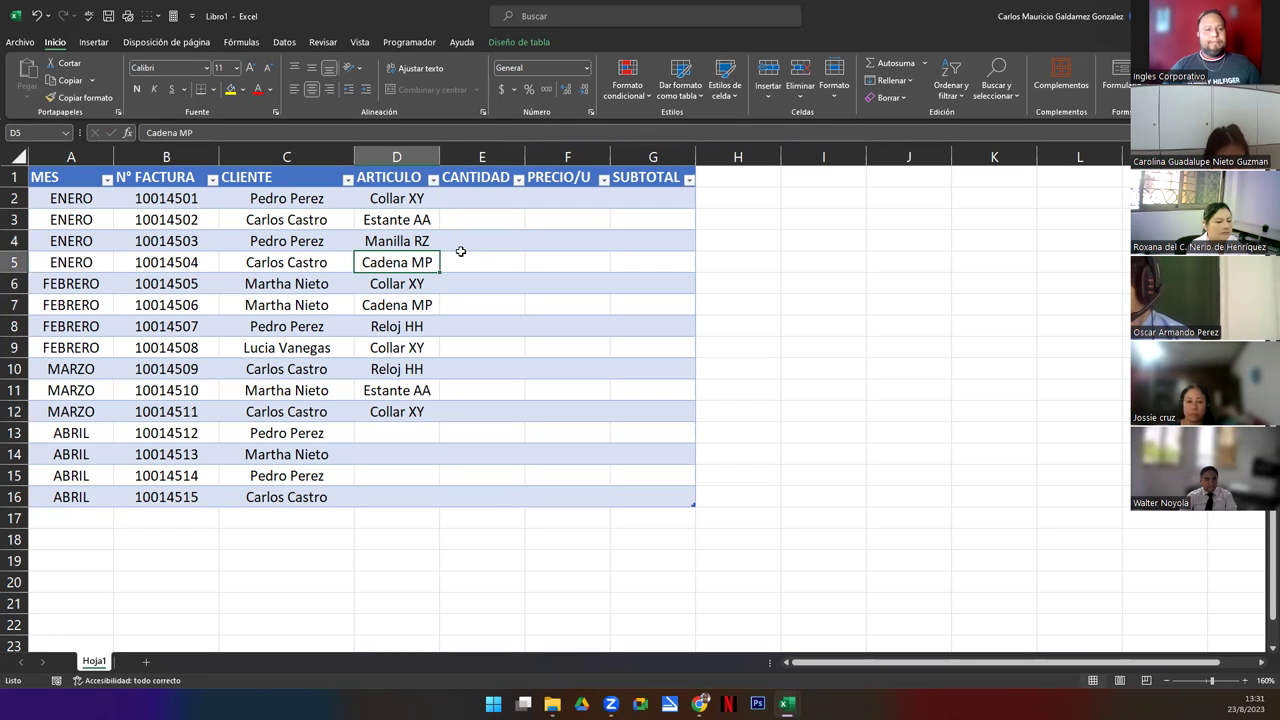
key(Down)
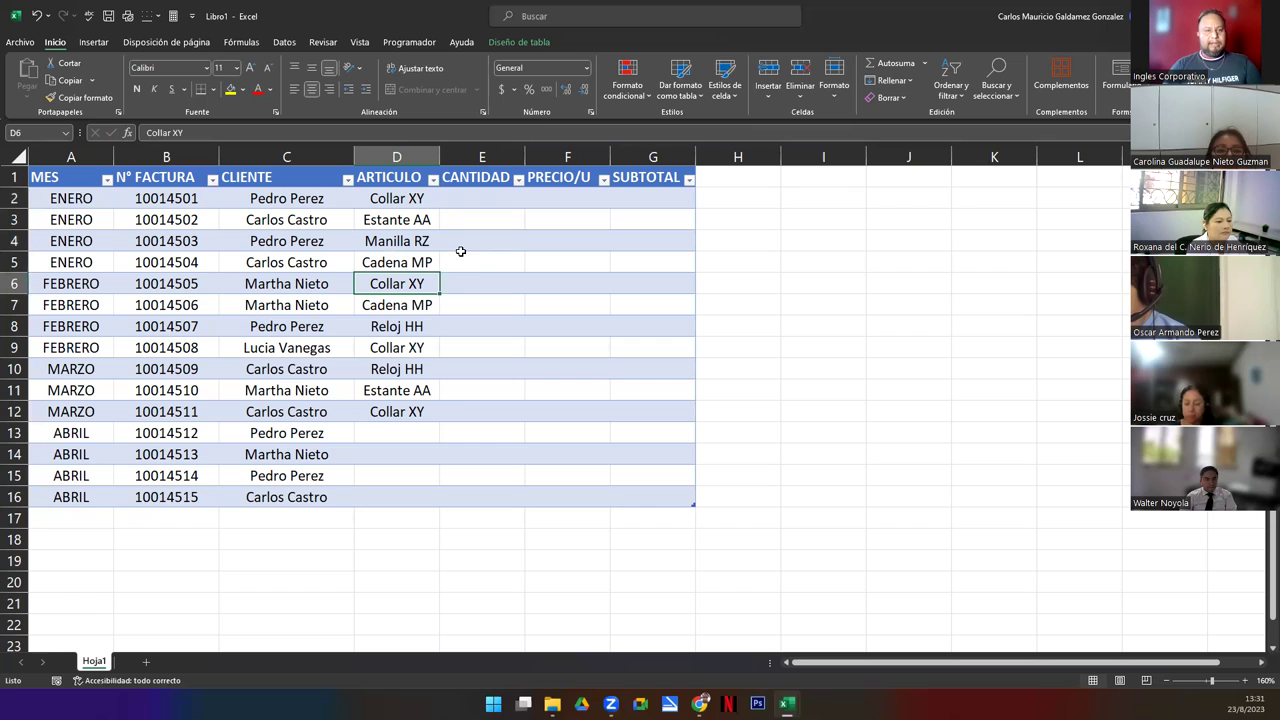
Replace the FEBRERO articles in D6:D9 with Reloj HH, Collar XY, Cadena MP and Reloj HH.
text(Reloj HH)
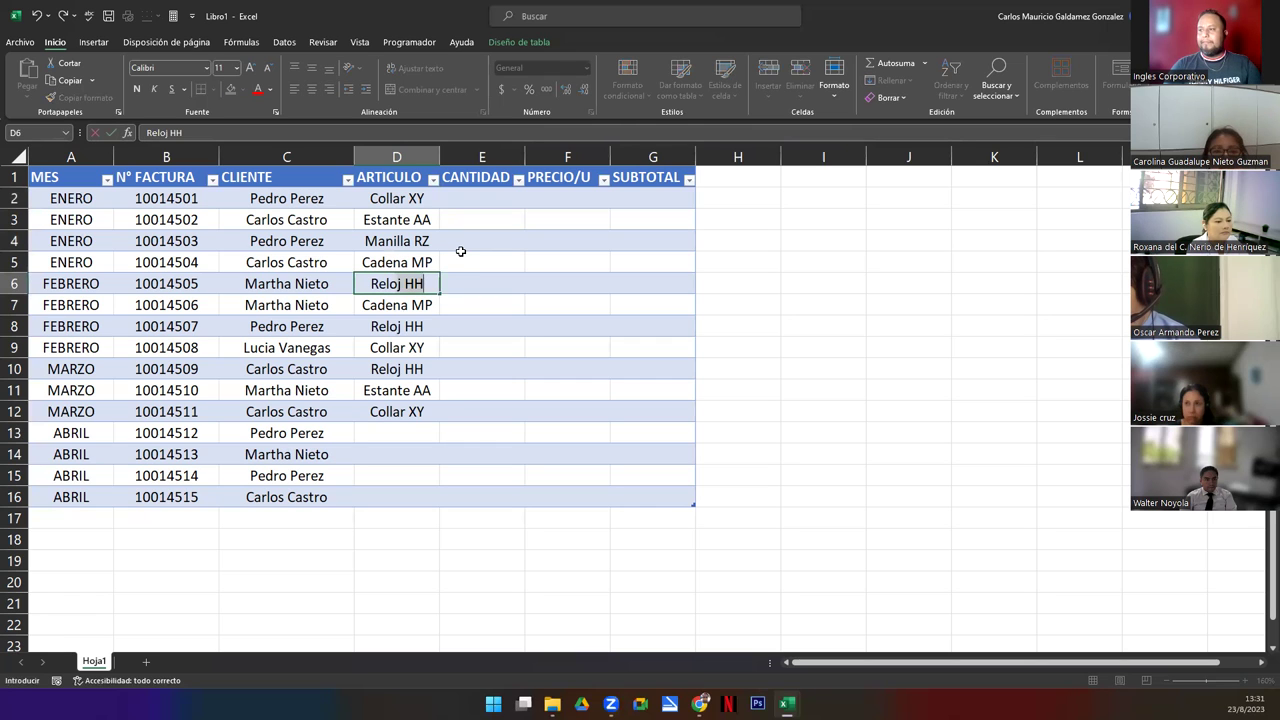
key(Return)
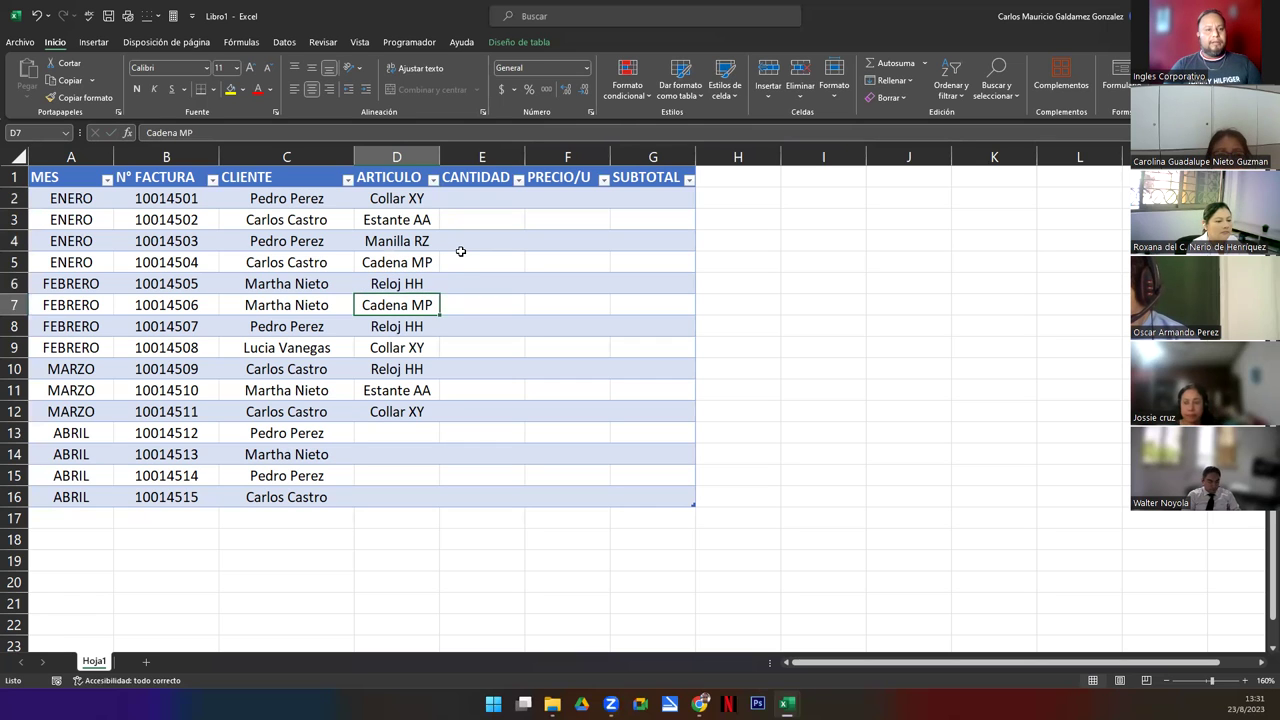
text(Collar XY)
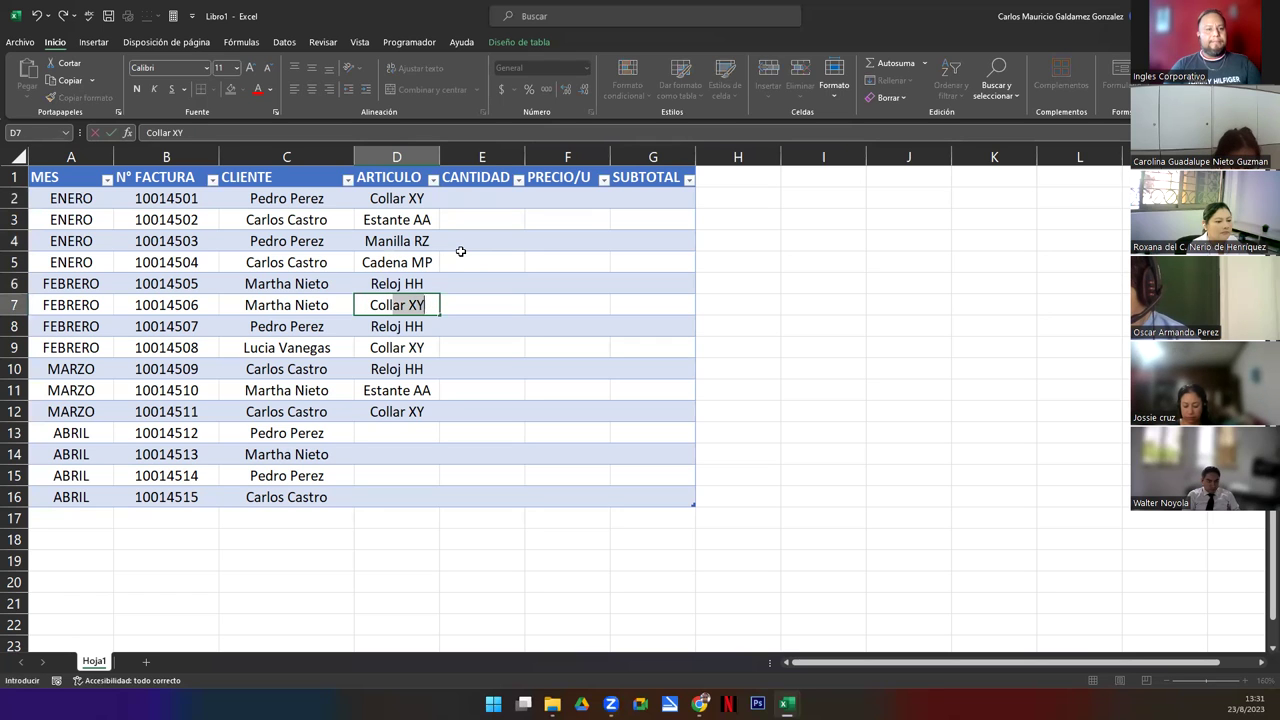
key(Return)
text(Cadena MP)
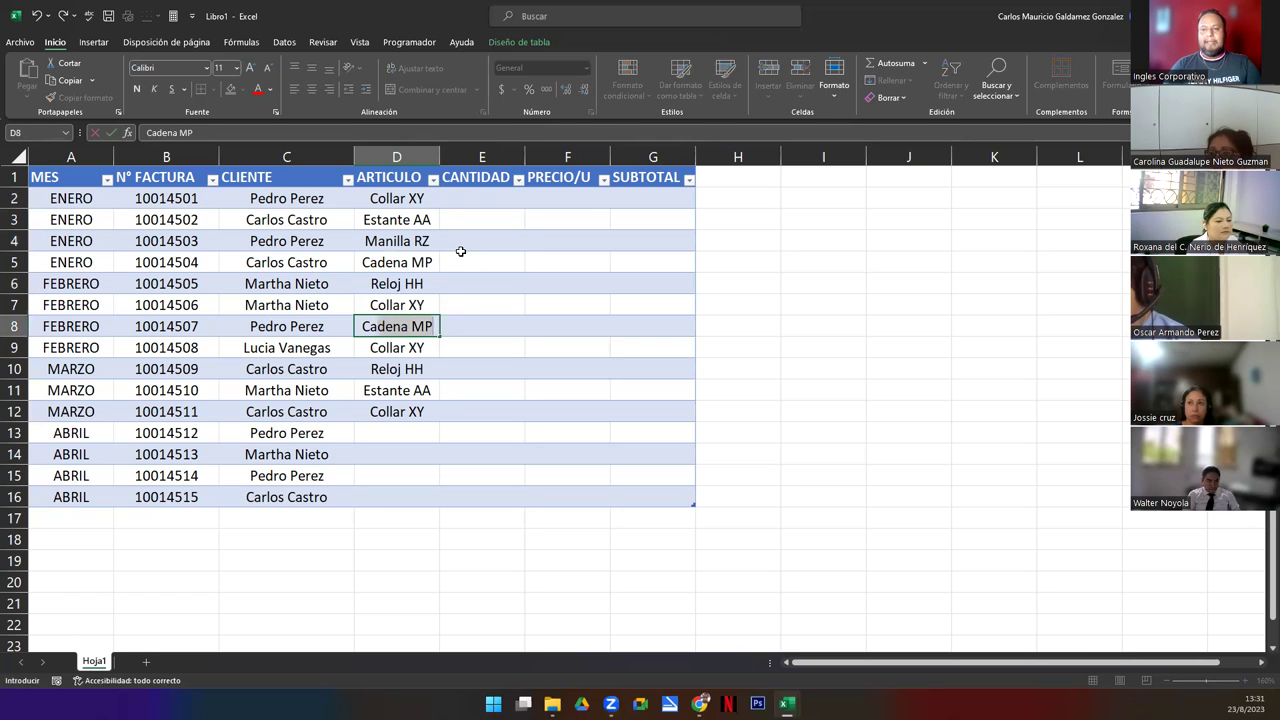
key(Return)
text(Reloj HH)
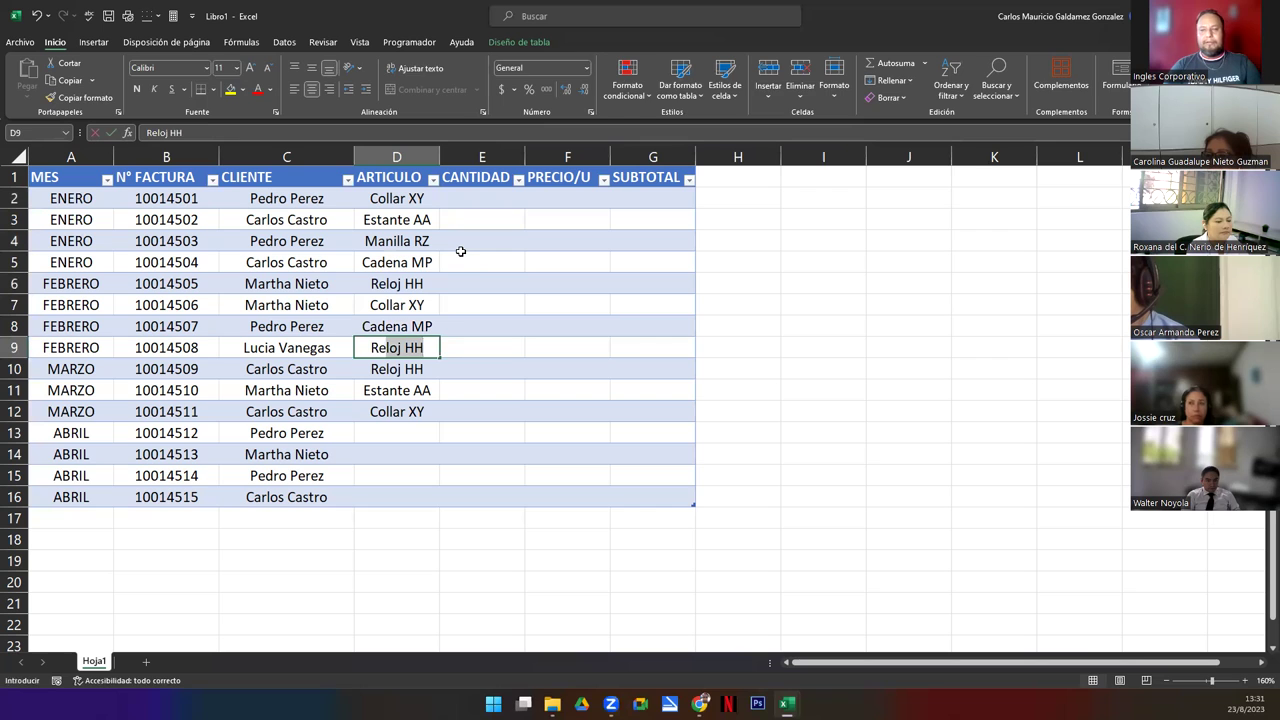
key(Return)
Replace the MARZO articles in D10:D12 with Collar XY, Reloj HH and Estante AA.
text(Collar XY)
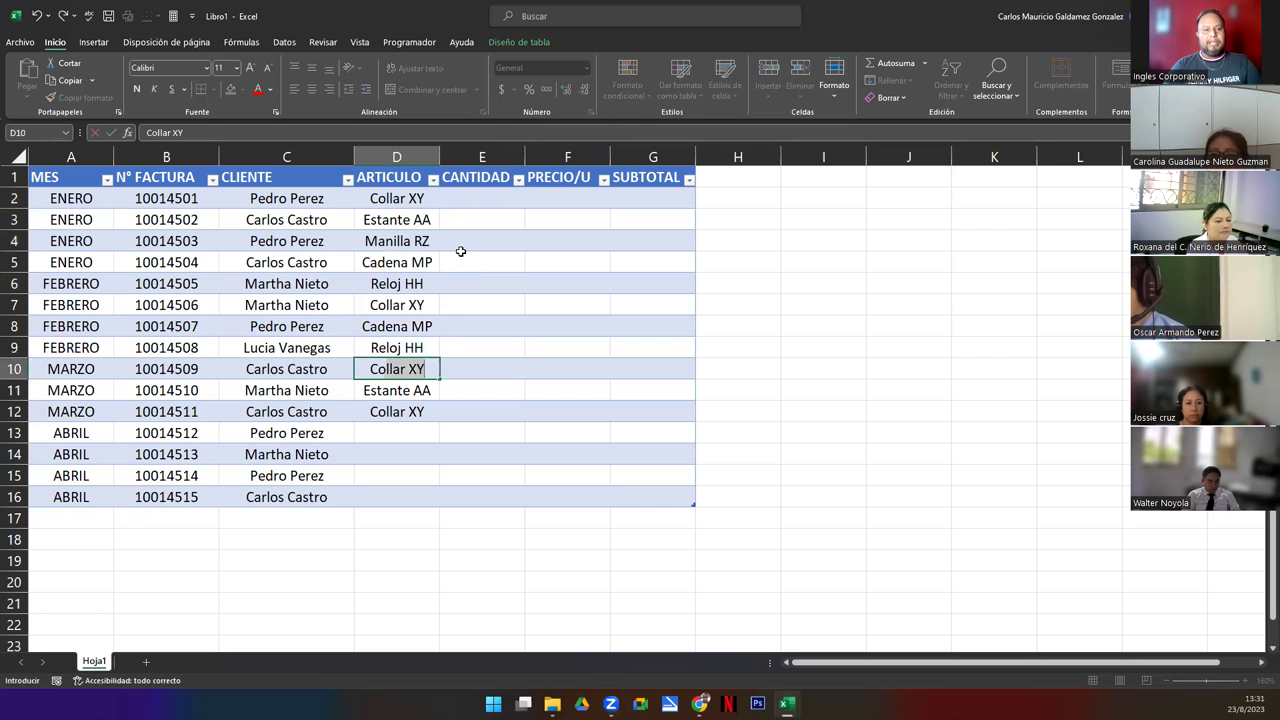
key(Return)
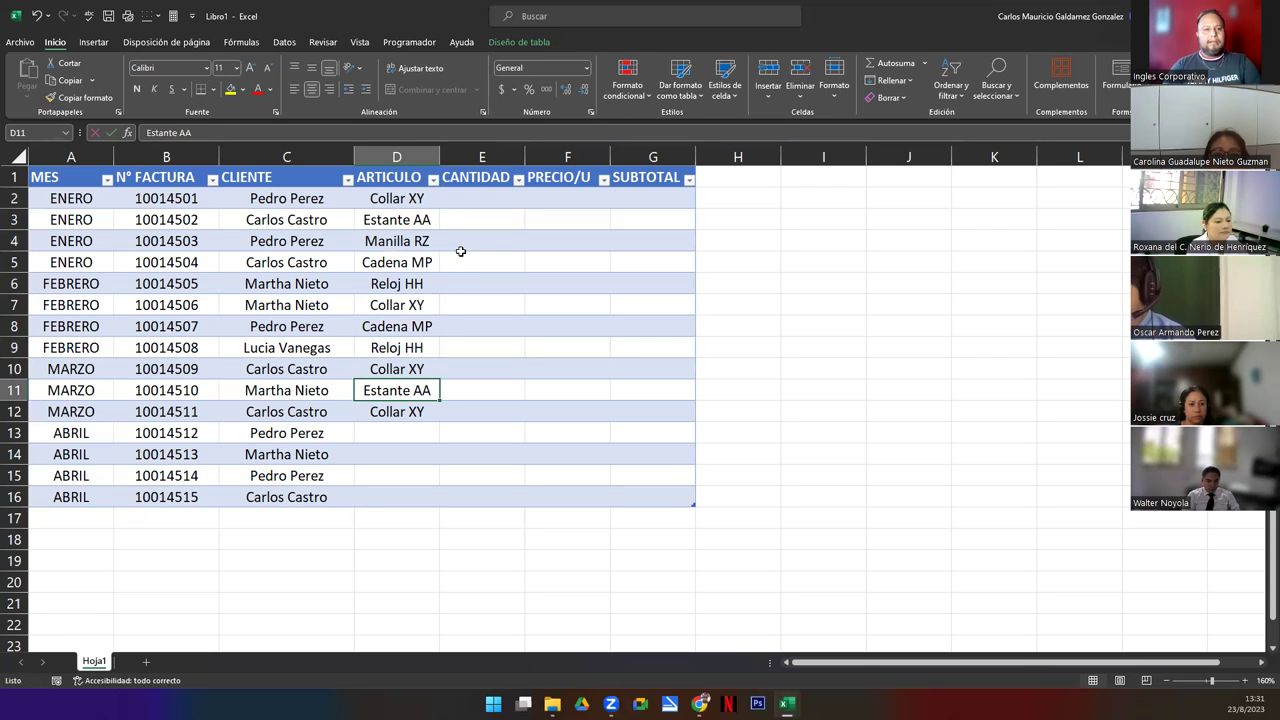
text(Reloj HH)
key(Return)
text(Estante AA)
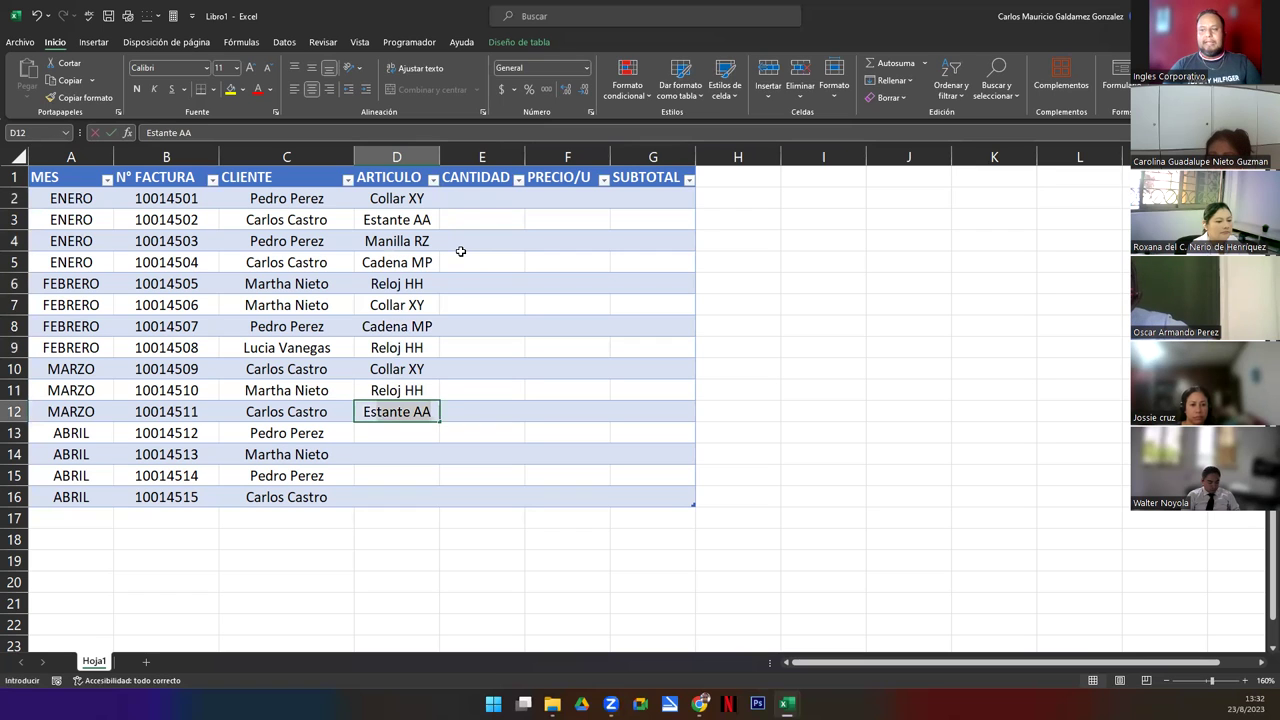
key(Return)
Enter the ABRIL articles Collar XY, Cadena MP, Cadena MP and Estante AA in D13:D16 and widen the ARTICULO column slightly.
text(Collar XY)
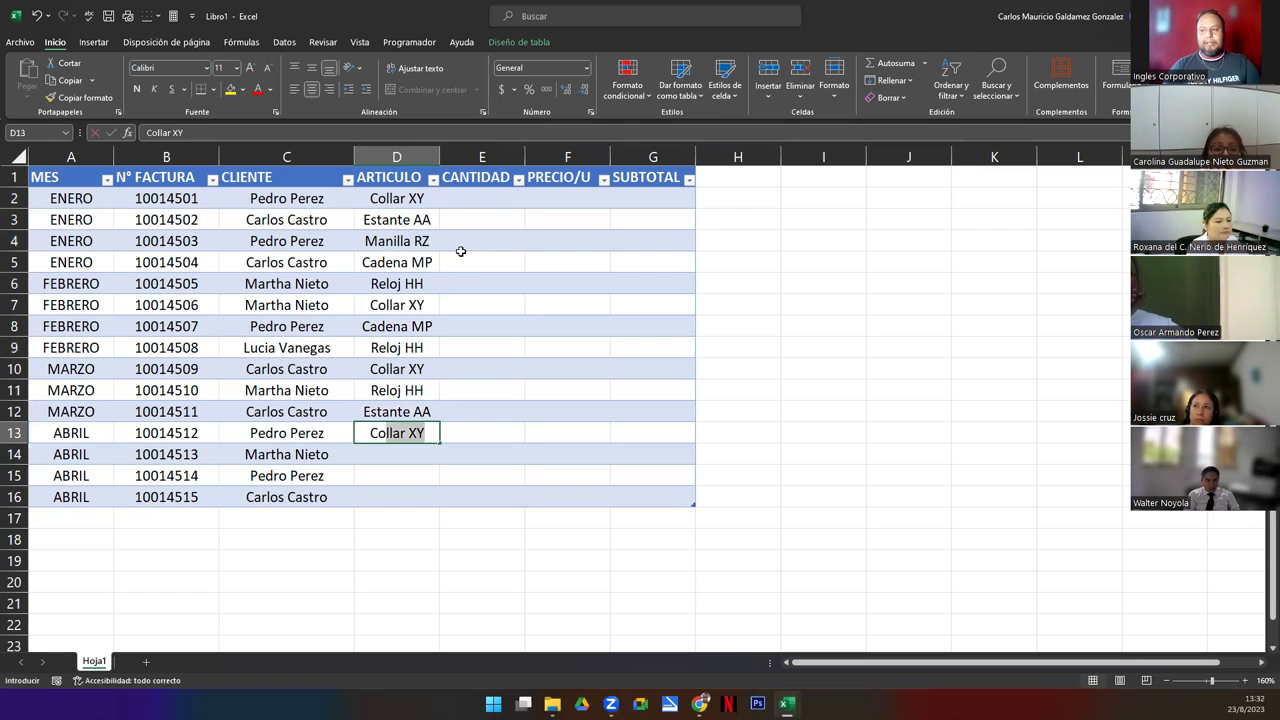
key(Return)
text(Ca)
key(Return)
text(Ca)
key(Return)
text(Estante AA)
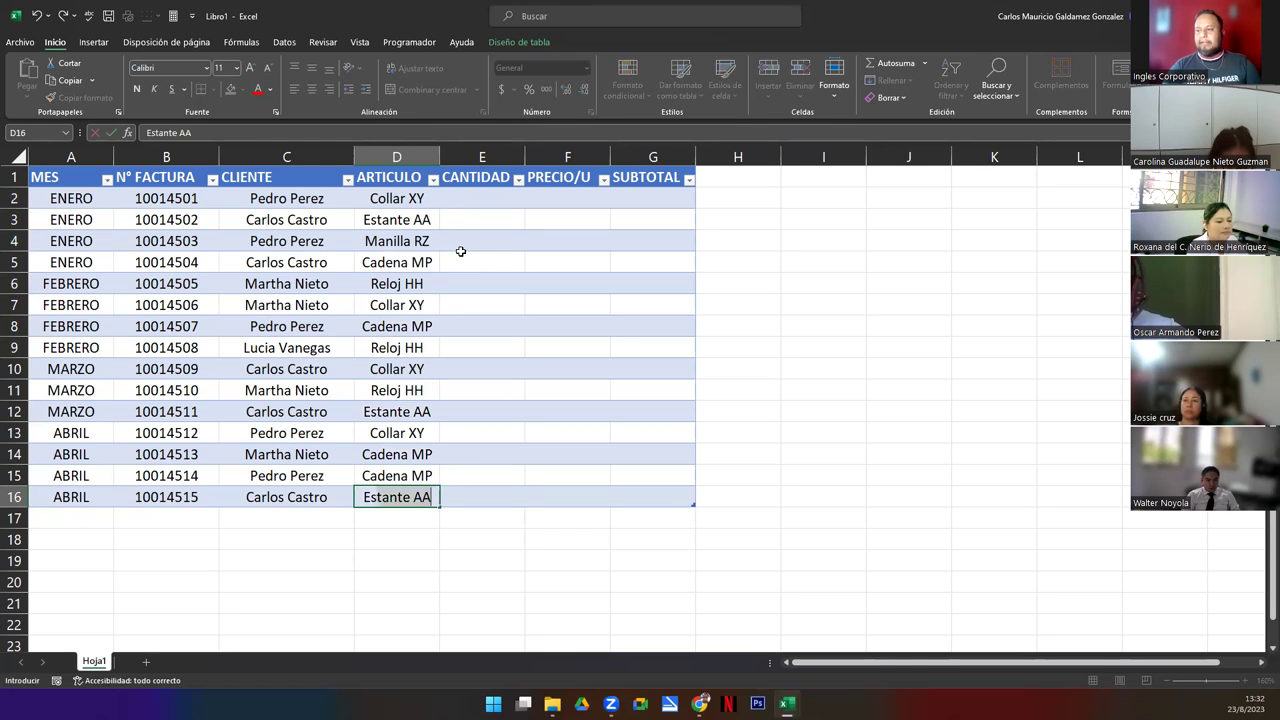
key(Tab)
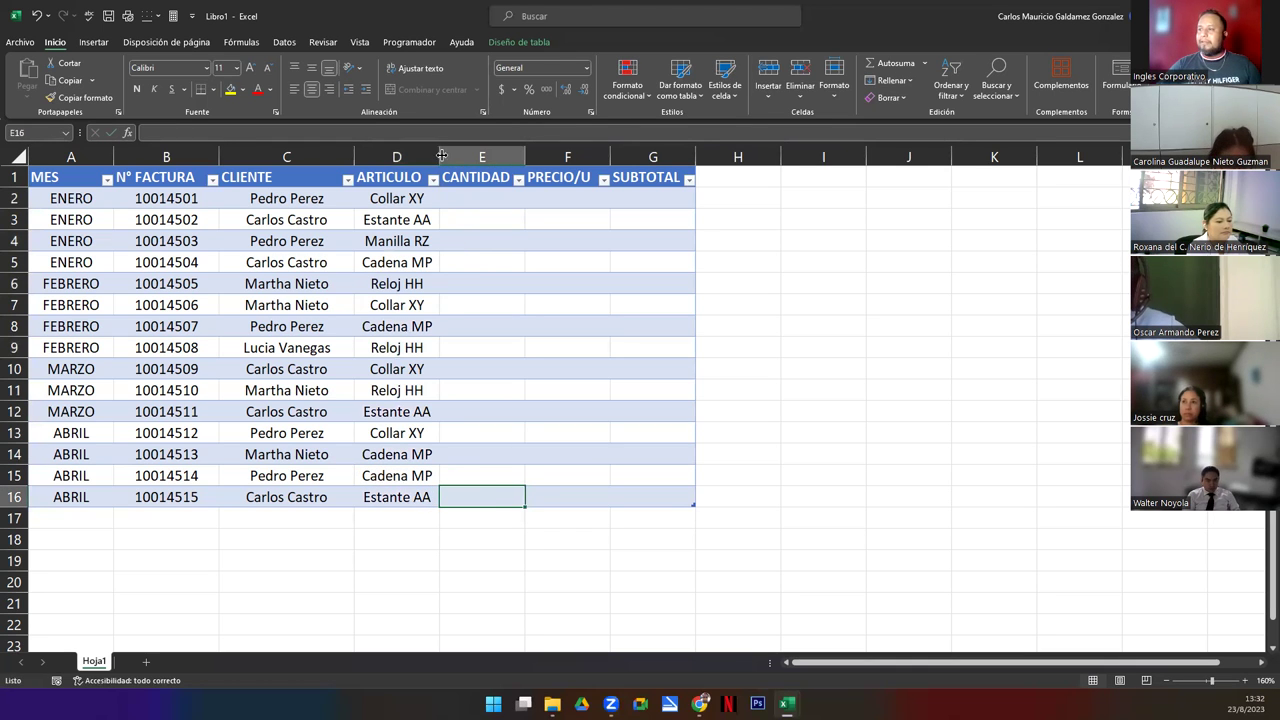
drag(441, 157, 462, 157)
click(487, 198)
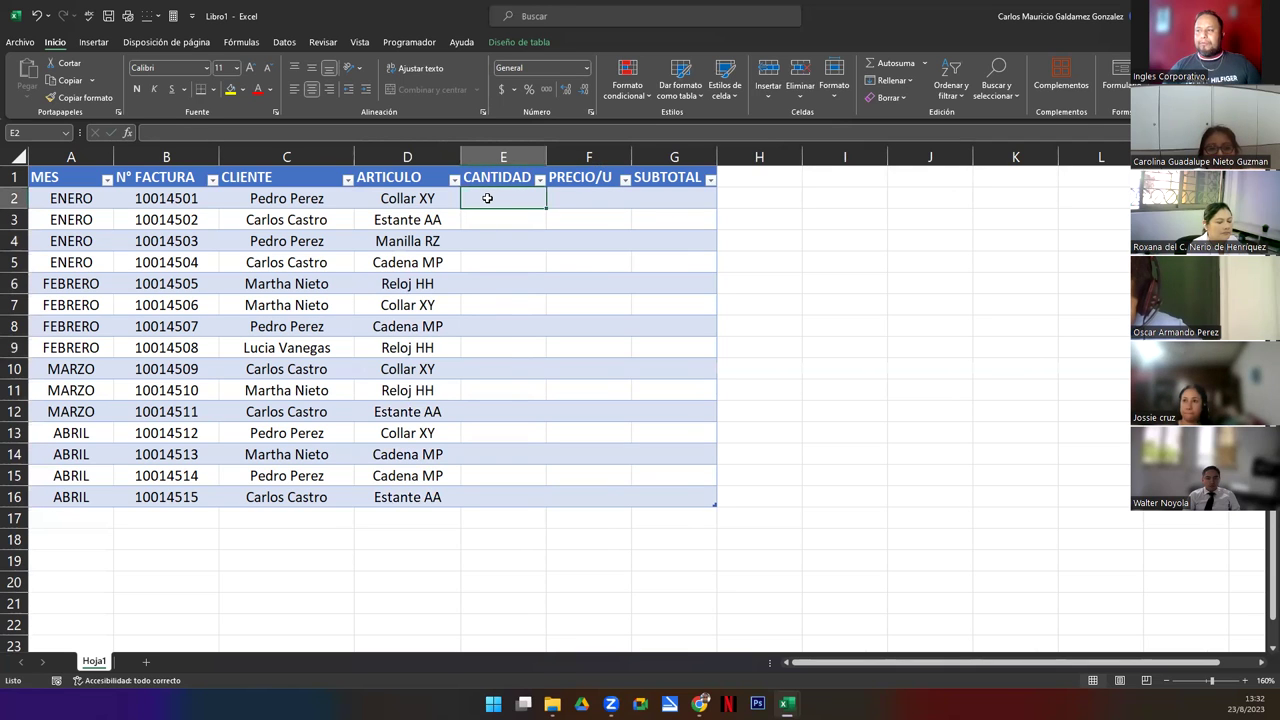
key(Tab)
key(Tab)
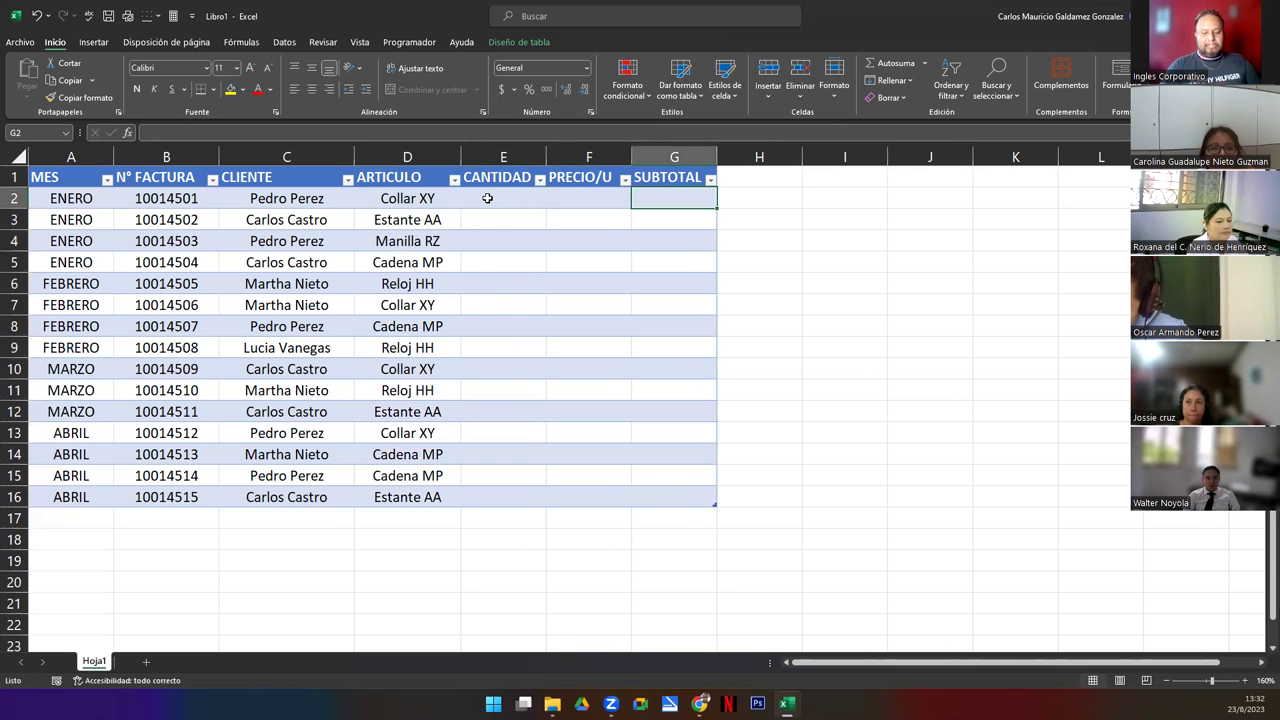
text(=)
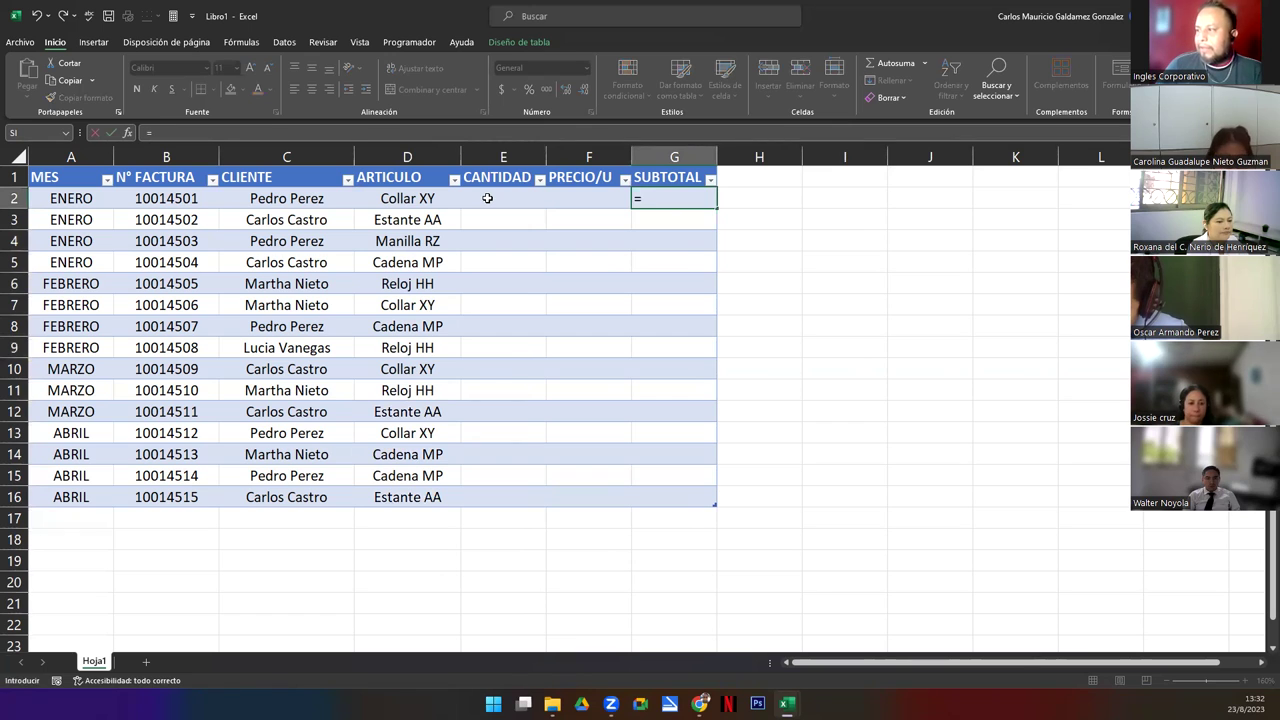
click(487, 198)
text(*)
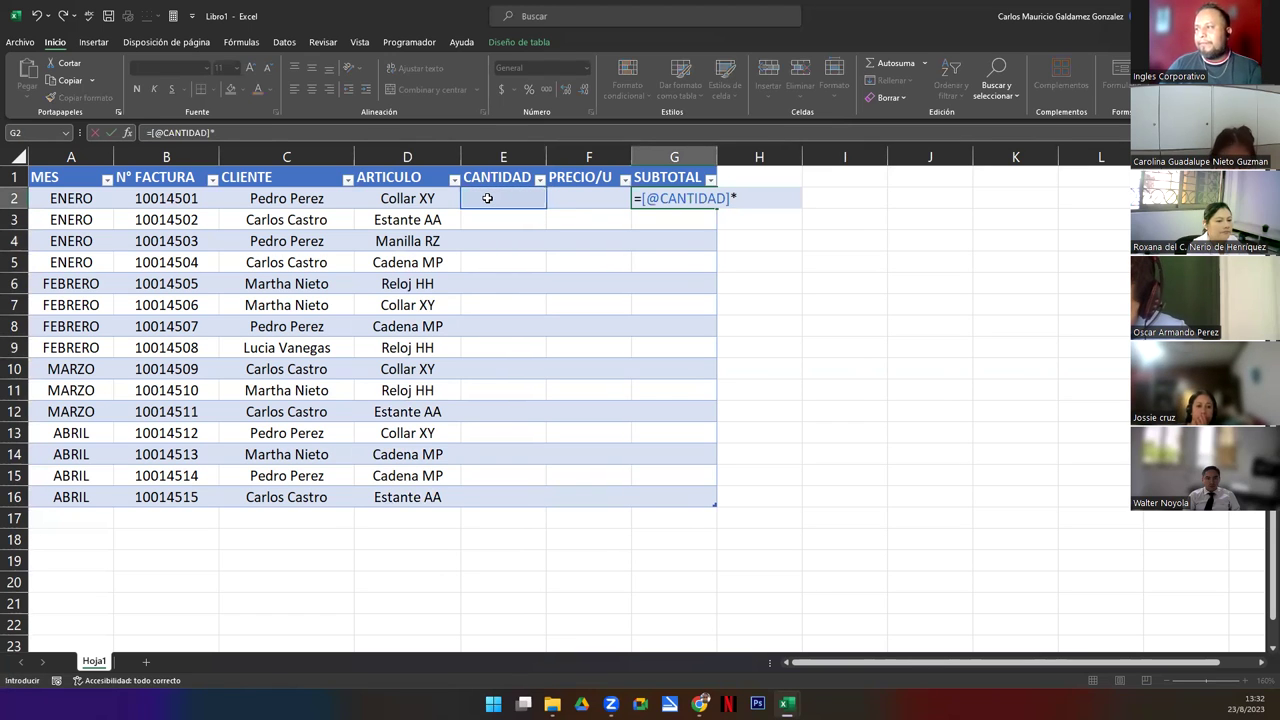
key(Left)
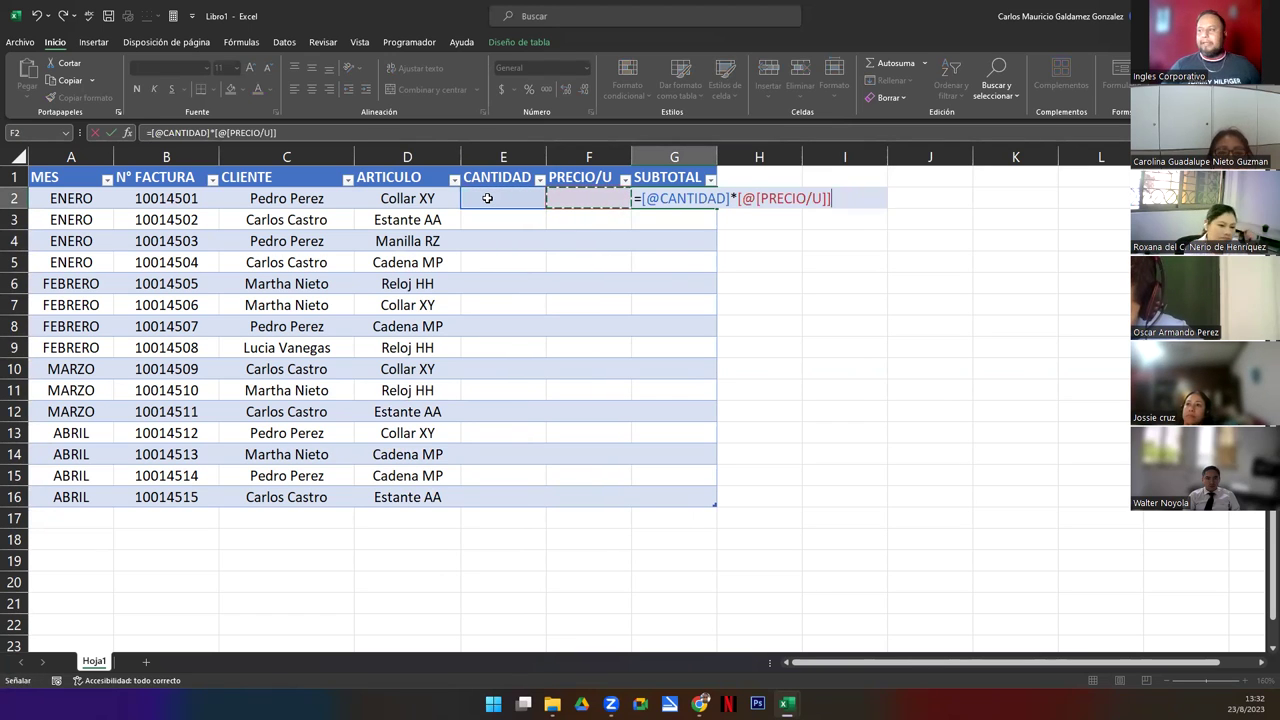
key(Return)
drag(658, 198, 600, 506)
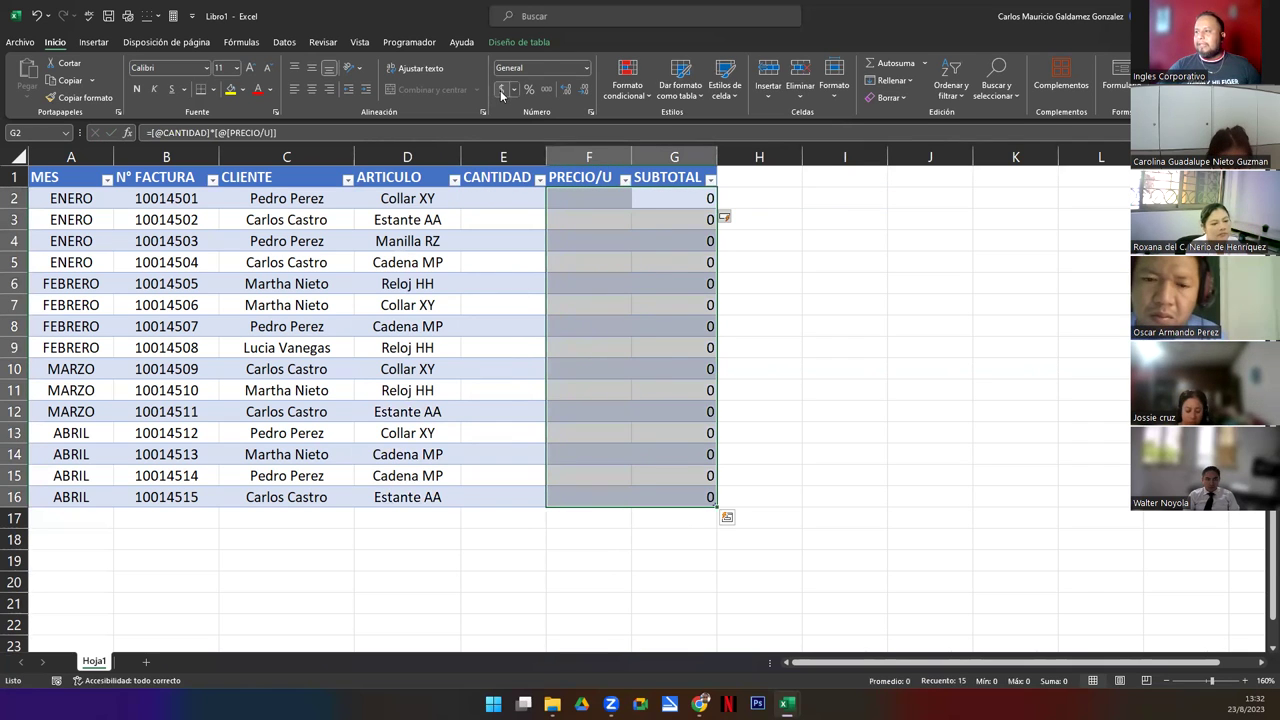
click(502, 90)
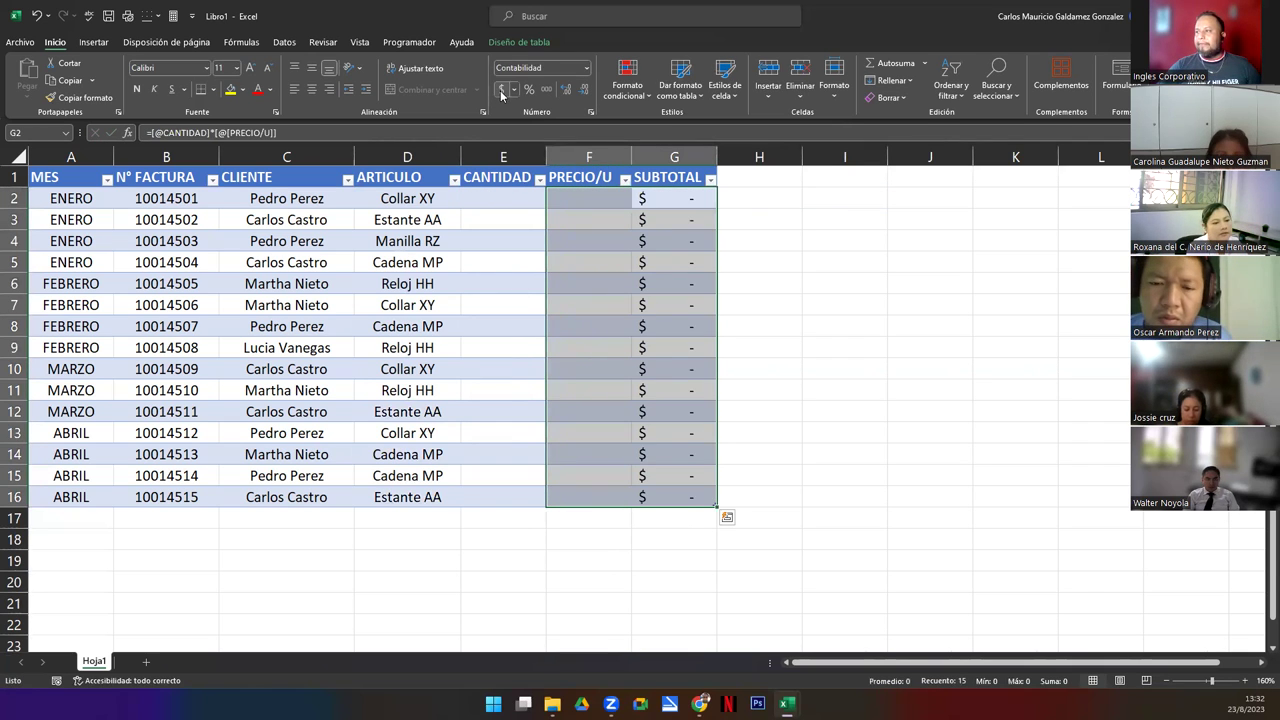
Enter quantity 6 and unit price 15 in row 2, and quantity 10 and unit price 215 in row 3.
click(494, 203)
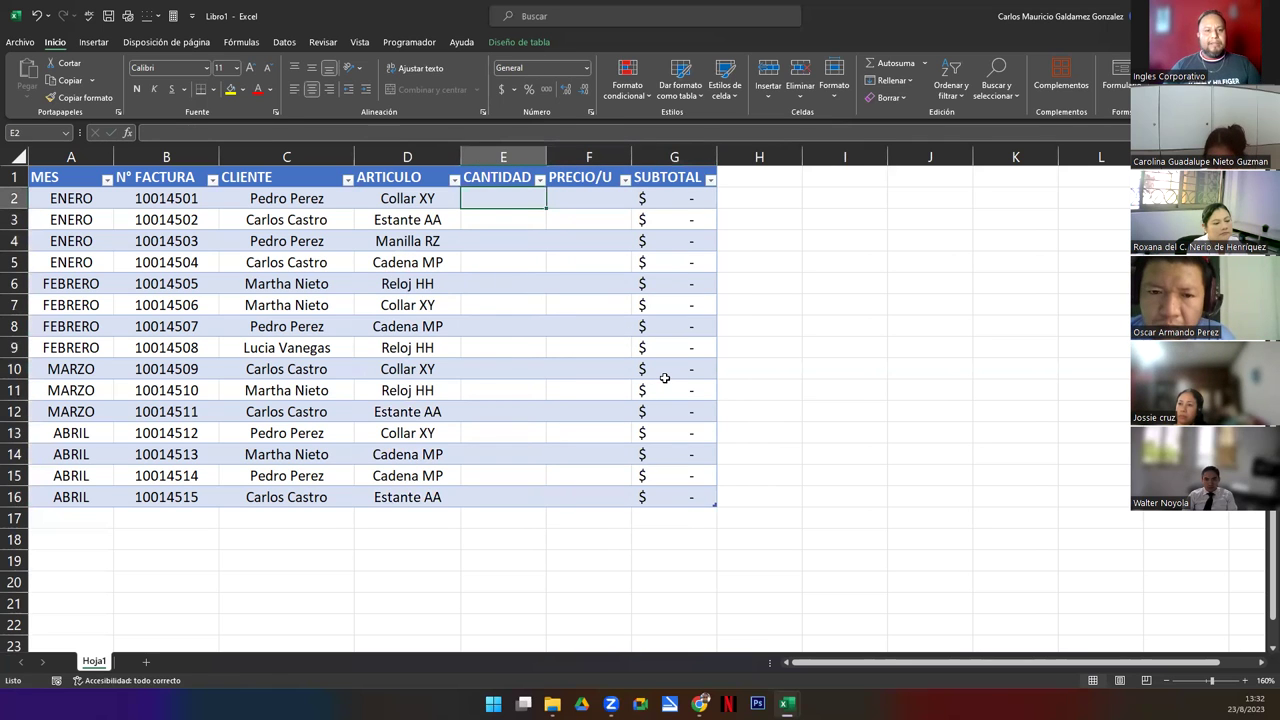
text(6)
key(Tab)
text(15)
key(Return)
text(10)
key(Tab)
text(215)
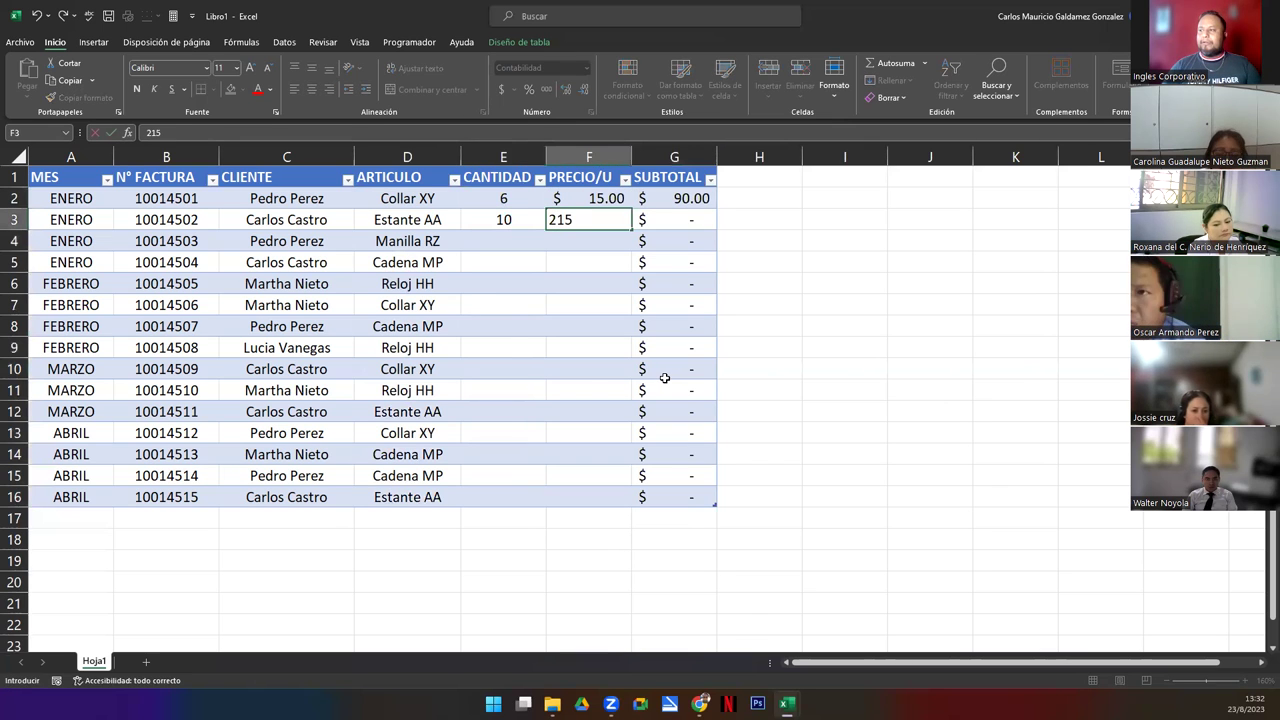
key(Return)
Enter quantity 12 and unit price 6 in row 4, and quantity 6 and unit price 145 in row 5.
text(12)
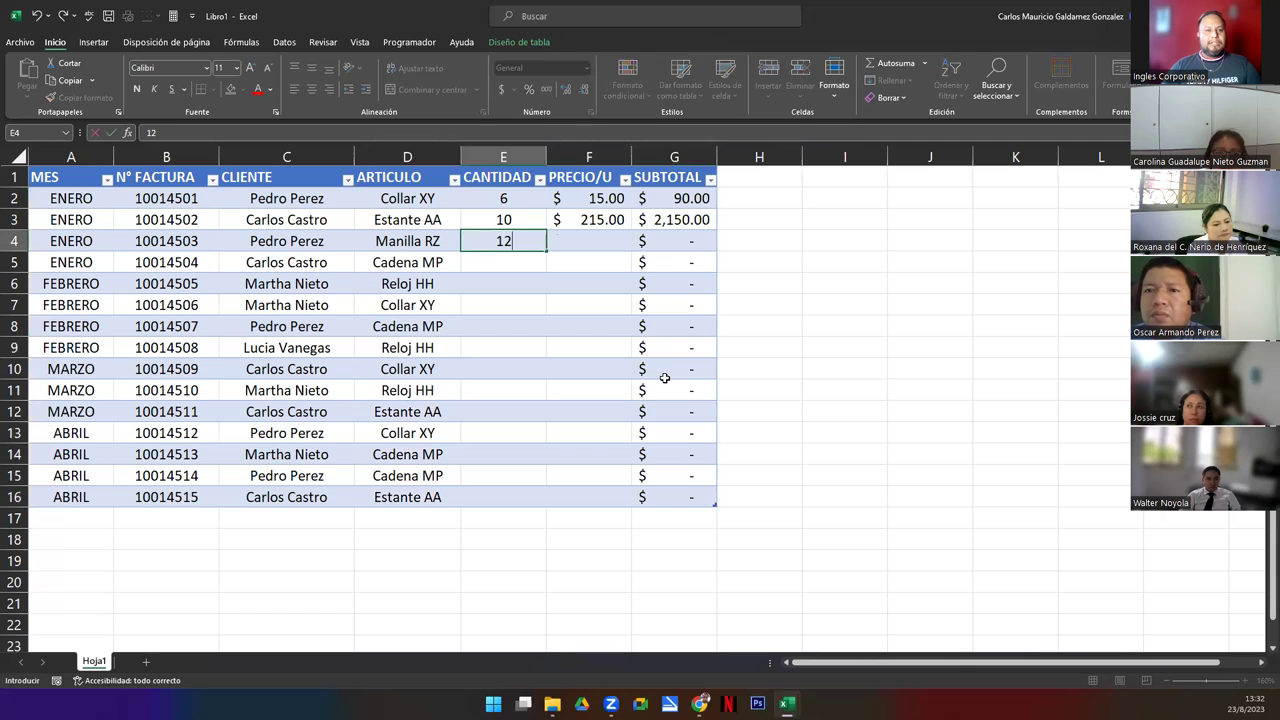
key(Tab)
text(6)
key(Return)
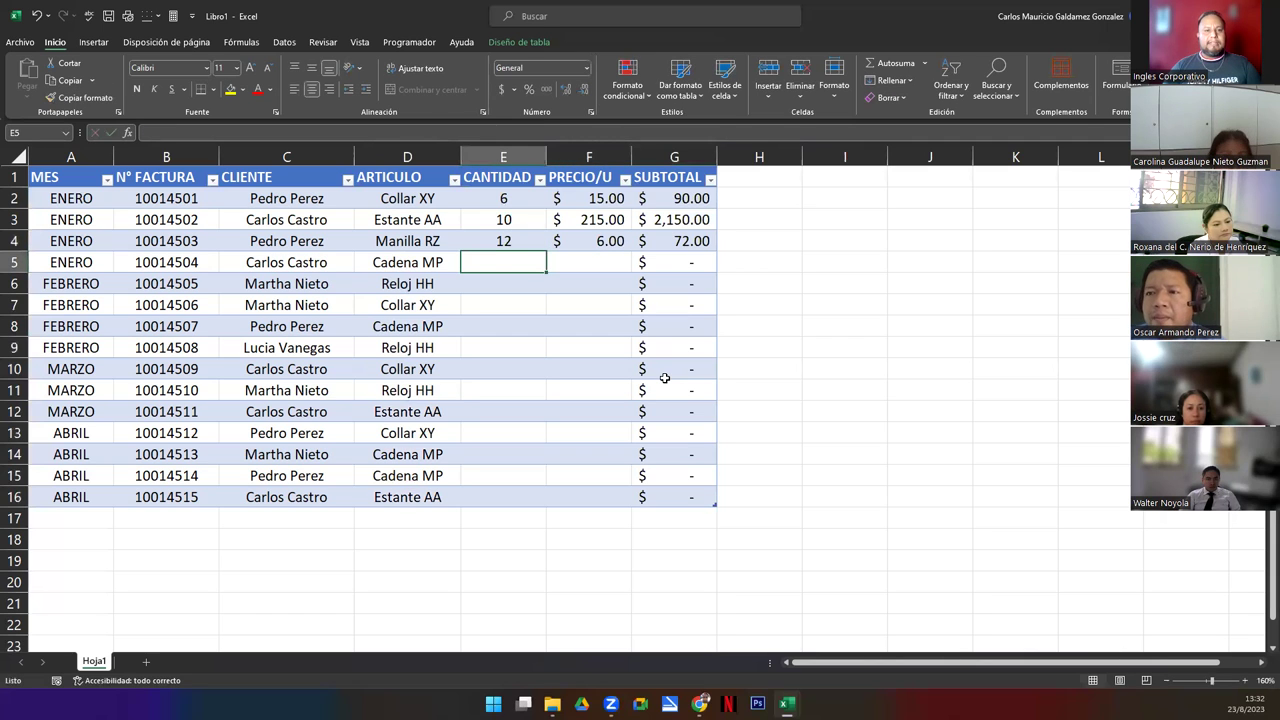
text(6)
key(Tab)
text(145)
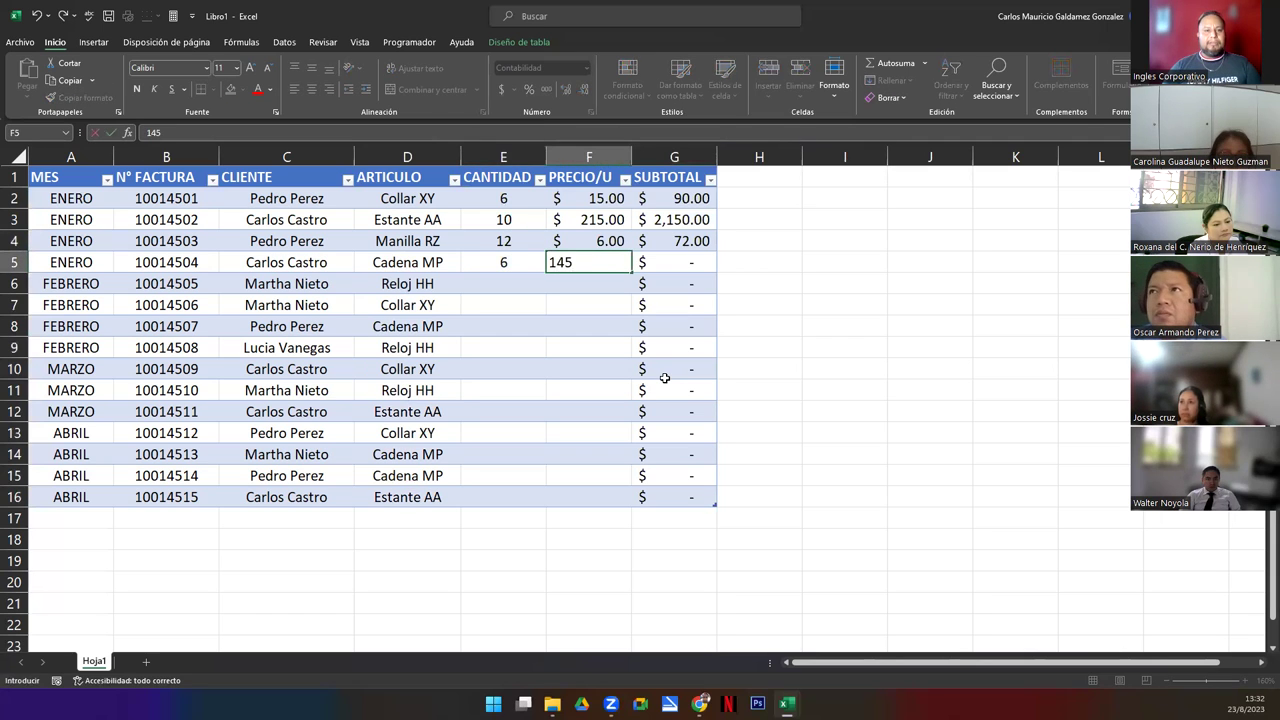
key(Return)
Enter quantity 15 and unit price 90 in row 6, and quantity 20 and unit price 15 in row 7.
text(15)
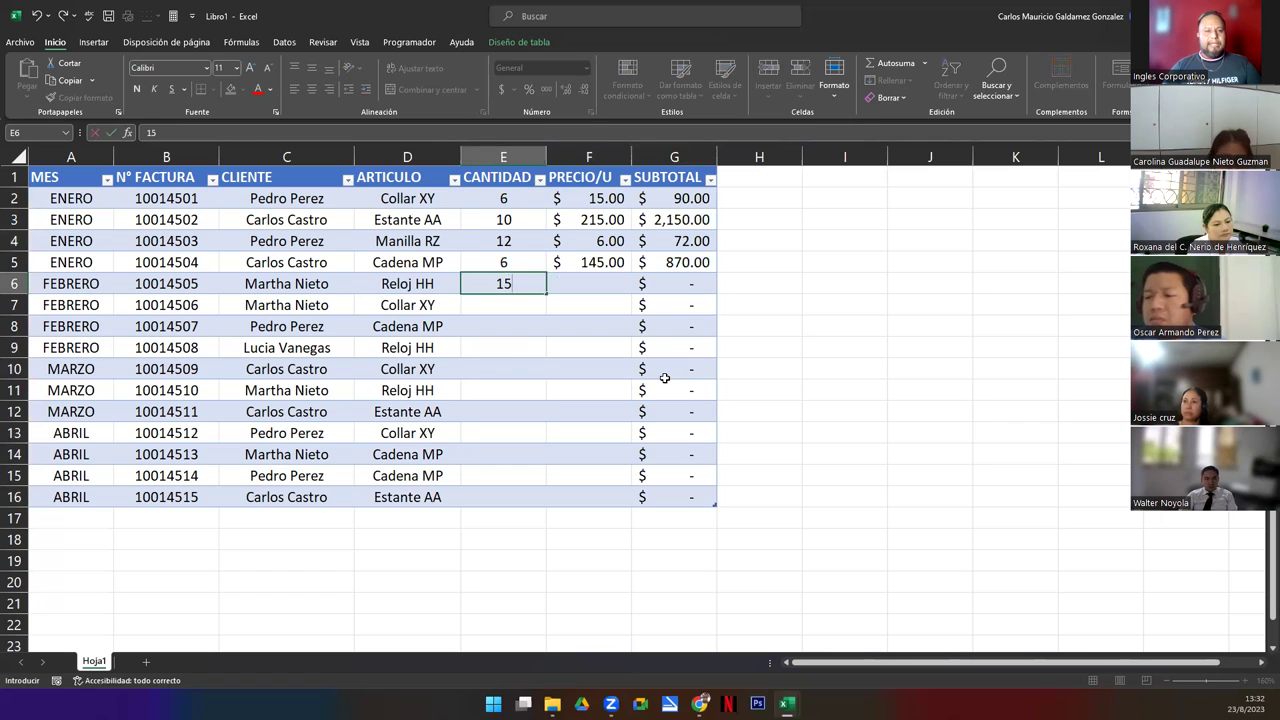
key(Tab)
text(90)
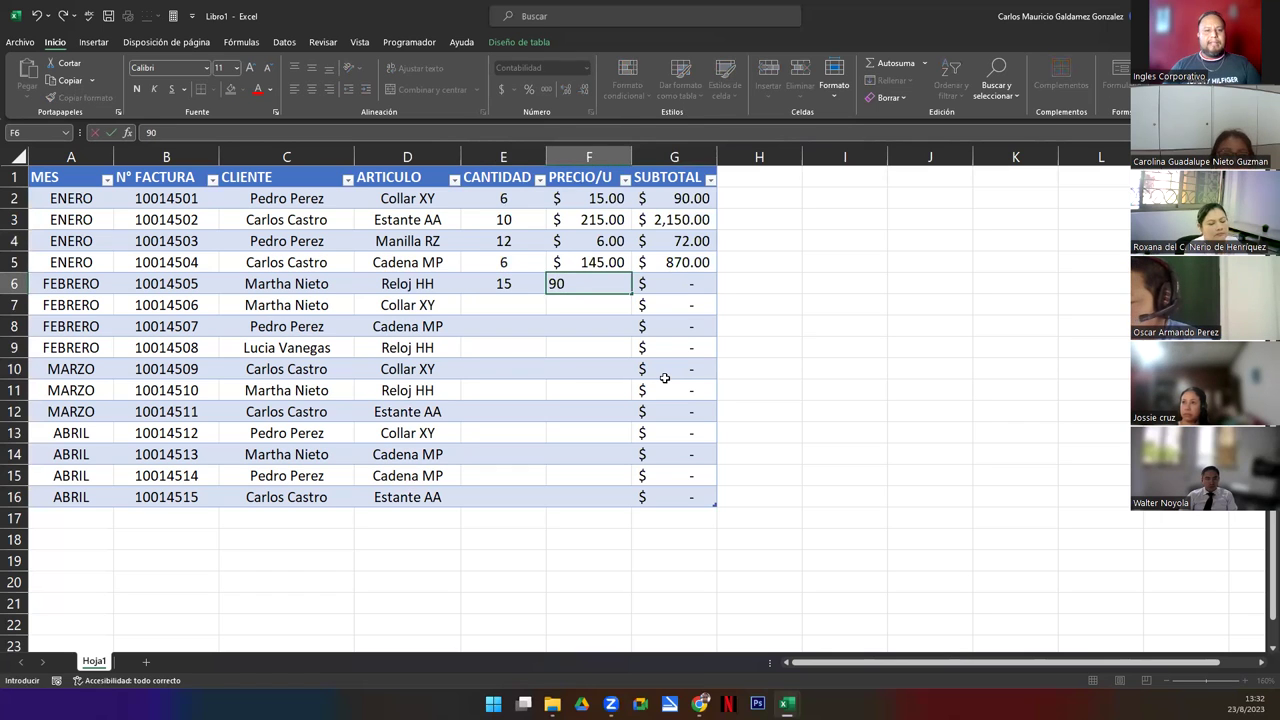
key(Return)
text(20)
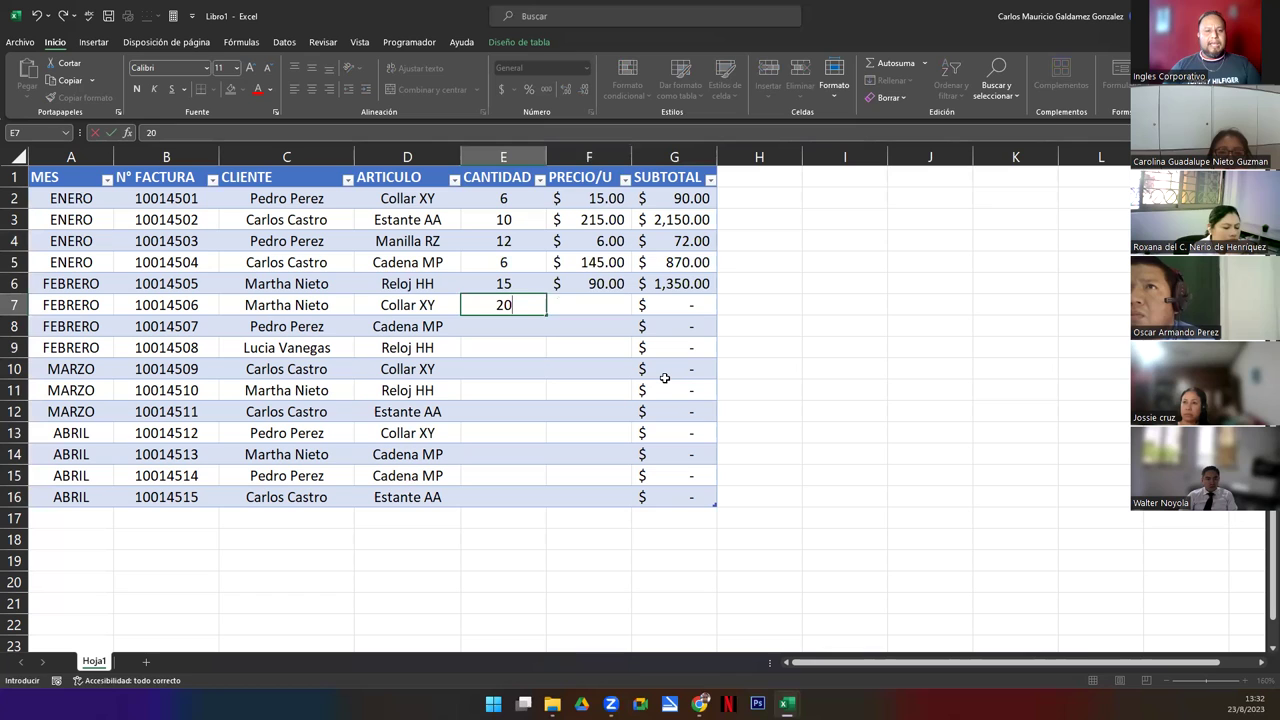
key(Tab)
text(15)
key(Return)
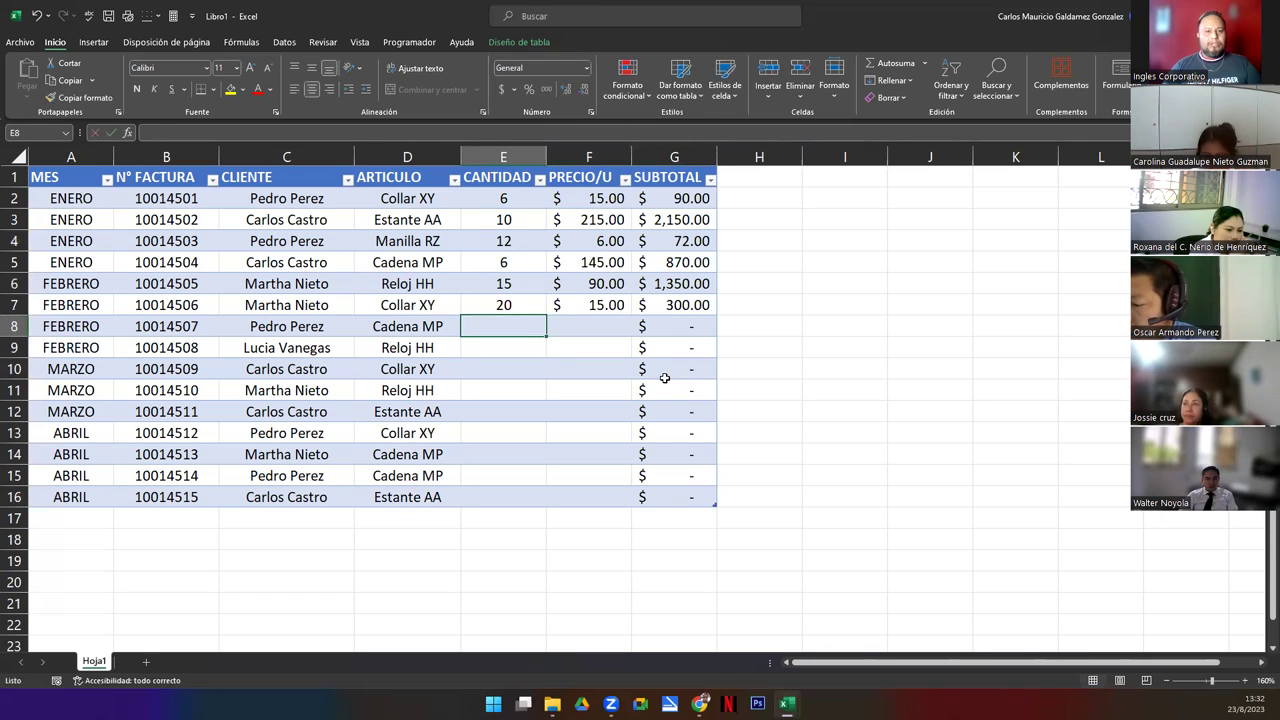
Enter quantity 2 and unit price 145 in row 8, and quantity 15 and unit price 90 in row 9.
text(2)
key(Tab)
text(145)
key(Return)
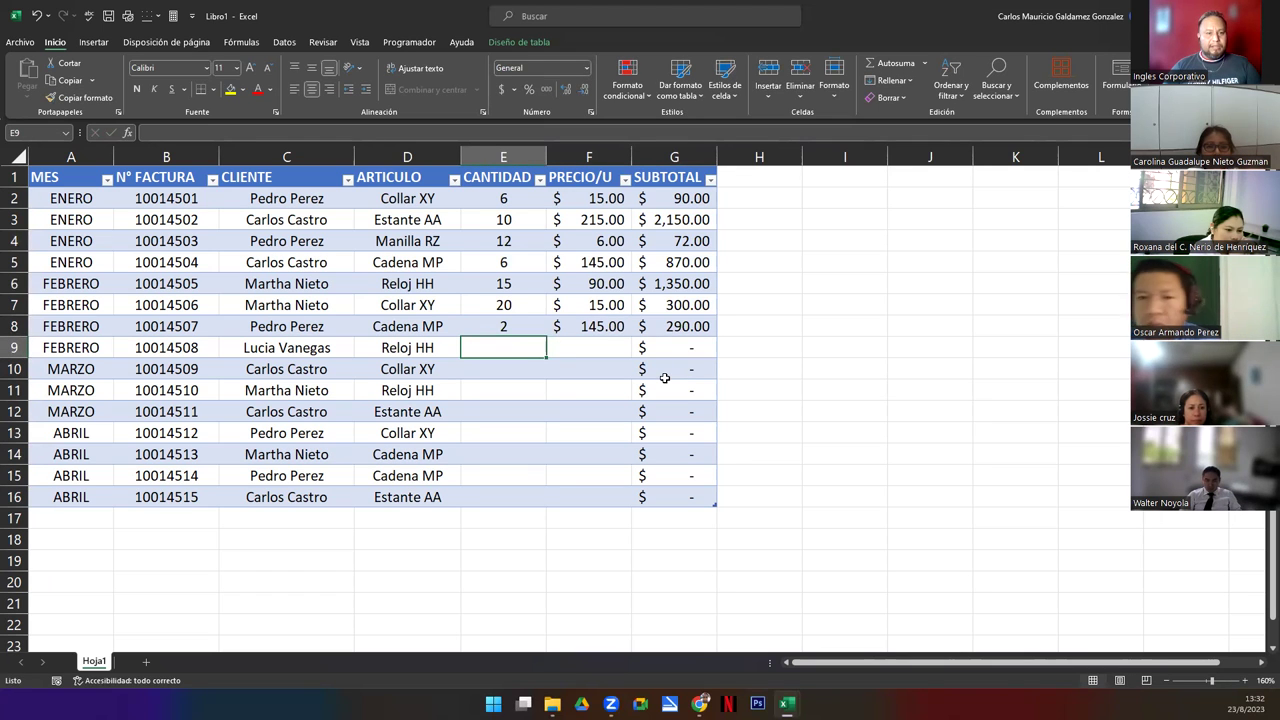
text(15)
key(Tab)
text(9)
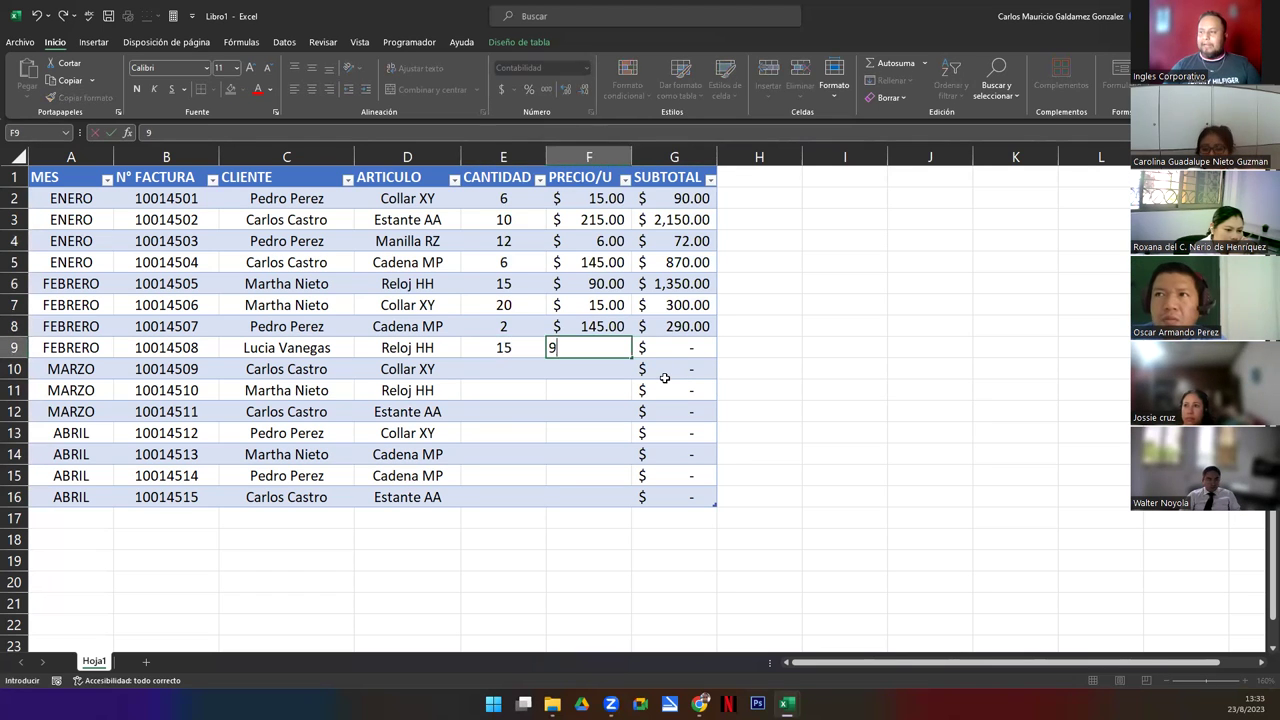
key(Return)
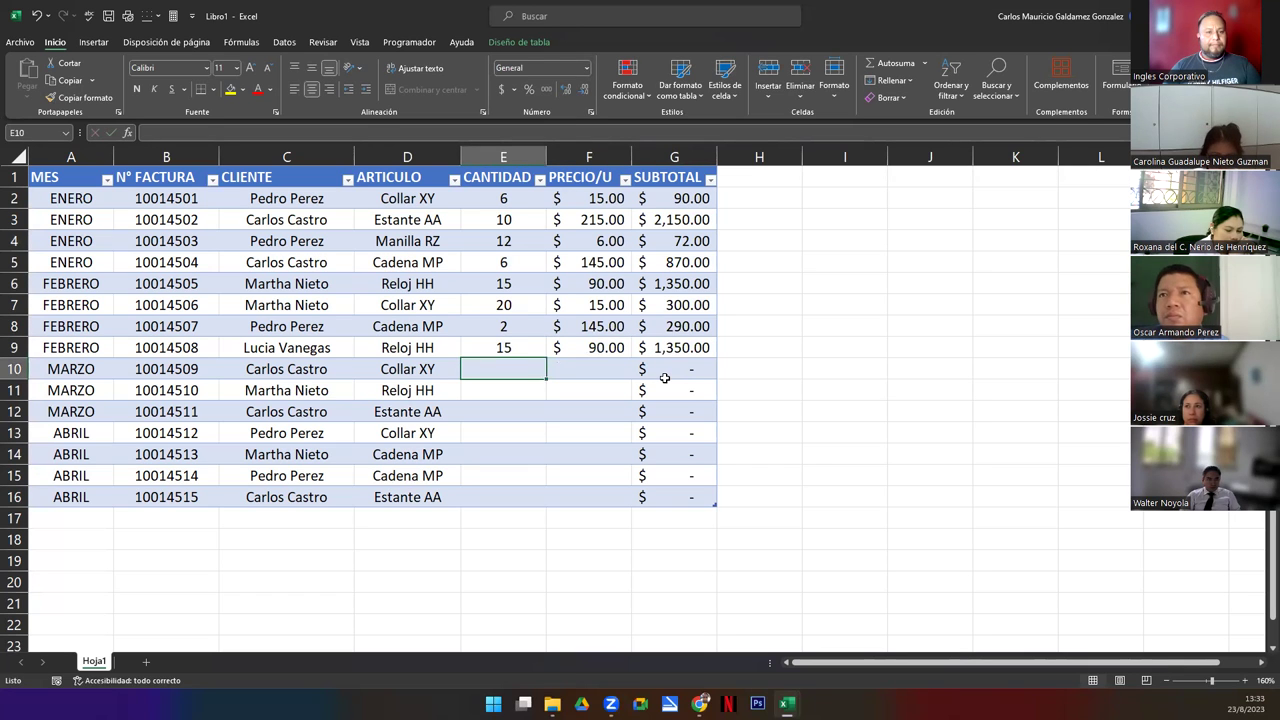
Enter quantity 8 and unit price 15 in row 10, and quantity 10 and unit price 90 in row 11.
text(8)
key(Tab)
text(15)
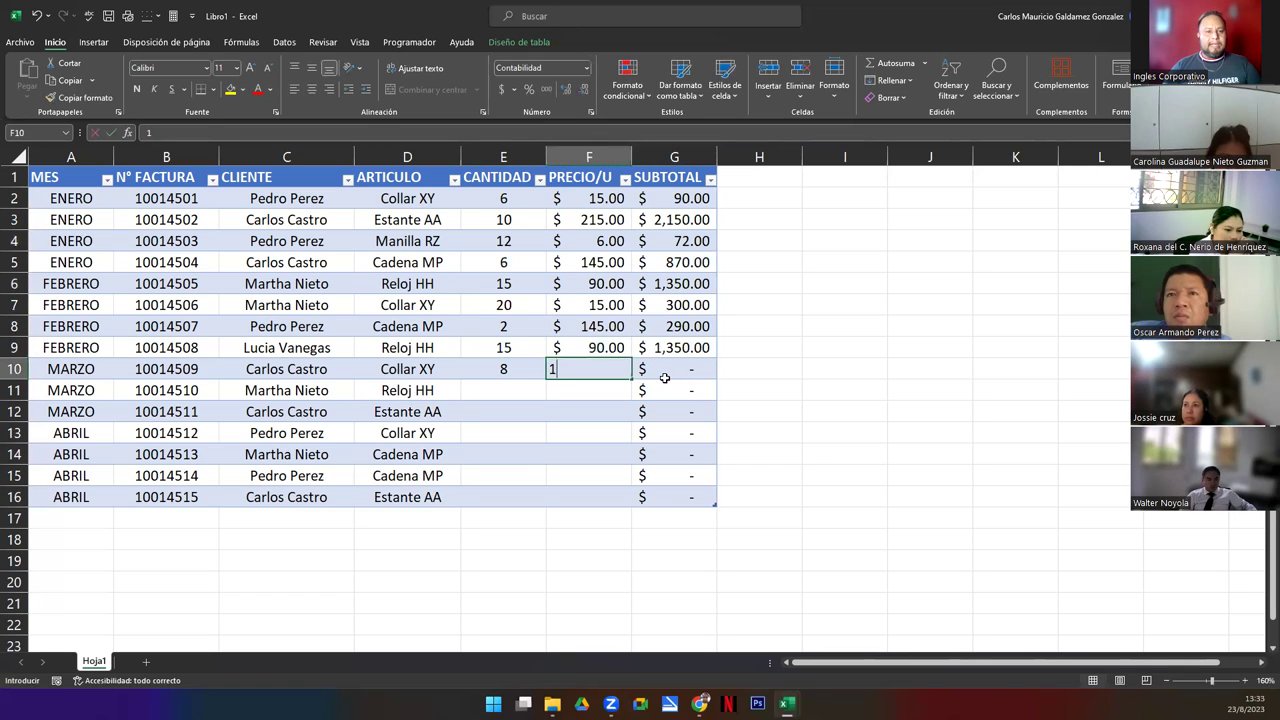
key(Return)
text(10)
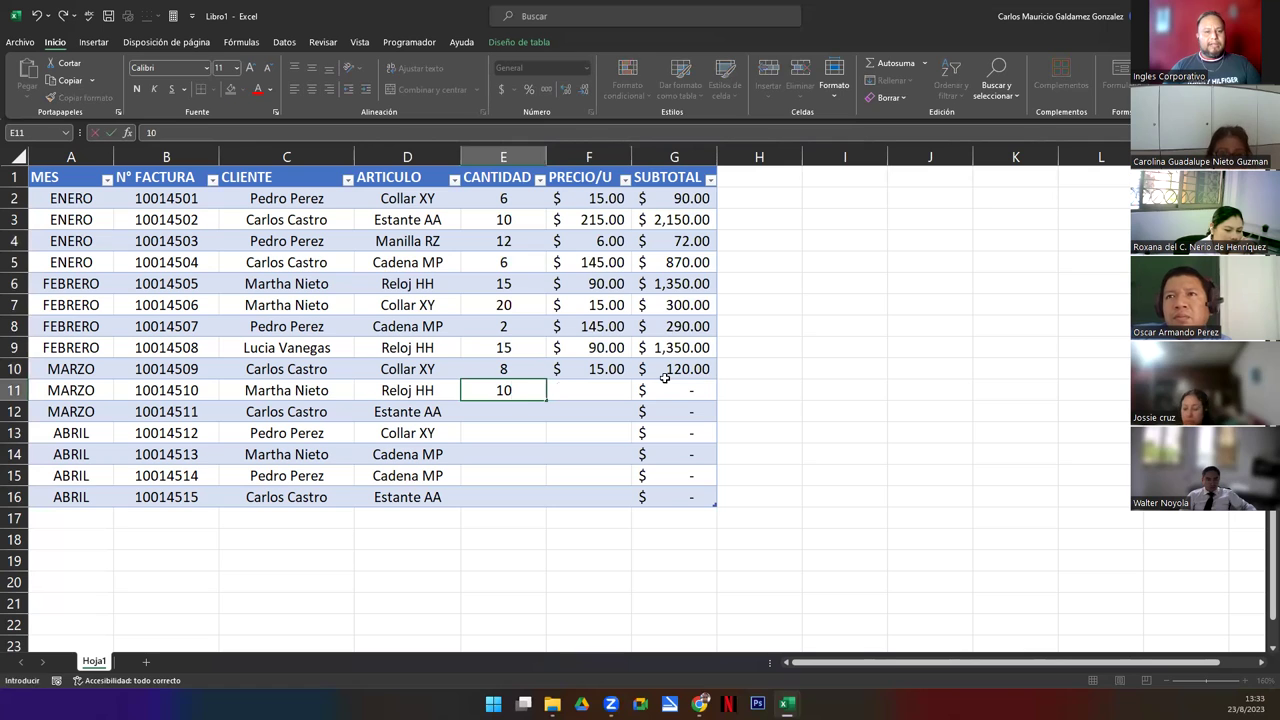
key(Tab)
text(90)
key(Return)
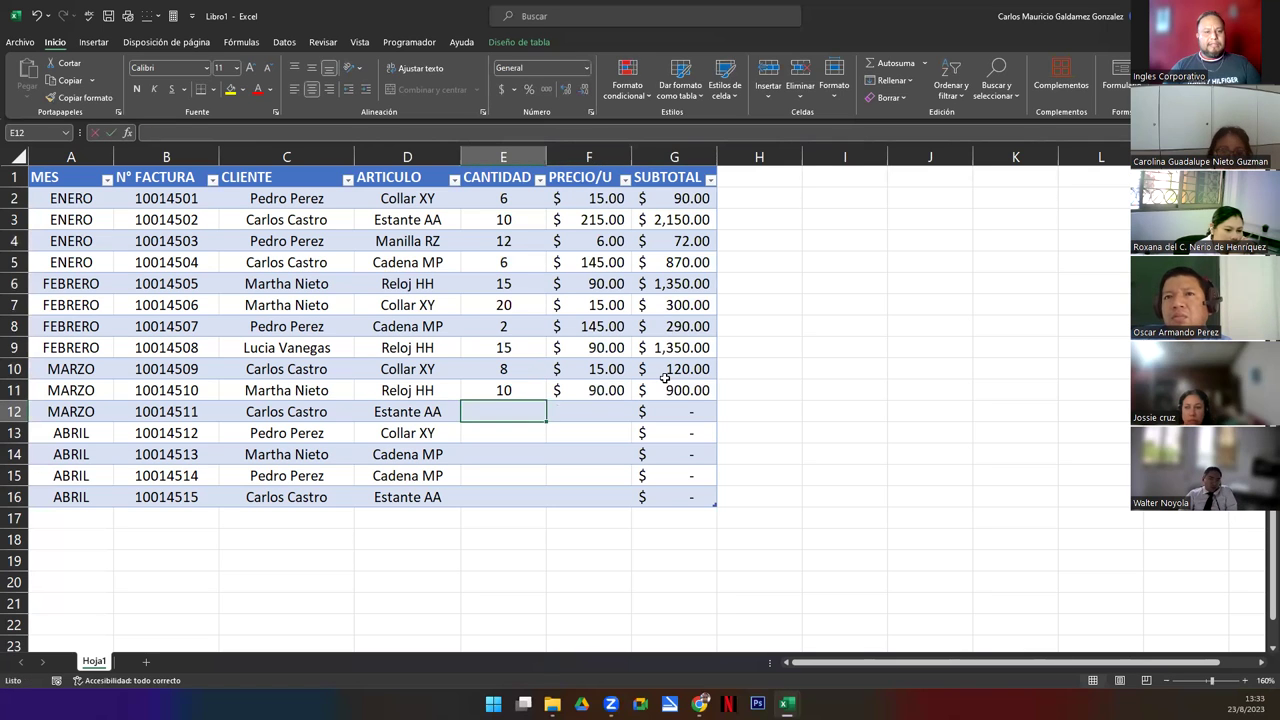
Enter quantity 5 and unit price 215 in row 12, and quantity 6 and unit price 15 in row 13.
text(5)
key(Tab)
text(215)
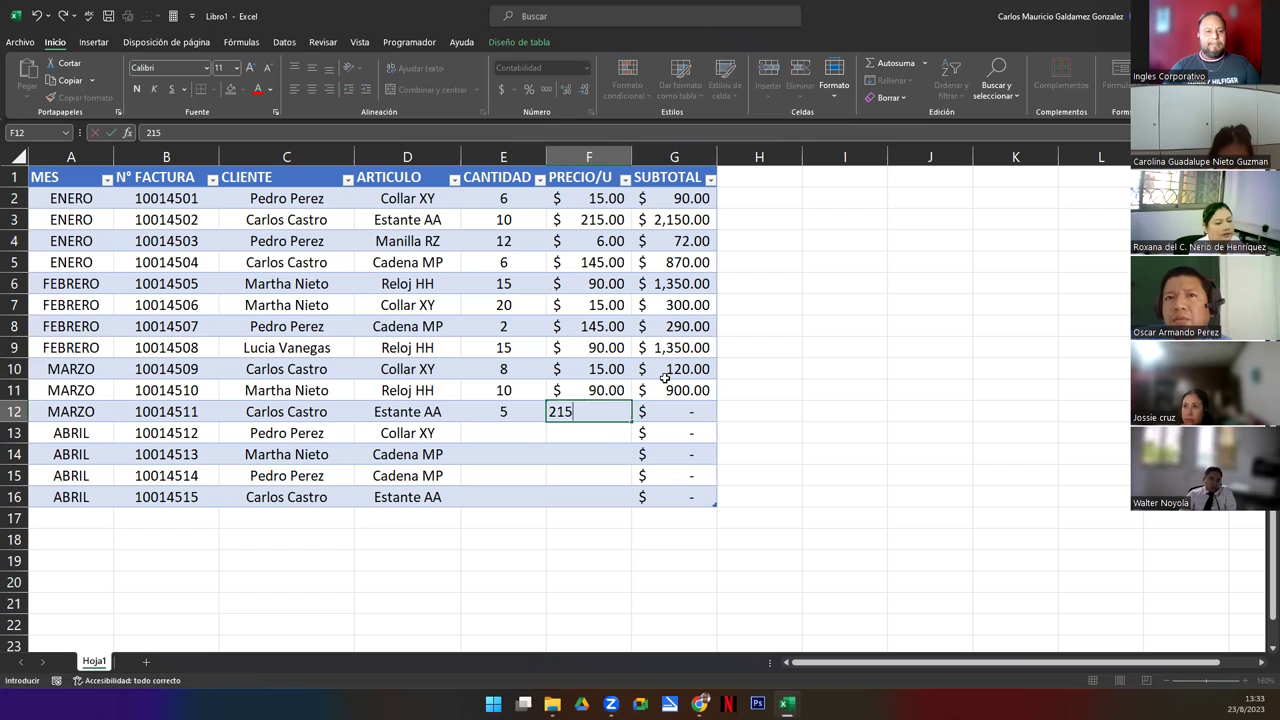
key(Return)
text(6)
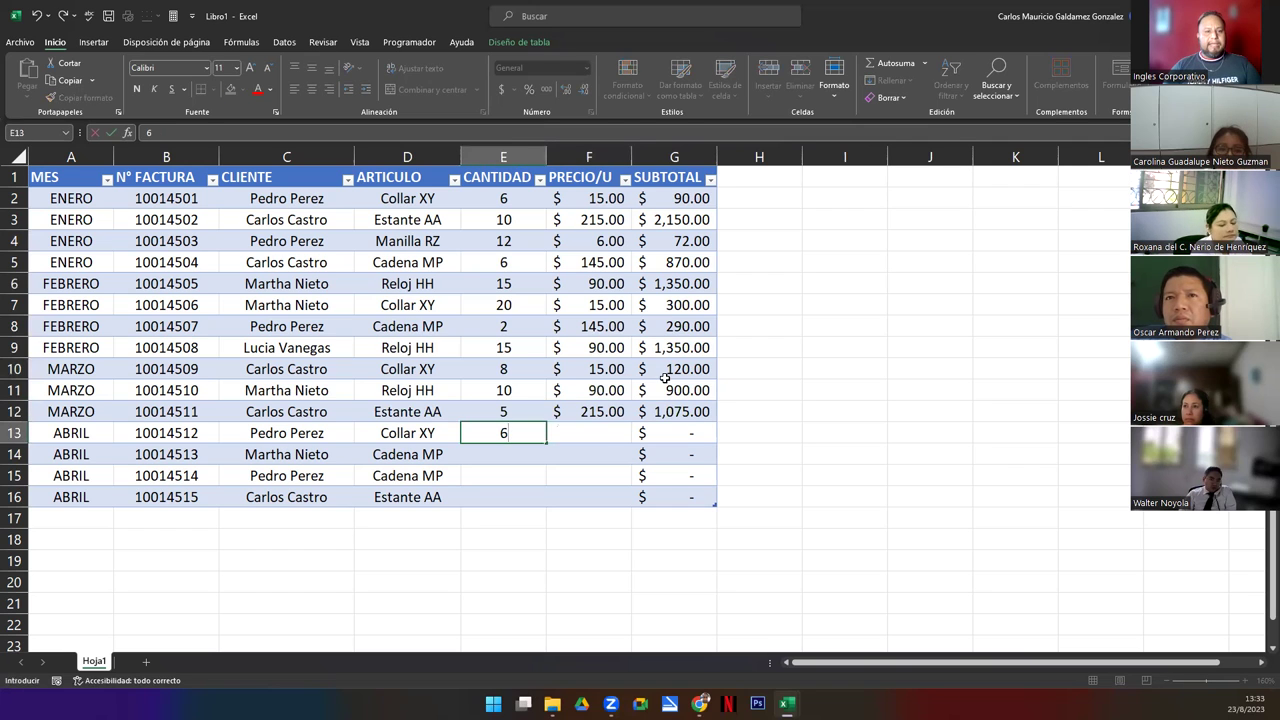
key(Tab)
text(15)
key(Return)
Enter quantity 19 and unit price 145 in row 14, and quantity 8 and unit price 145 in row 15.
text(19)
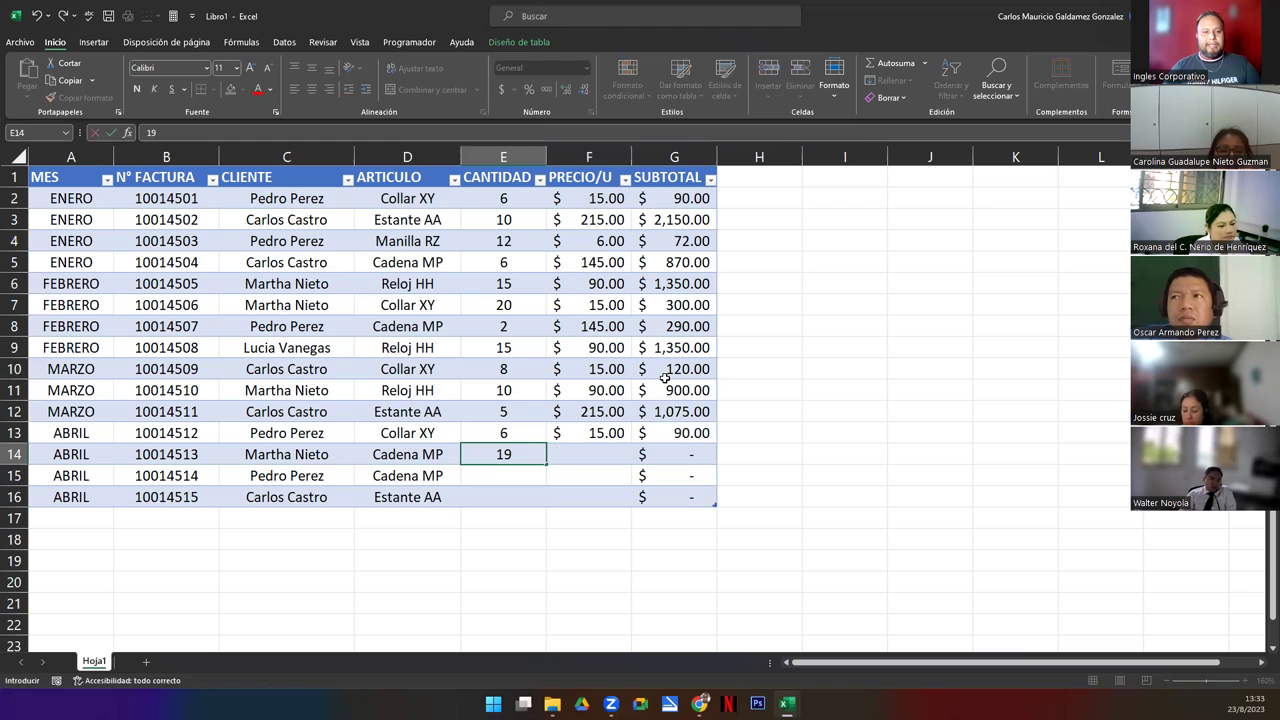
key(Tab)
text(145)
key(Return)
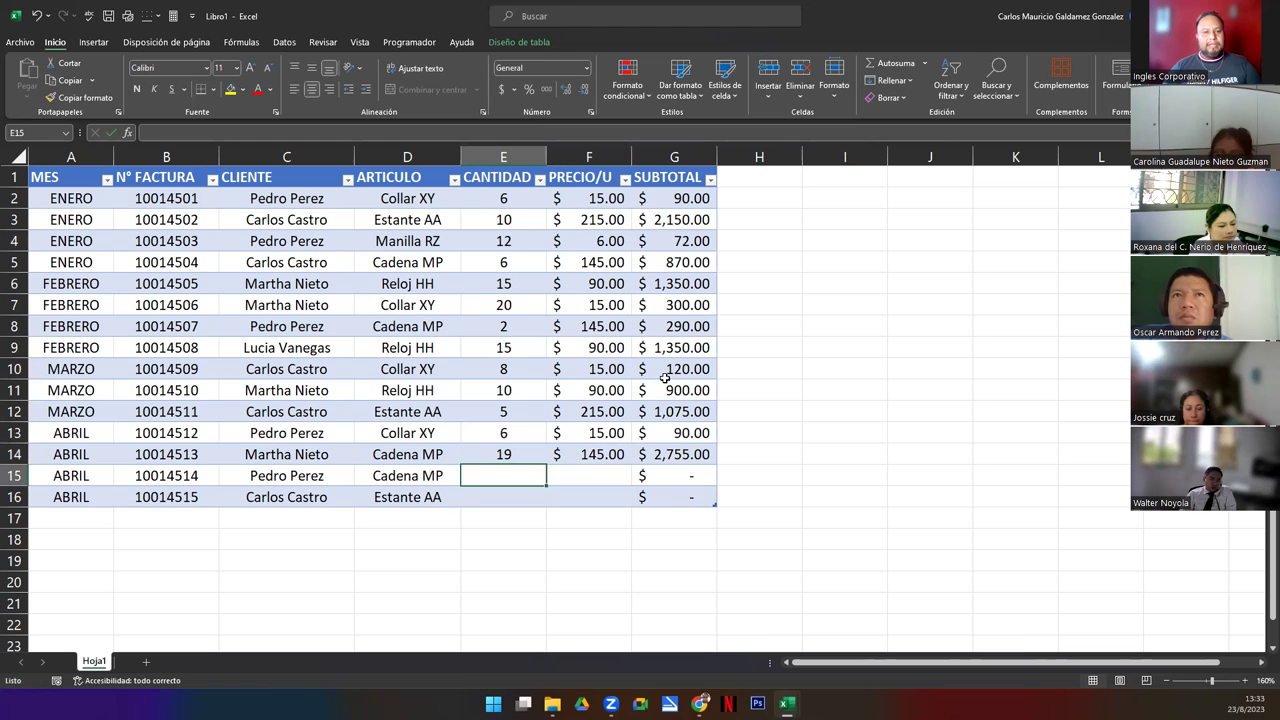
text(8)
key(Tab)
text(145)
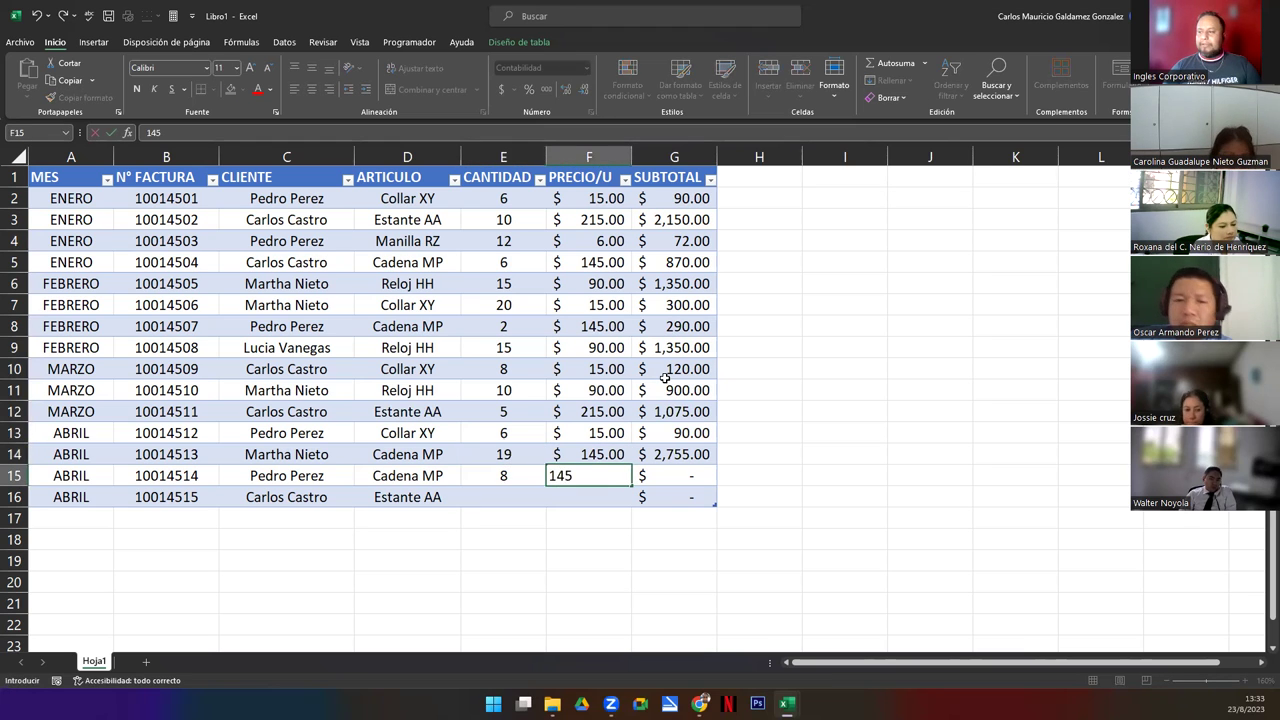
key(Return)
Enter quantity 14 and unit price 215 in row 16 to complete the table's last record.
text(14)
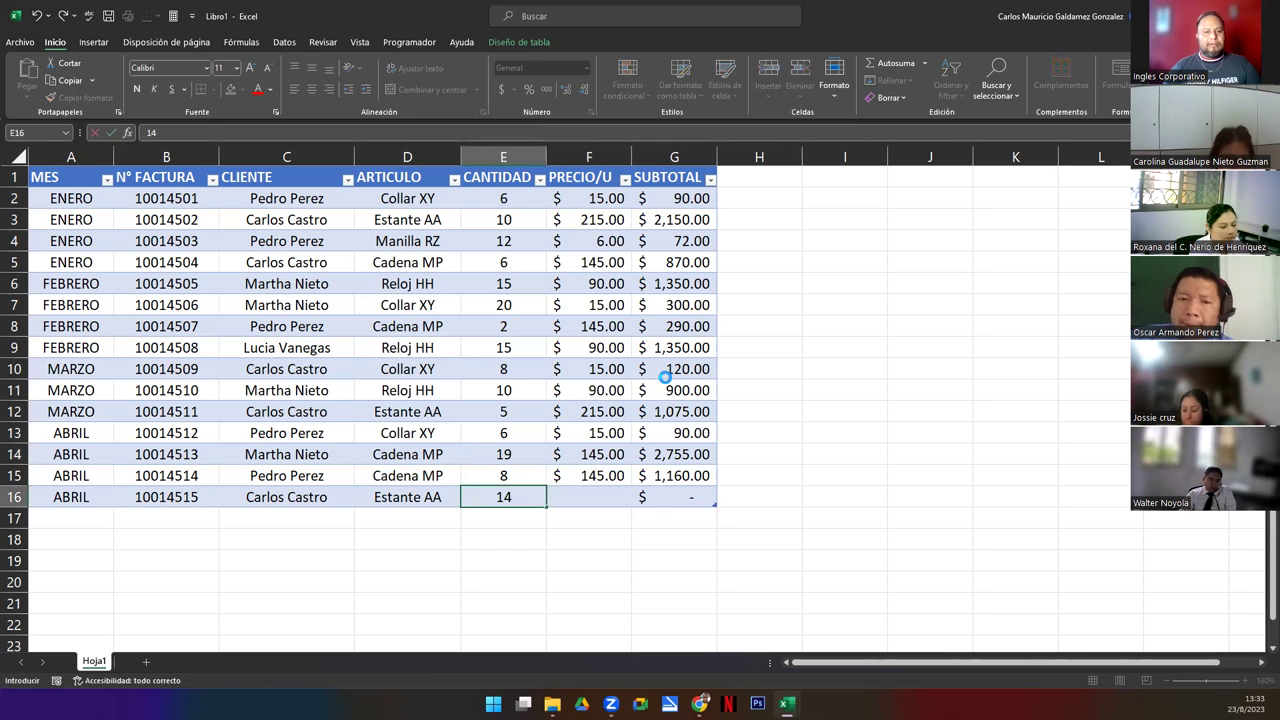
key(Tab)
text(215)
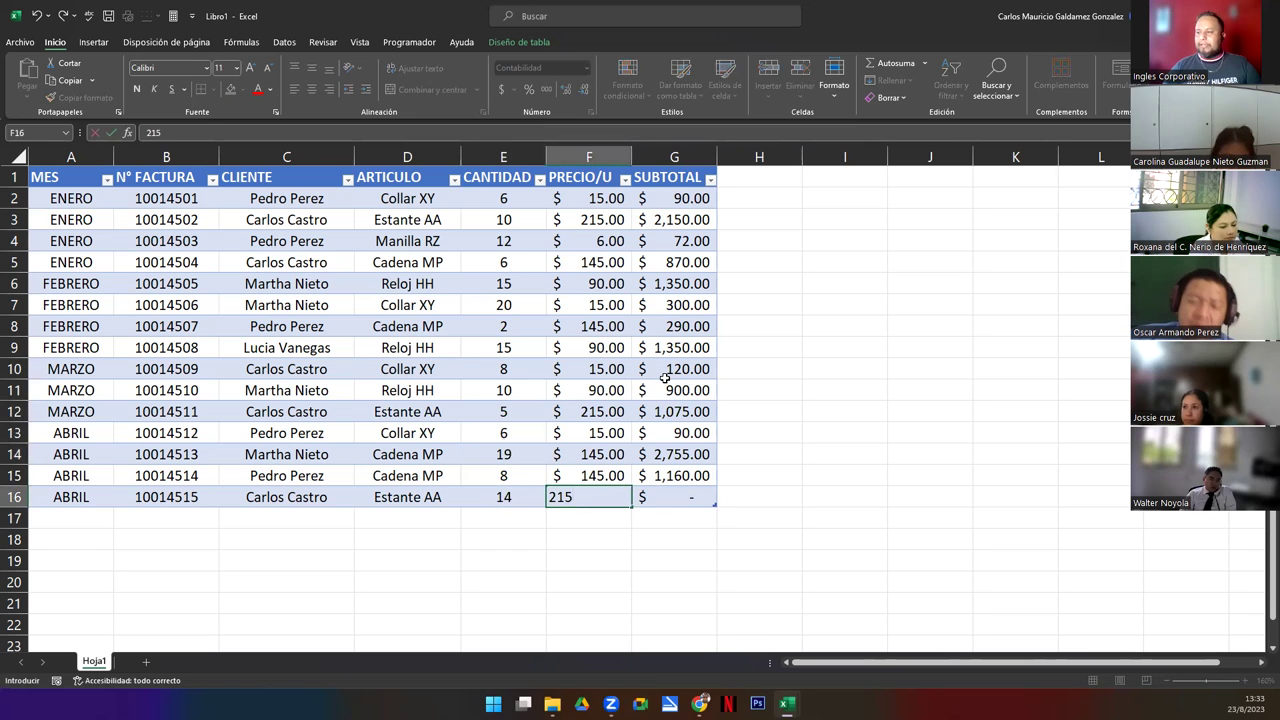
key(Return)
key(Up)
key(Up)
key(Up)
key(Up)
key(Up)
key(Up)
key(Up)
key(Up)
key(Up)
key(Up)
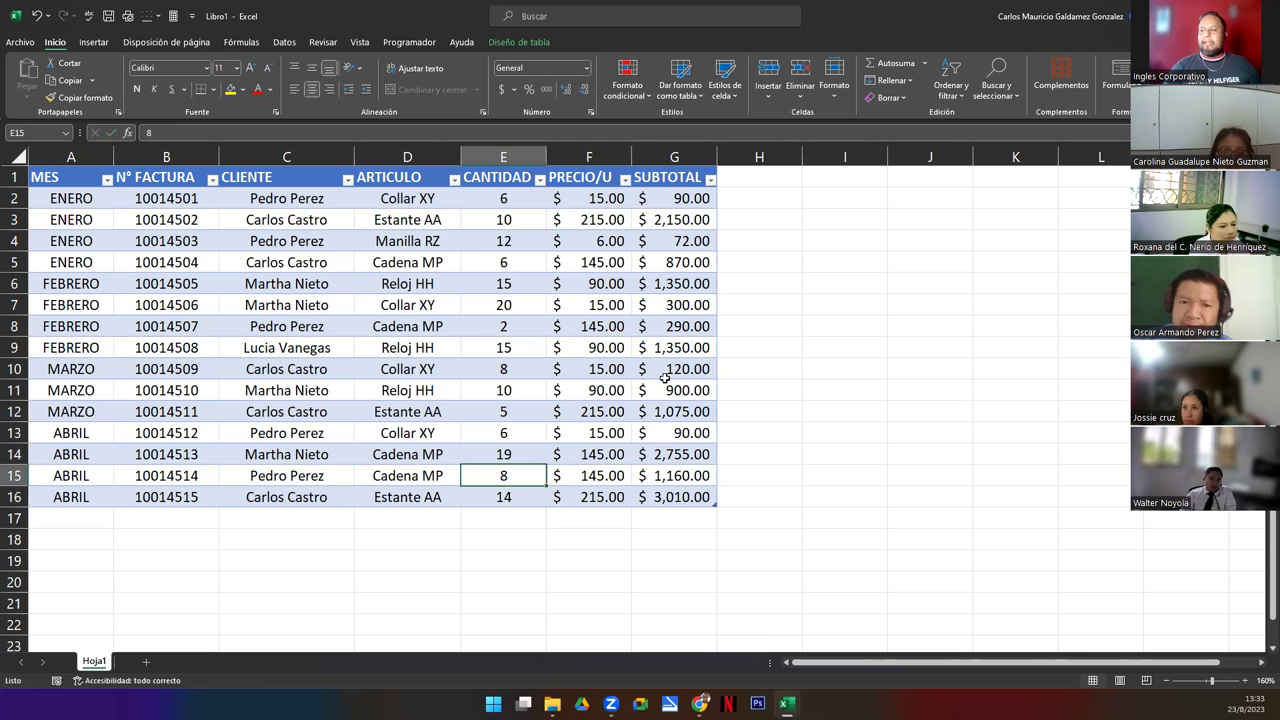
key(Up)
key(Up)
key(Up)
key(Up)
key(Up)
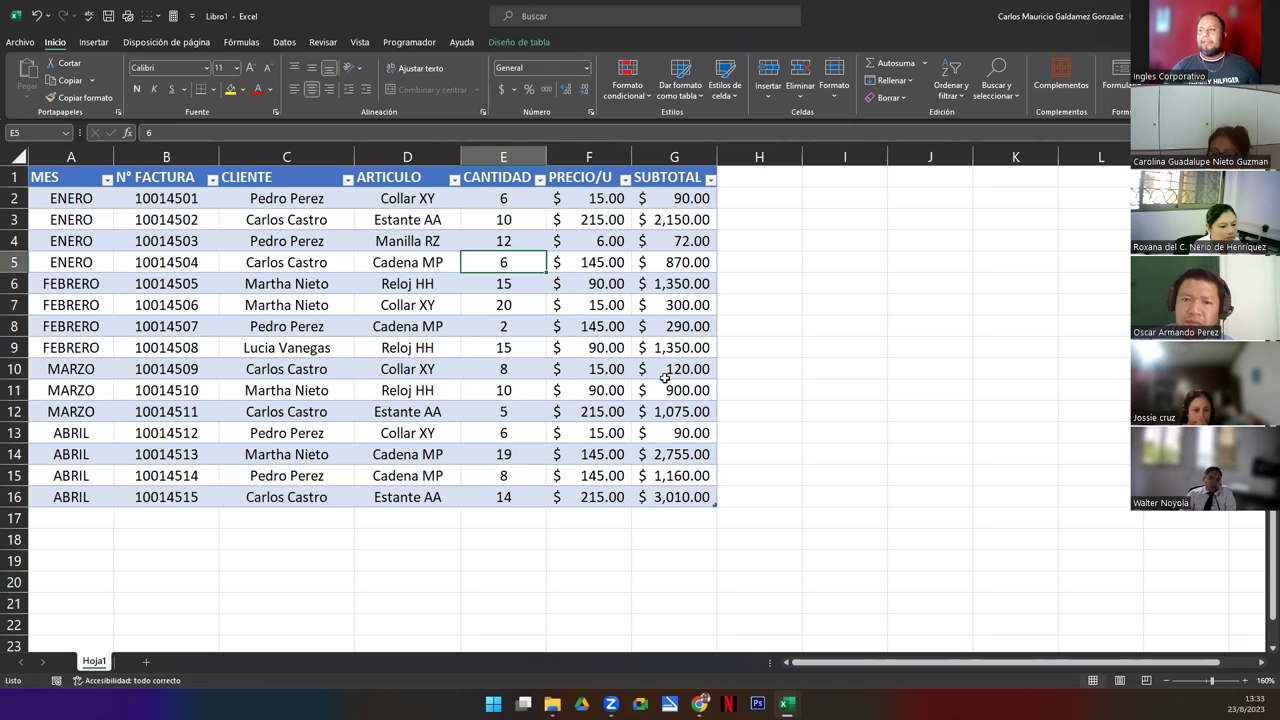
key(Left)
key(Left)
key(Left)
key(Left)
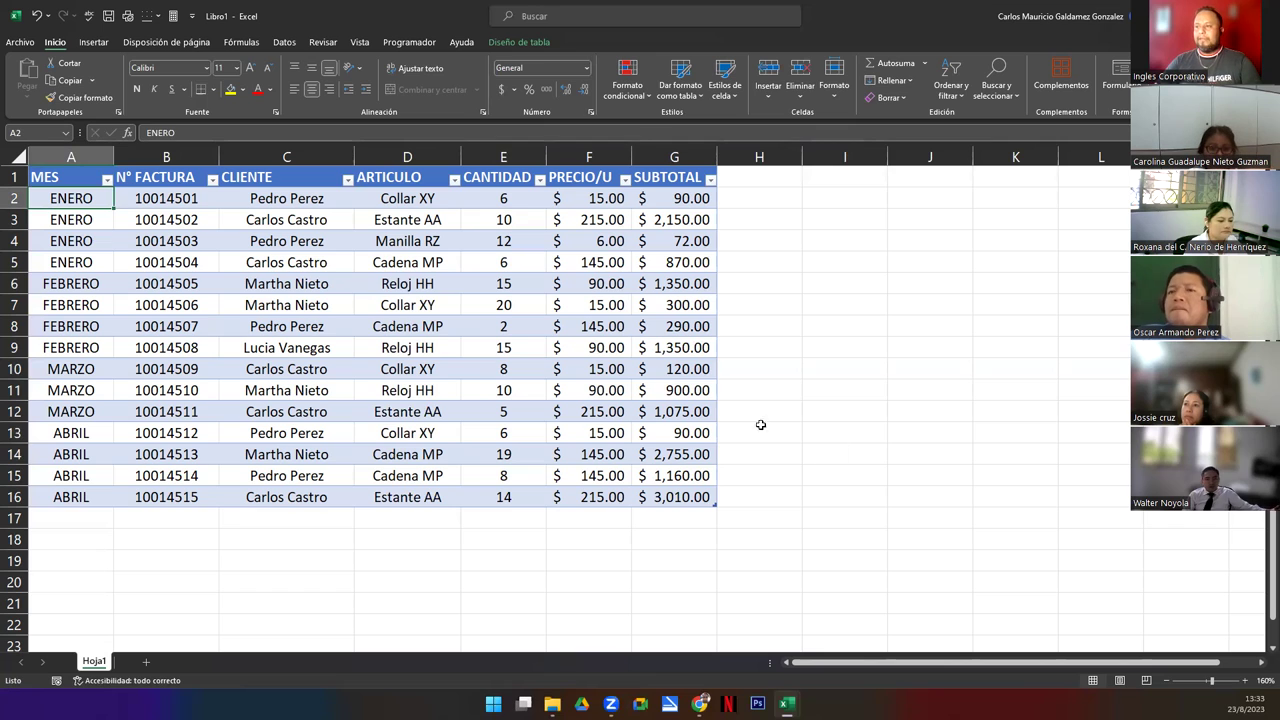
click(405, 364)
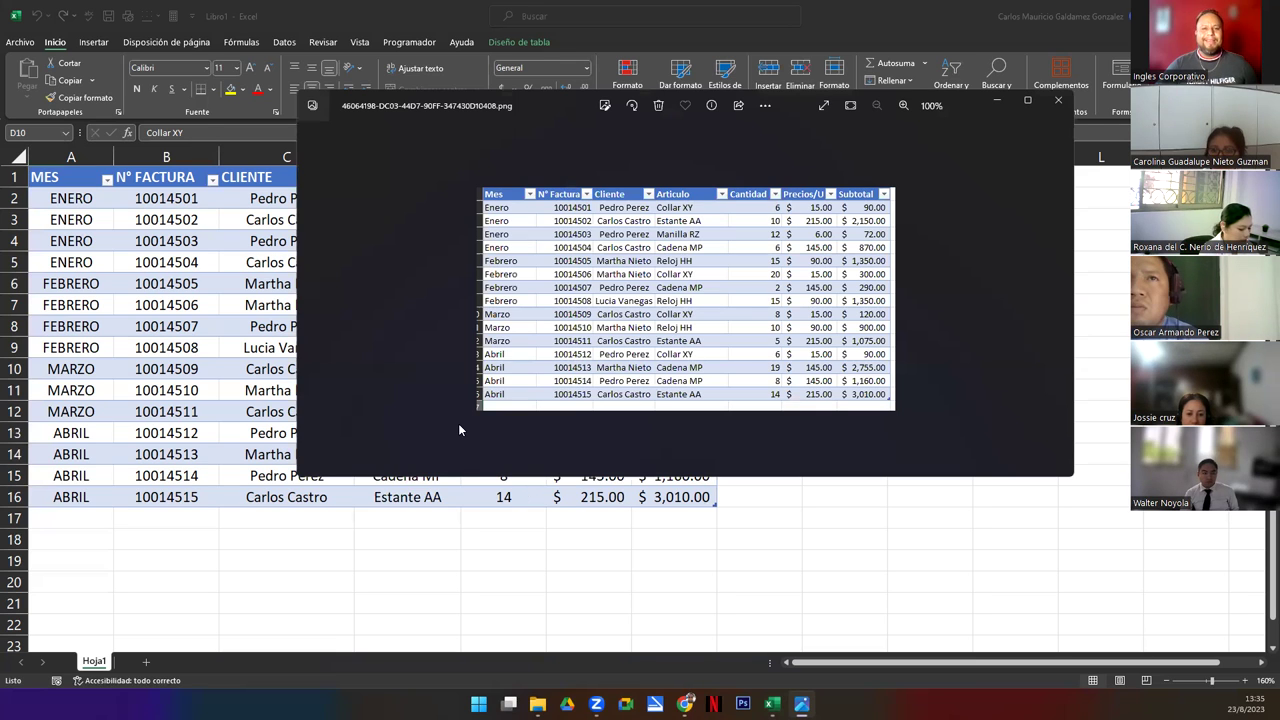
Enlarge the reference image of the sales table, move it to compare with the sheet, and close it.
scroll(758, 362, up, 2)
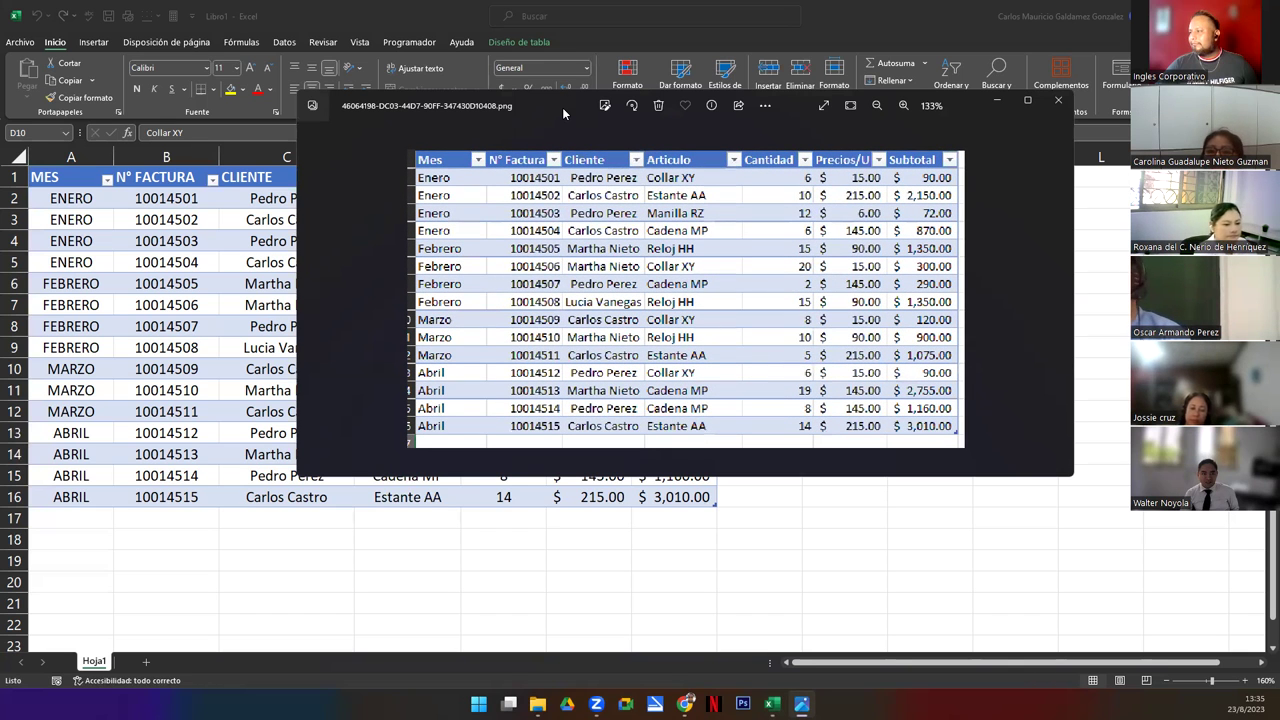
drag(562, 107, 582, 312)
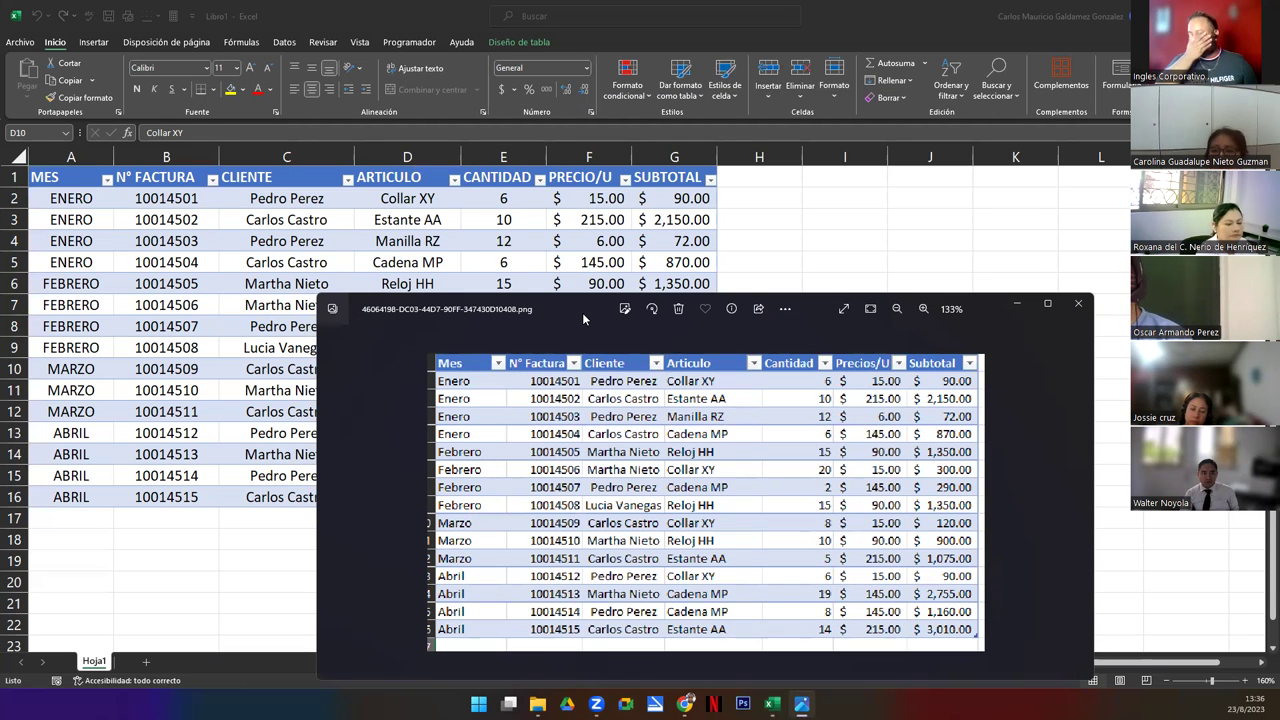
click(1078, 303)
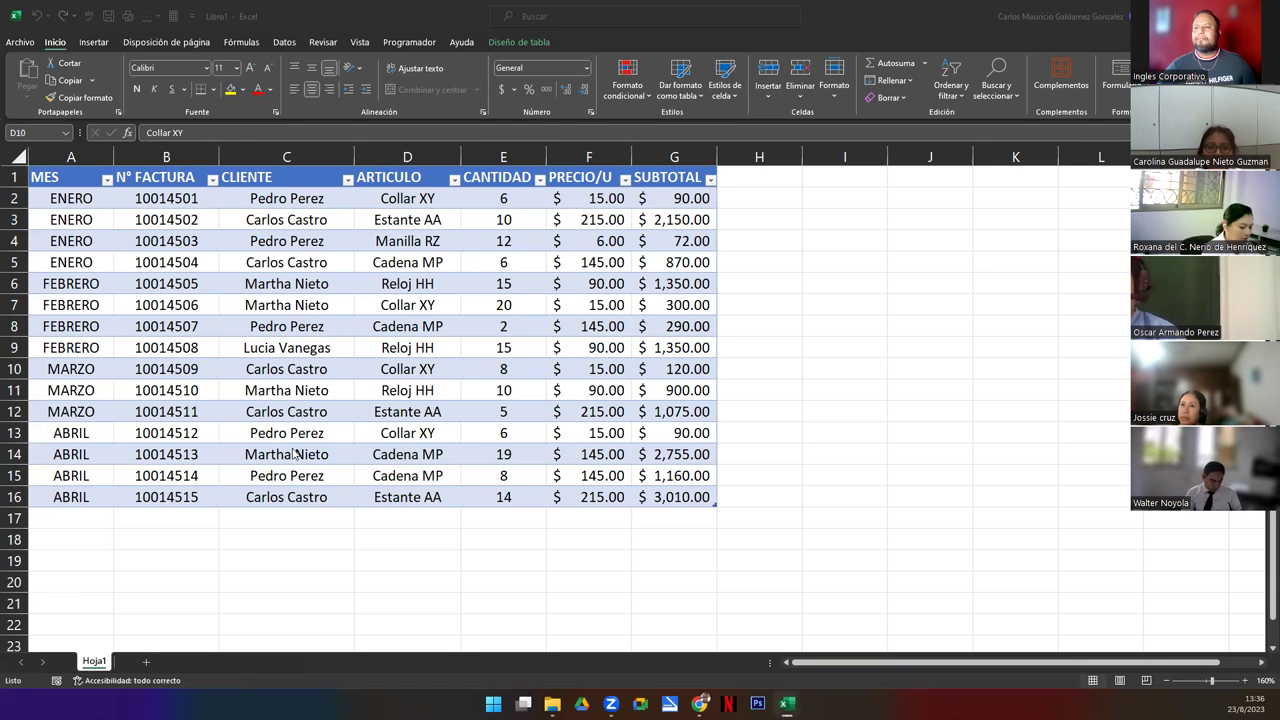
click(296, 496)
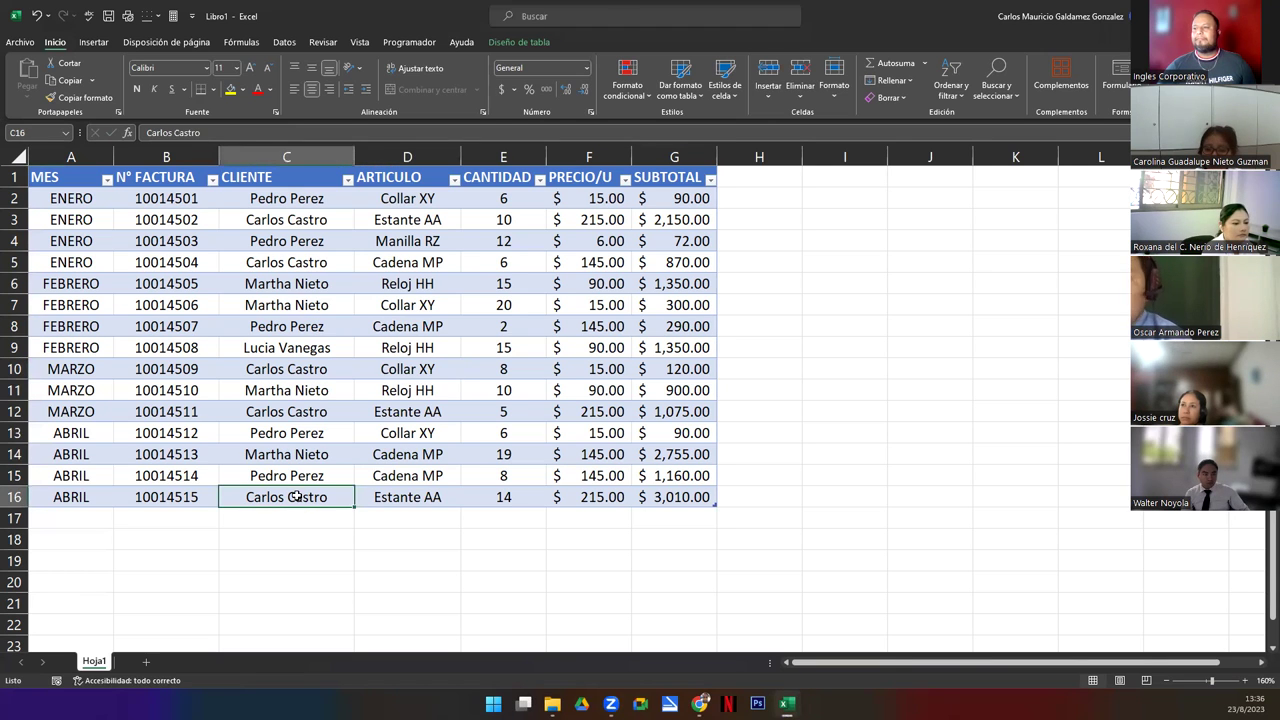
click(686, 499)
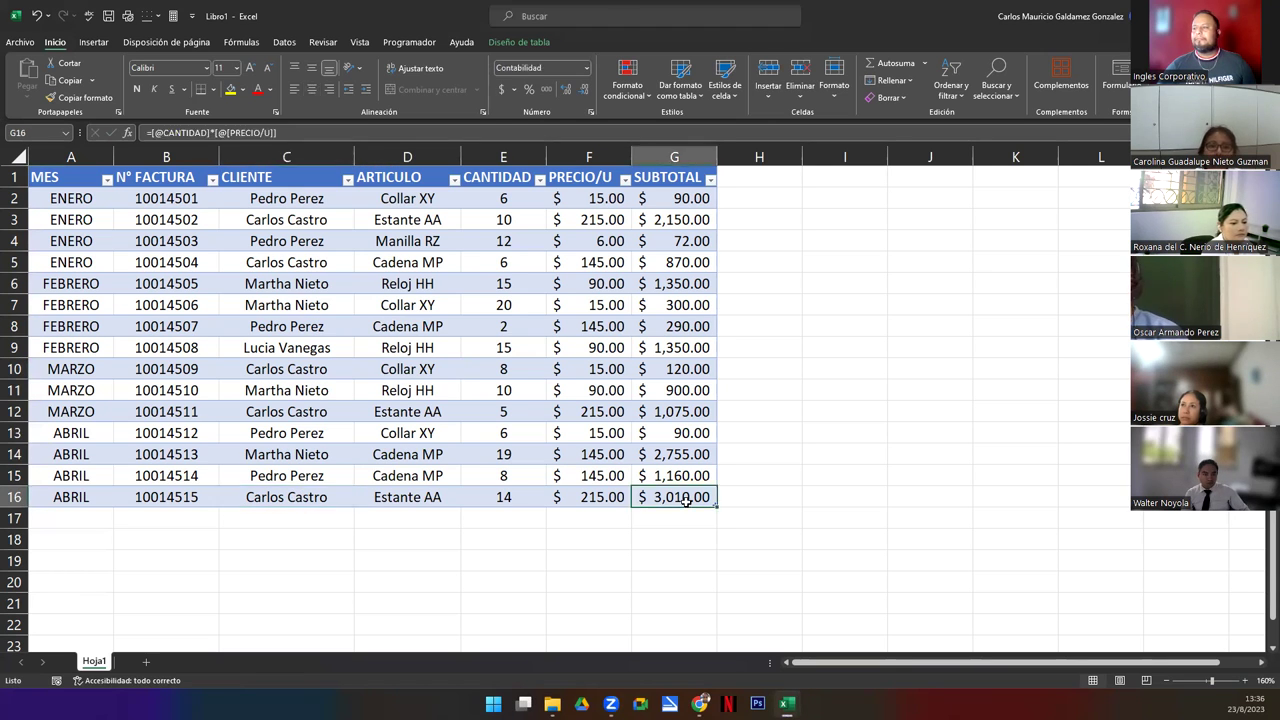
click(88, 198)
click(143, 199)
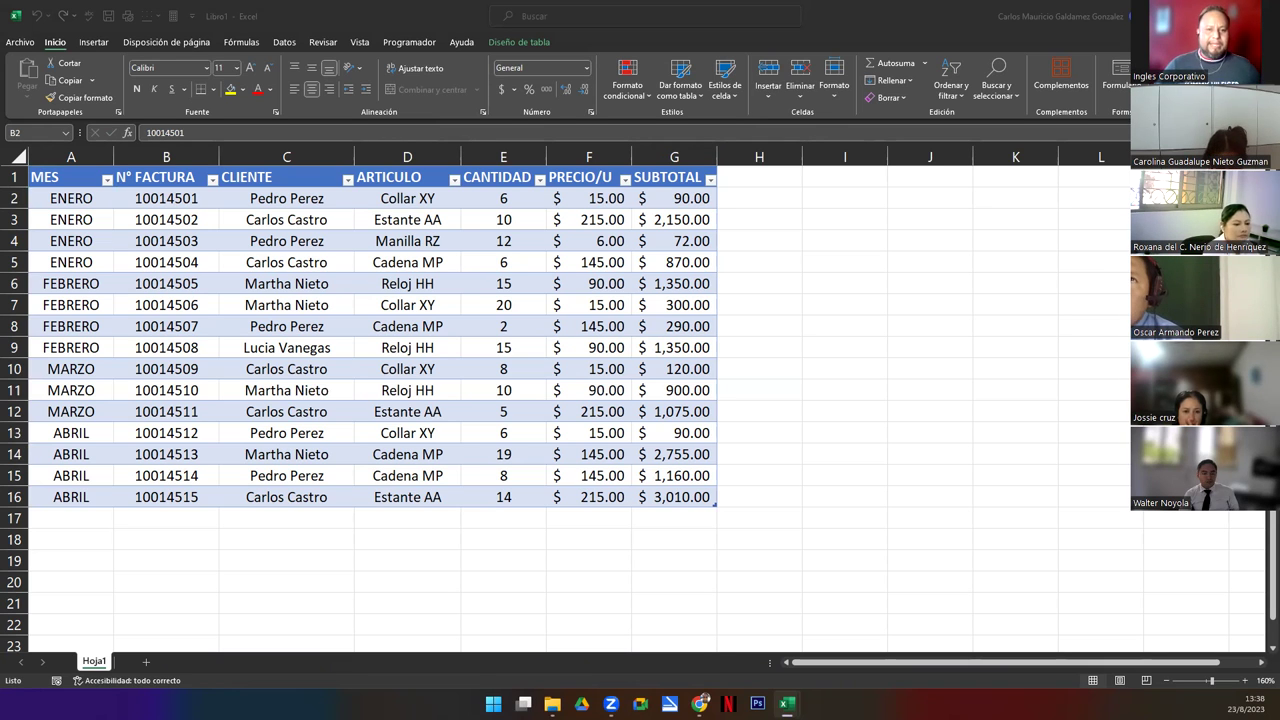
click(362, 117)
drag(372, 203, 382, 314)
drag(367, 397, 366, 395)
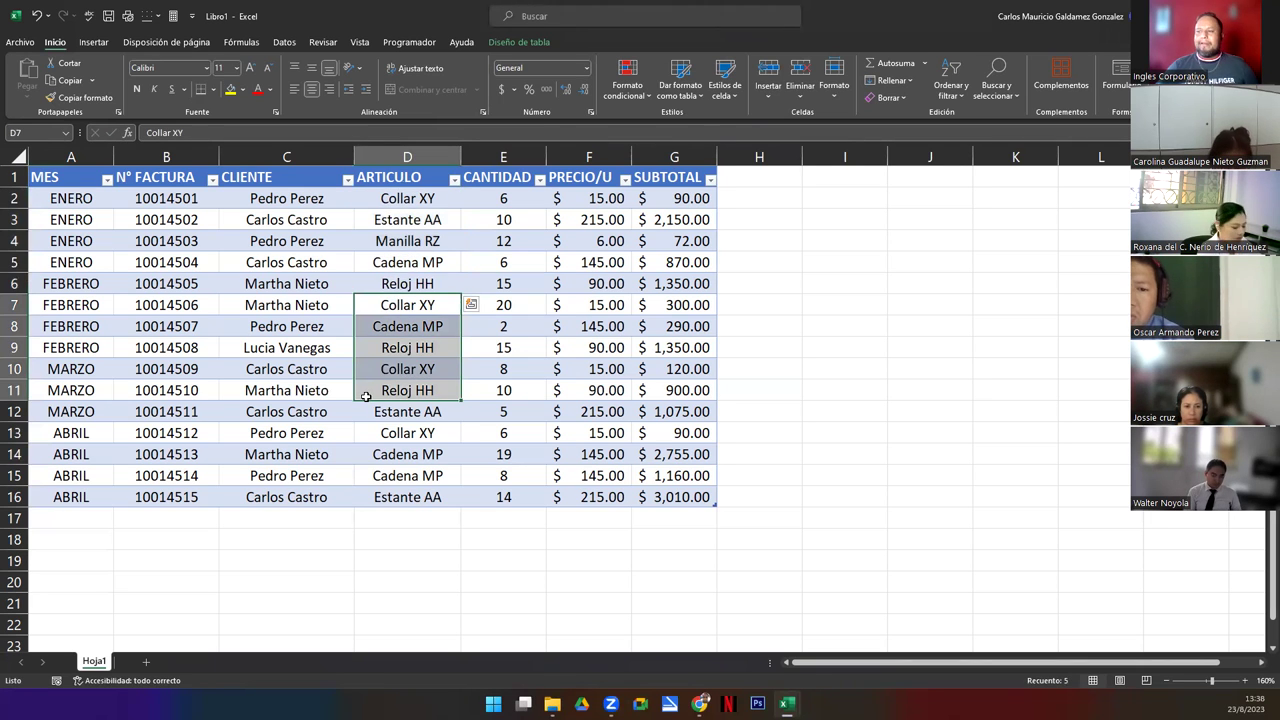
click(288, 282)
click(271, 224)
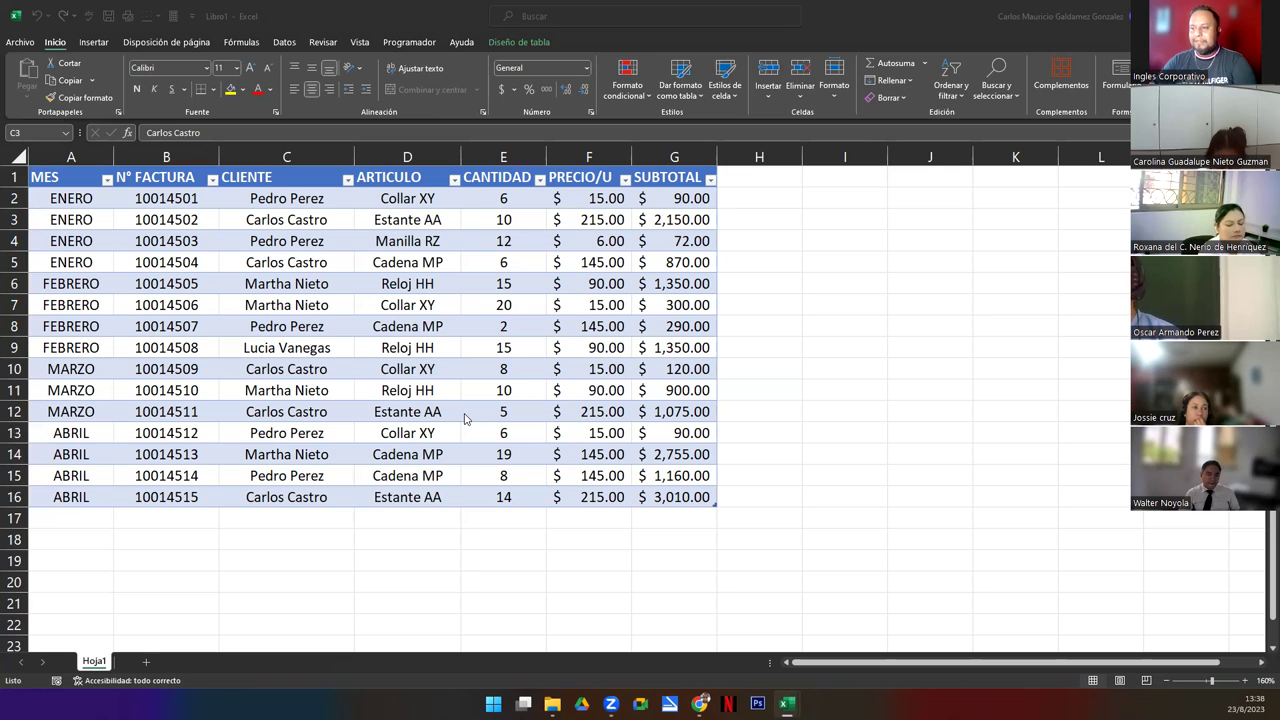
Start a PivotTable from cell A19 and pick the sales data A2:G16 (Tabla1) as its source.
click(57, 558)
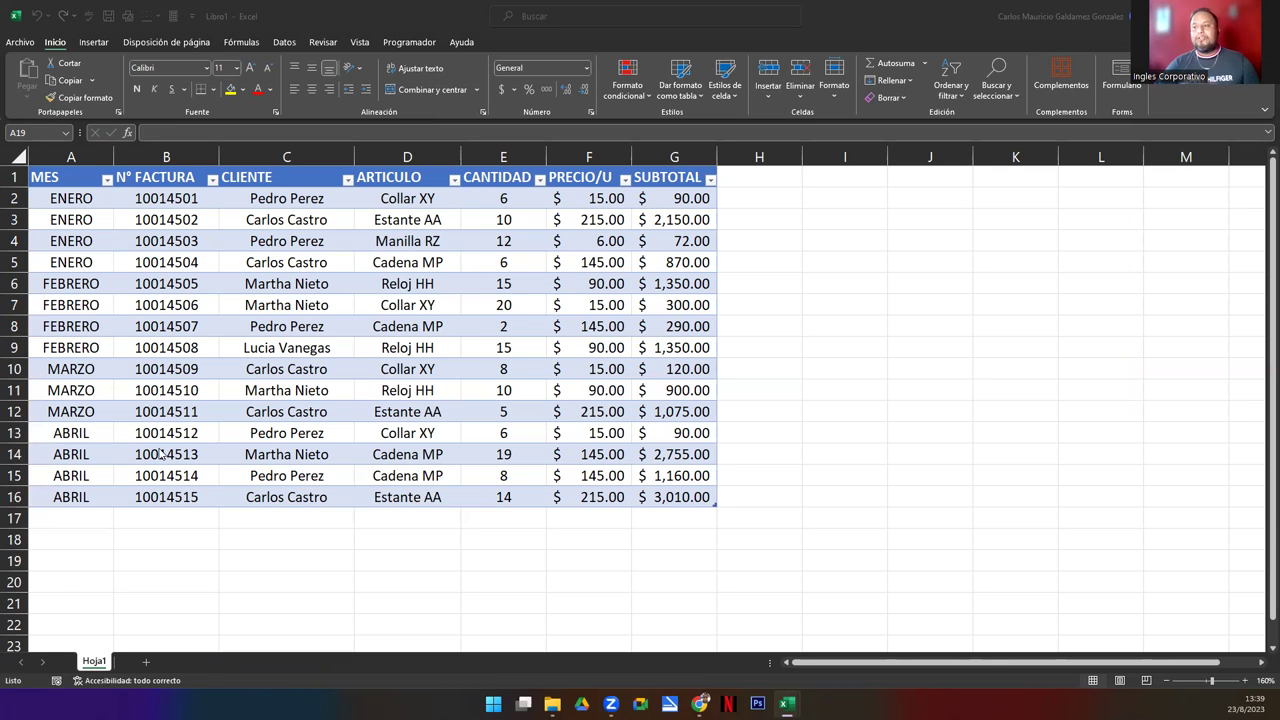
click(60, 566)
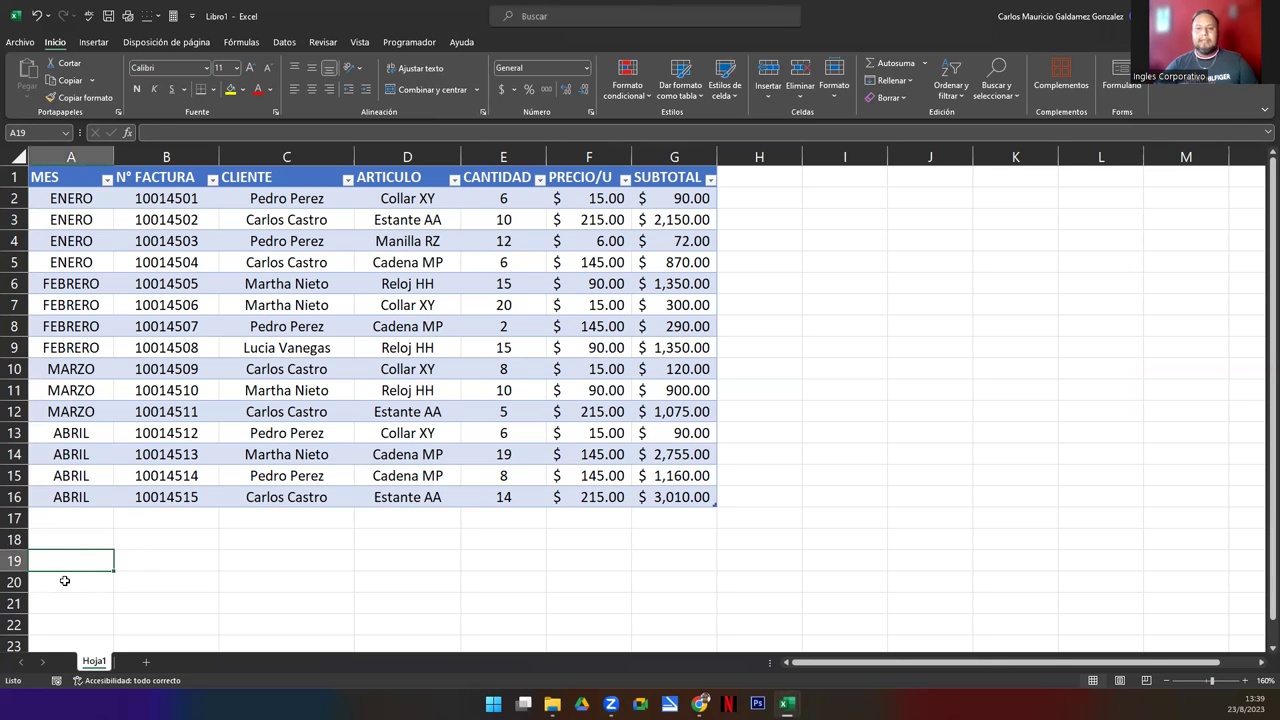
click(93, 43)
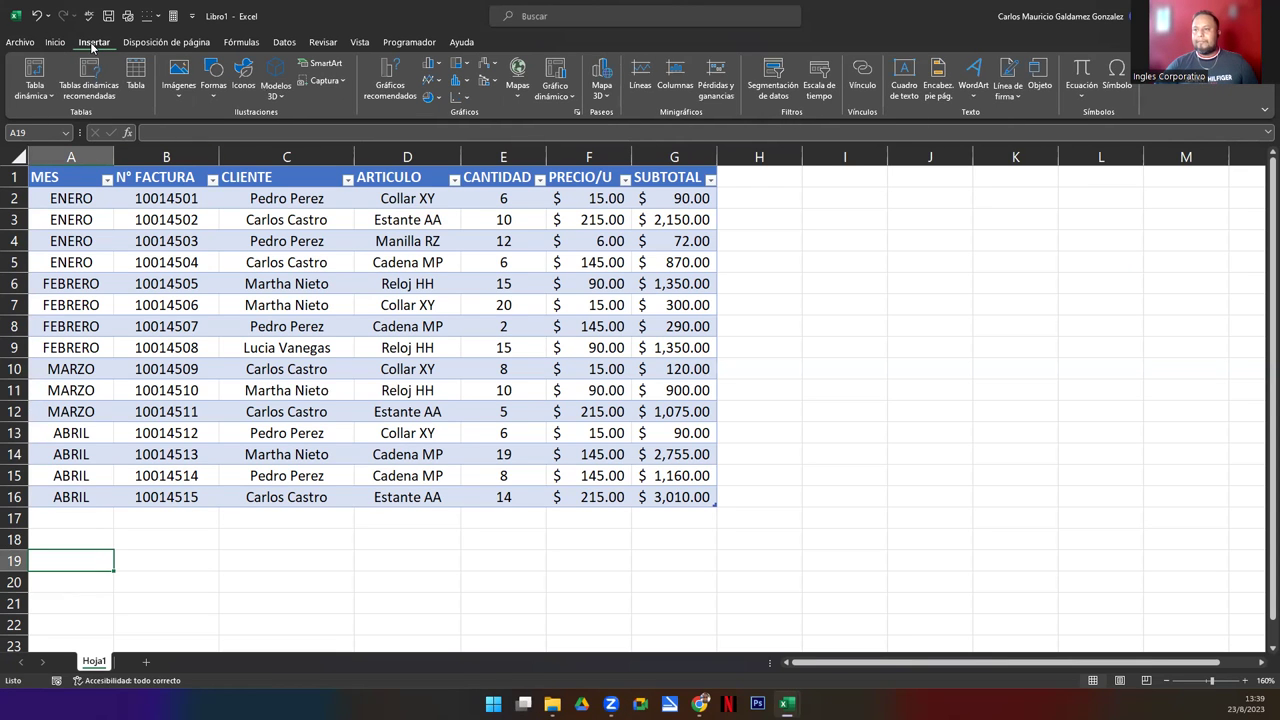
click(29, 72)
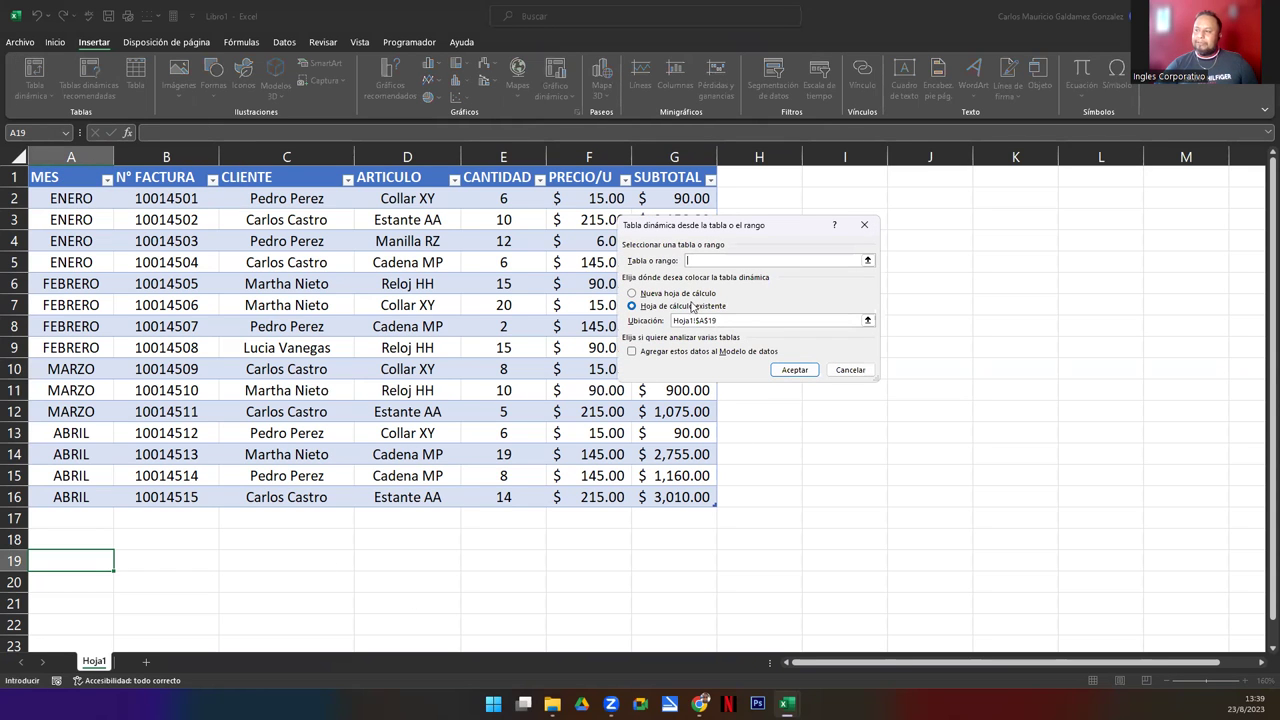
click(867, 262)
click(97, 216)
drag(90, 200, 666, 476)
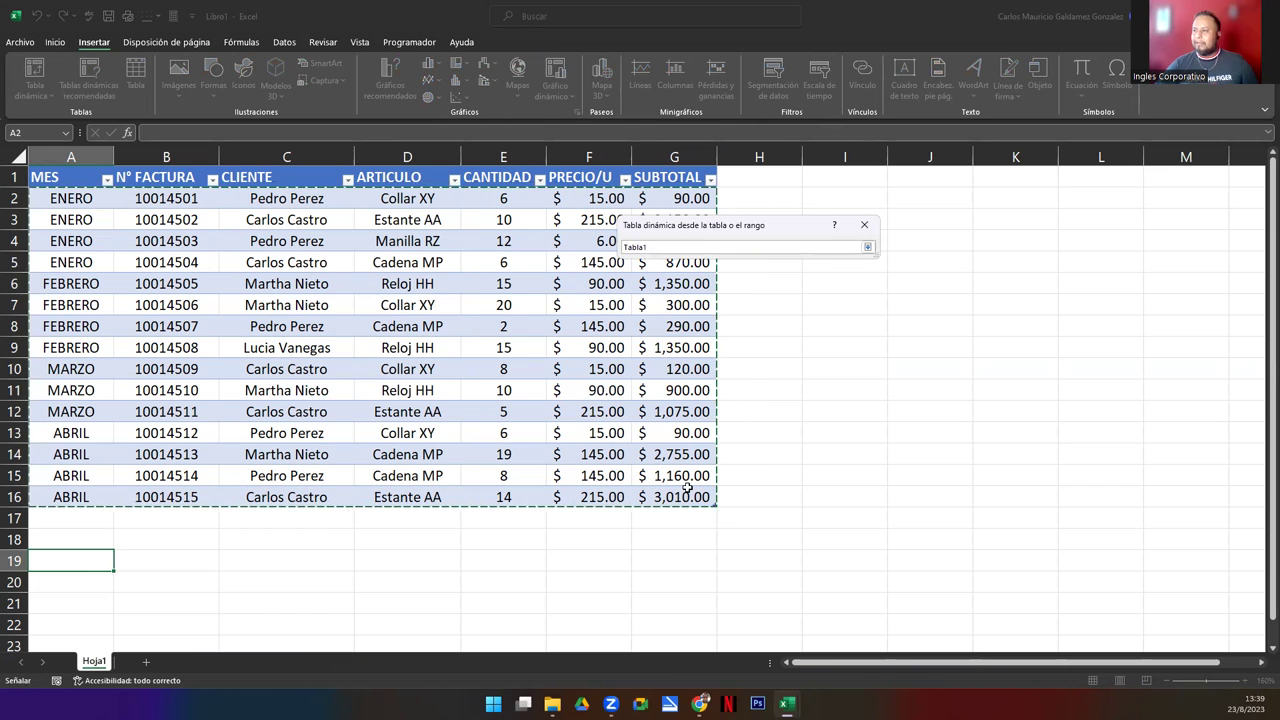
click(867, 248)
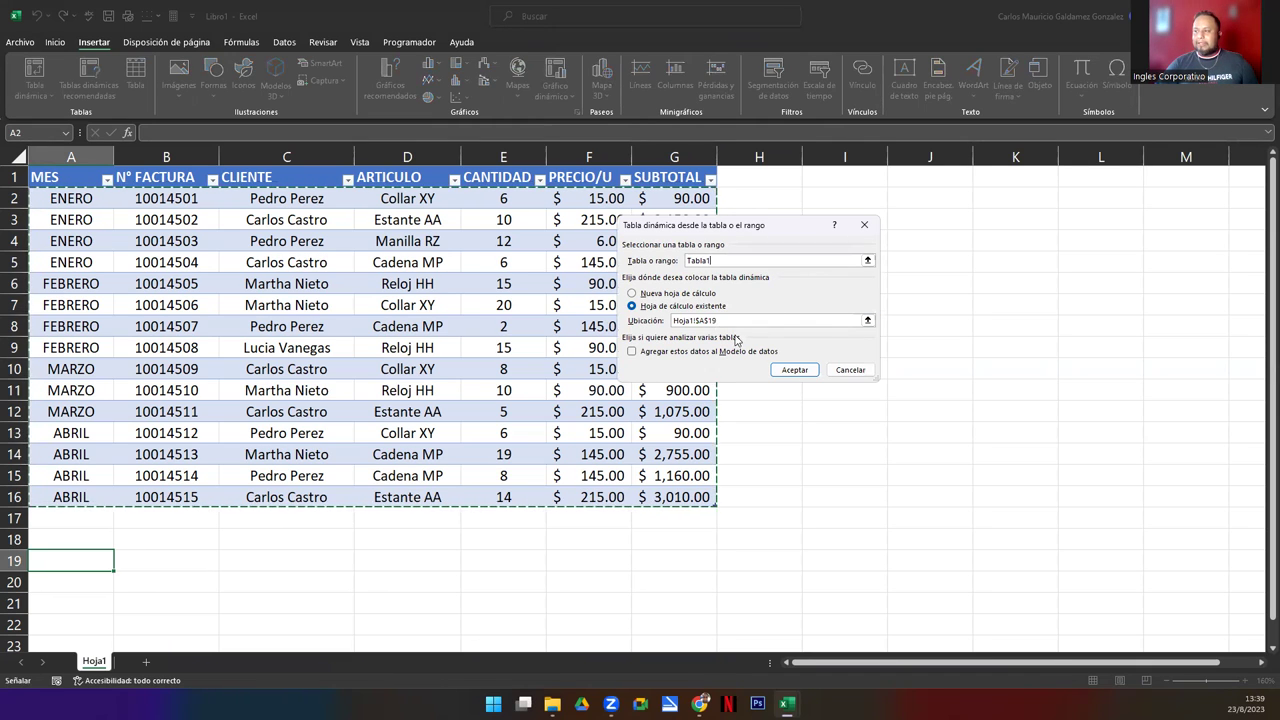
Create the PivotTable in the existing worksheet with Hoja1!$A$19 as its location.
click(76, 555)
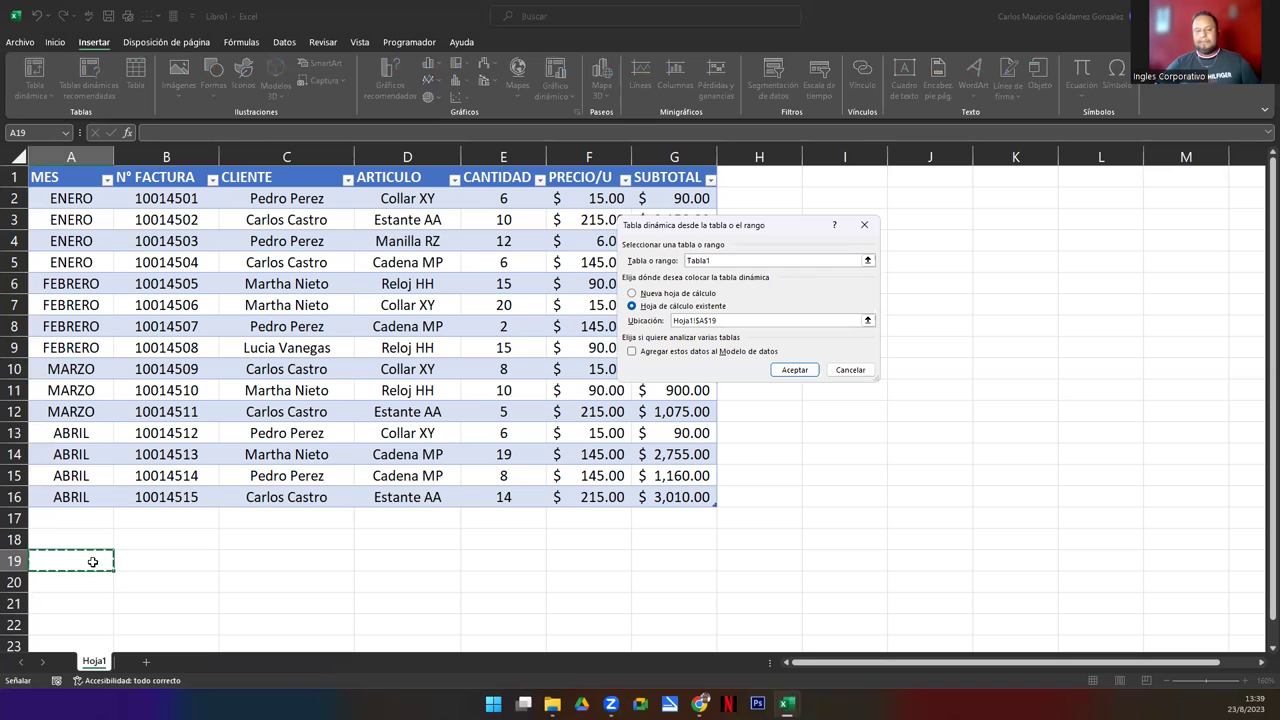
click(721, 259)
click(745, 319)
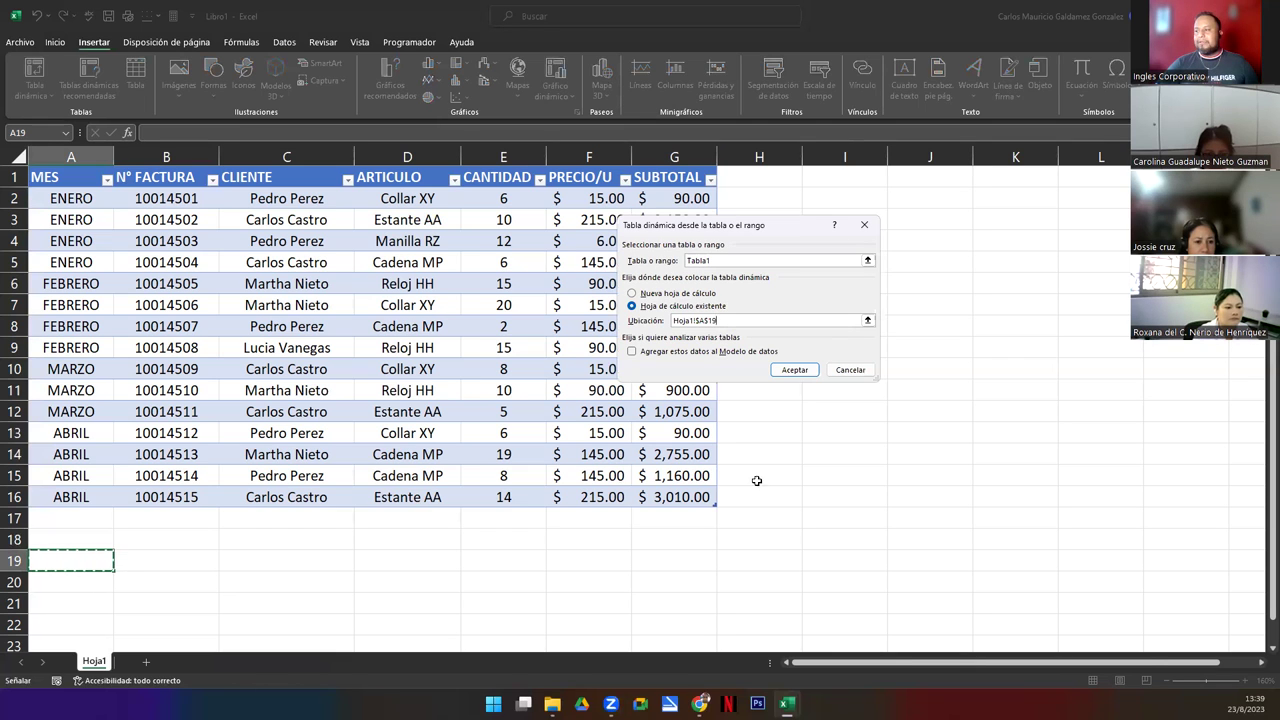
click(795, 370)
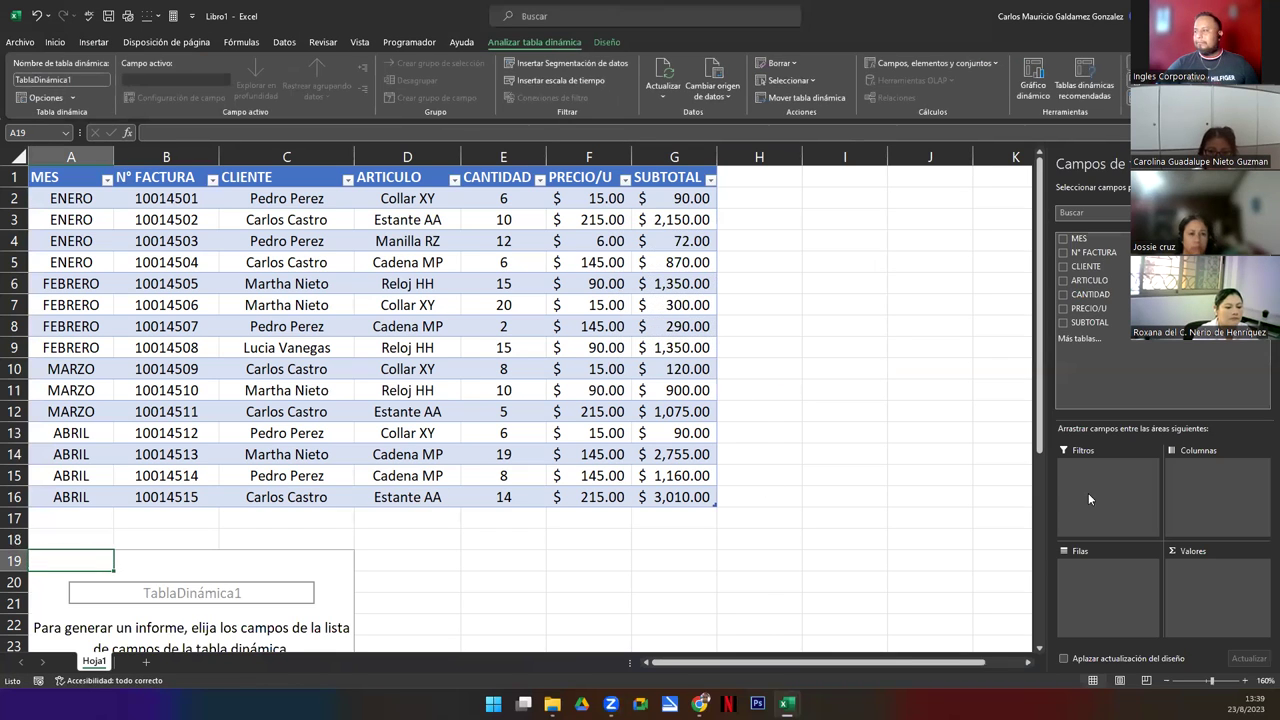
Add the CLIENTE field to the PivotTable's rows area (Filas).
scroll(570, 480, down, 5)
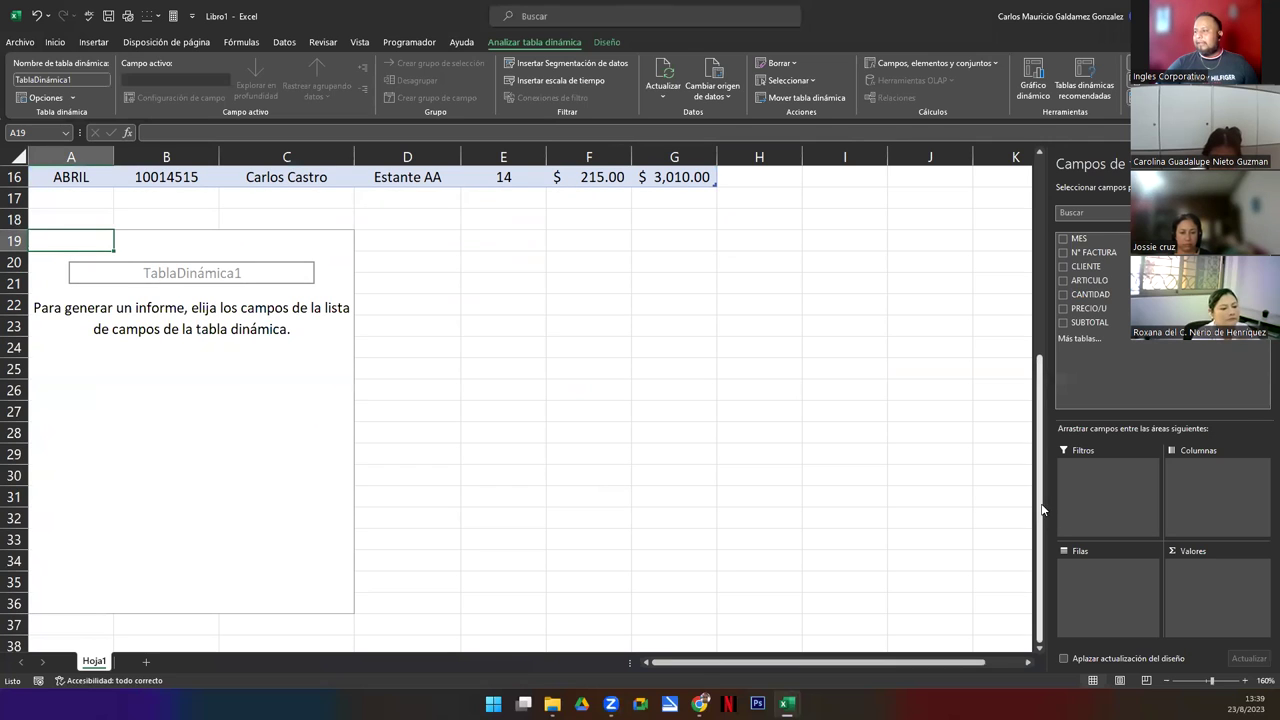
click(1038, 650)
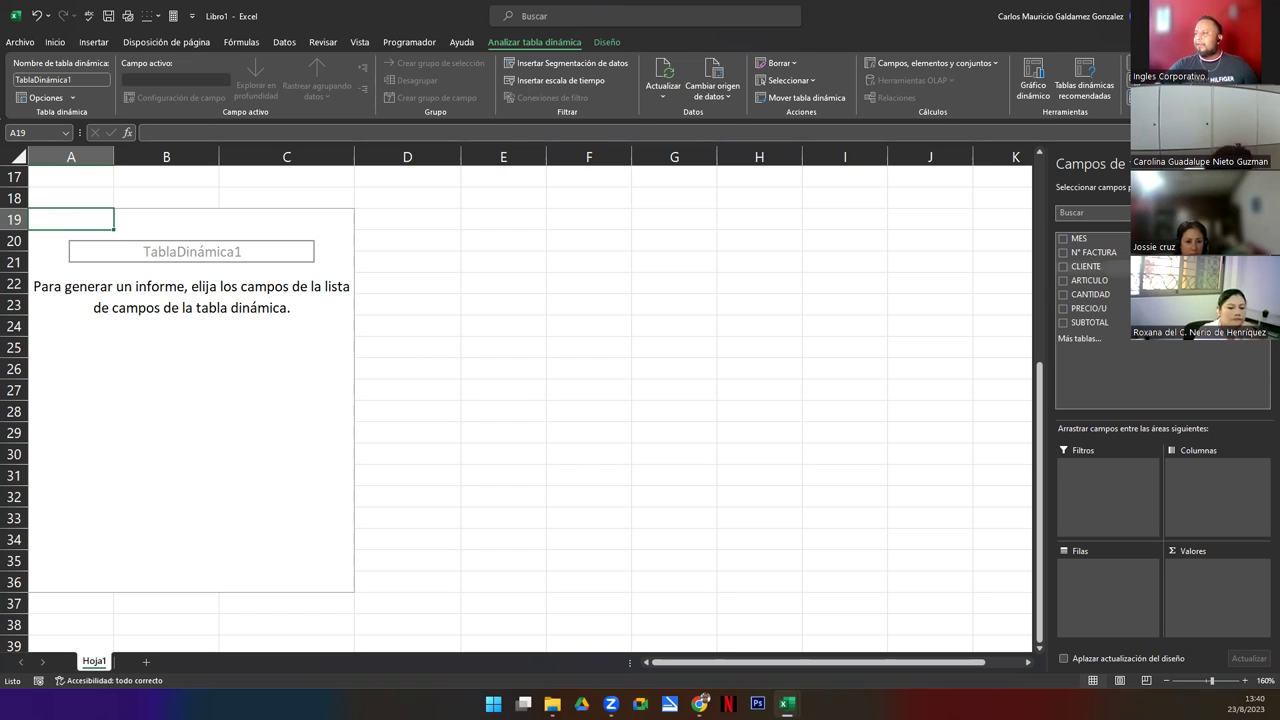
drag(1086, 266, 1104, 571)
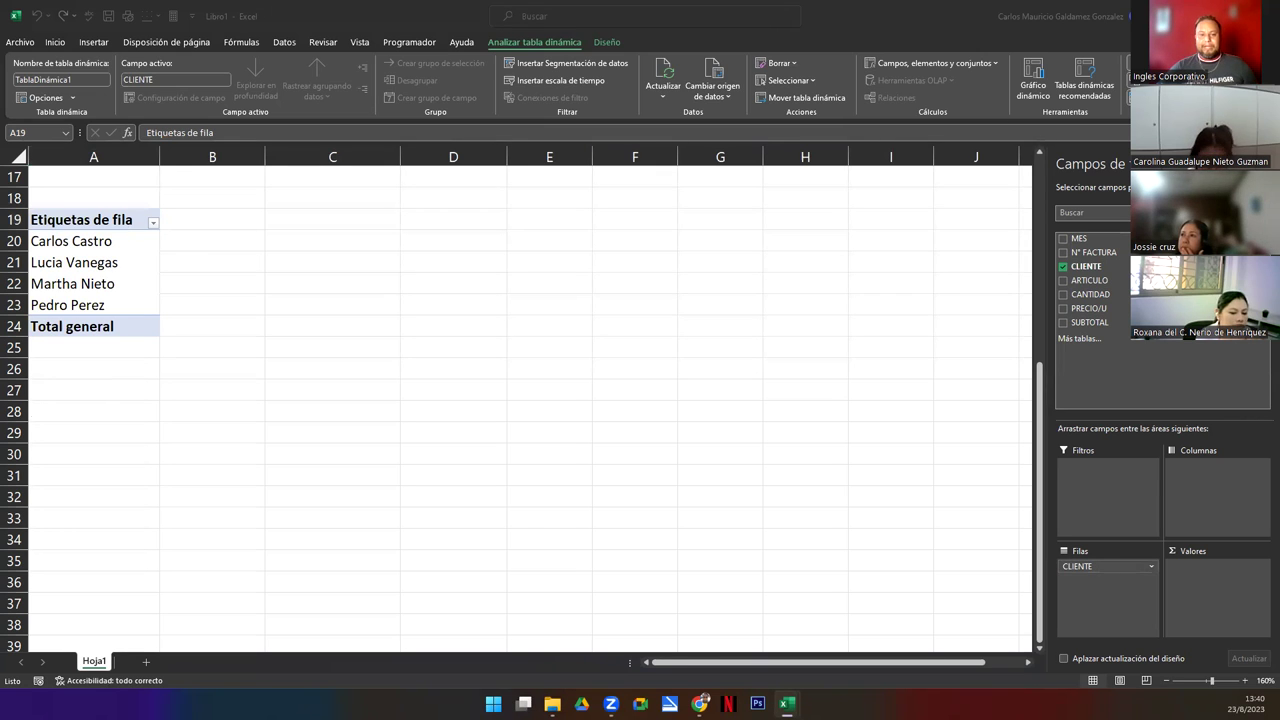
click(104, 228)
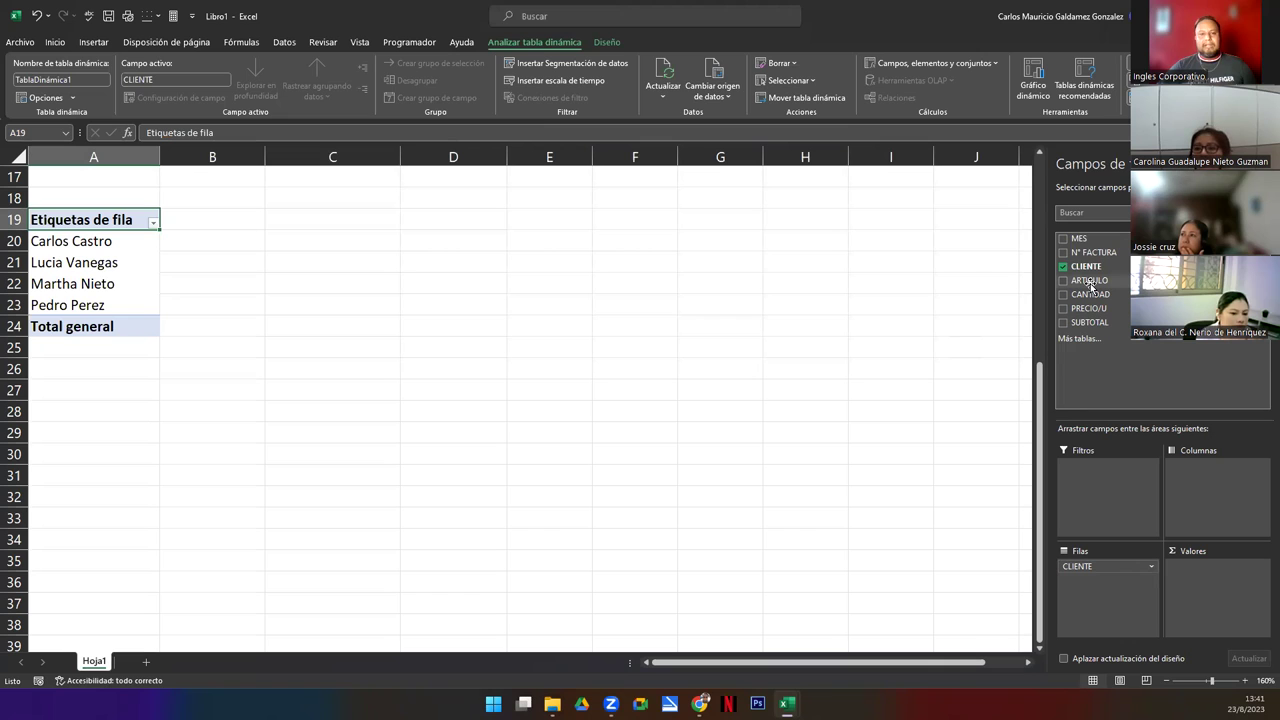
Add the ARTICULO field to the PivotTable's columns area and SUBTOTAL to its values area, and check the headings and amounts.
drag(1092, 284, 1206, 497)
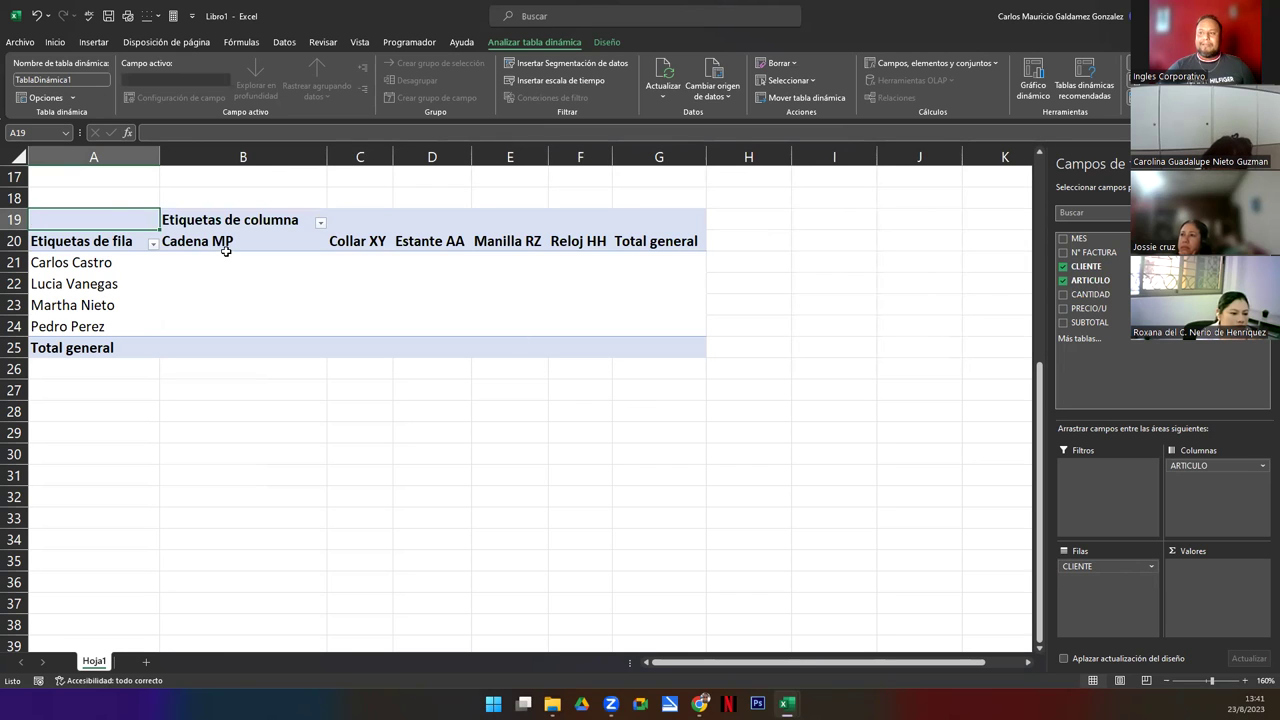
drag(212, 244, 578, 241)
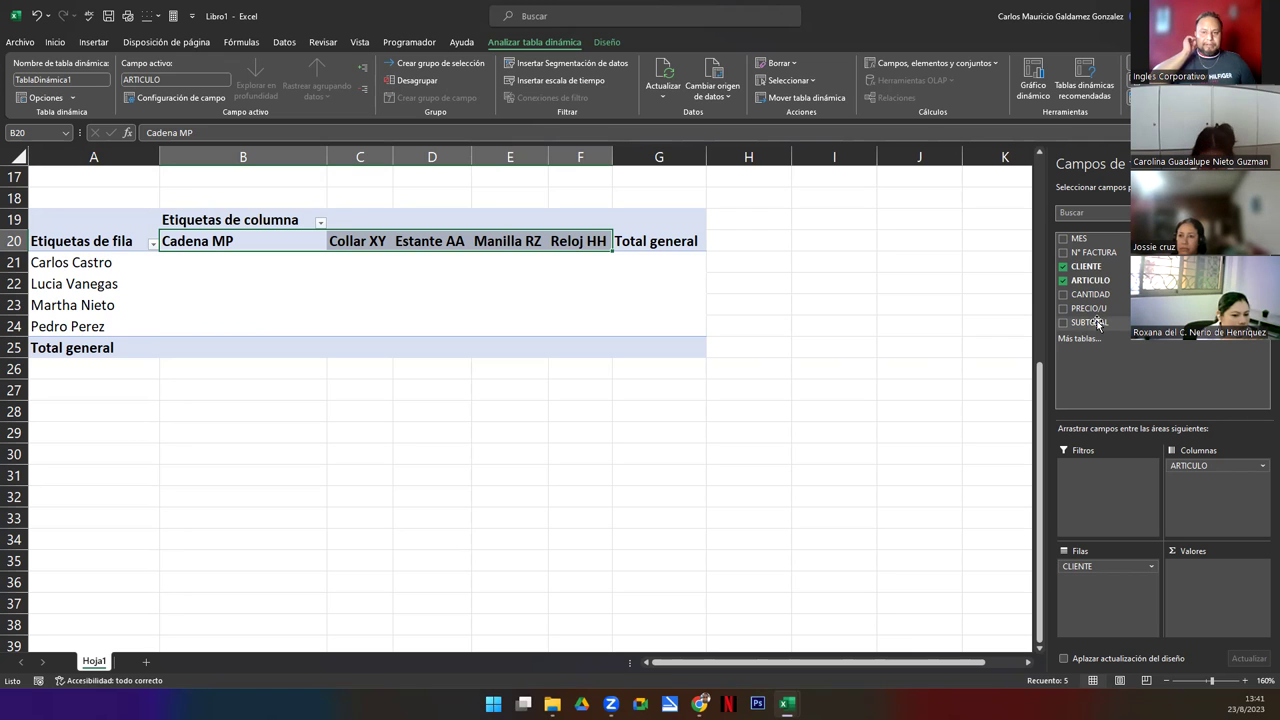
drag(1097, 323, 1182, 582)
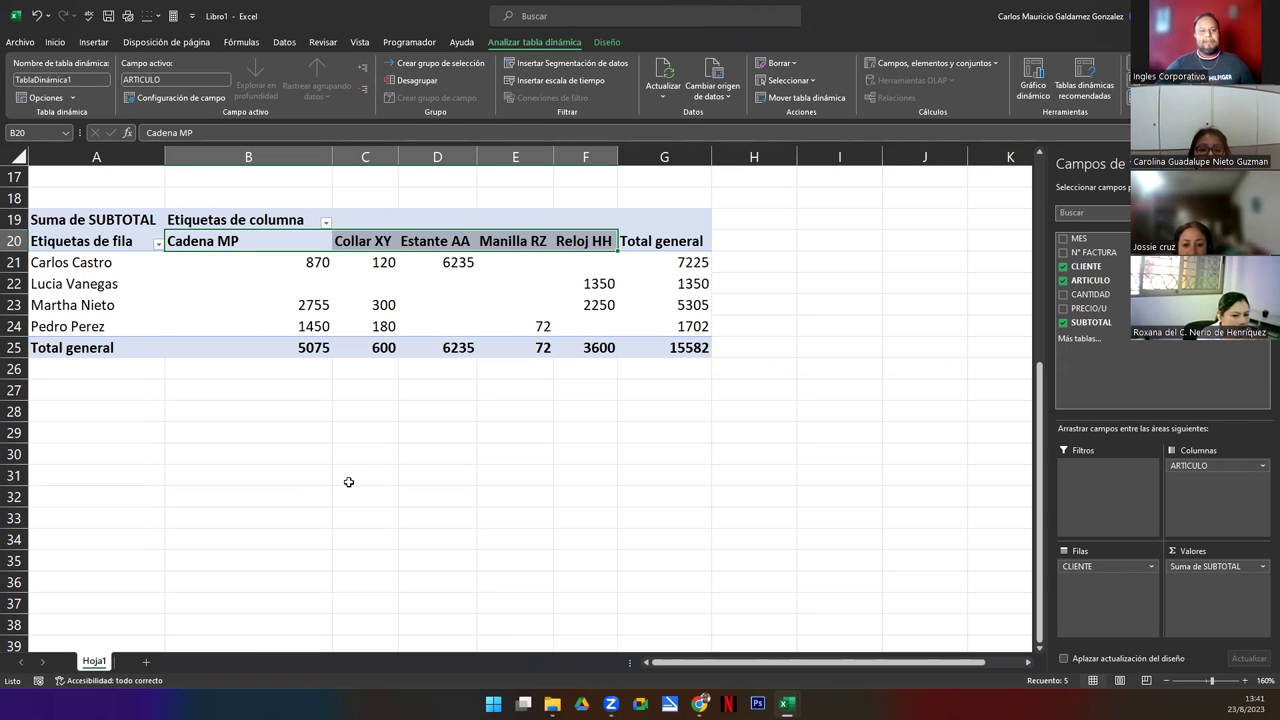
drag(268, 263, 657, 359)
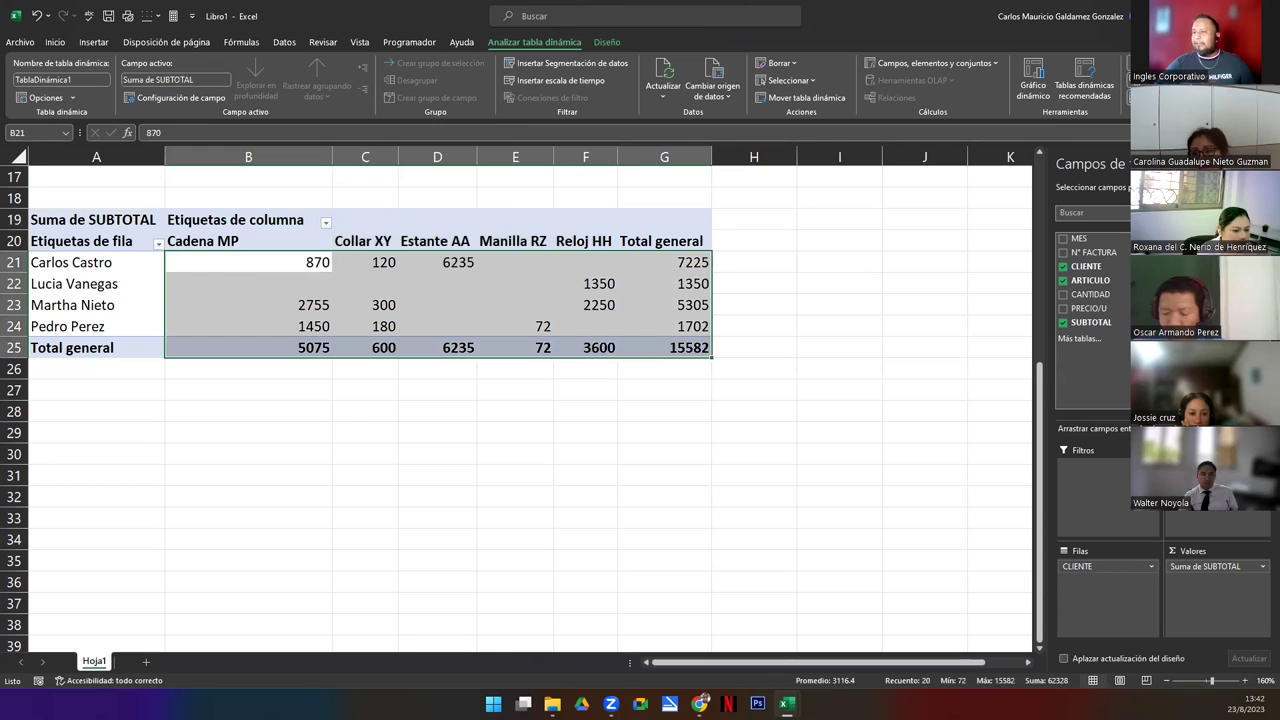
click(252, 265)
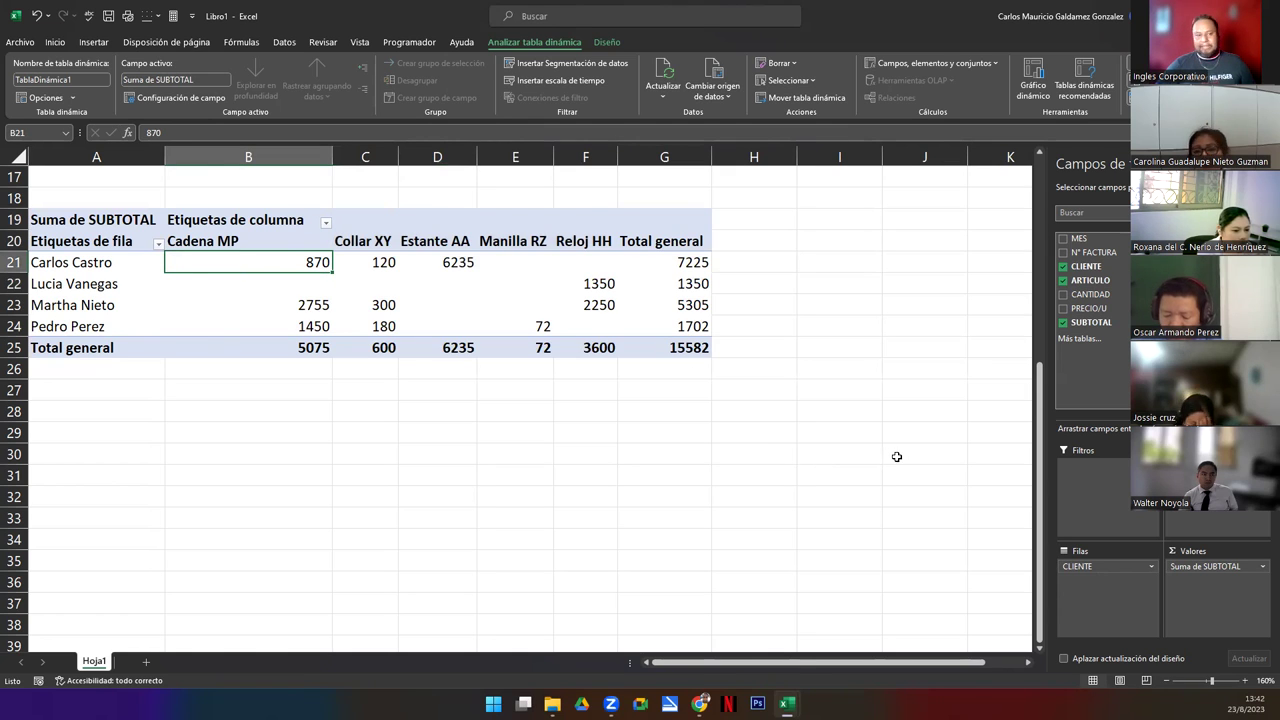
Open the value field settings of Suma de SUBTOTAL, reposition the dialog and select its custom name.
click(1261, 567)
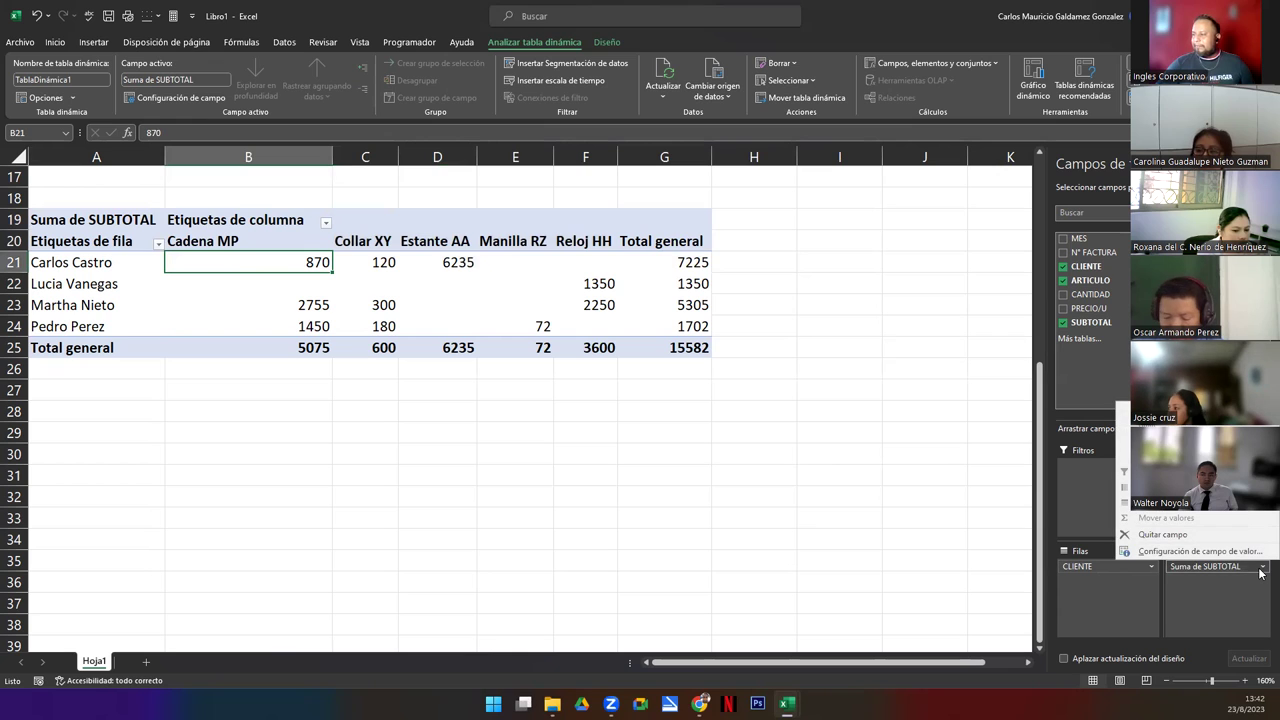
click(1166, 552)
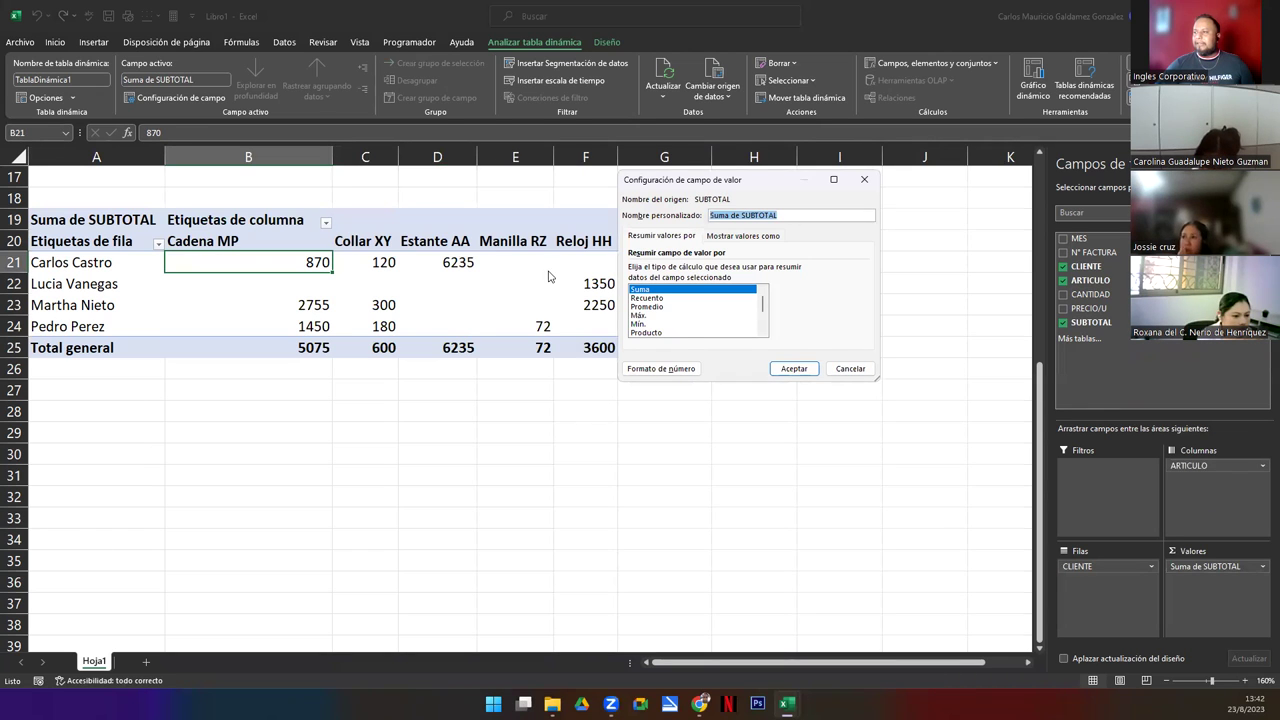
drag(712, 182, 541, 235)
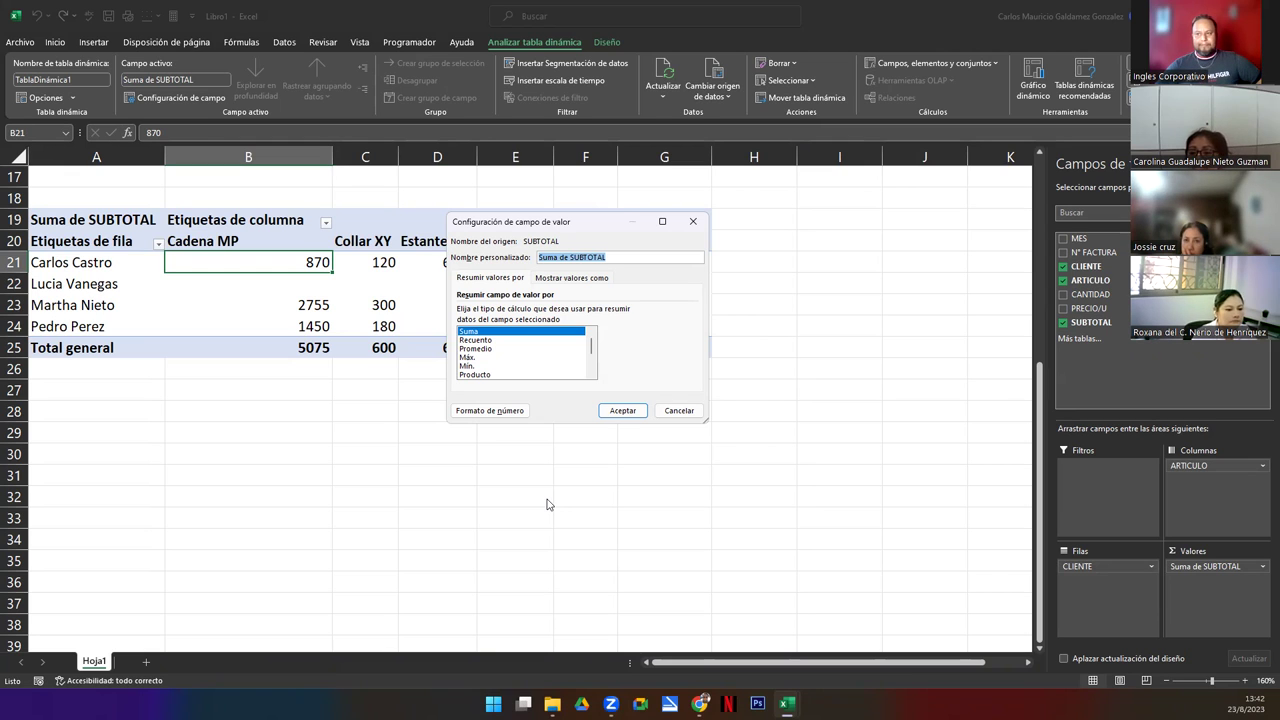
click(541, 258)
drag(540, 257, 633, 257)
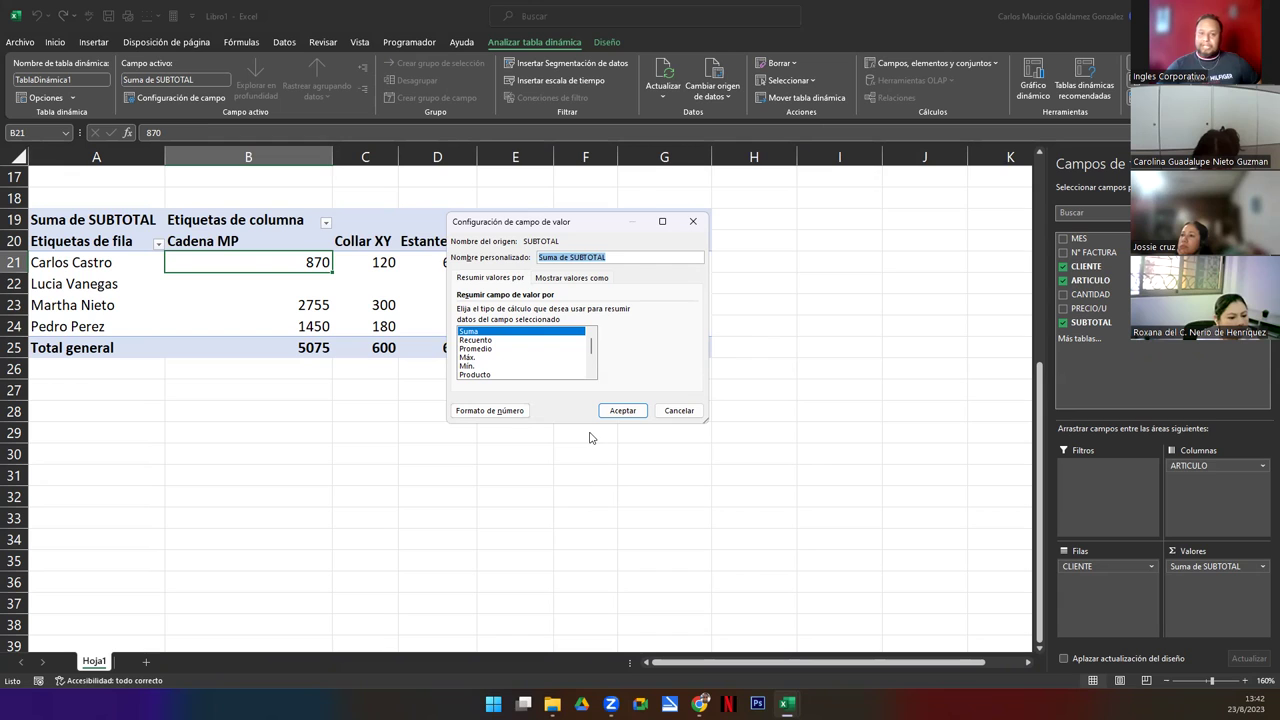
Go through the available summary functions for the SUBTOTAL field, from Suma to Varp.
click(472, 331)
click(485, 340)
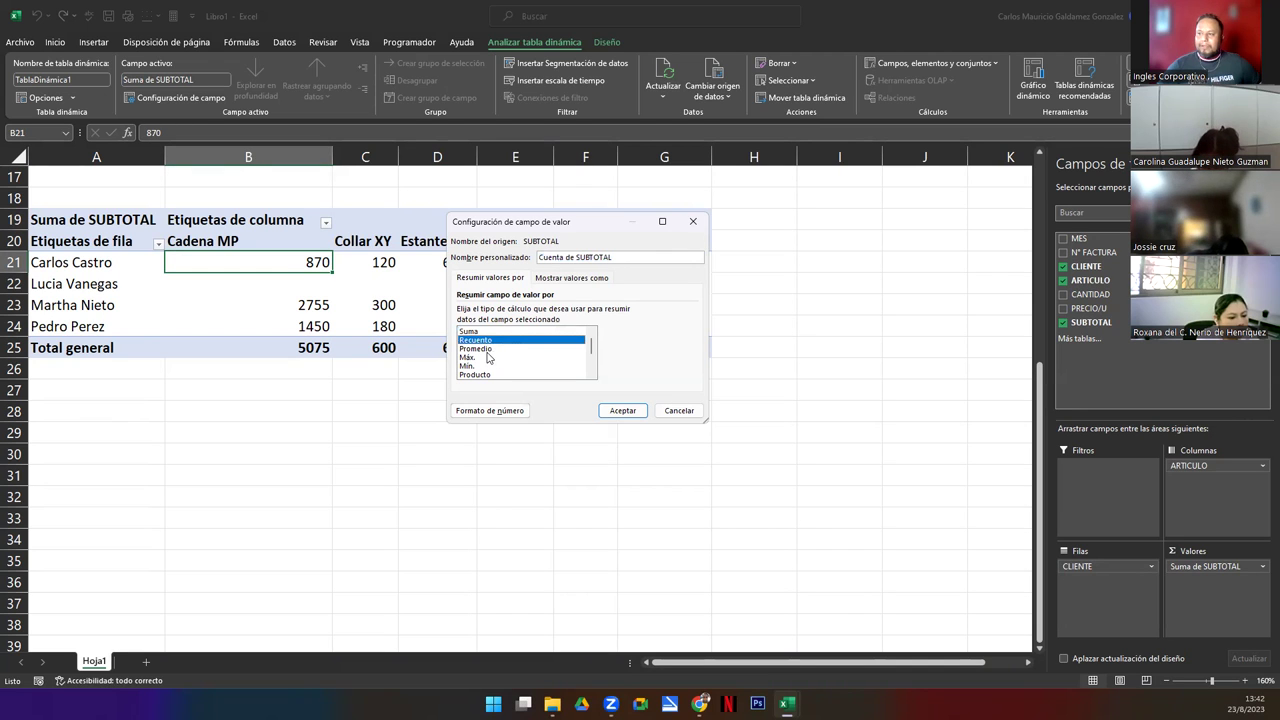
click(487, 349)
click(474, 358)
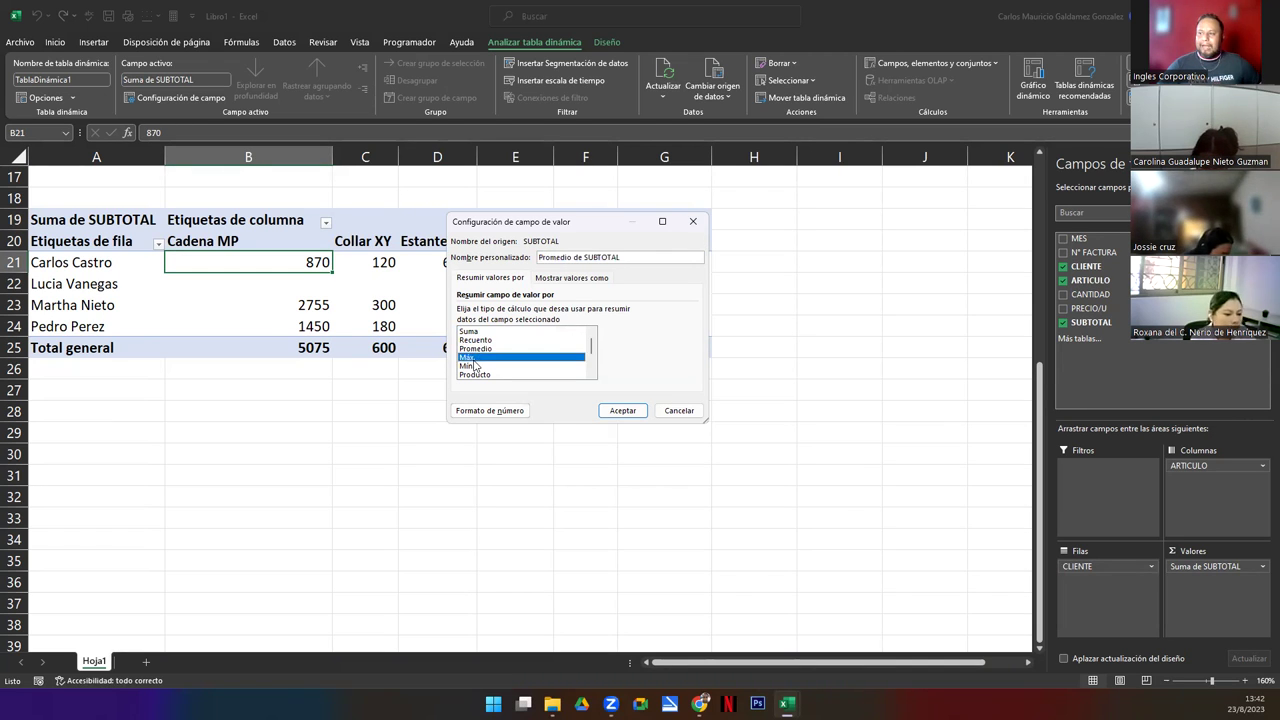
click(478, 366)
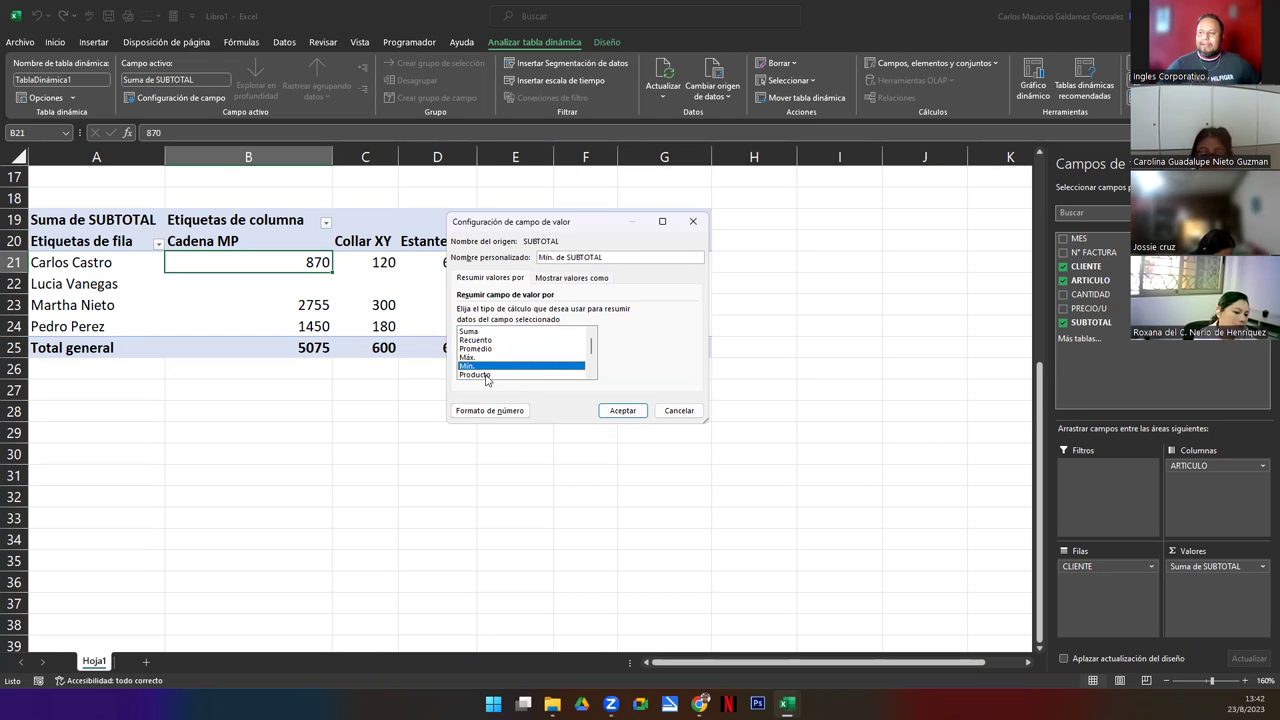
click(487, 376)
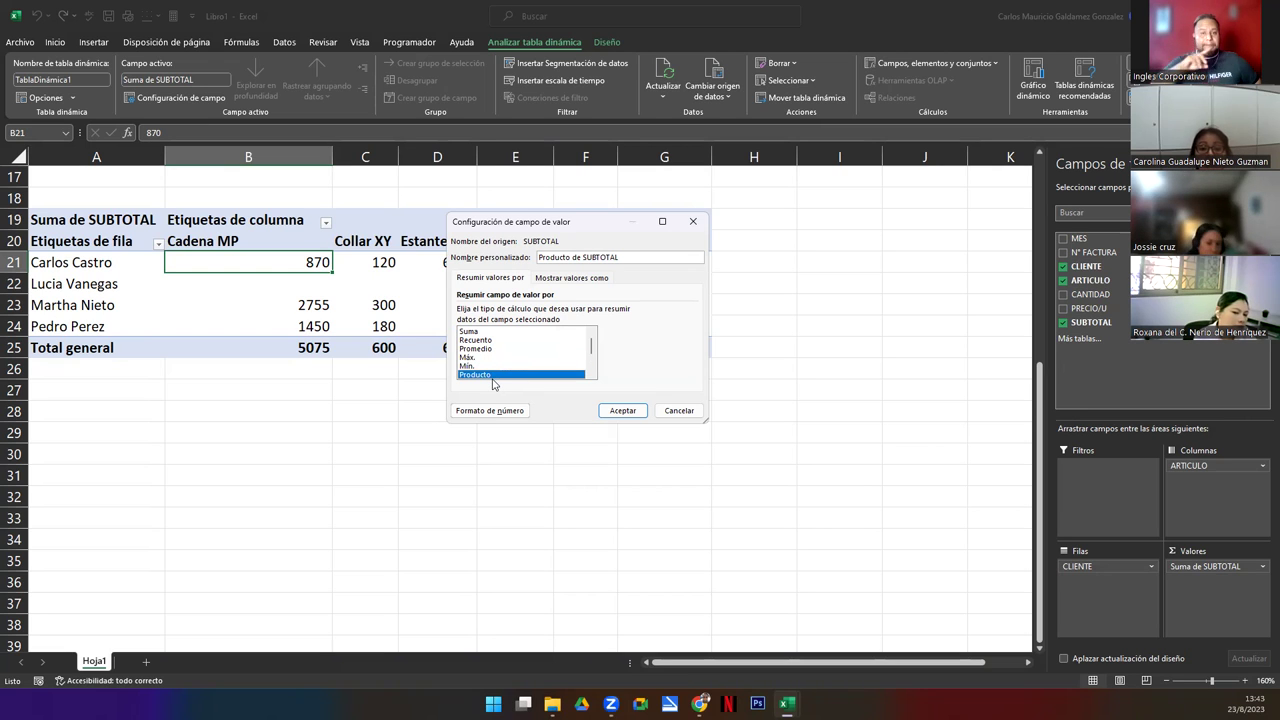
drag(591, 346, 593, 364)
click(506, 341)
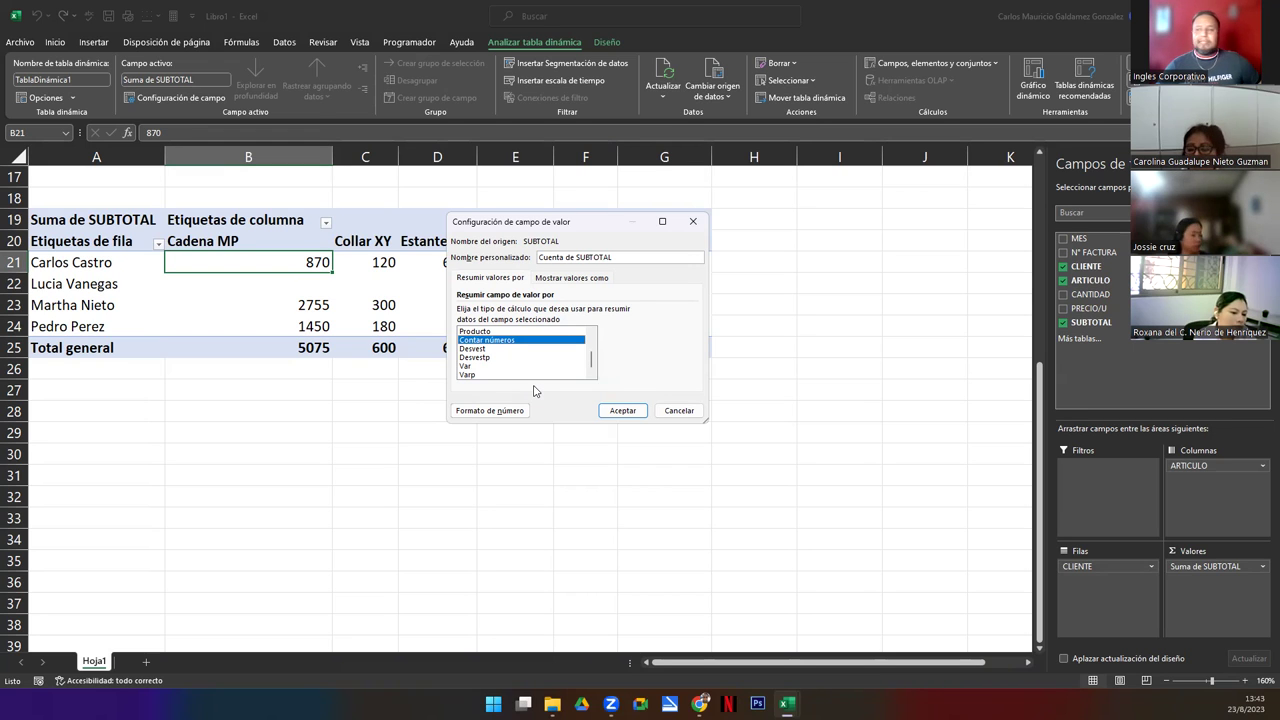
click(474, 349)
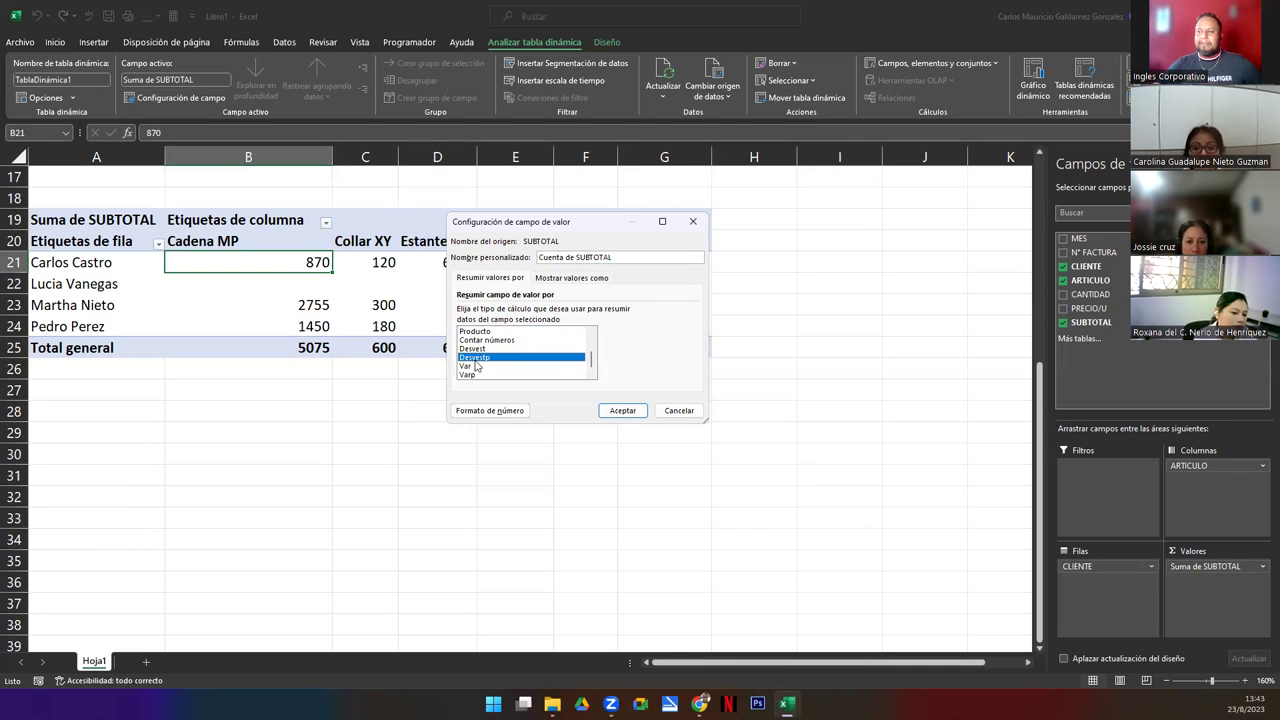
click(468, 374)
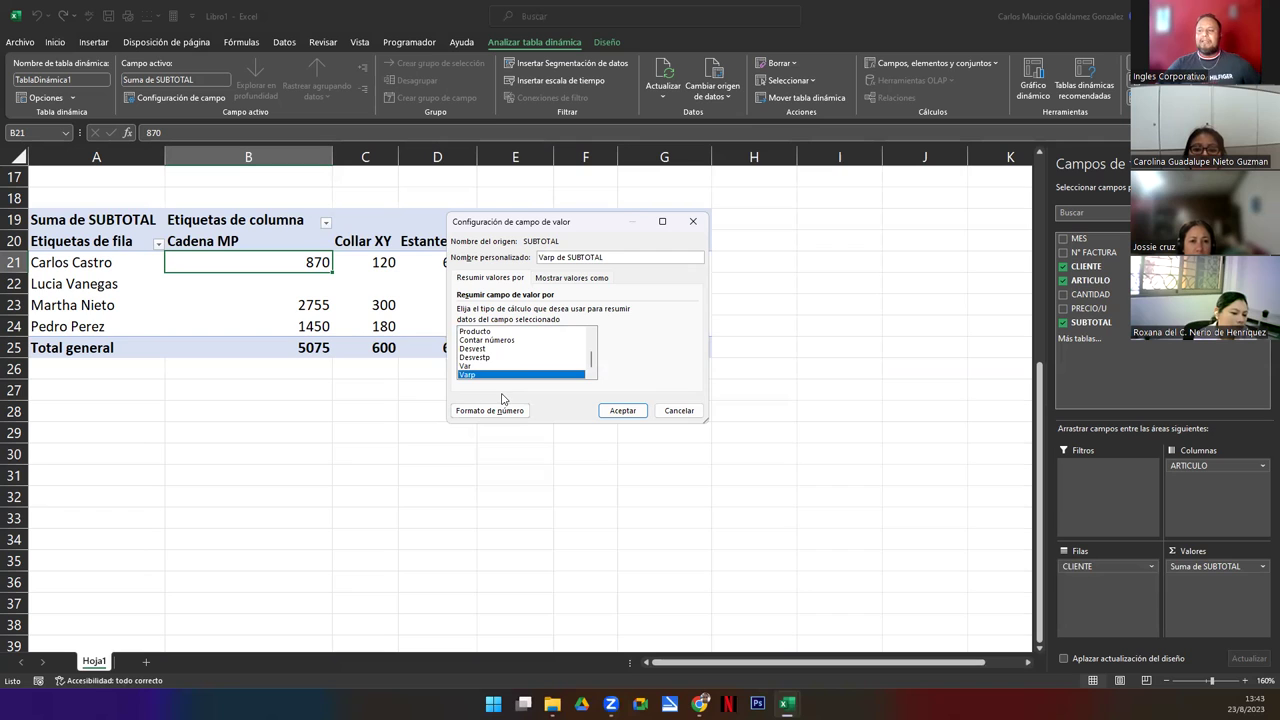
Summarize the SUBTOTAL value field by Recuento and apply the setting.
scroll(540, 370, up, 2)
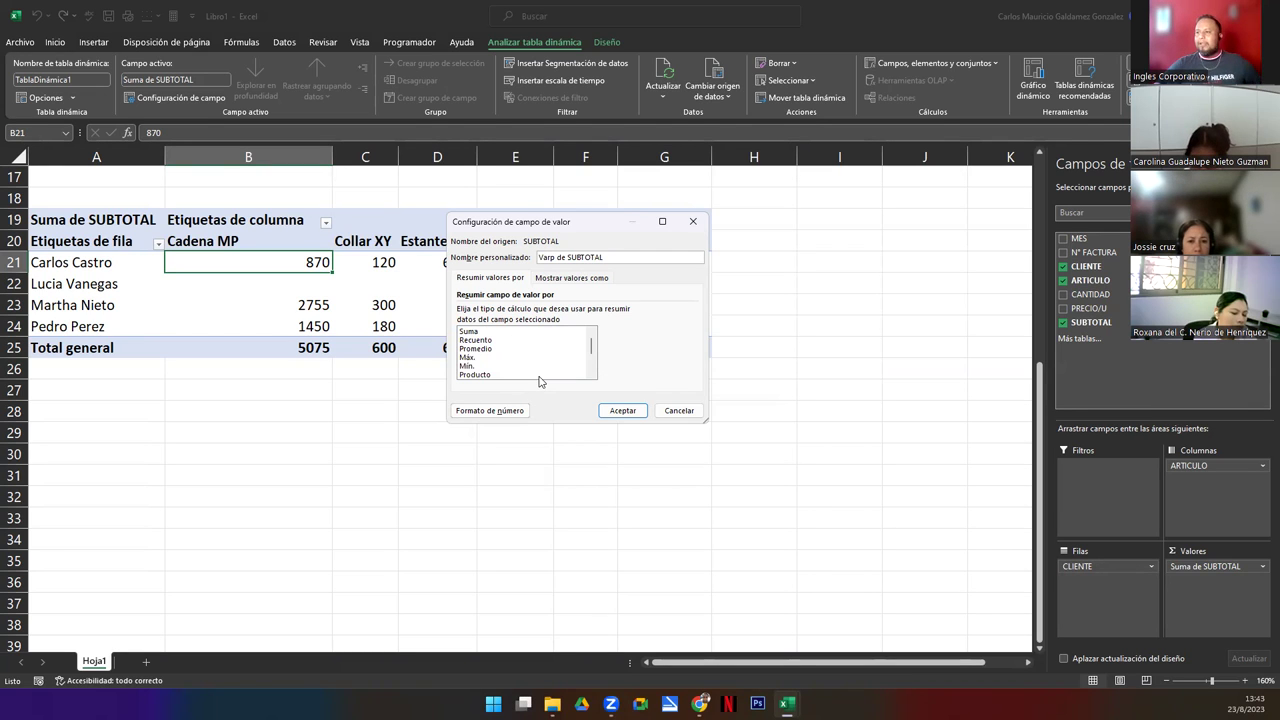
click(472, 342)
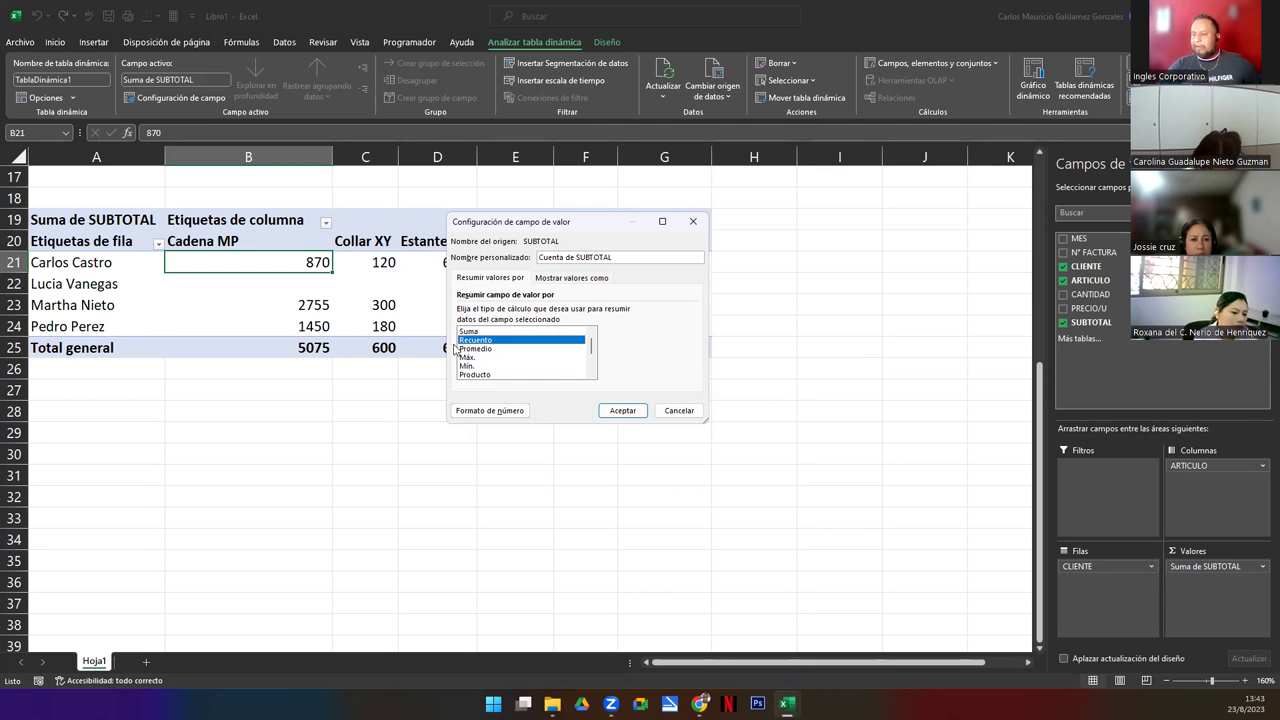
click(620, 411)
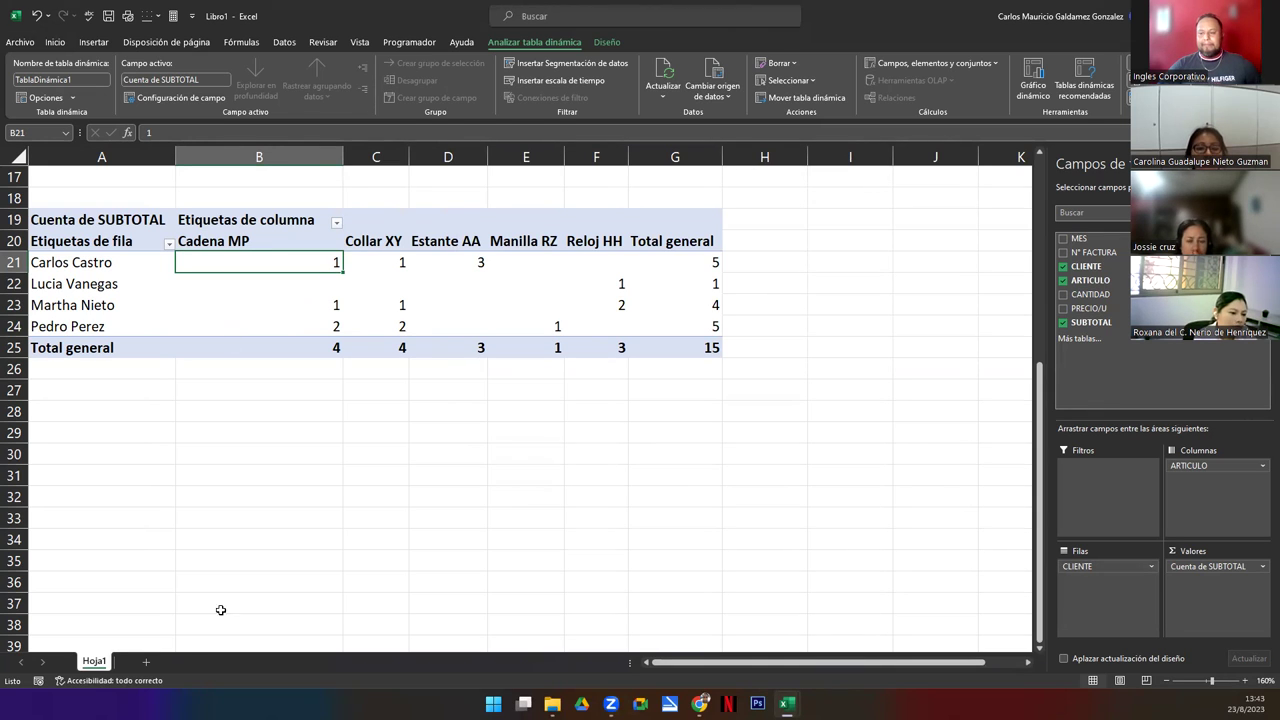
Autofit the width of the sales table's CLIENTE column to its contents.
scroll(183, 577, up, 5)
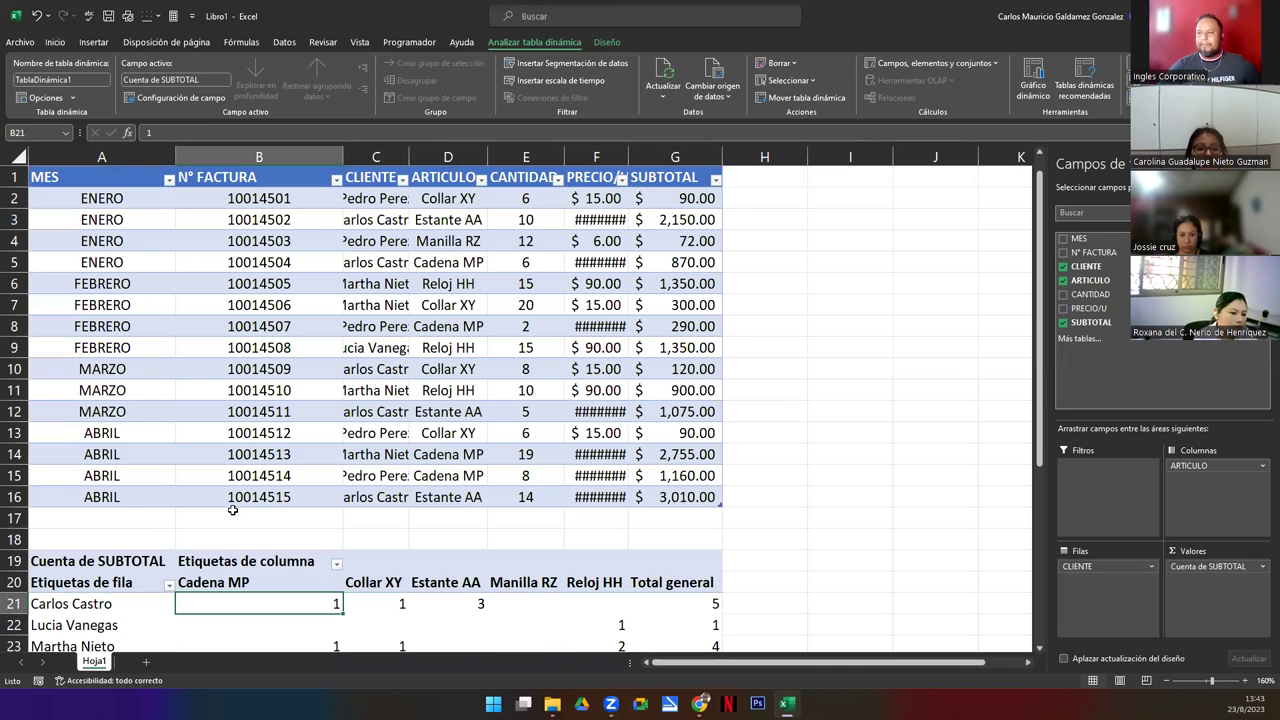
double_click(409, 152)
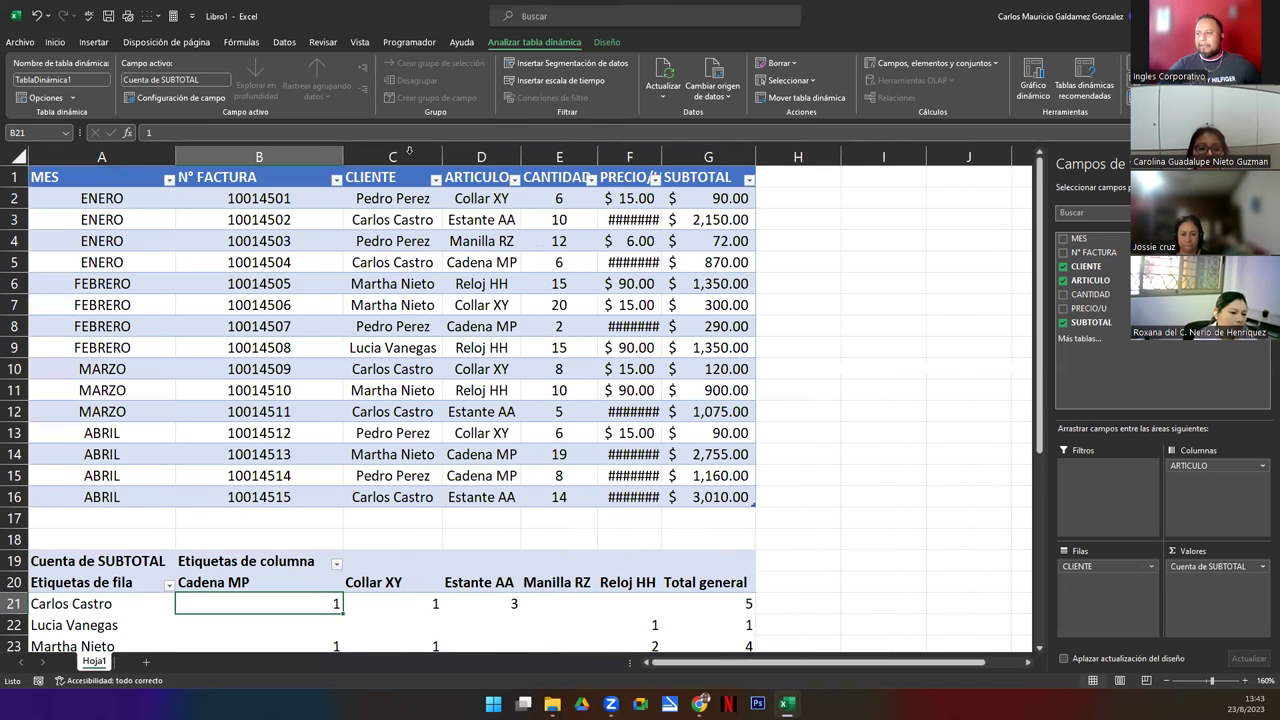
Filter the sales table's CLIENTE column so only the first listed customer is shown.
click(435, 180)
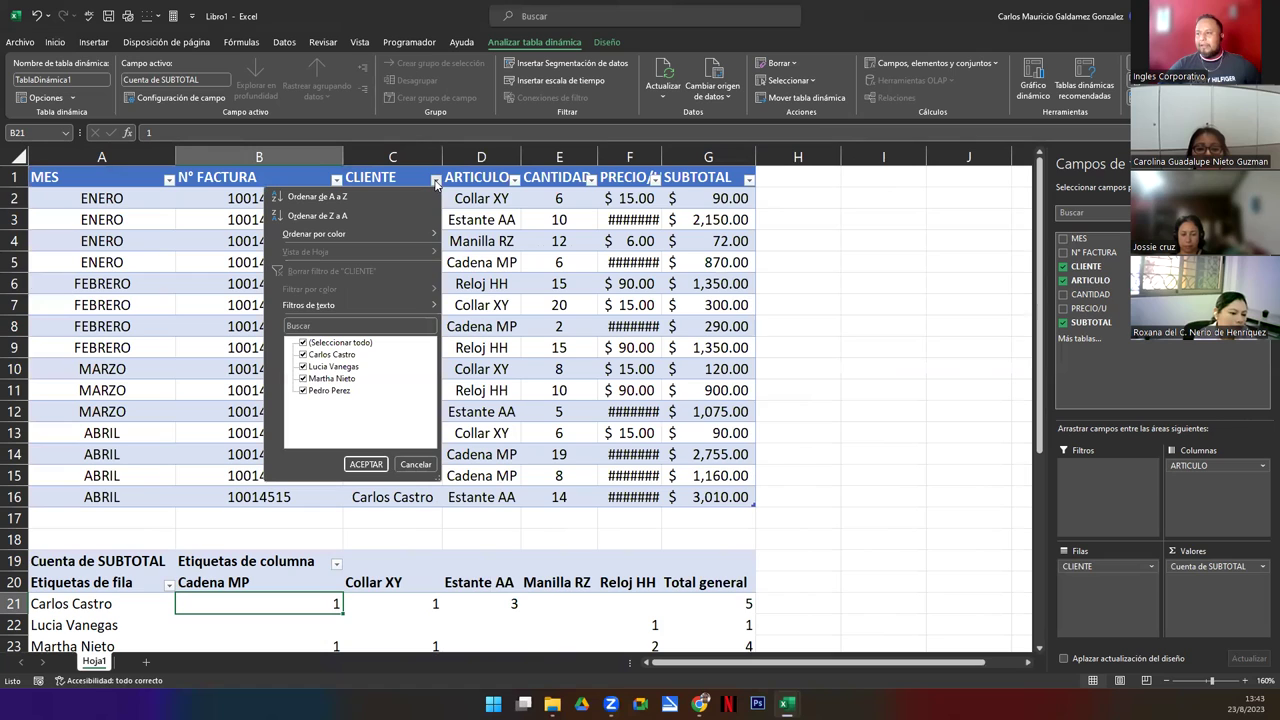
click(303, 355)
click(303, 344)
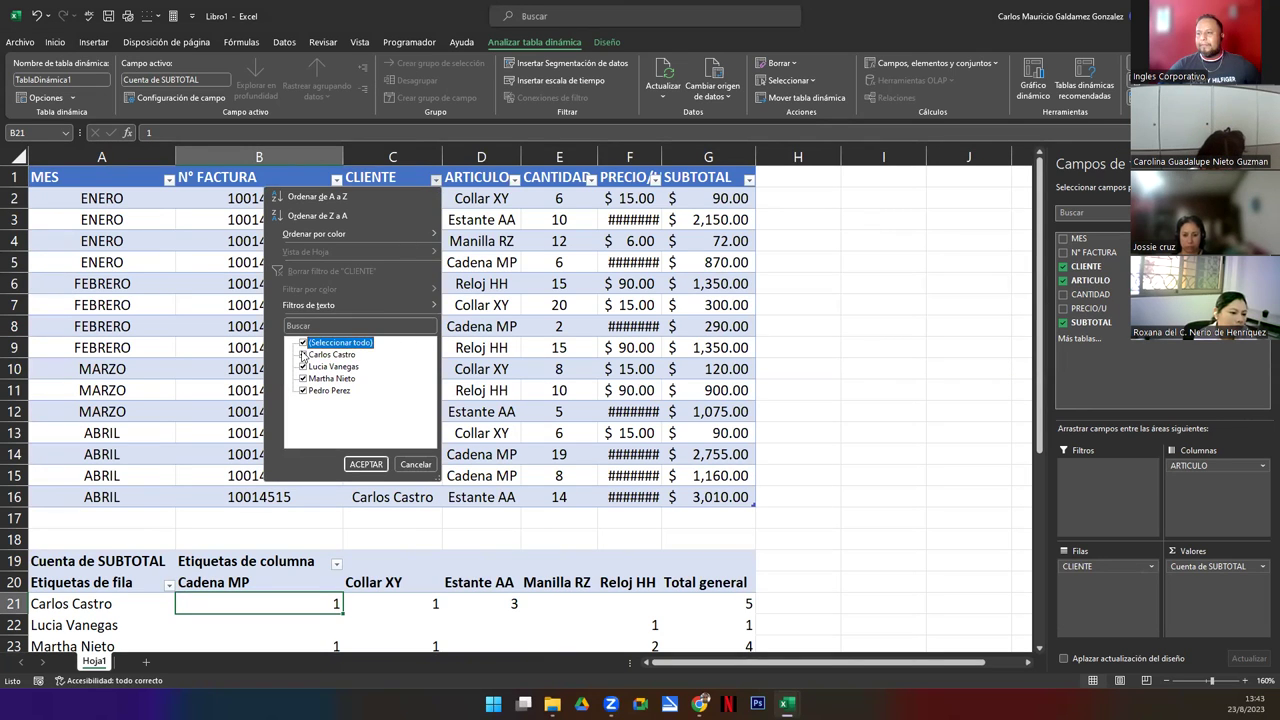
click(303, 344)
click(303, 355)
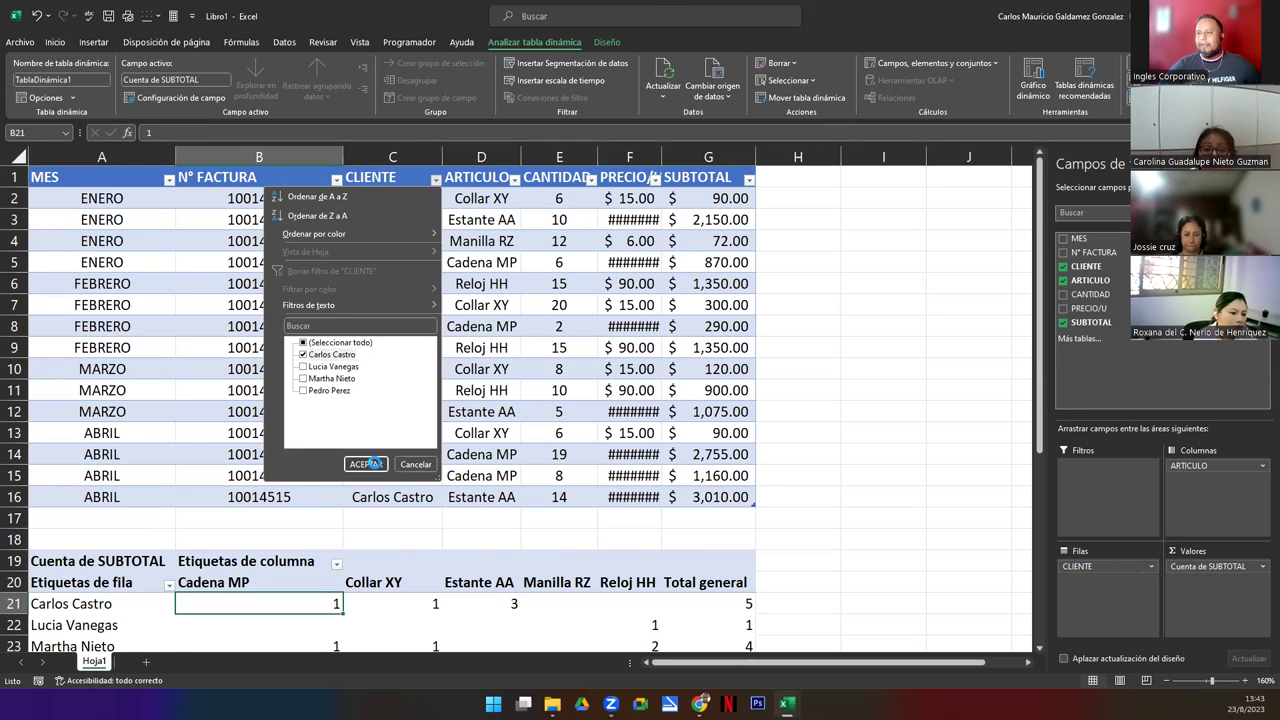
click(366, 464)
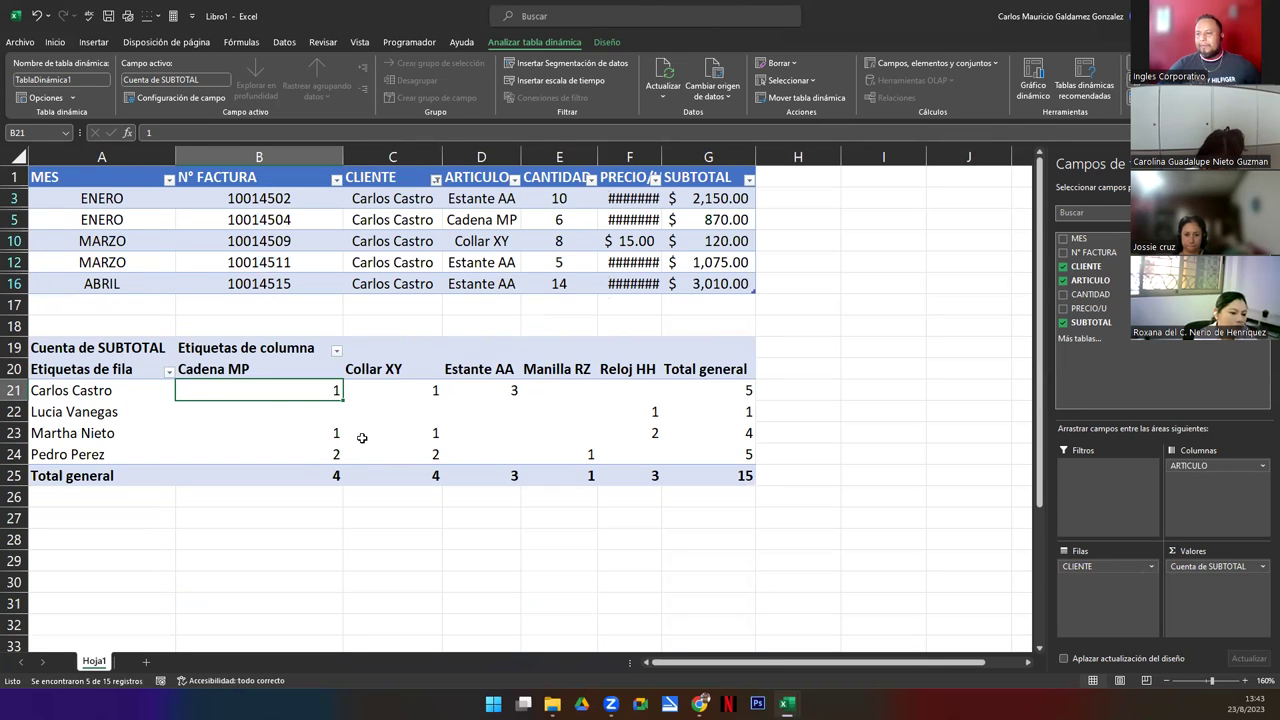
Compare the filtered customer's articles in the sales table with that customer's counts and total in the PivotTable.
click(466, 220)
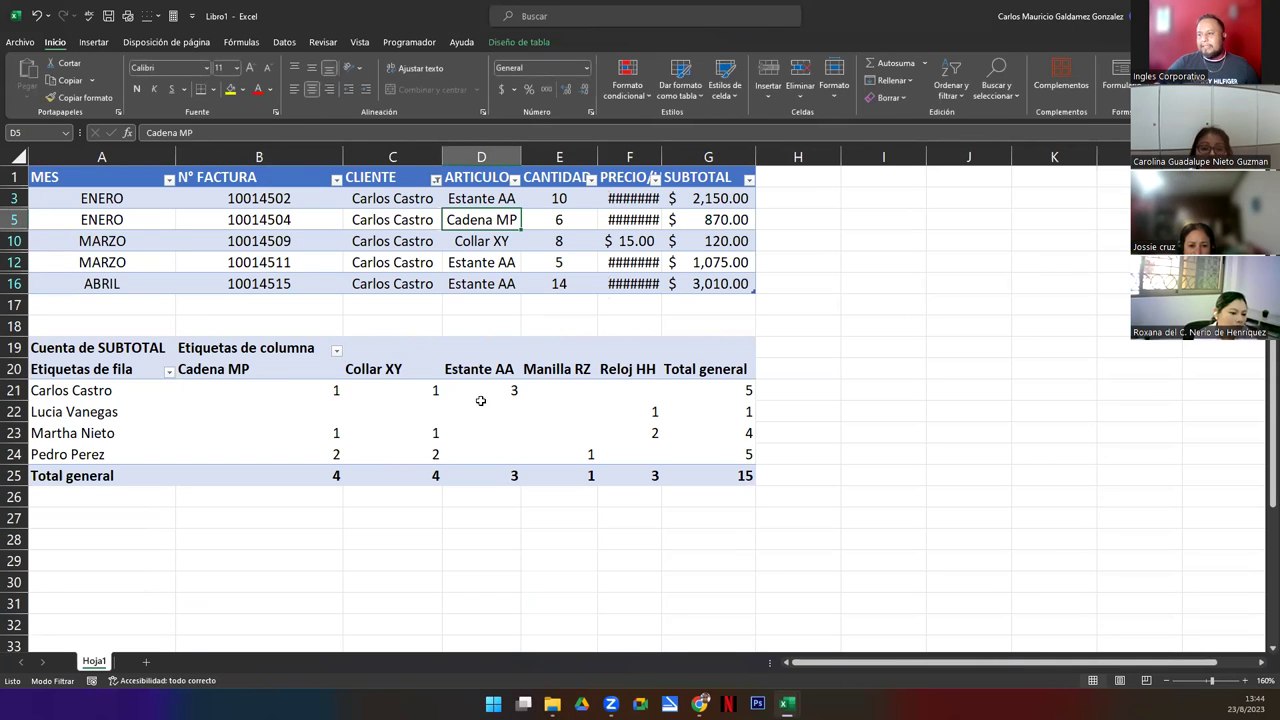
click(404, 392)
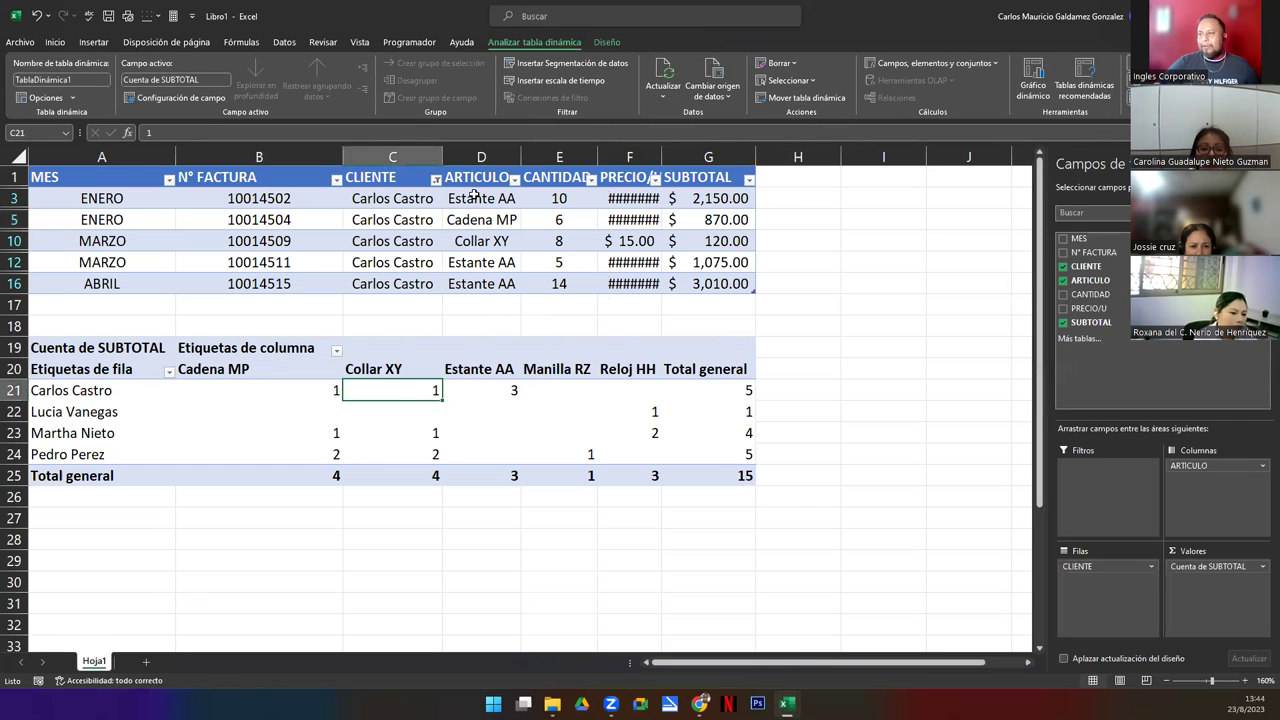
click(481, 262)
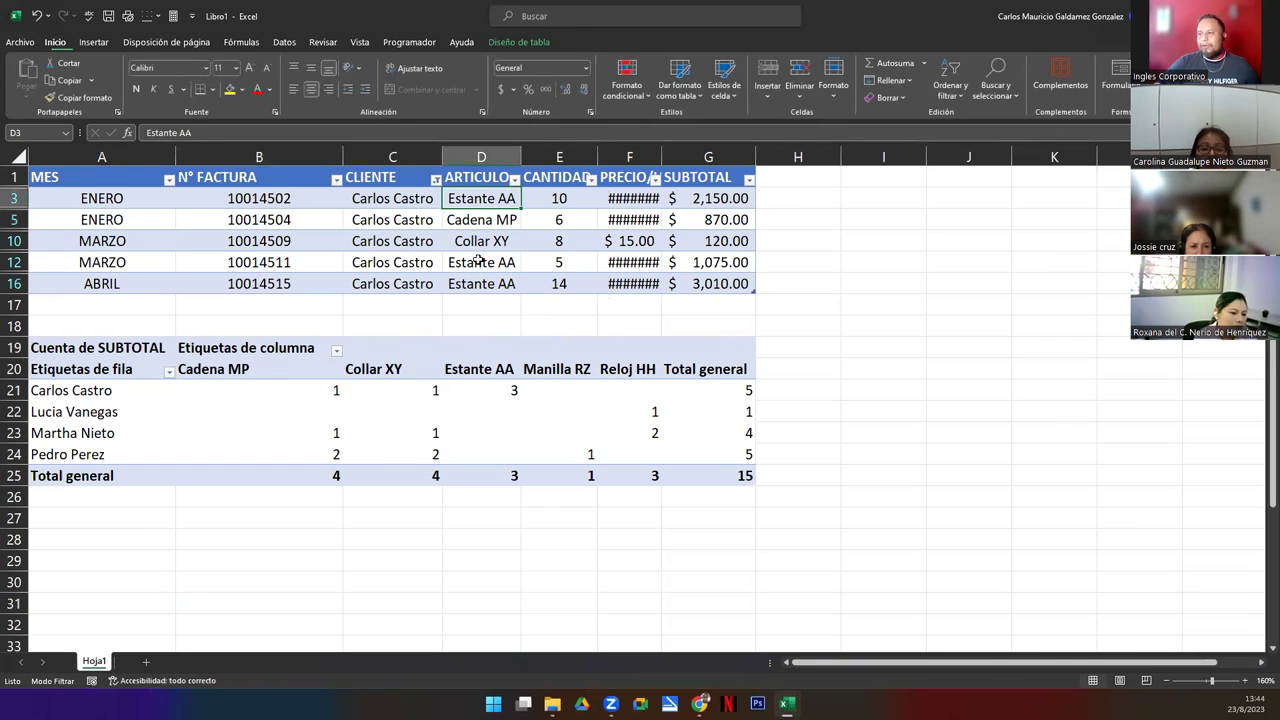
click(499, 390)
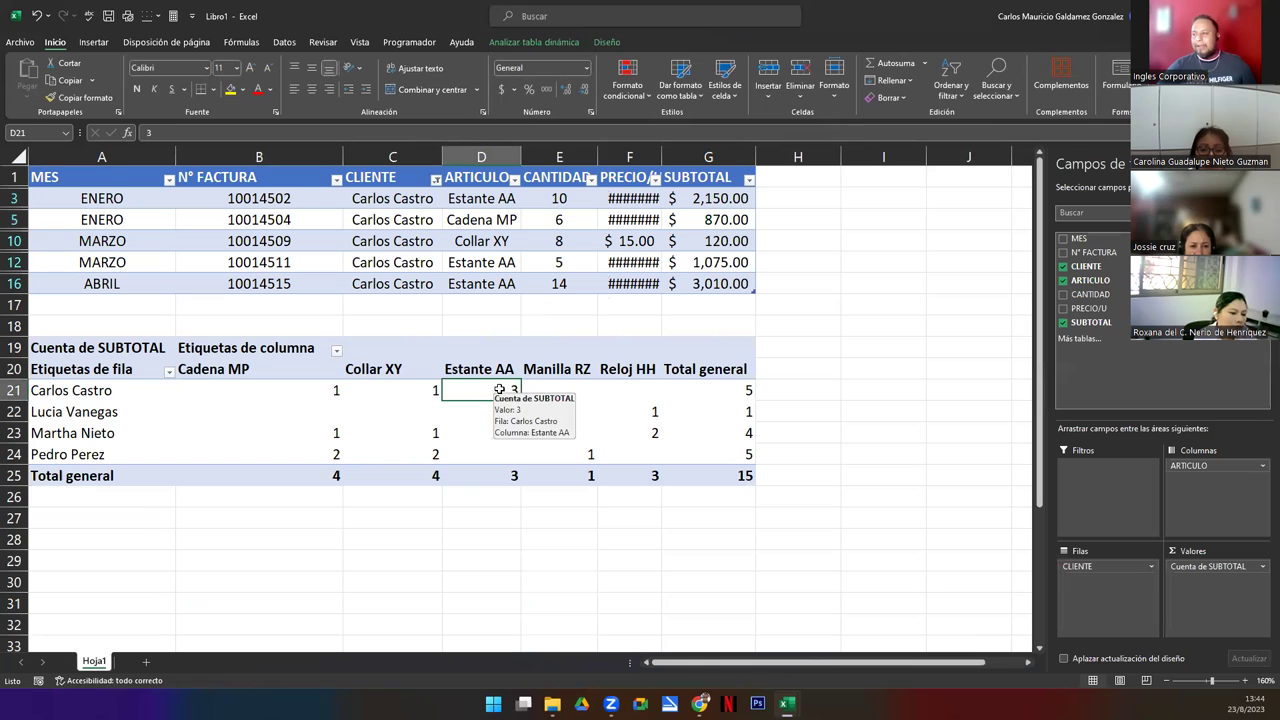
click(701, 390)
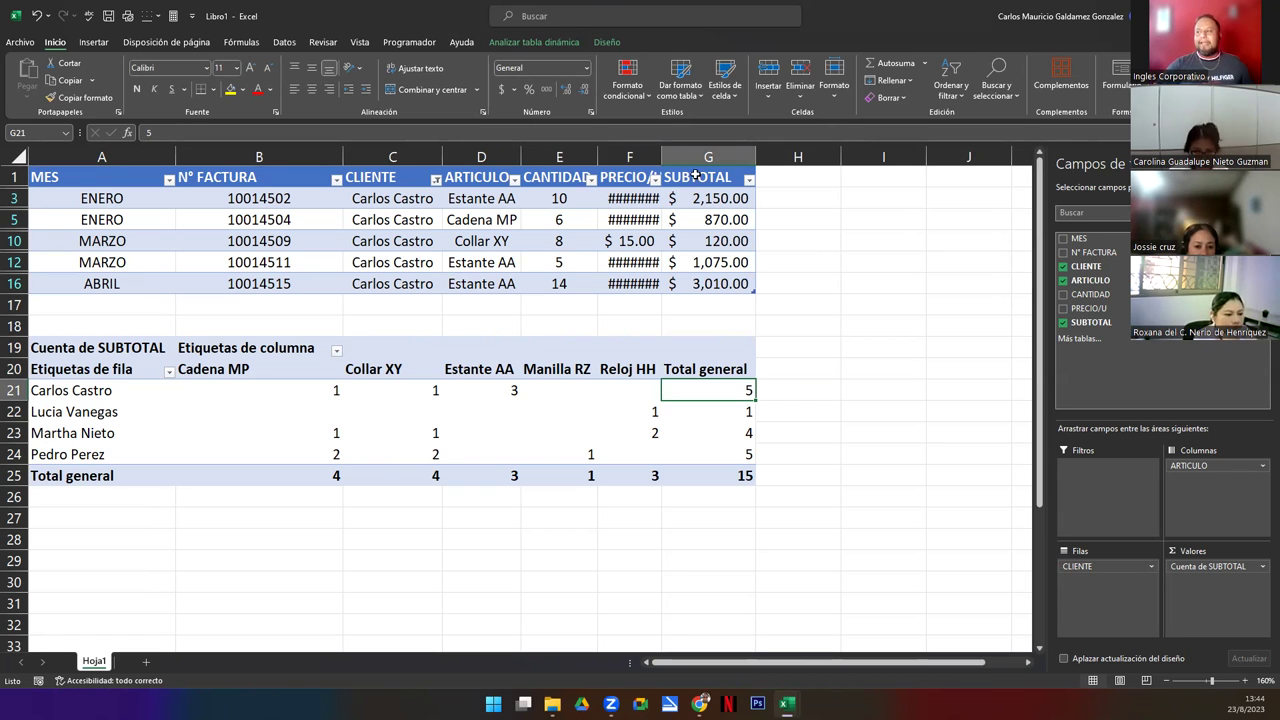
Autofit the width of the PRECIO/U column so its prices are fully readable.
click(655, 157)
double_click(660, 157)
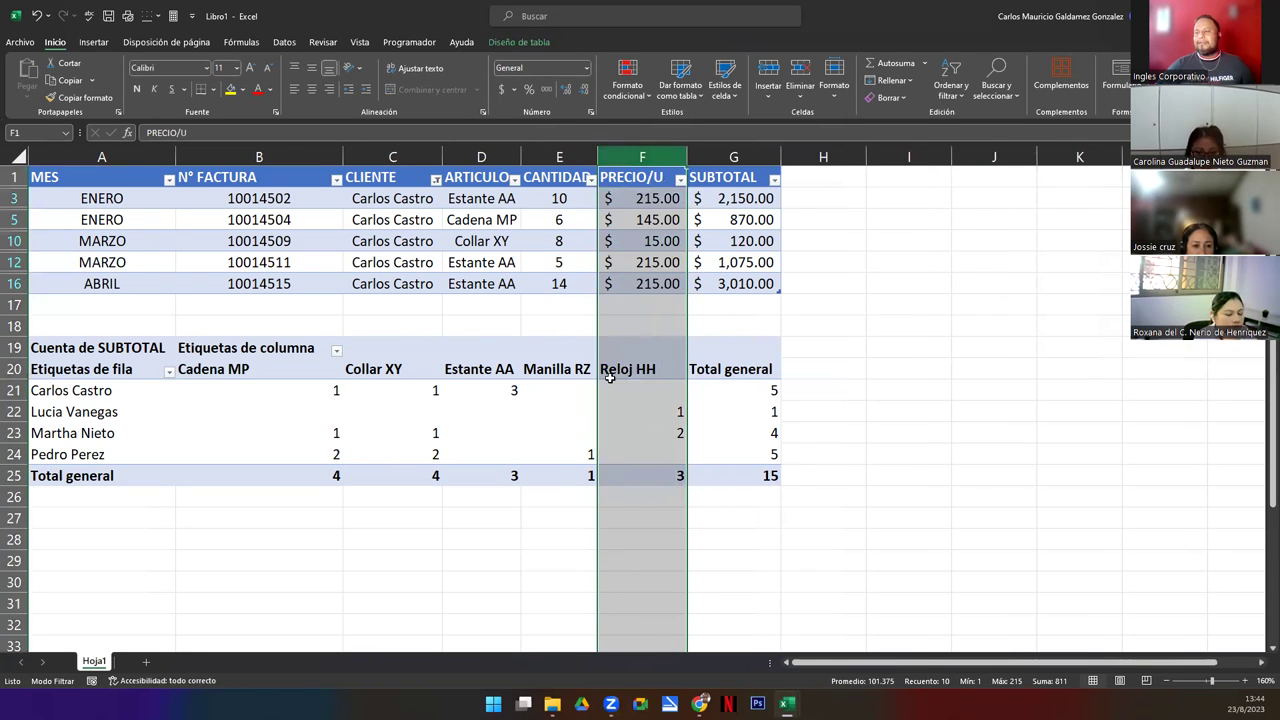
click(533, 410)
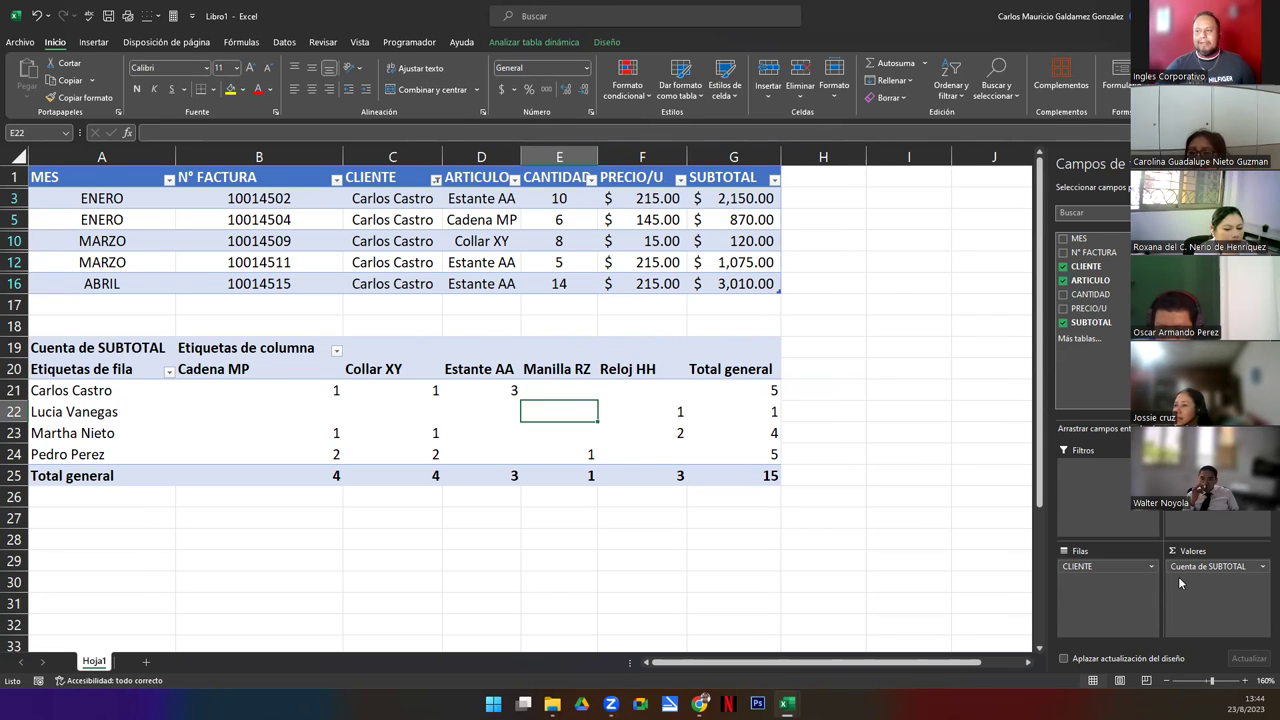
Clear the CLIENTE filter from the sales table and return to the PivotTable below it.
click(435, 179)
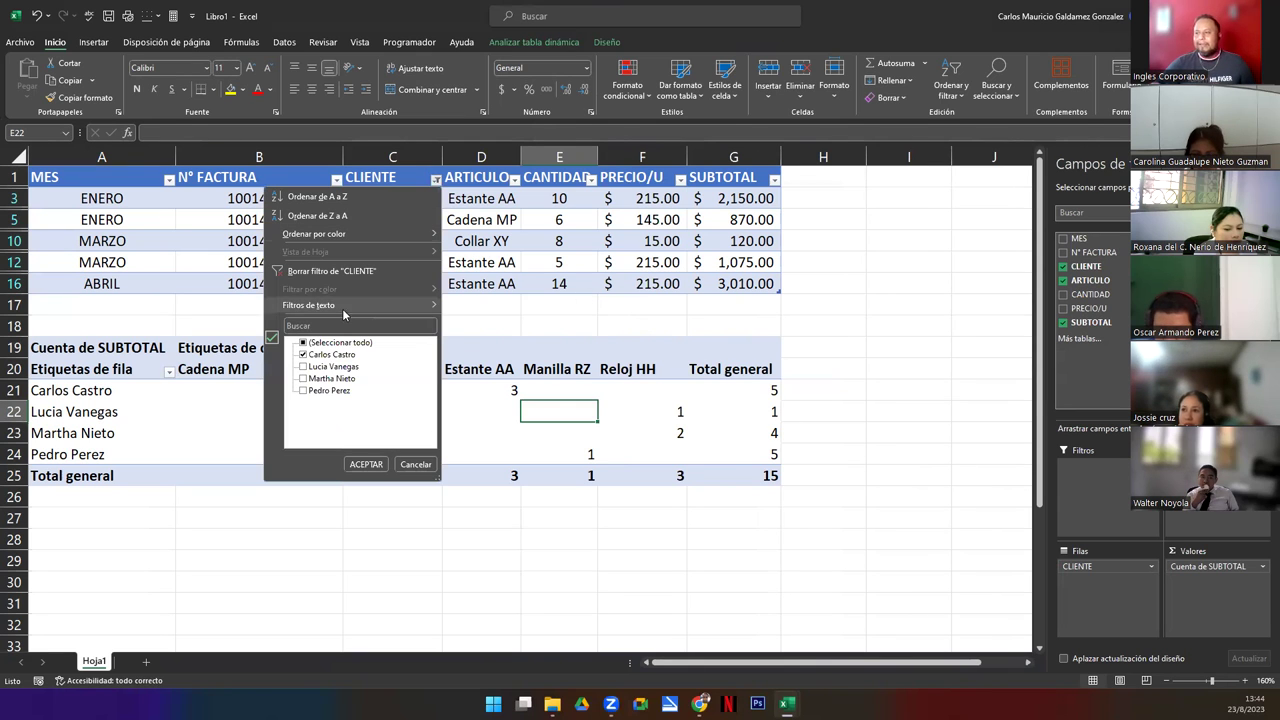
click(291, 272)
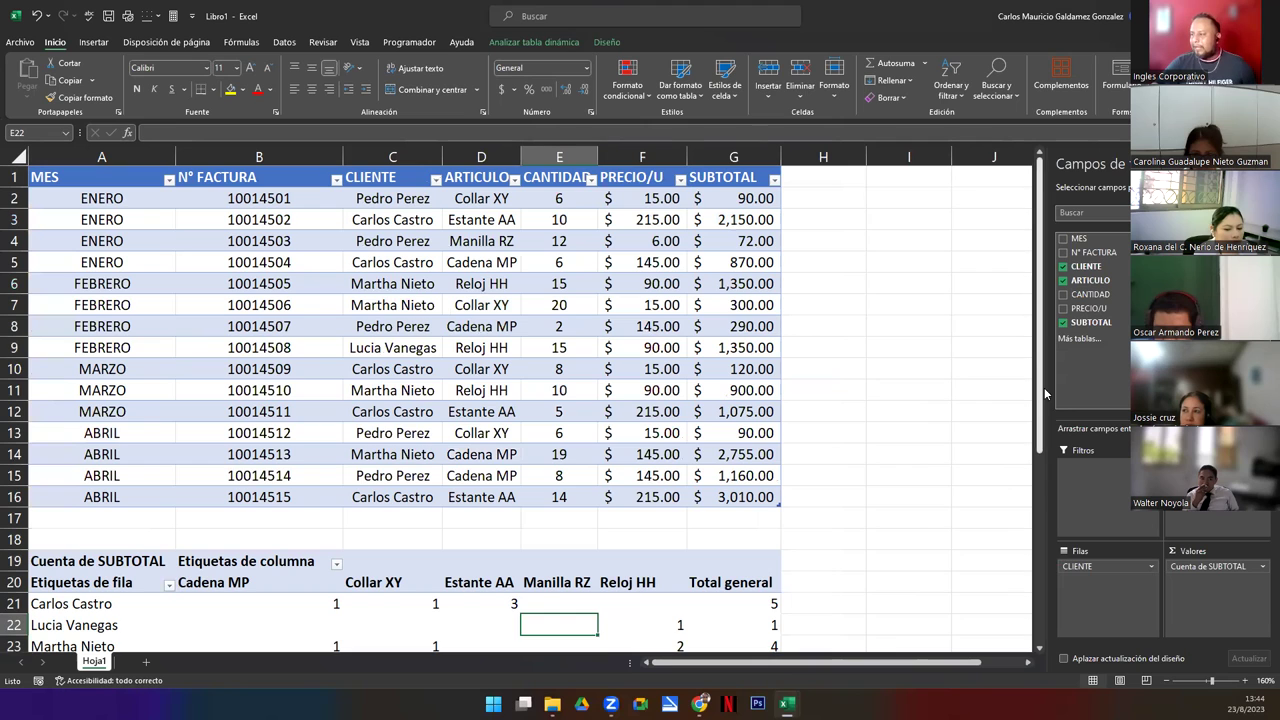
scroll(1040, 393, down, 3)
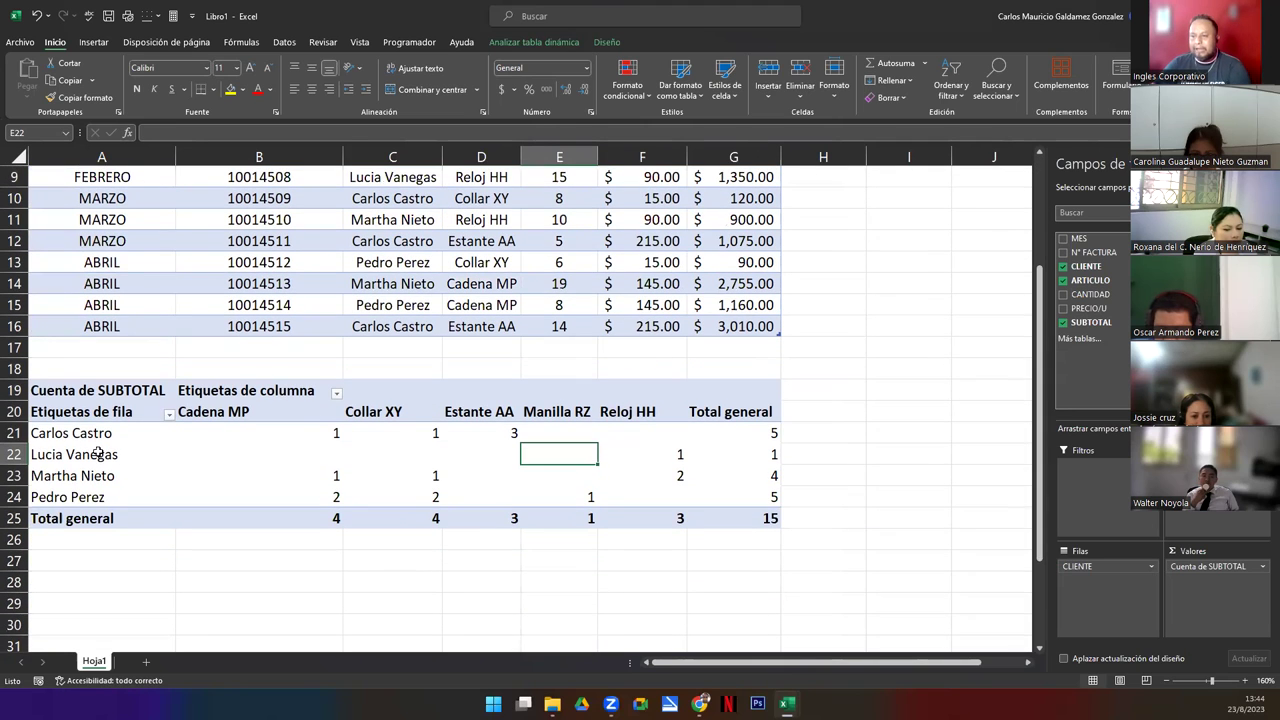
Add the N° FACTURA field to the PivotTable rows beneath CLIENTE, and widen column F so the PRECIO/U prices are fully readable.
click(74, 425)
click(84, 434)
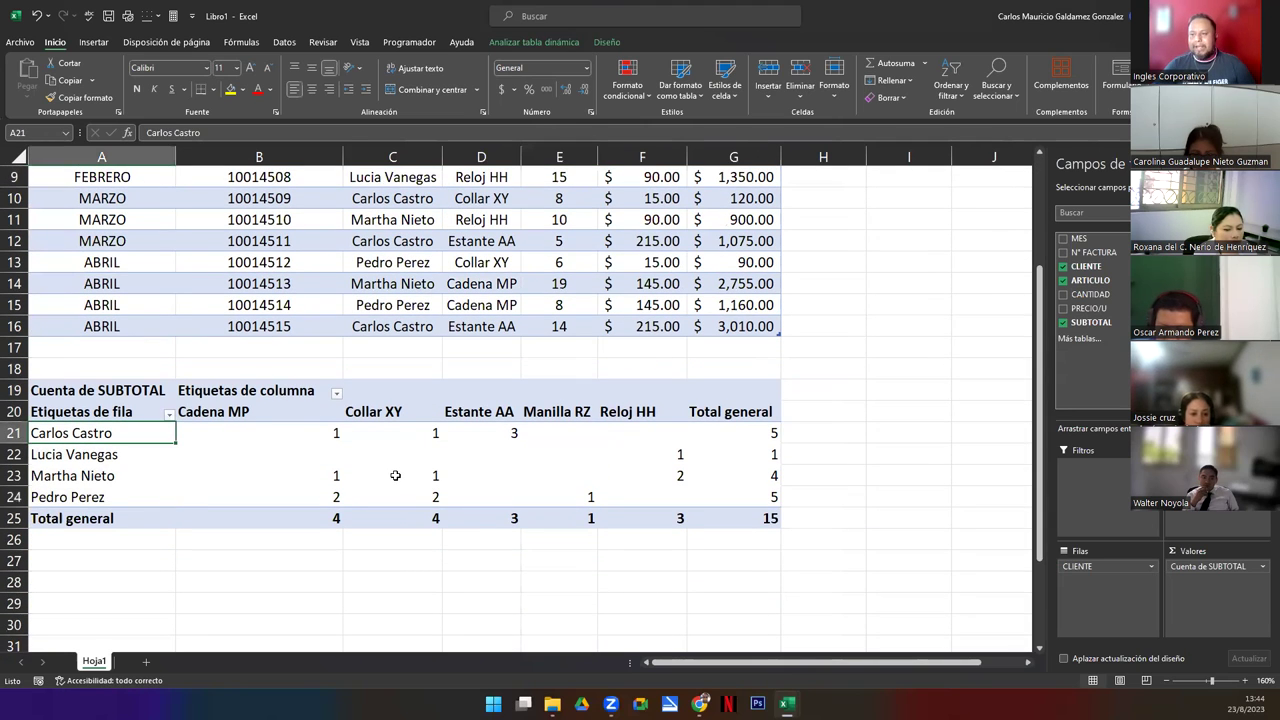
mouse_move(395, 475)
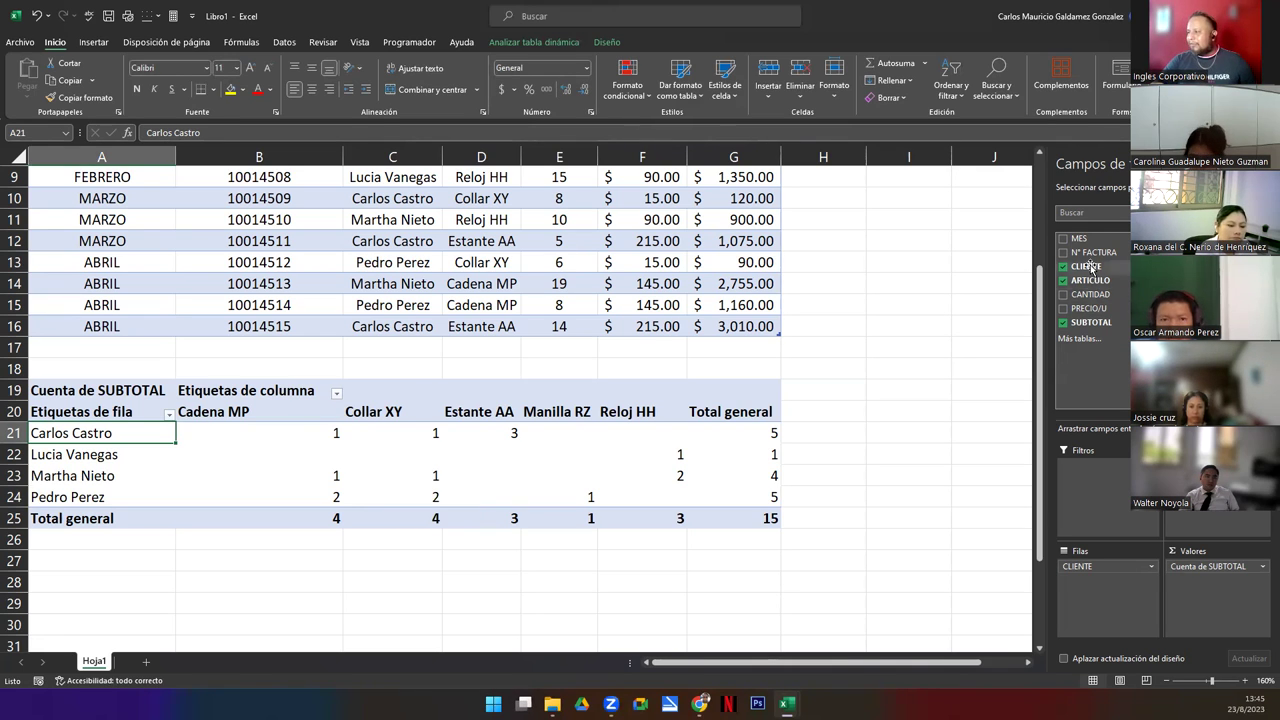
drag(1092, 252, 1103, 582)
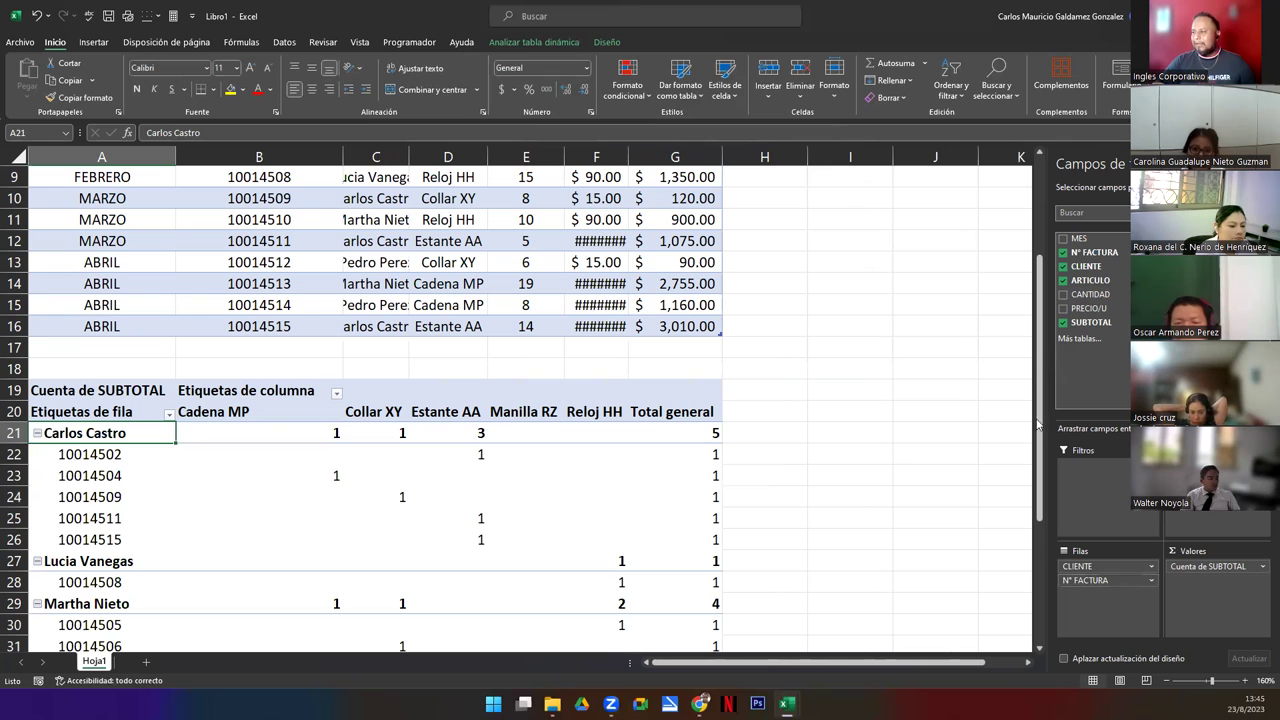
drag(627, 158, 653, 158)
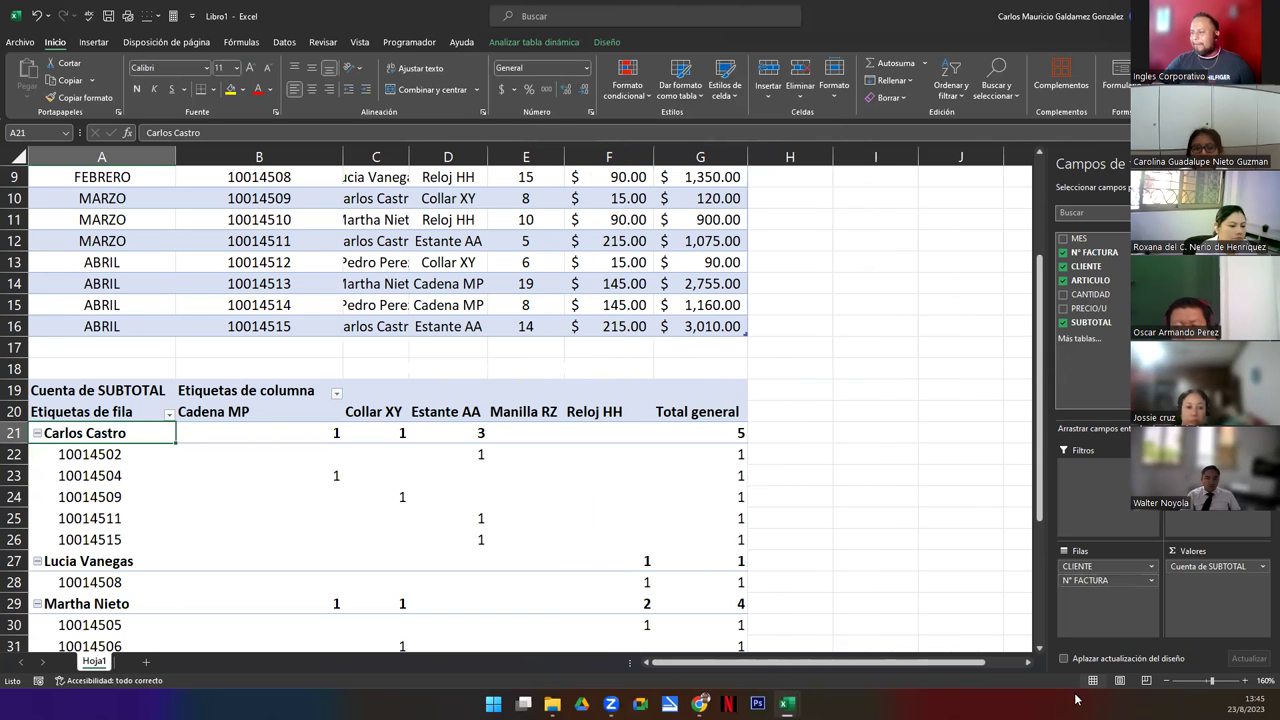
Examine the invoice numbers listed under each customer in the PivotTable down to the grand total row.
click(1040, 648)
drag(1040, 652, 1040, 652)
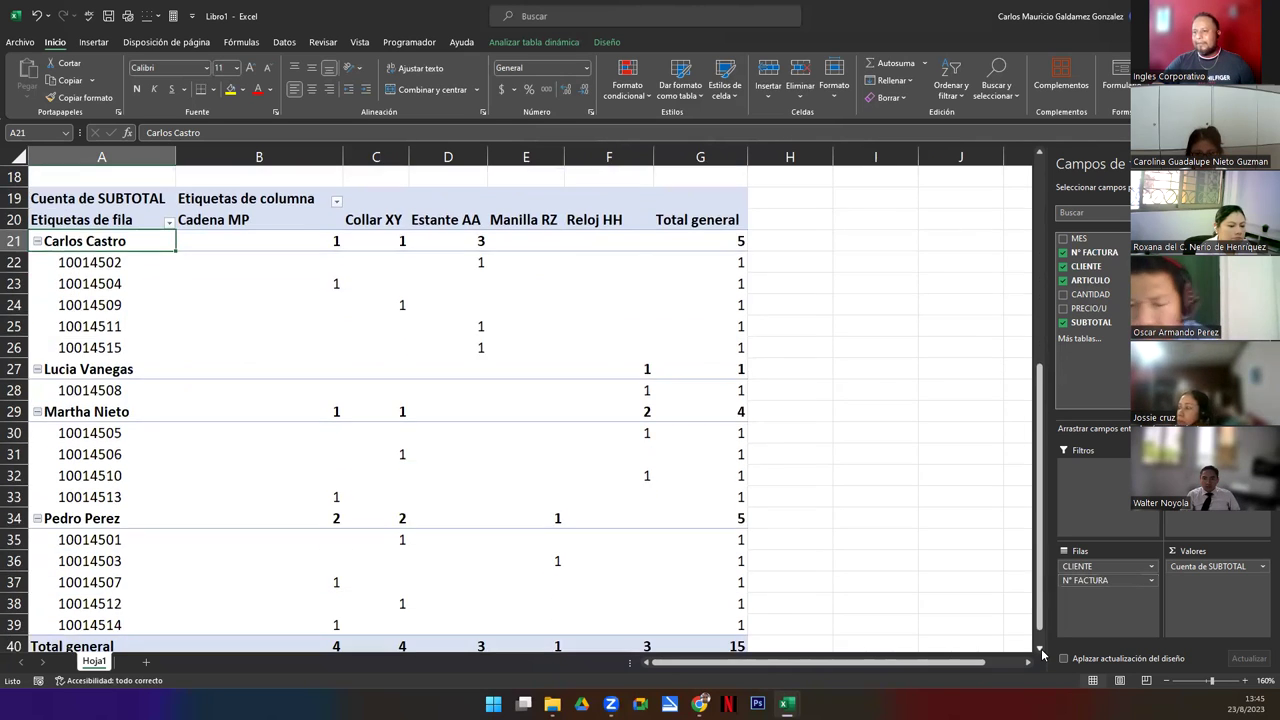
scroll(671, 499, down, 5)
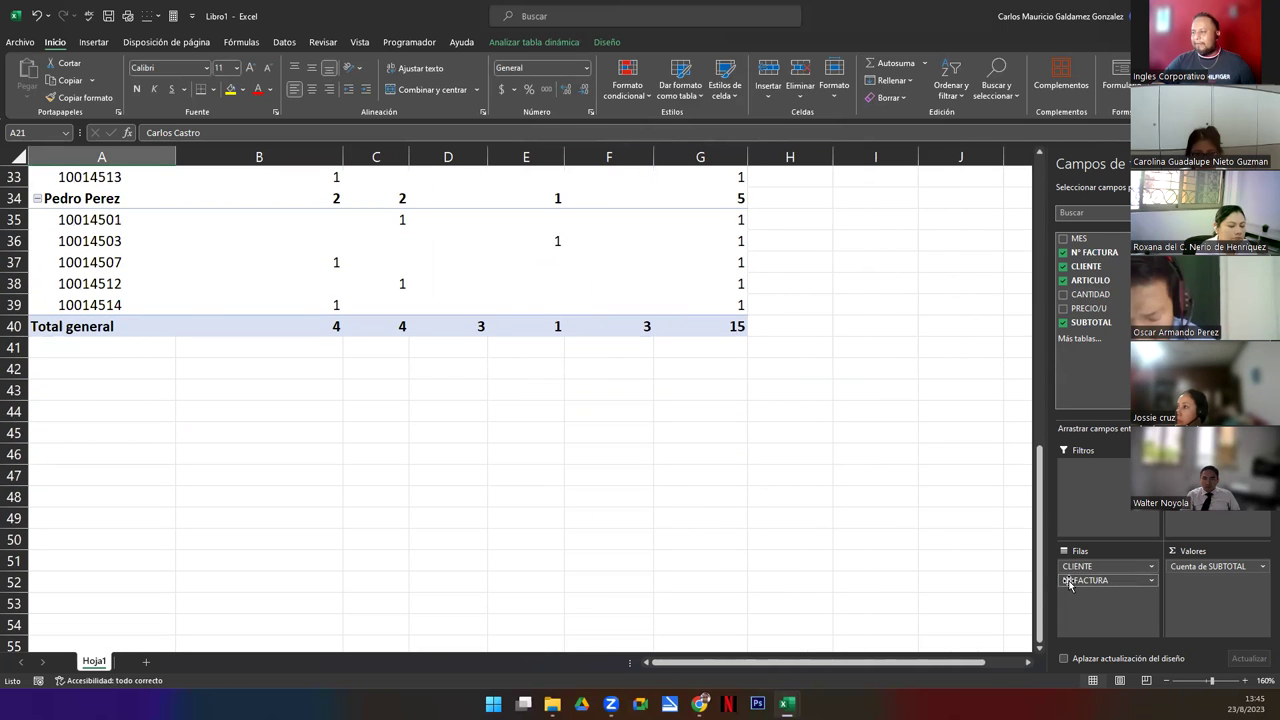
scroll(622, 454, down, 1)
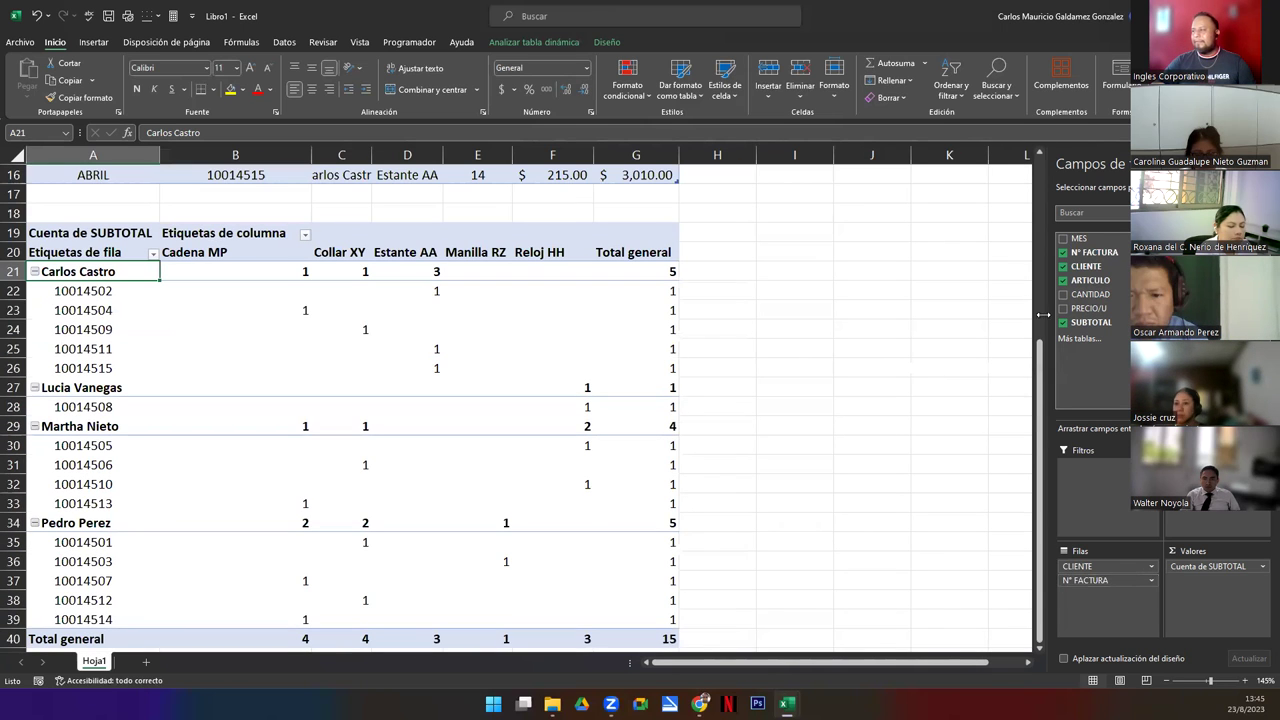
drag(1040, 470, 1040, 652)
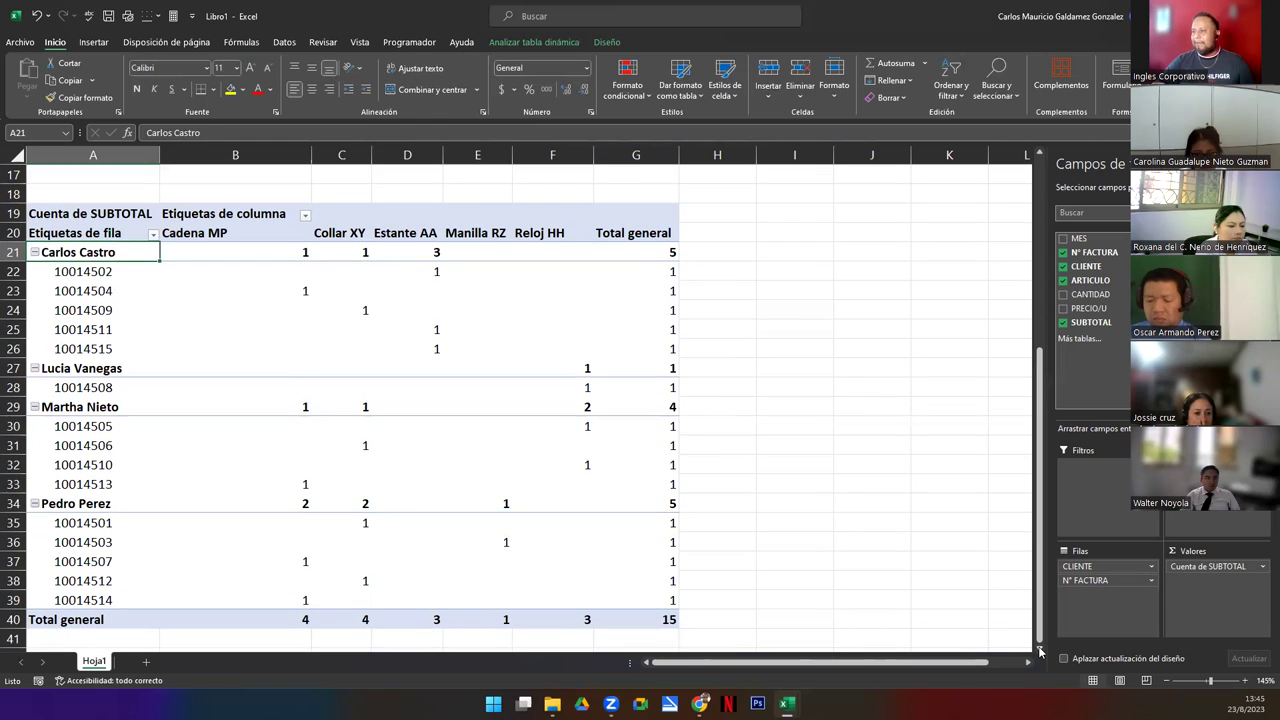
click(1040, 650)
click(1040, 650)
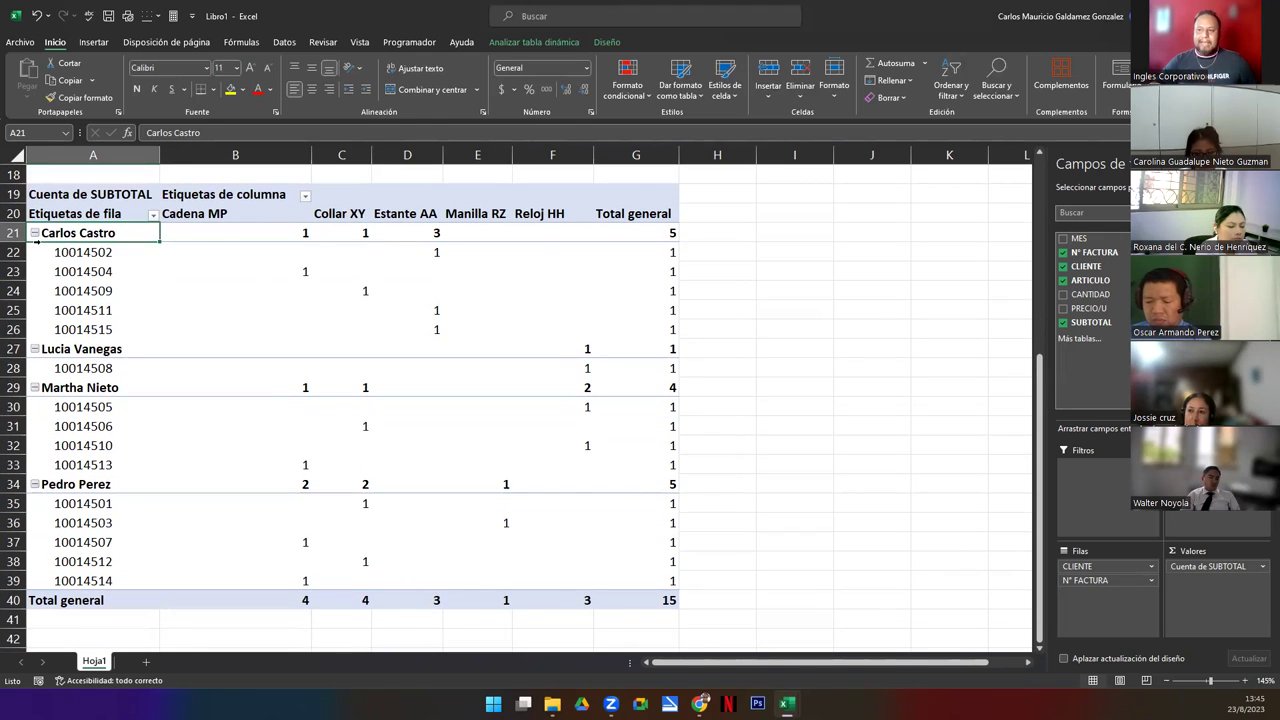
drag(70, 256, 98, 343)
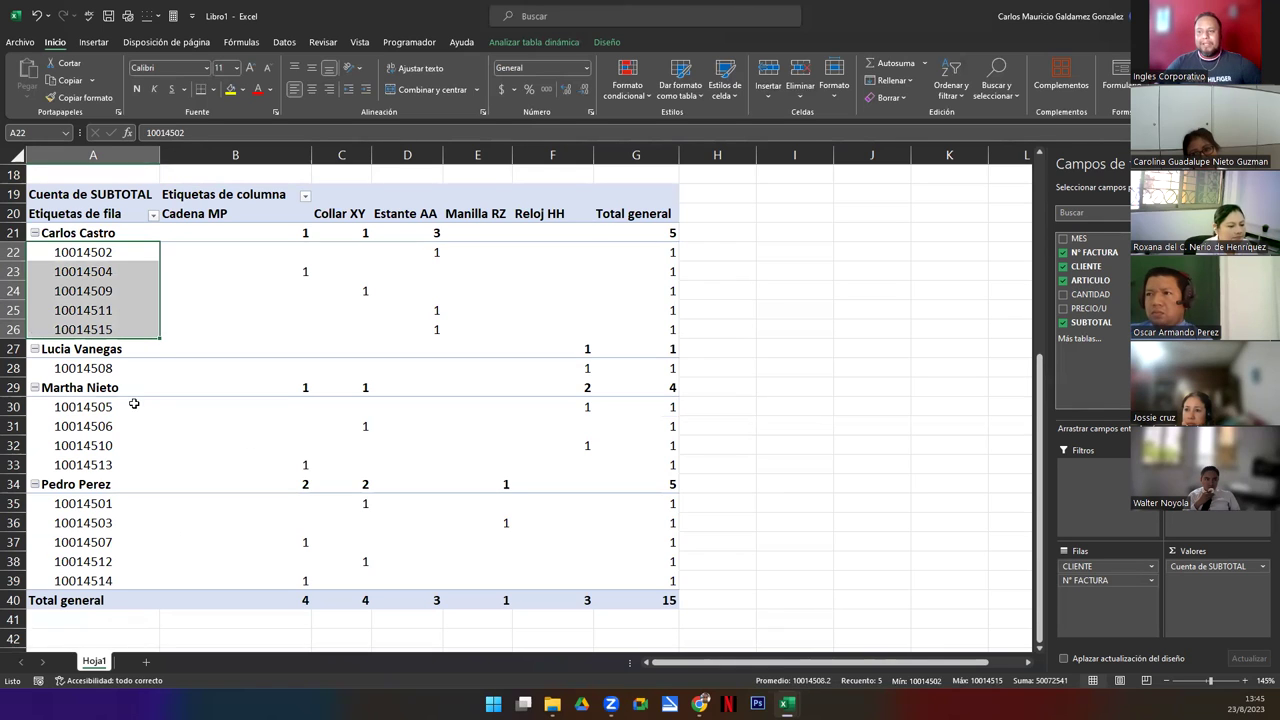
click(103, 368)
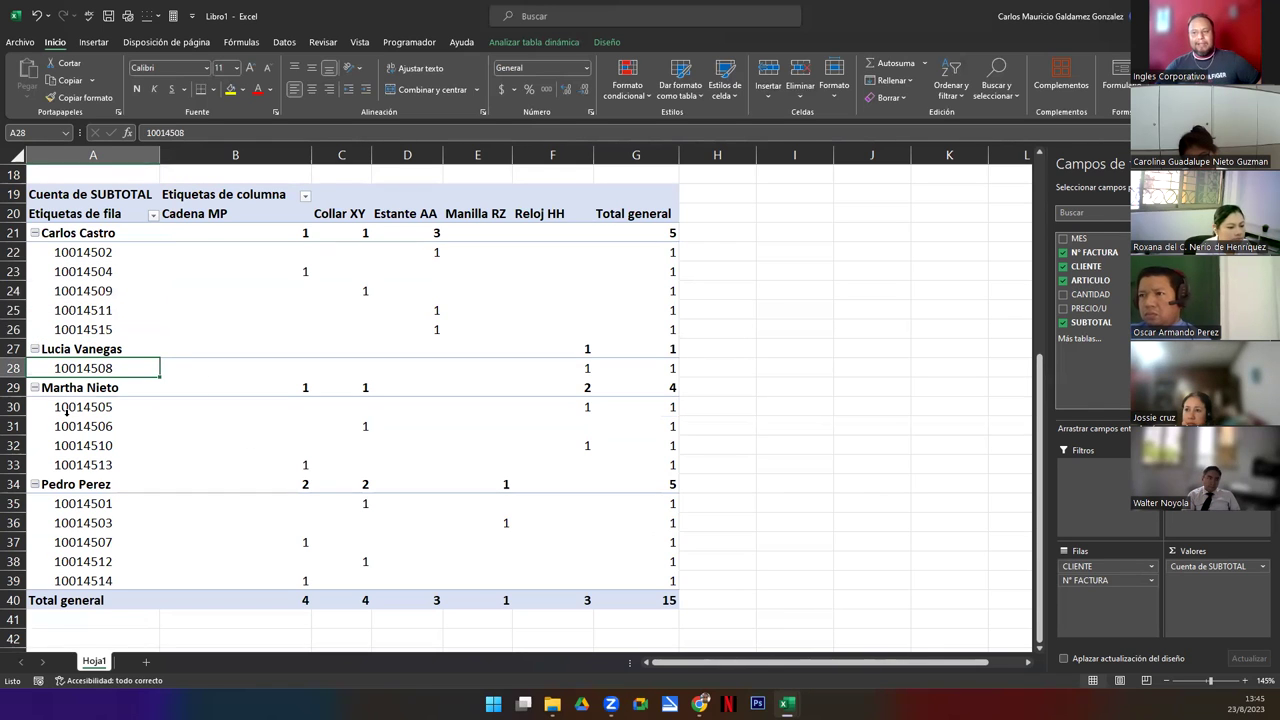
drag(67, 407, 97, 578)
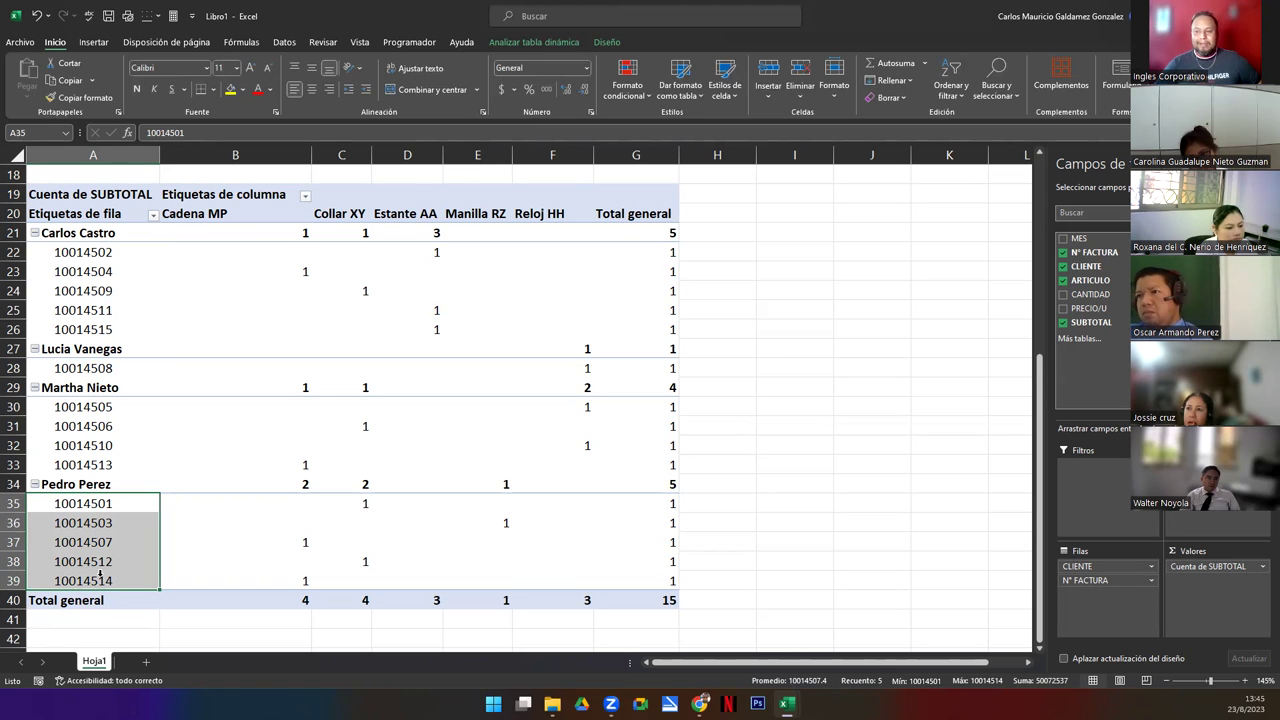
Collapse the invoice details of all four customers in the PivotTable, working from the last customer up to the first.
click(35, 484)
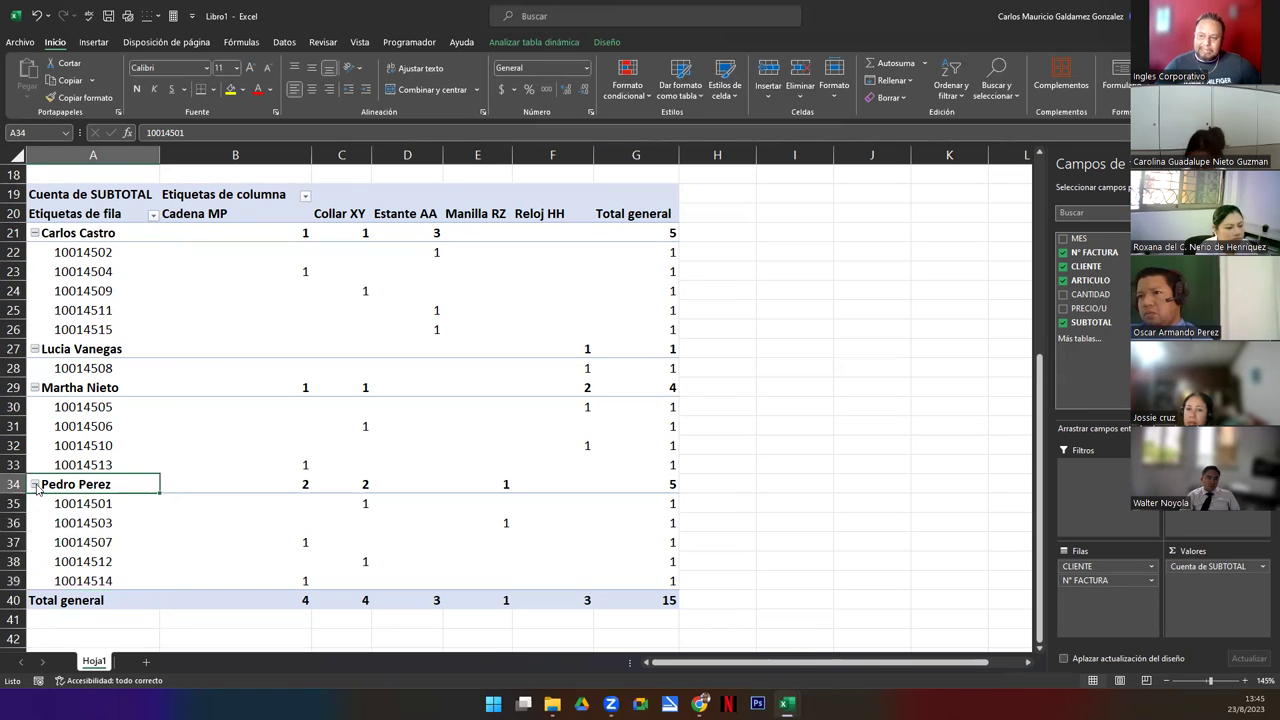
click(34, 387)
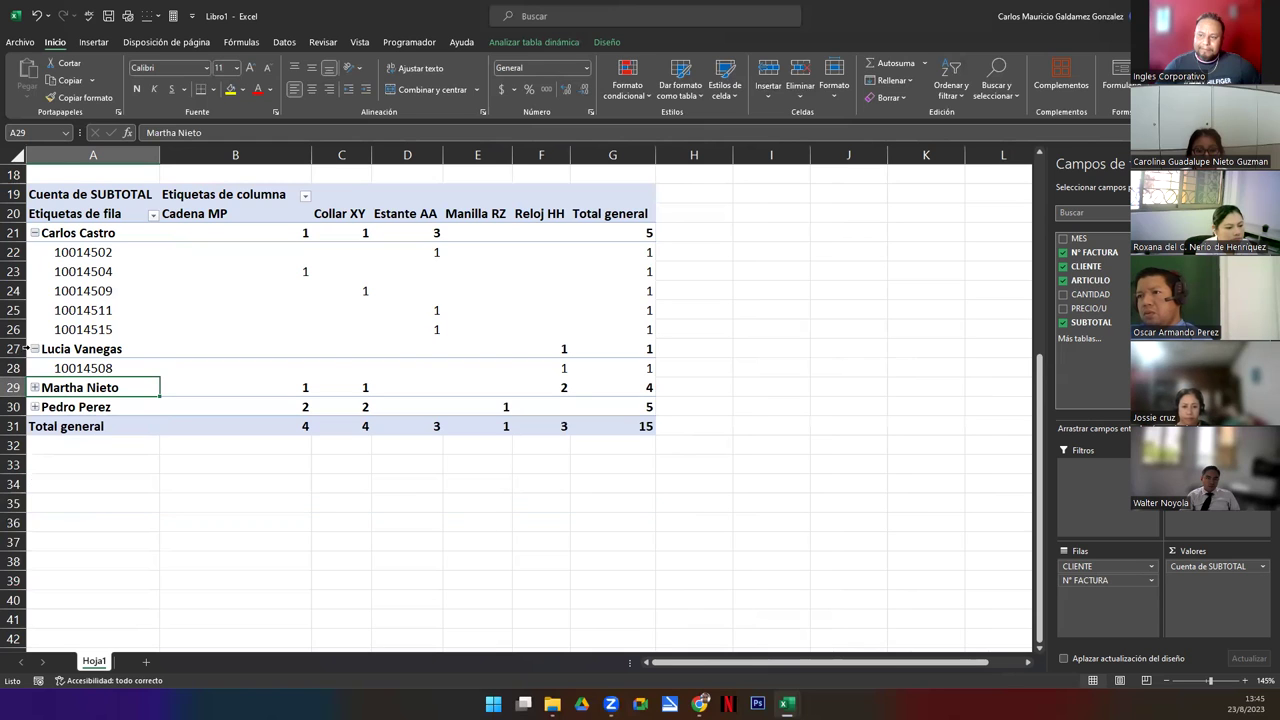
click(34, 349)
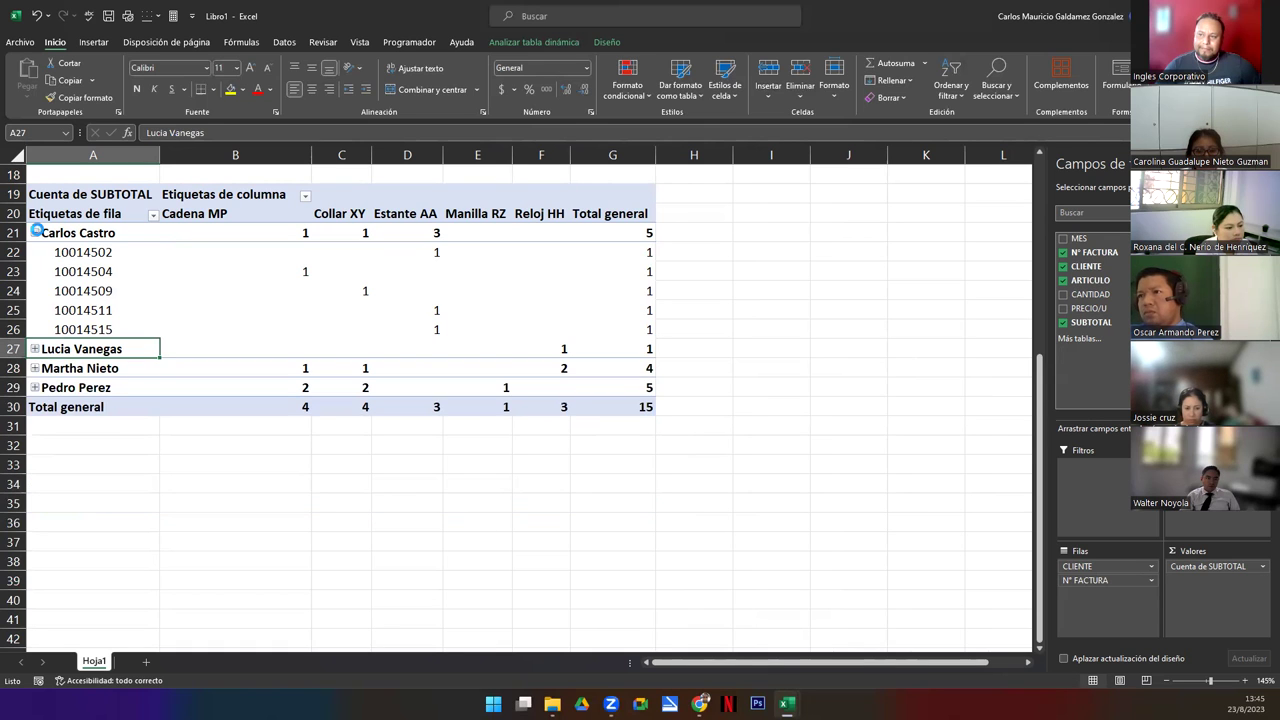
click(35, 232)
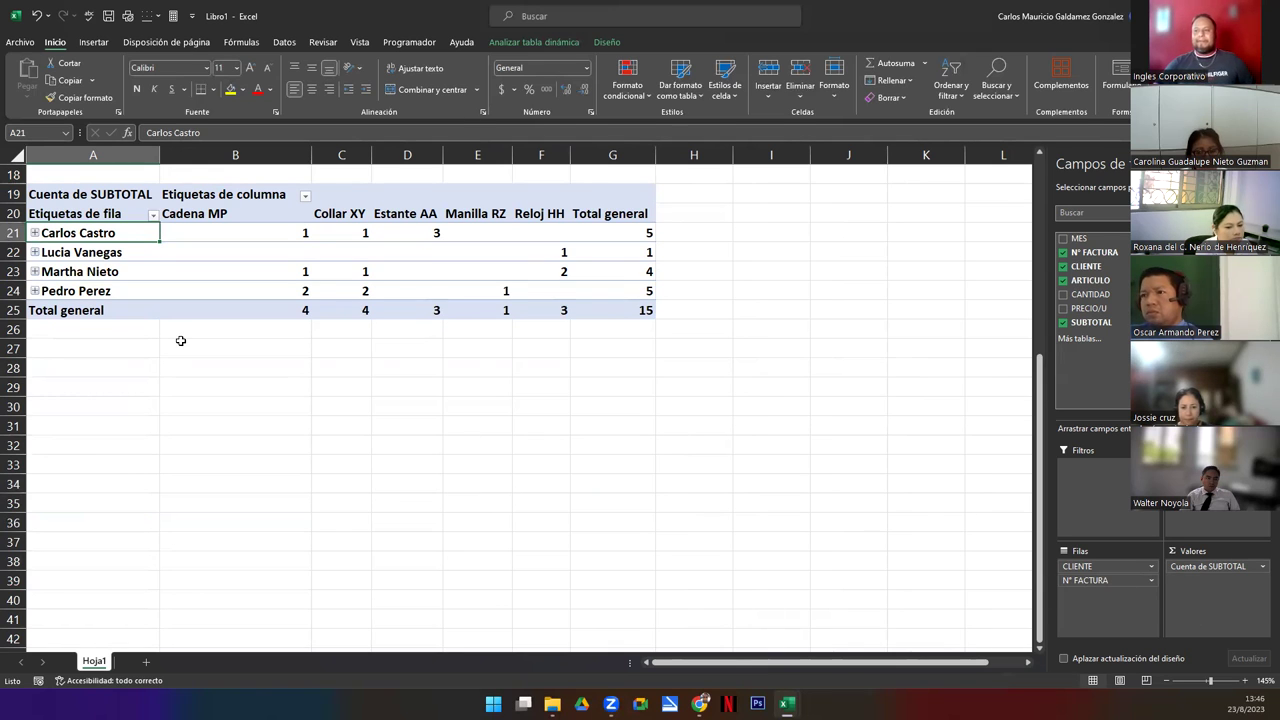
Expand all four customers in the PivotTable again to show their individual invoices.
click(35, 232)
click(34, 348)
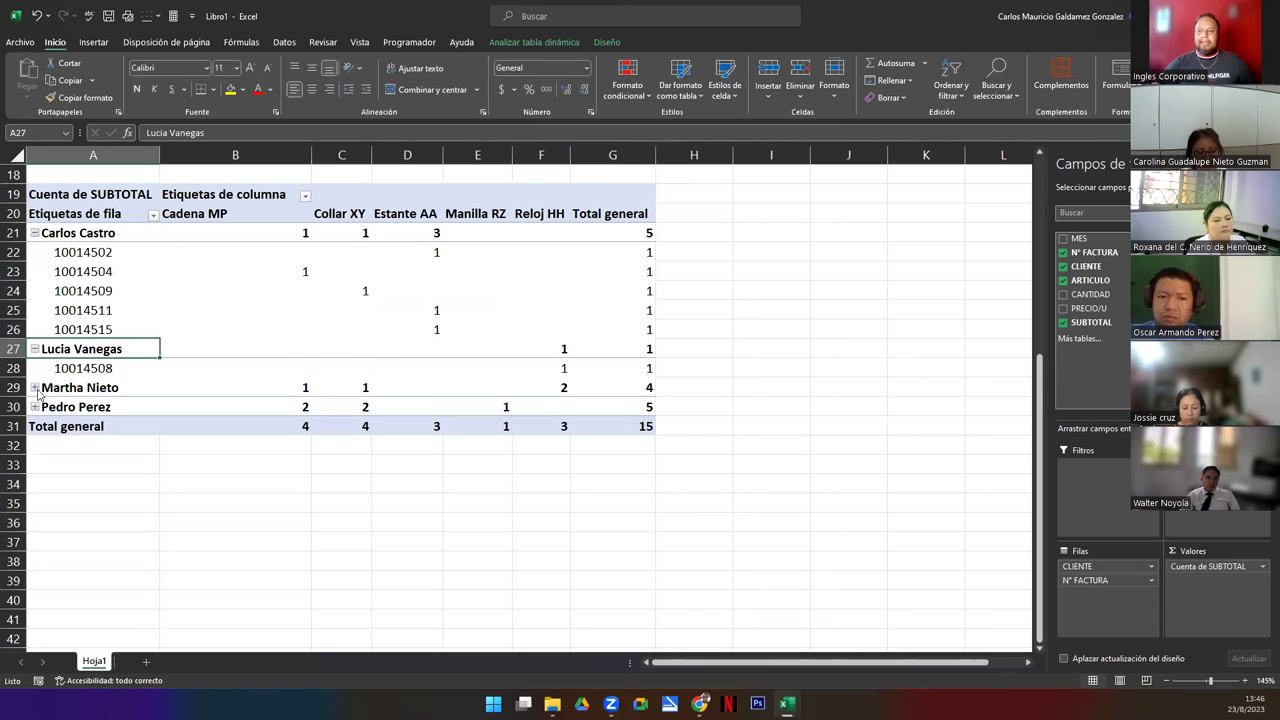
click(34, 388)
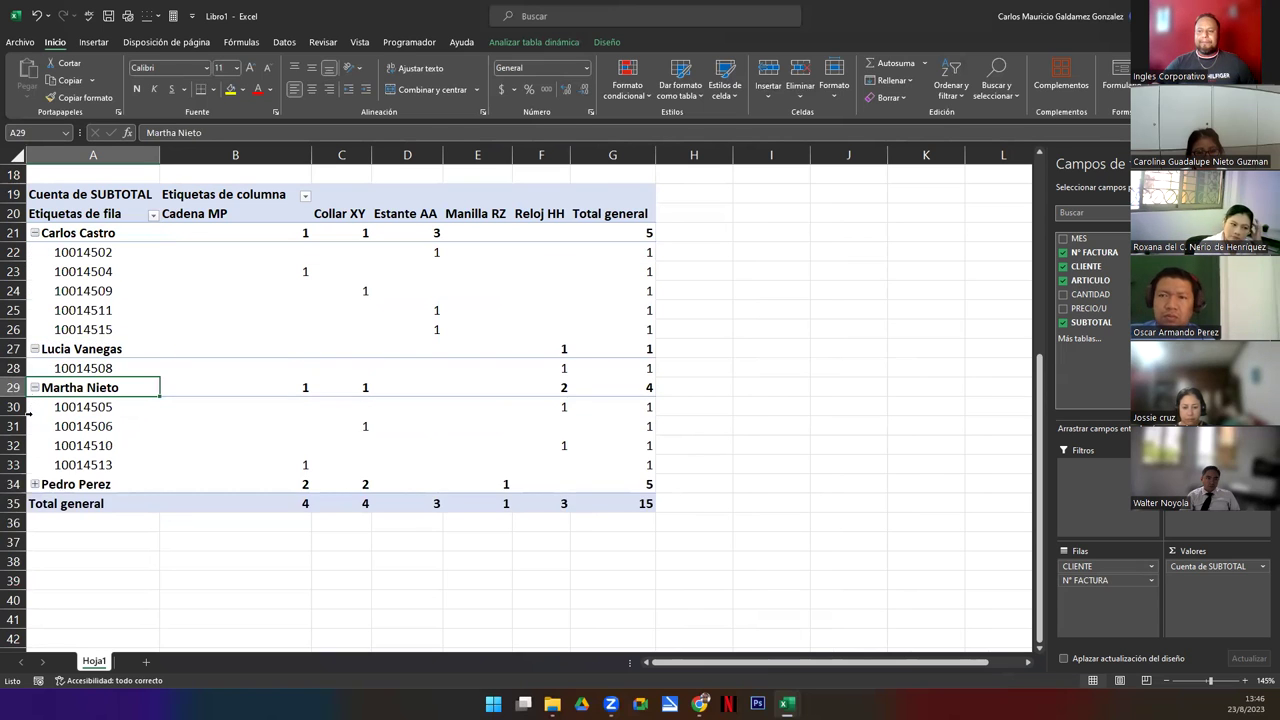
click(34, 485)
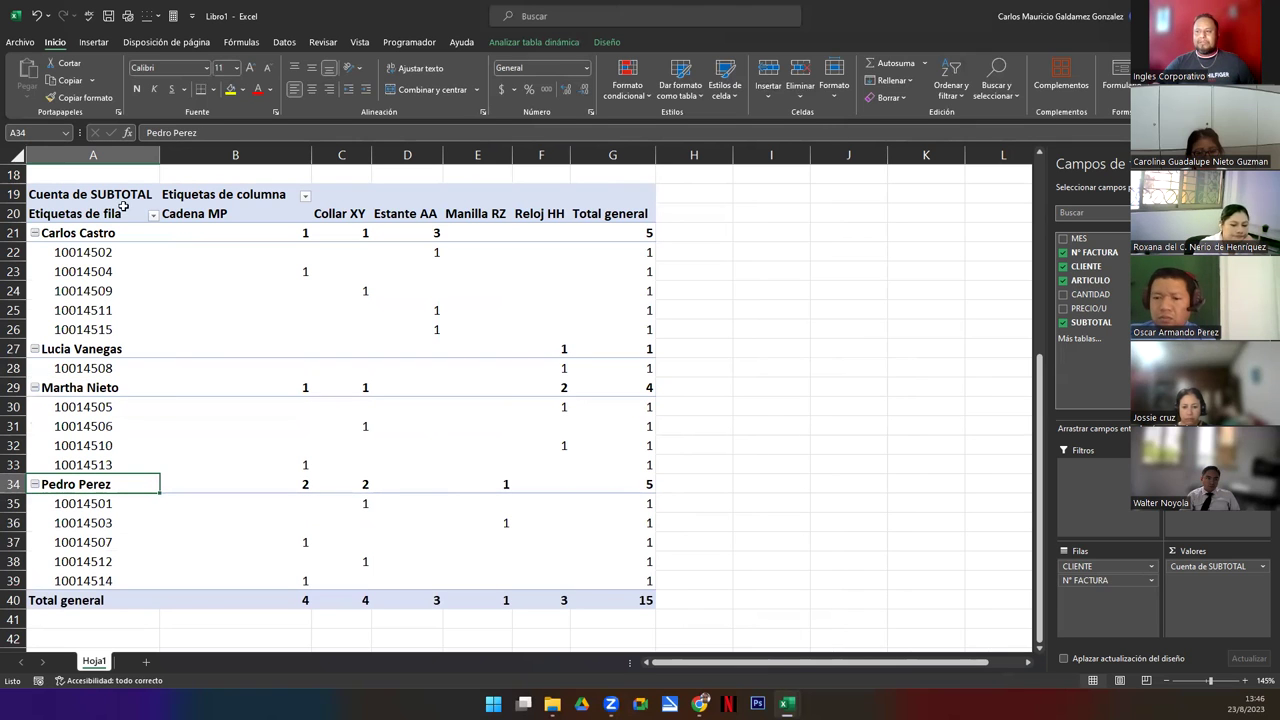
Review the whole PivotTable, including the first customer's invoice counts for Cadena MP, Collar XY and Estante AA.
drag(62, 192, 623, 603)
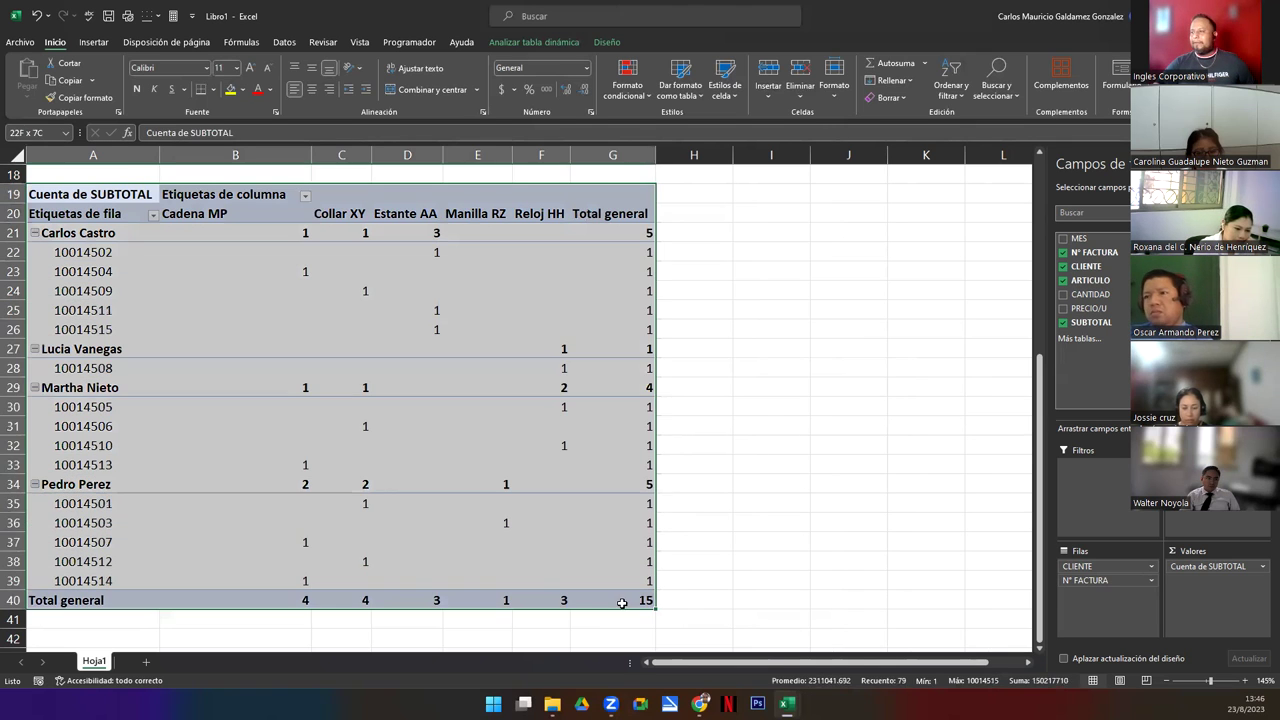
click(557, 505)
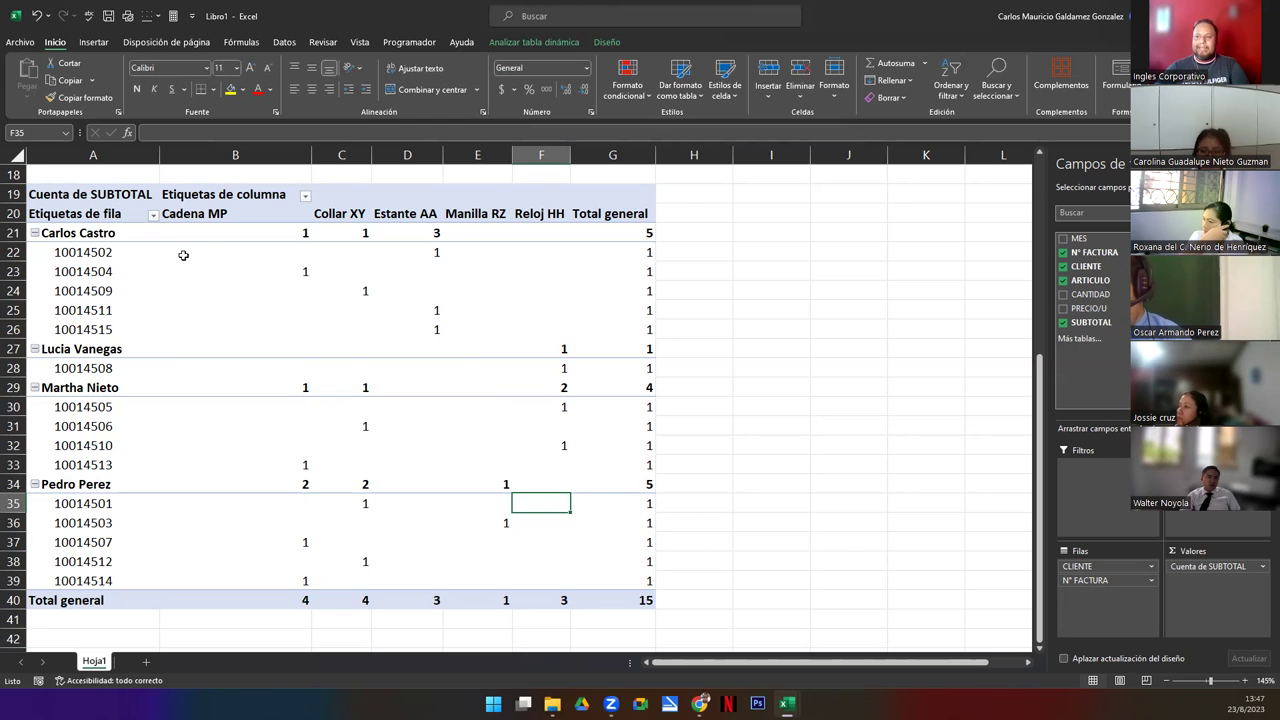
drag(184, 258, 428, 340)
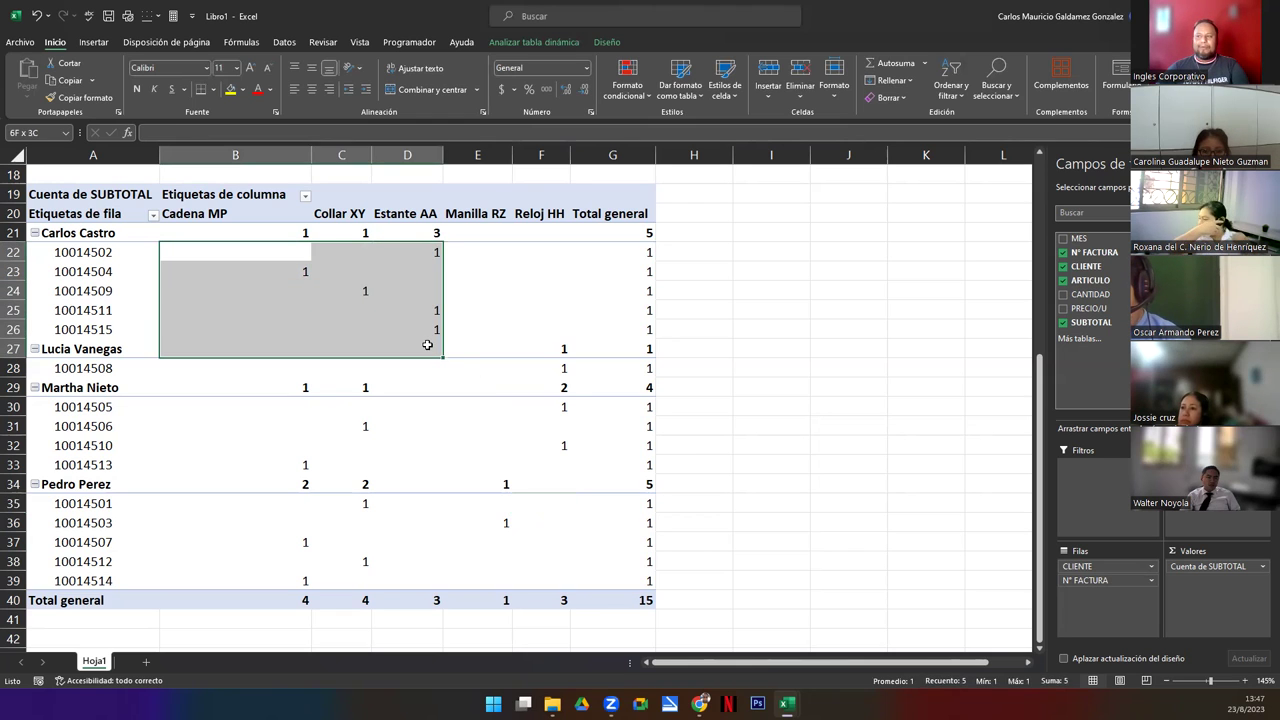
Filter the sales table's CLIENTE column to only the first listed customer, and widen the CLIENTE and PRECIO/U columns to fit their contents.
scroll(427, 345, up, 6)
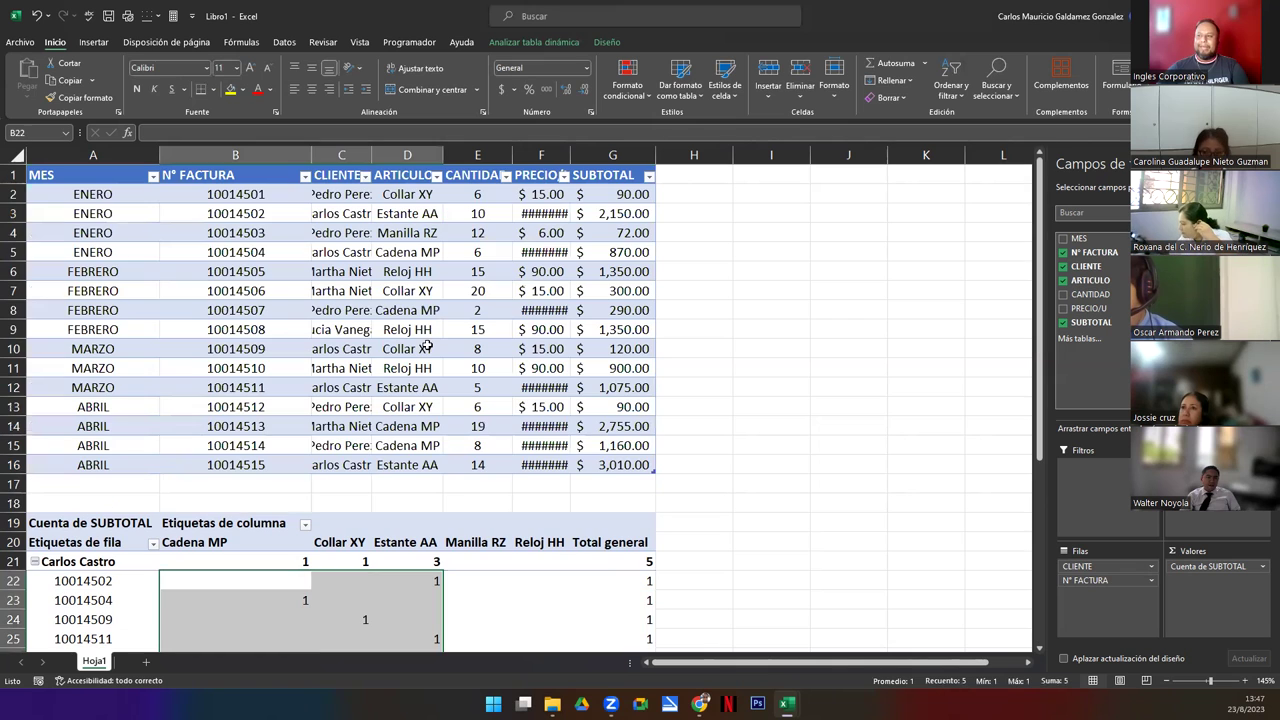
double_click(372, 152)
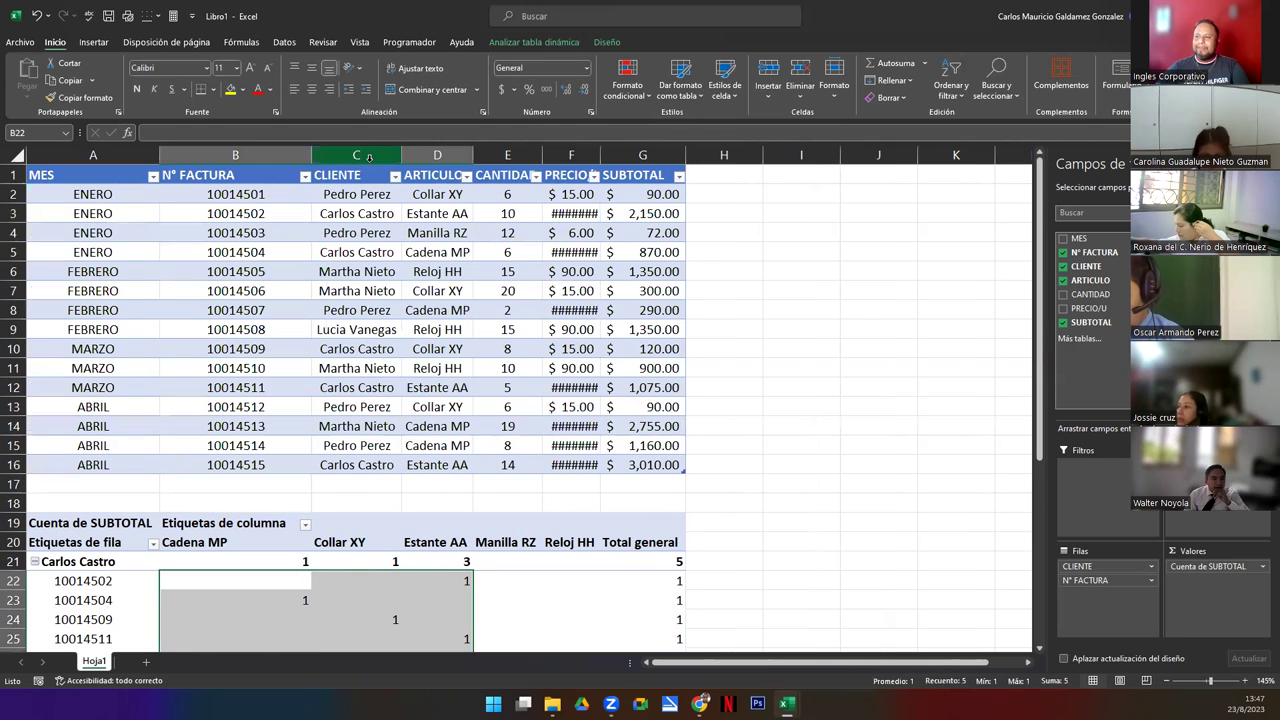
click(395, 176)
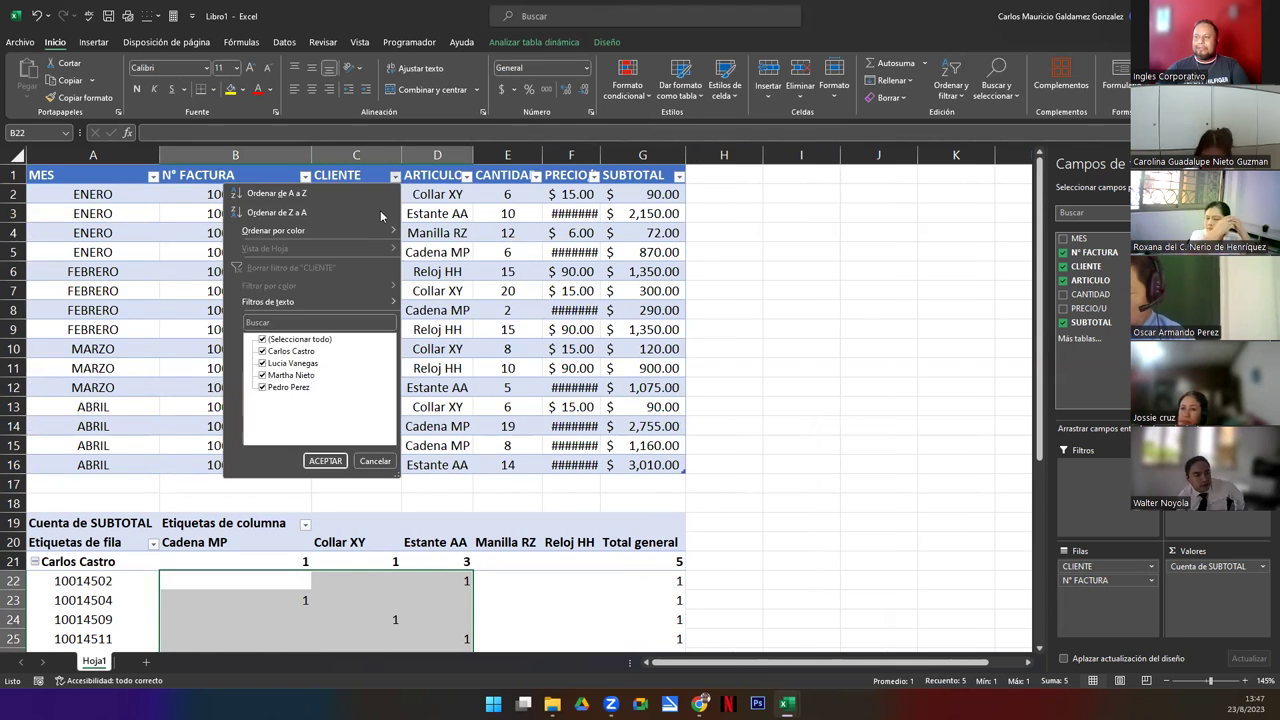
click(262, 339)
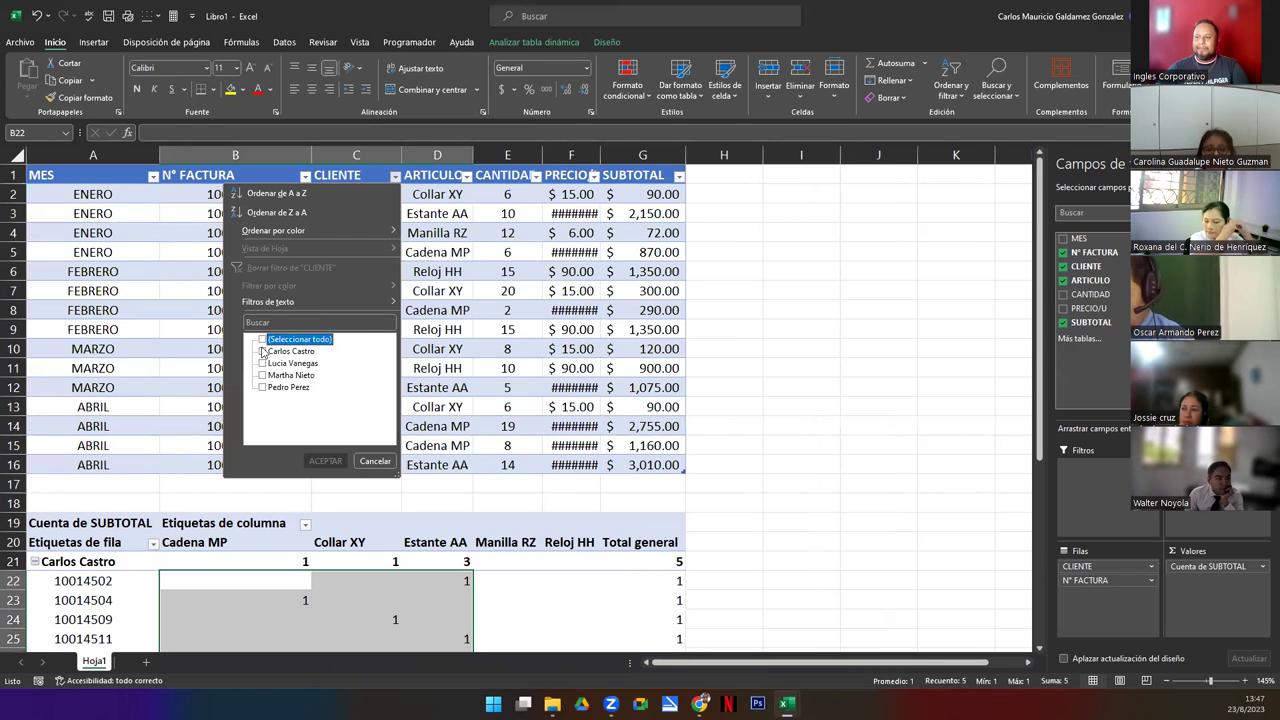
click(262, 351)
click(324, 460)
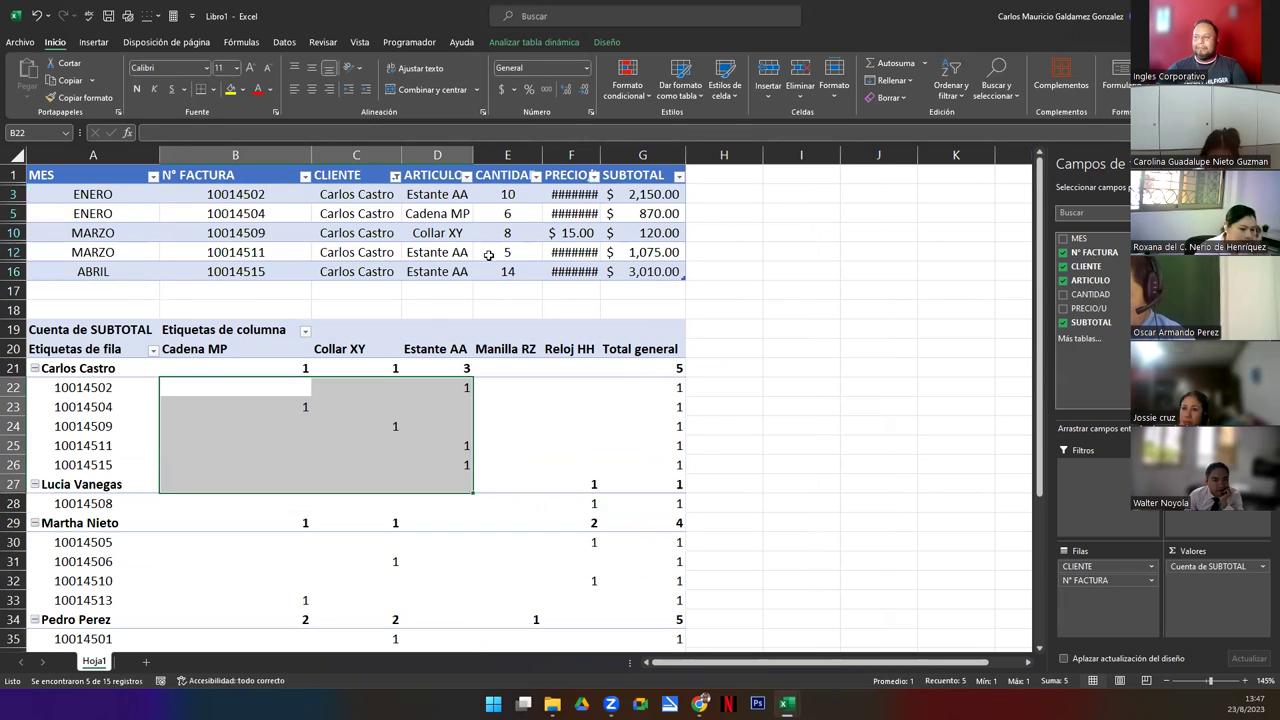
drag(600, 154, 623, 154)
Compare the filtered customer's quantities and articles in the sales table with that customer's per-invoice counts for each article in the PivotTable.
drag(491, 196, 493, 268)
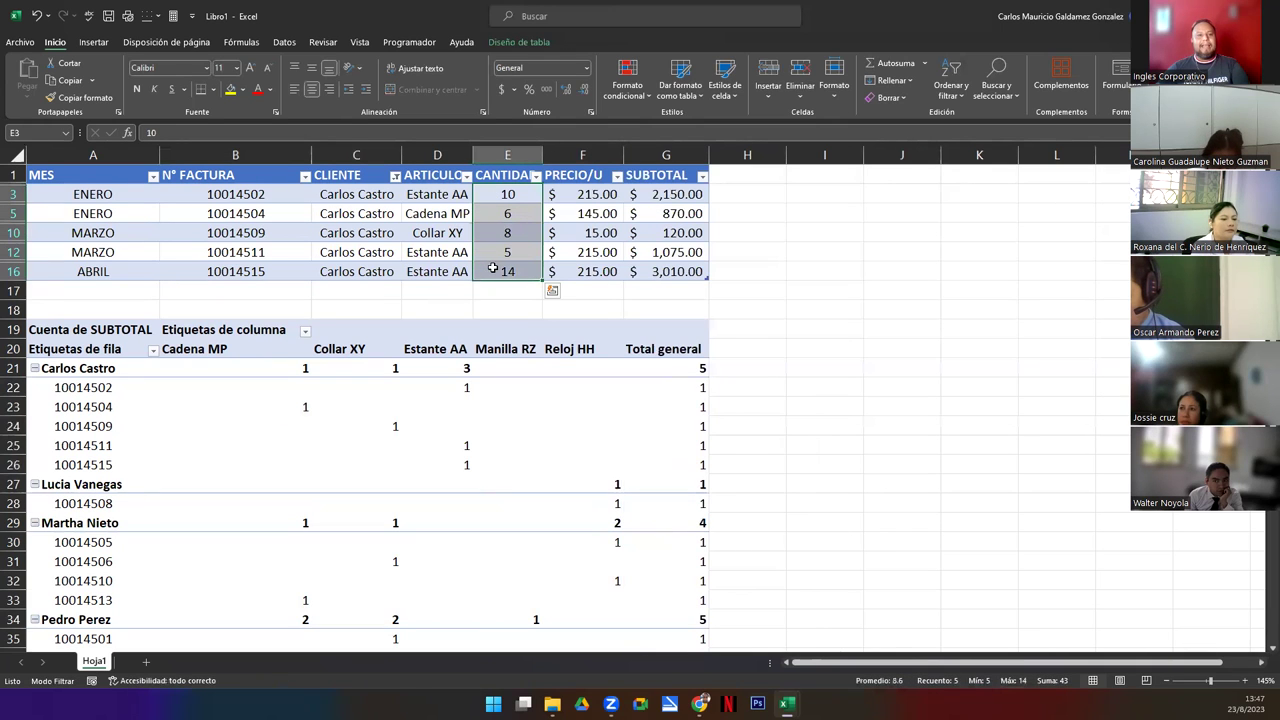
drag(310, 385, 462, 484)
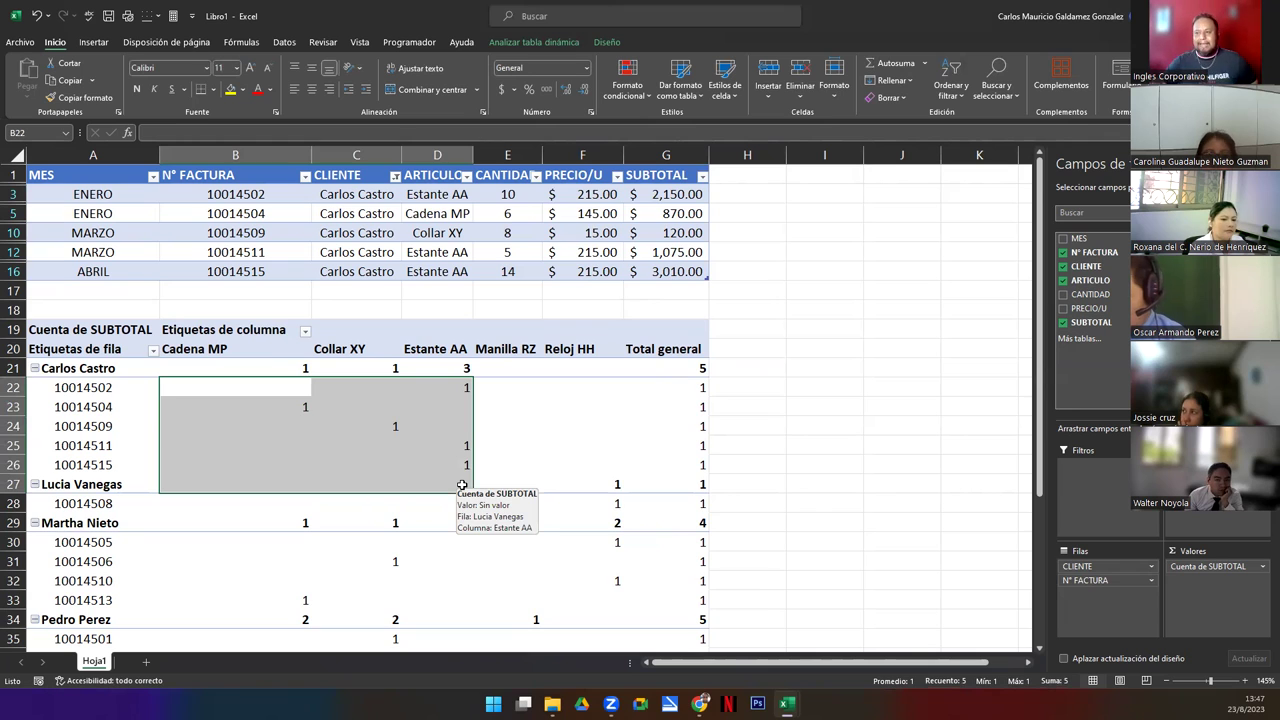
drag(251, 391, 251, 486)
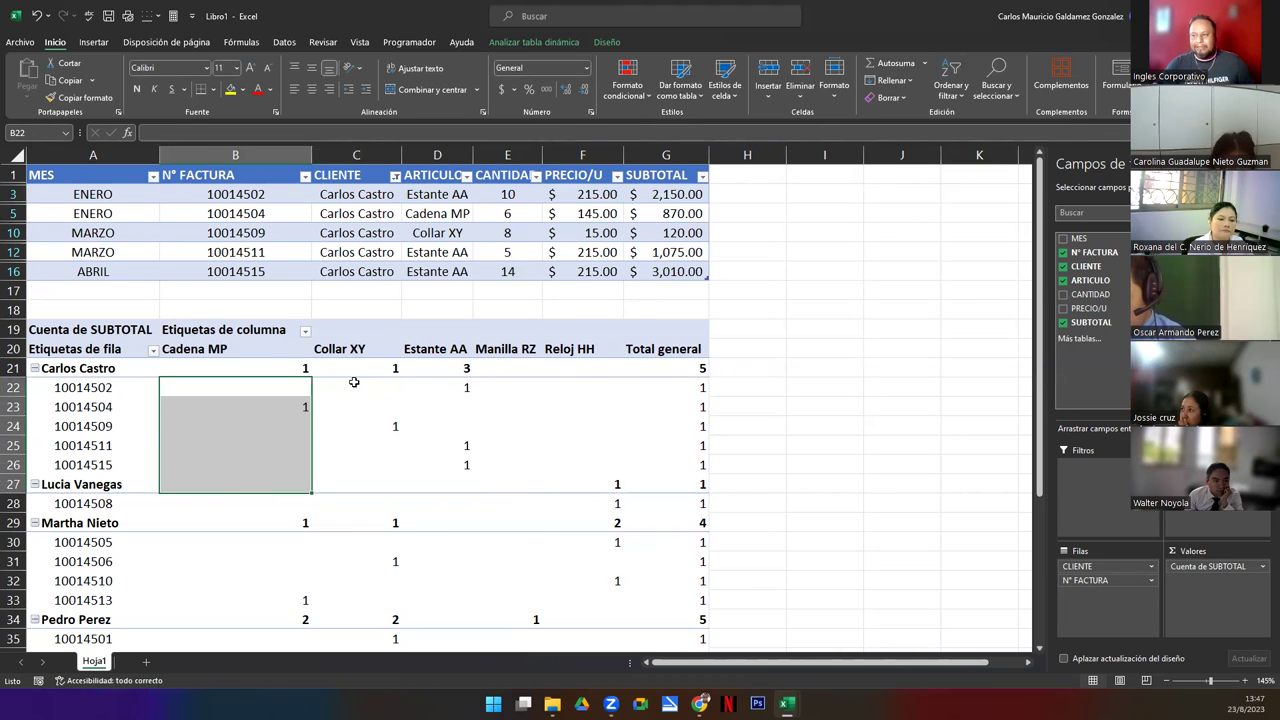
drag(354, 385, 365, 482)
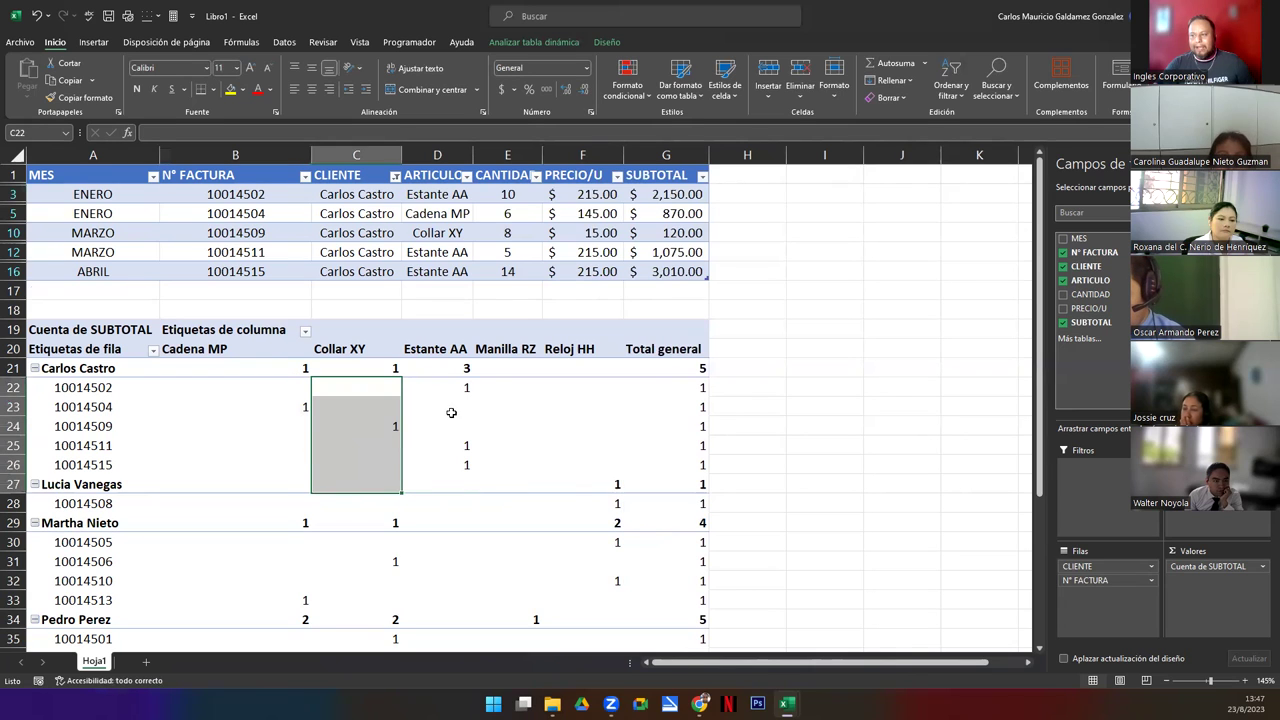
drag(429, 391, 432, 482)
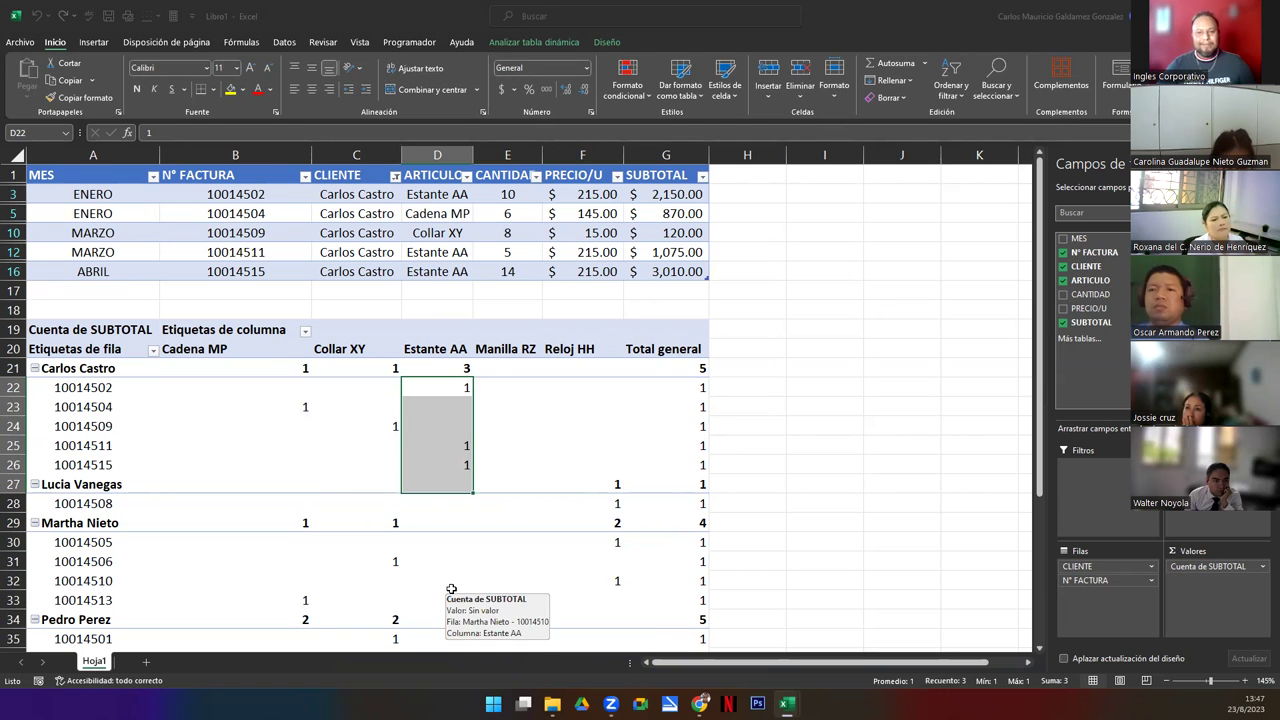
drag(428, 251, 433, 271)
click(443, 197)
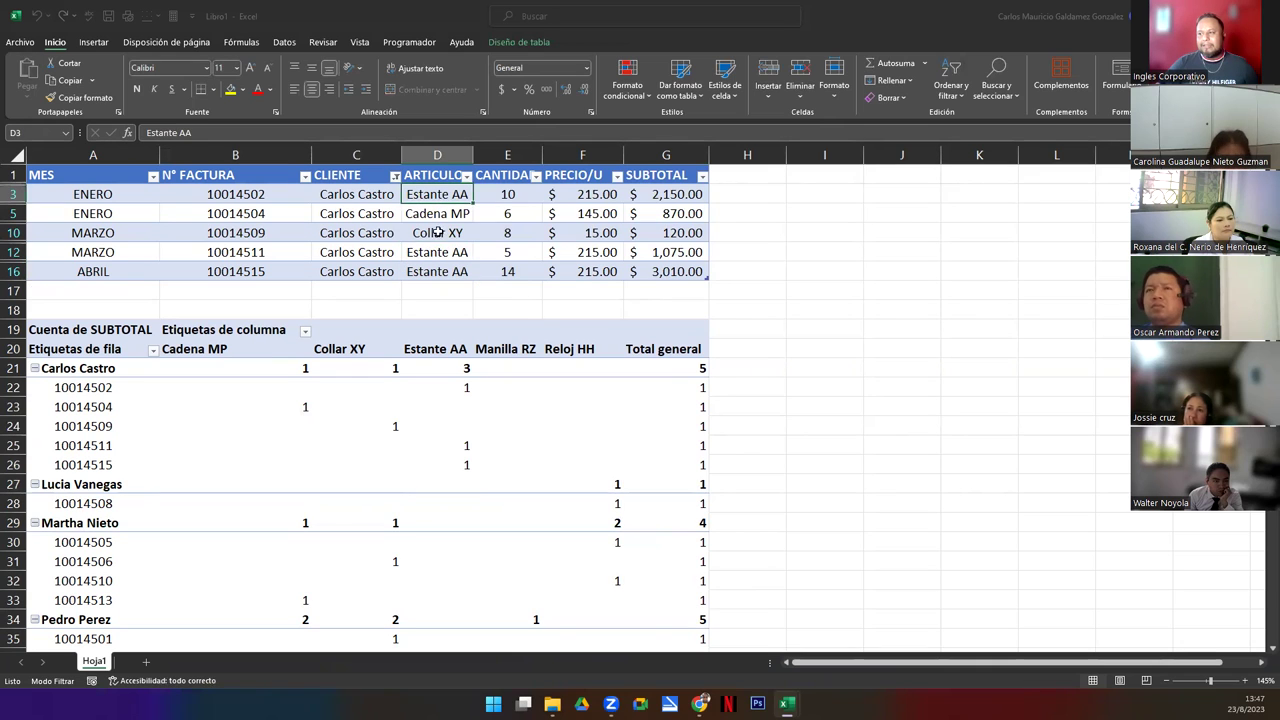
click(425, 213)
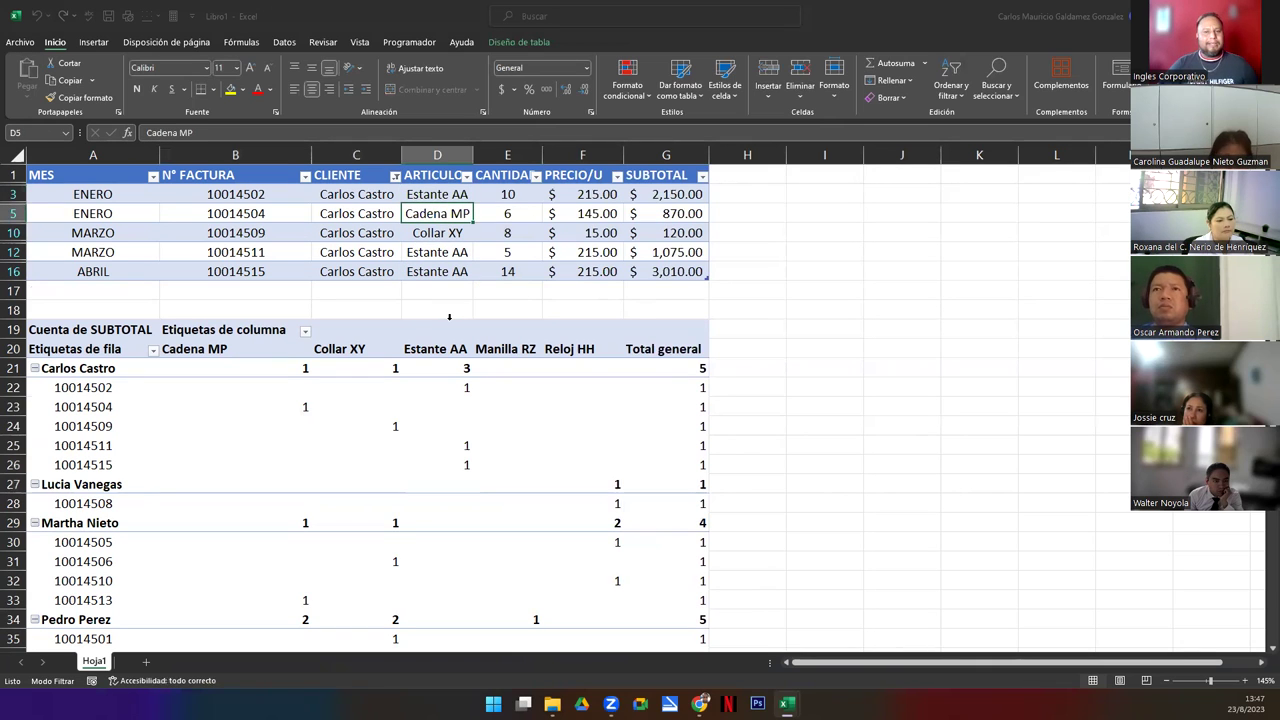
drag(440, 198, 437, 276)
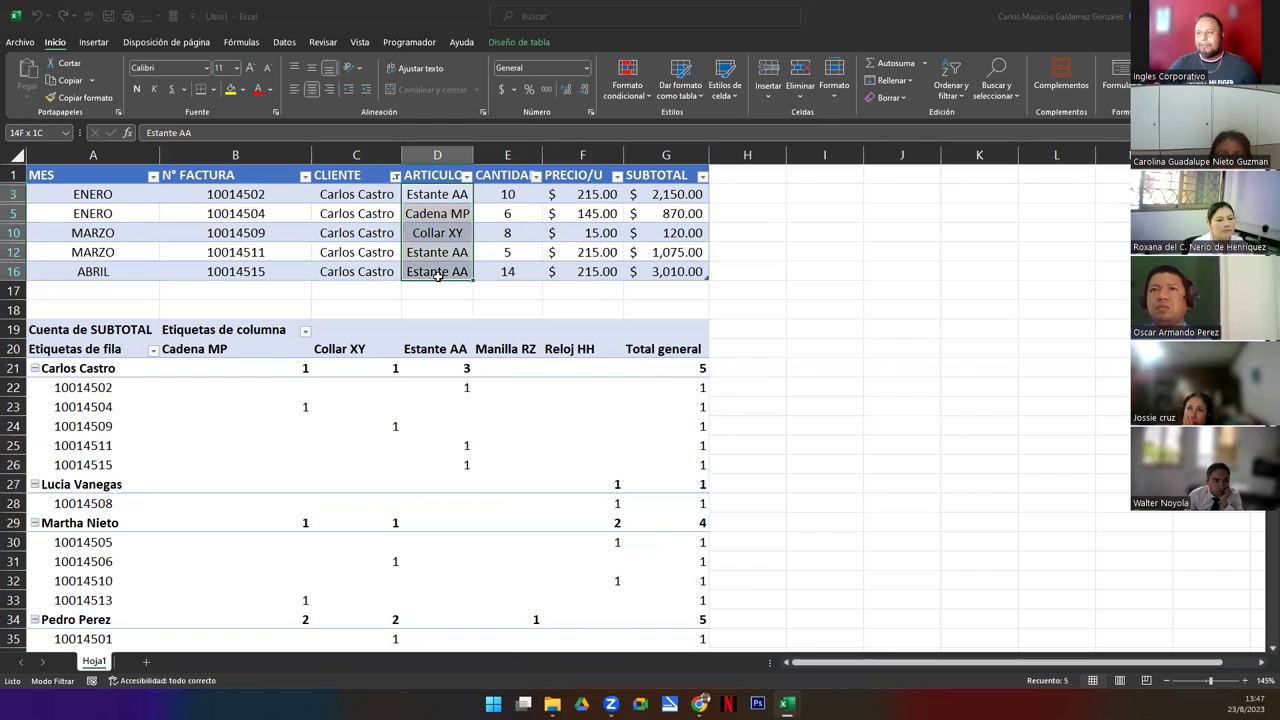
Check the first customer's invoice counts in the PivotTable, and add CANTIDAD to its values as a sum.
drag(279, 385, 454, 483)
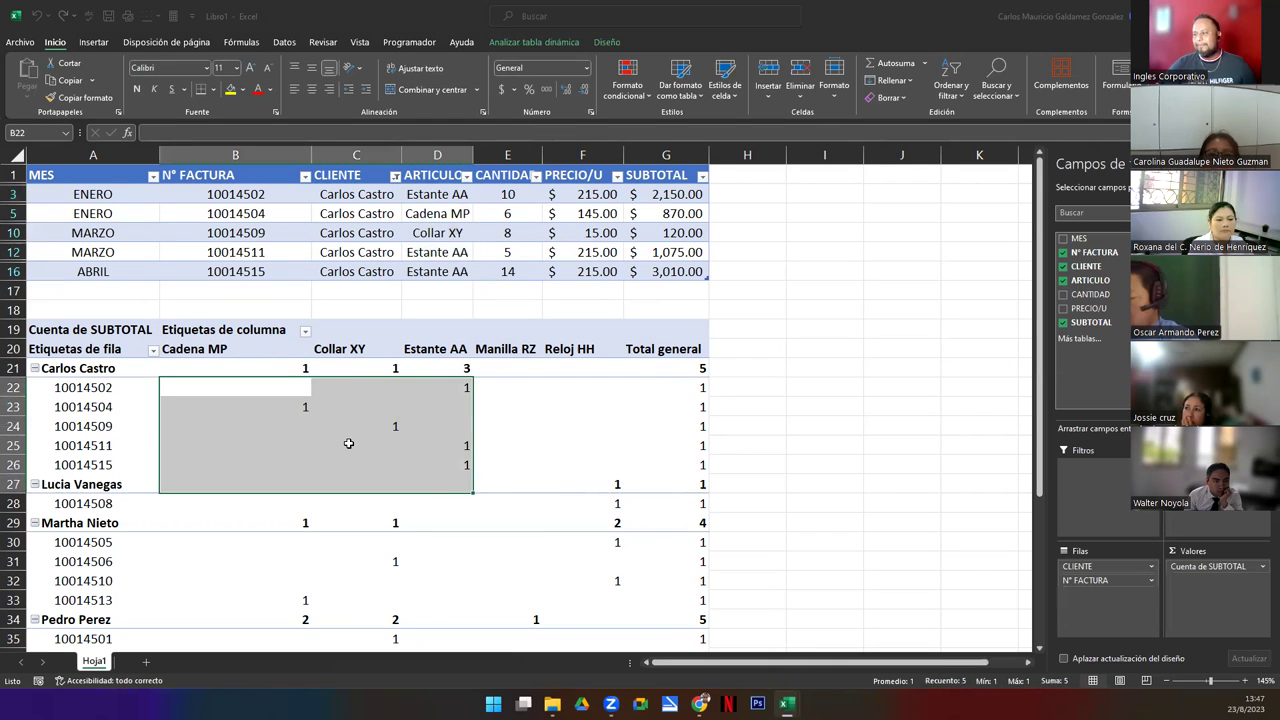
click(349, 444)
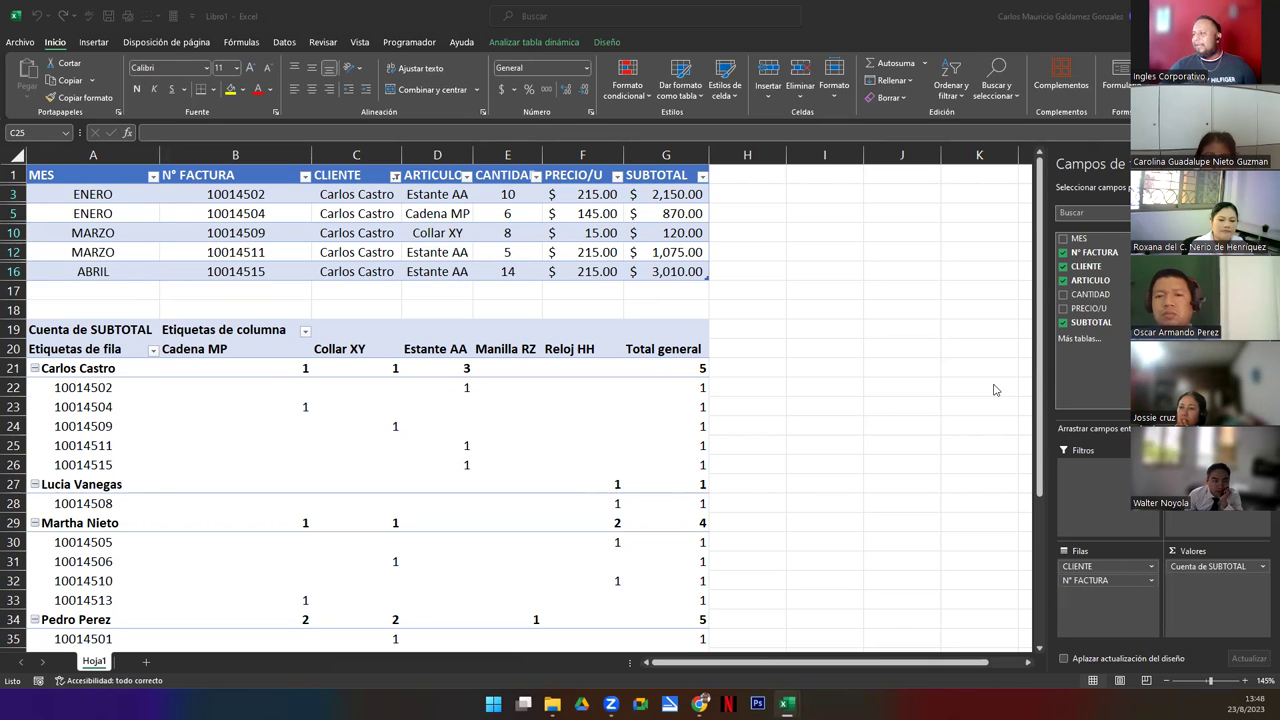
click(1090, 300)
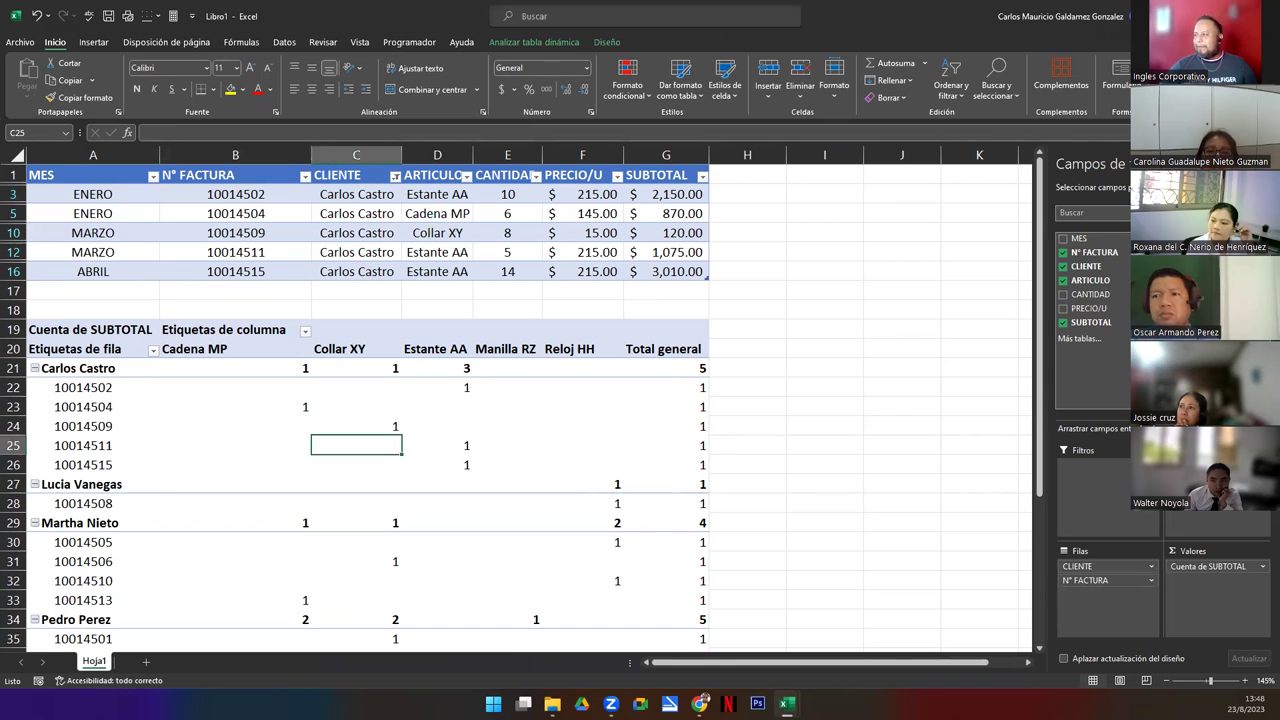
drag(1117, 295, 1186, 596)
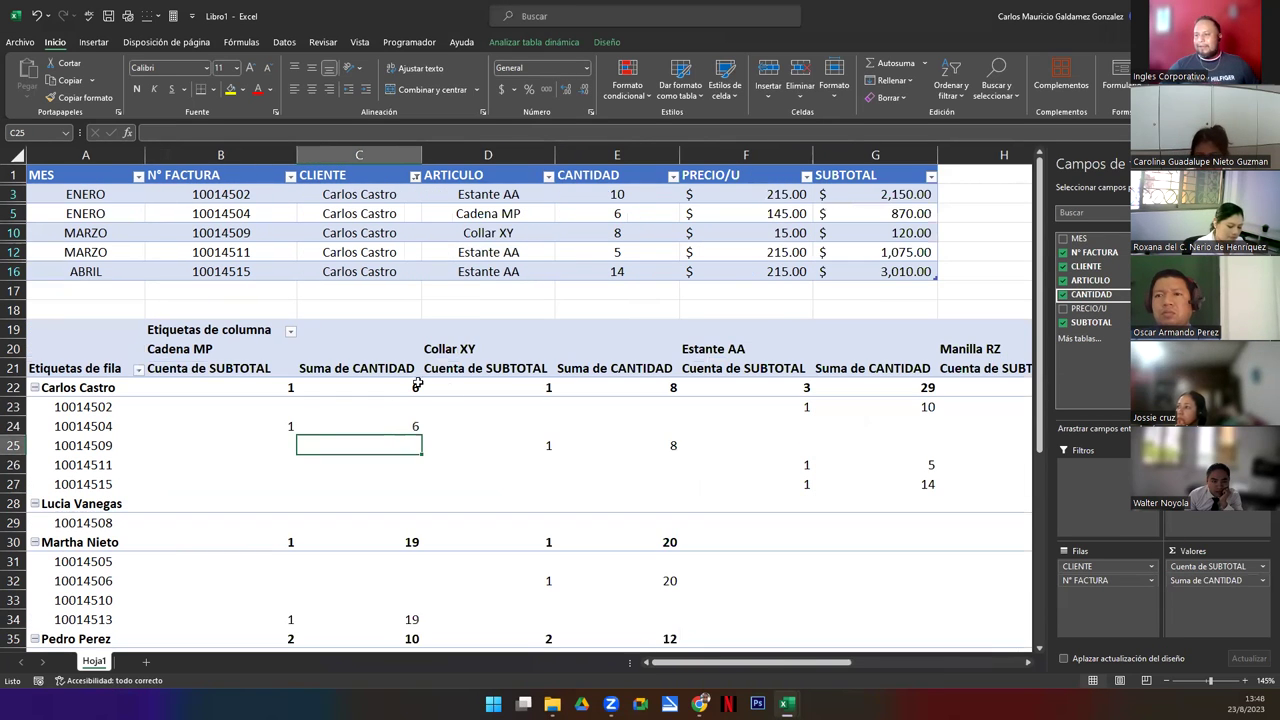
Examine the PivotTable's SUBTOTAL counts and CANTIDAD sums per article, comparing the first customer's quantity total with the filtered CANTIDAD cells.
click(180, 369)
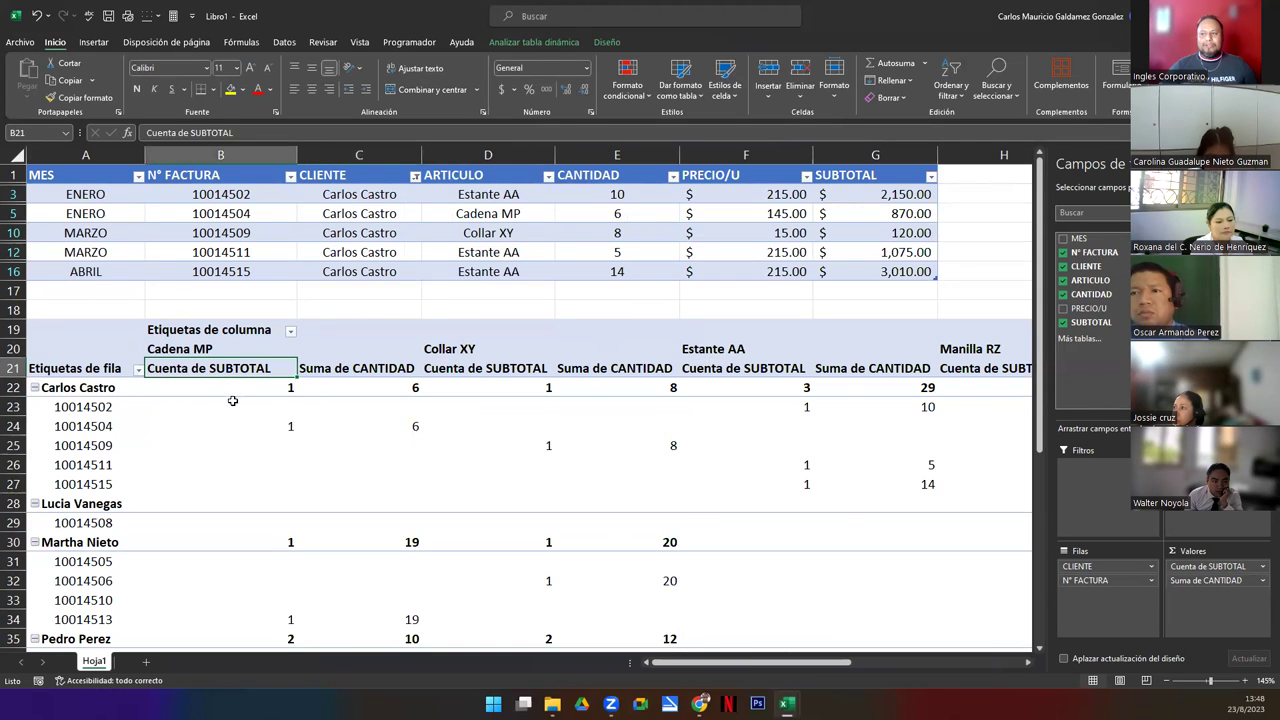
click(236, 409)
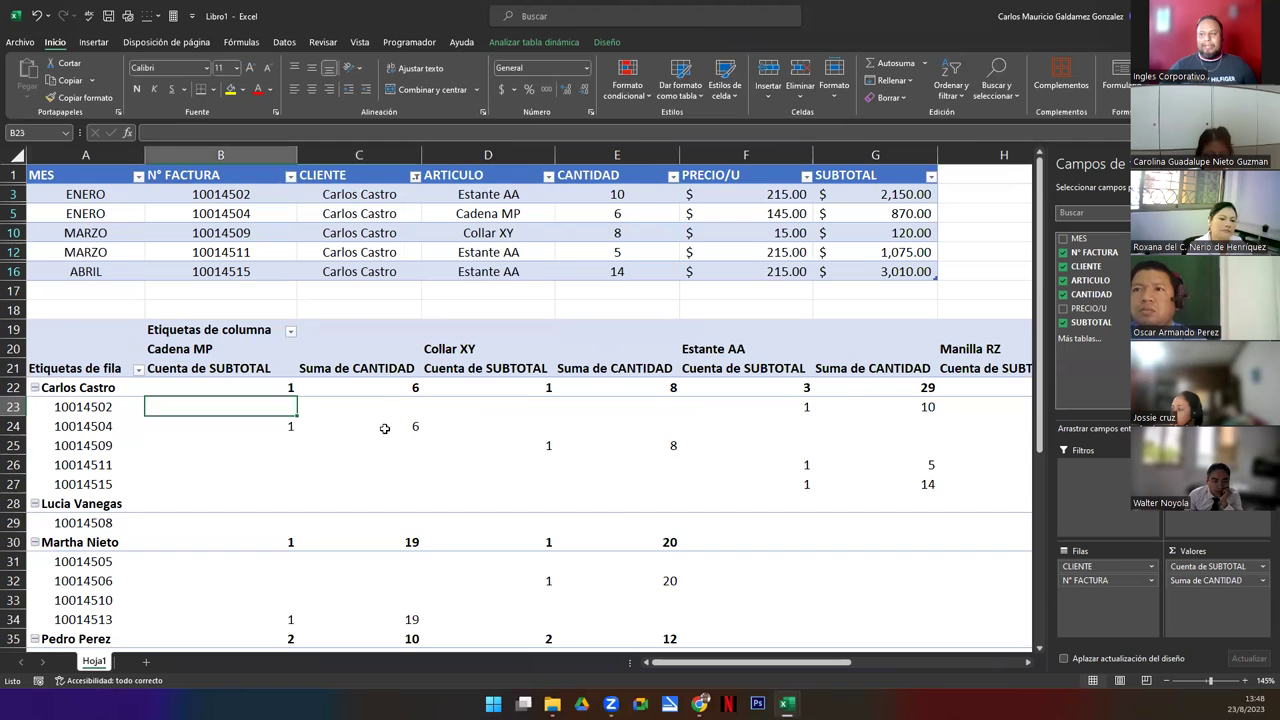
drag(377, 414, 371, 437)
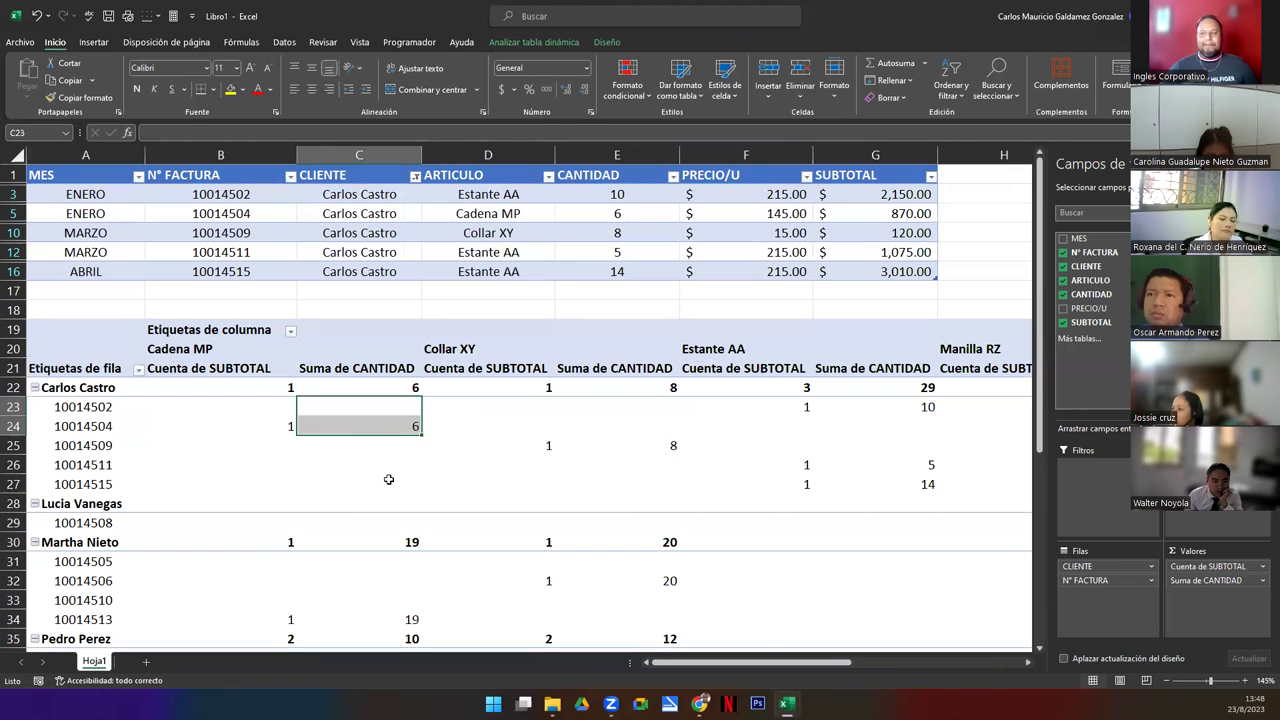
drag(152, 349, 358, 496)
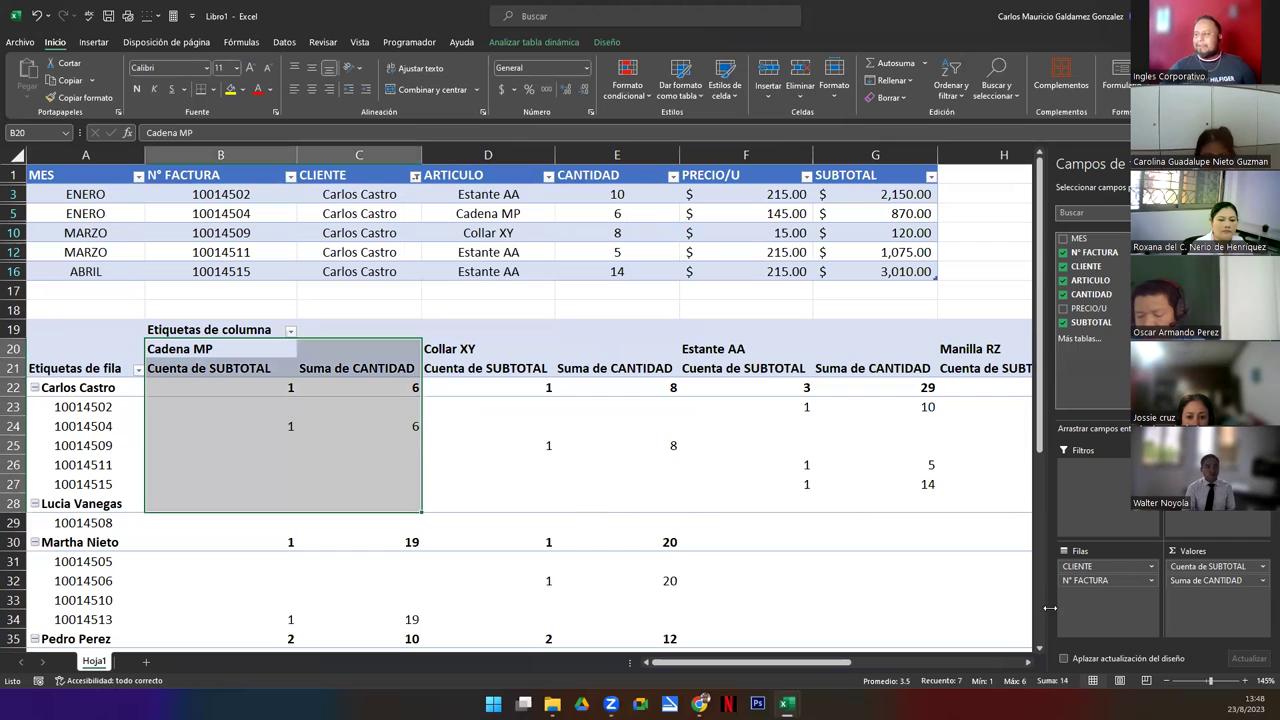
click(1029, 665)
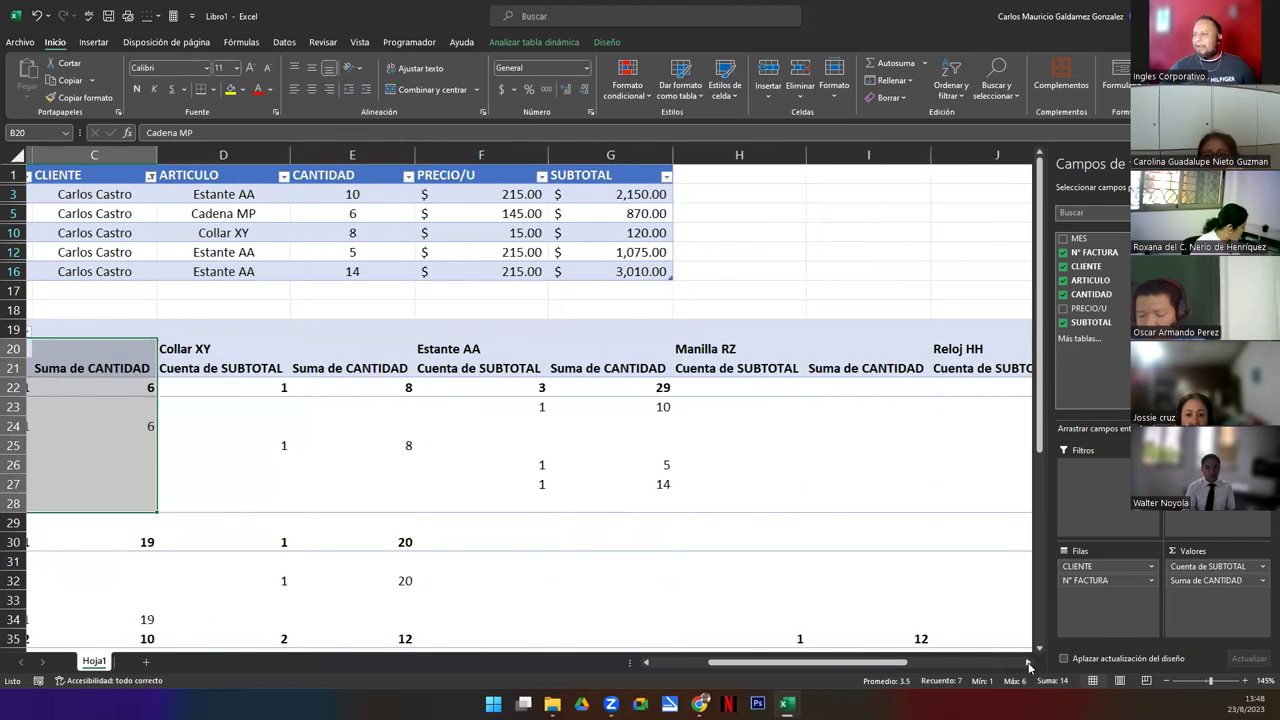
click(1029, 665)
click(1029, 665)
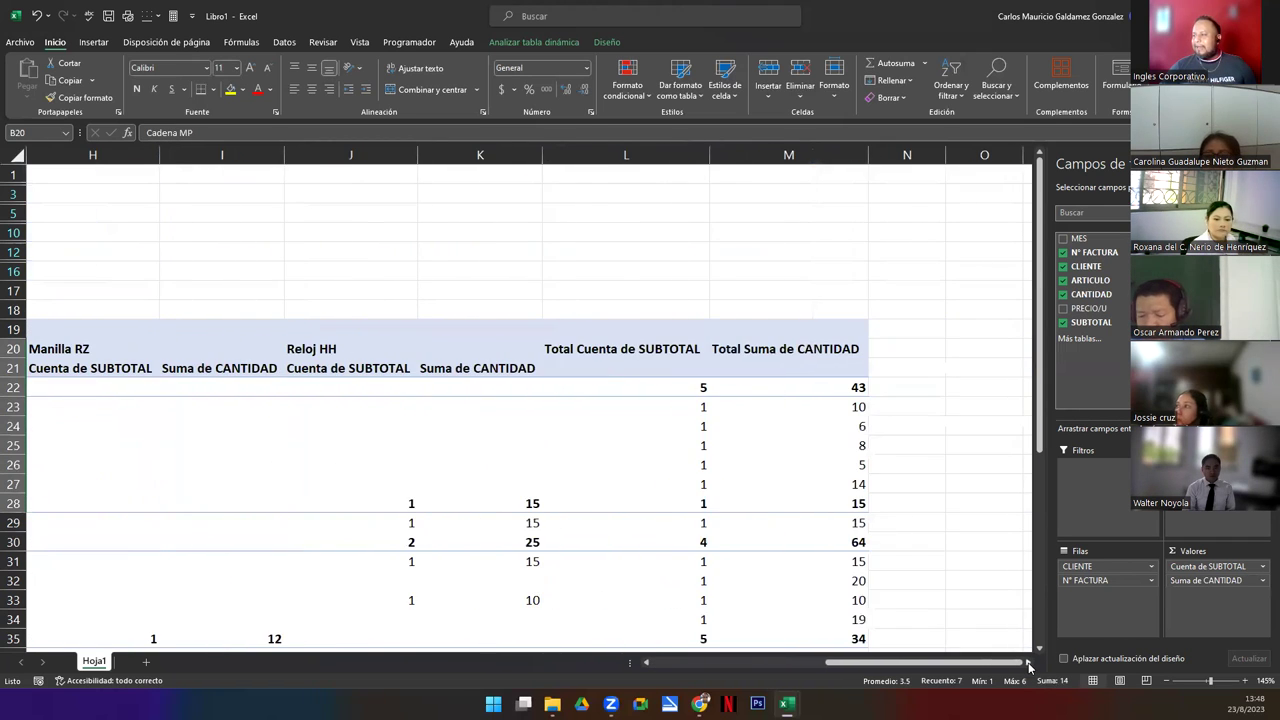
click(838, 388)
drag(835, 662, 670, 662)
drag(596, 190, 590, 274)
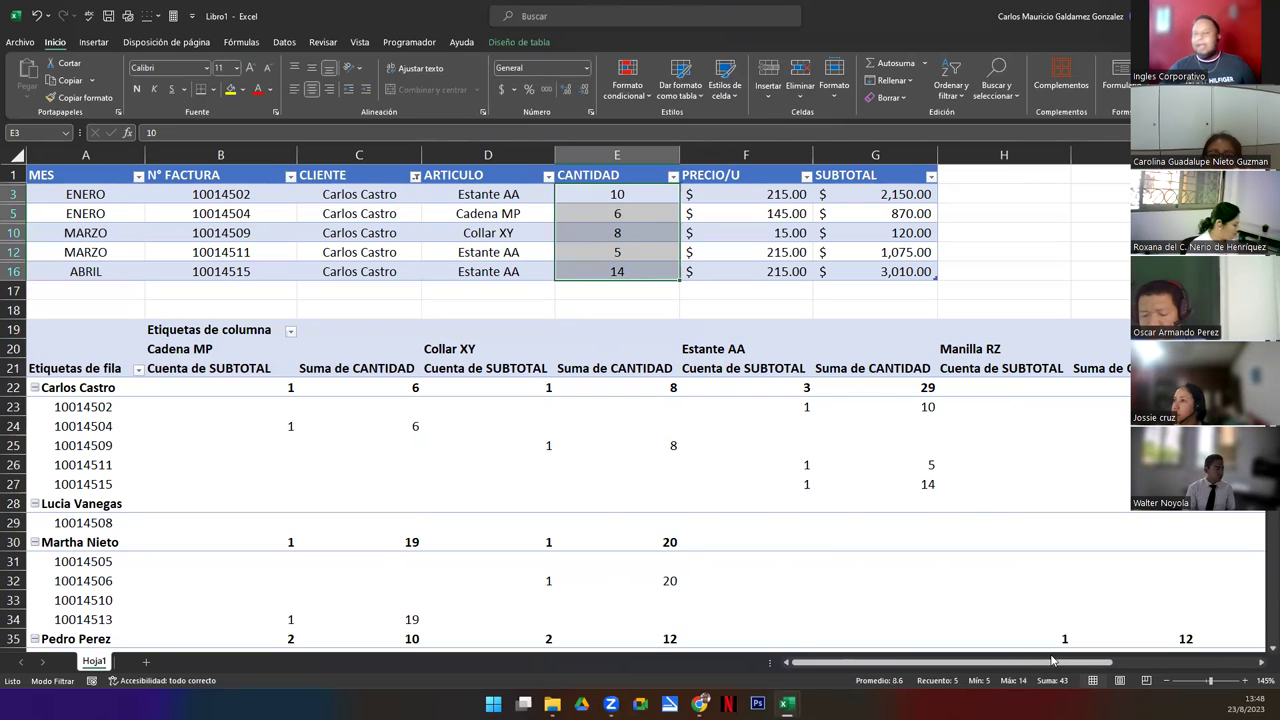
Remove the CANTIDAD sum from the PivotTable's values and widen the PRECIO/U column to fit its contents.
click(470, 428)
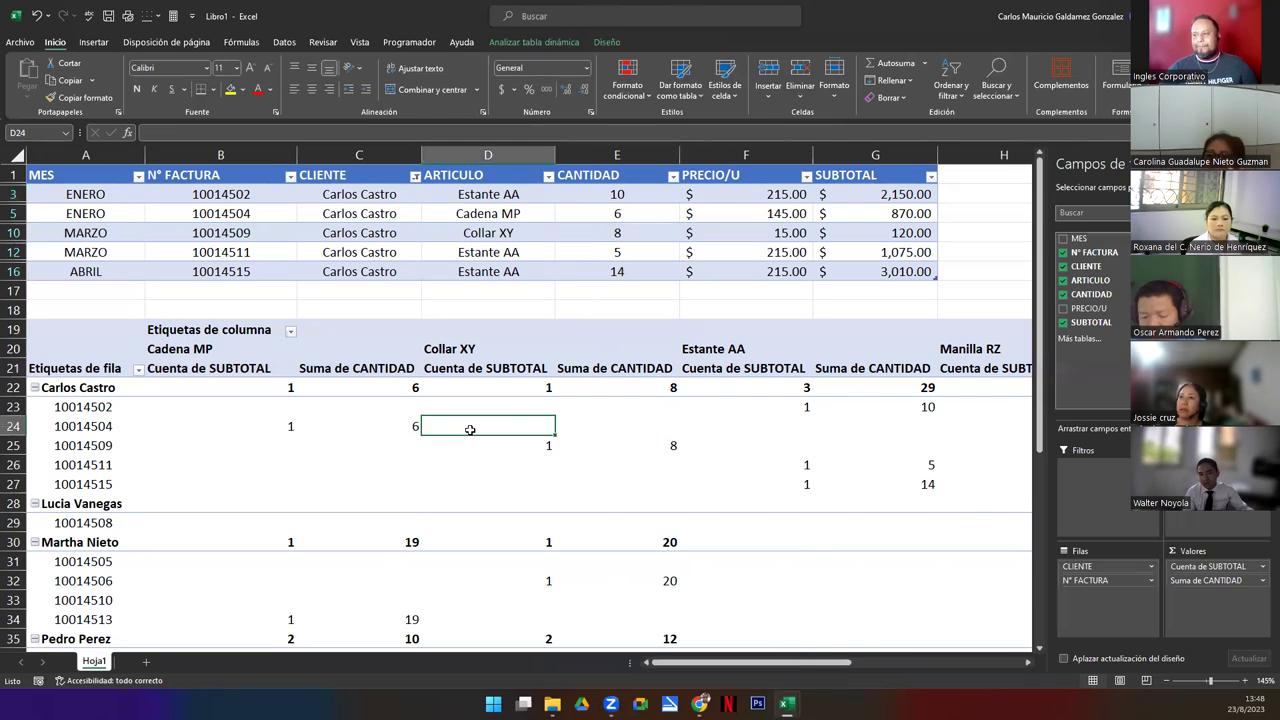
scroll(470, 427, down, 1)
scroll(458, 415, down, 3)
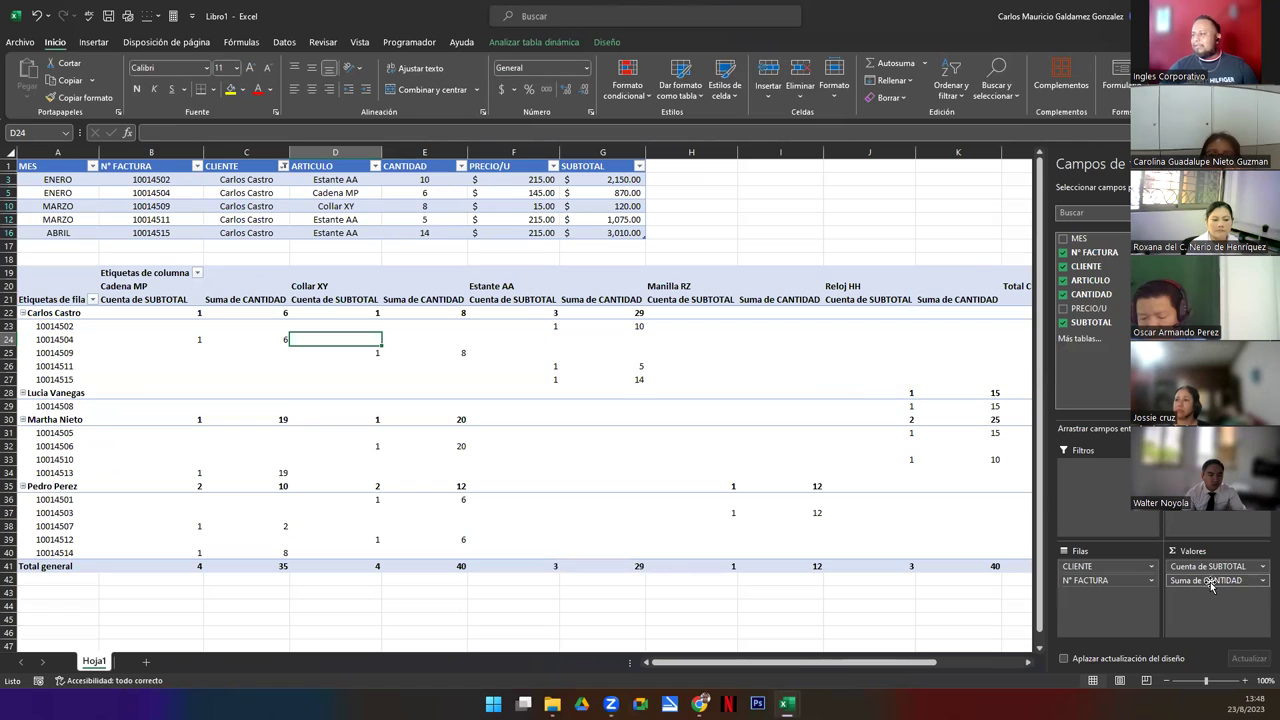
drag(1203, 585, 866, 523)
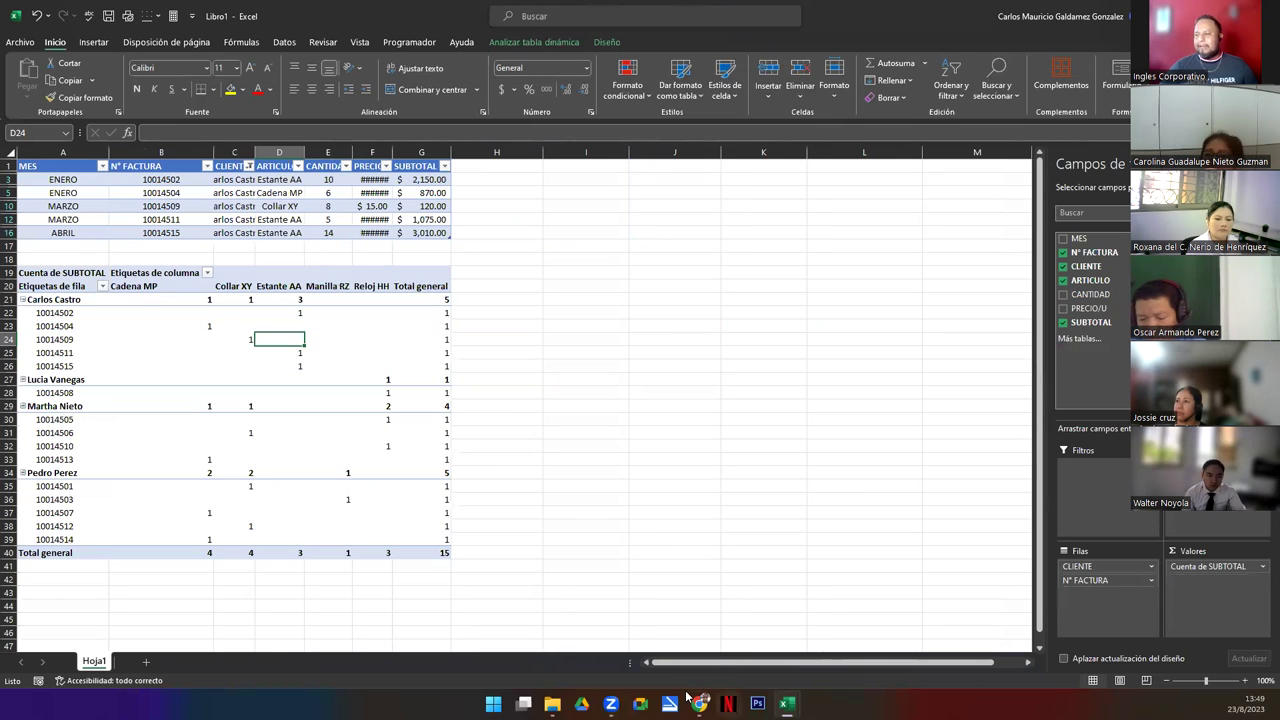
ctrl+scroll(190, 465, up, 2)
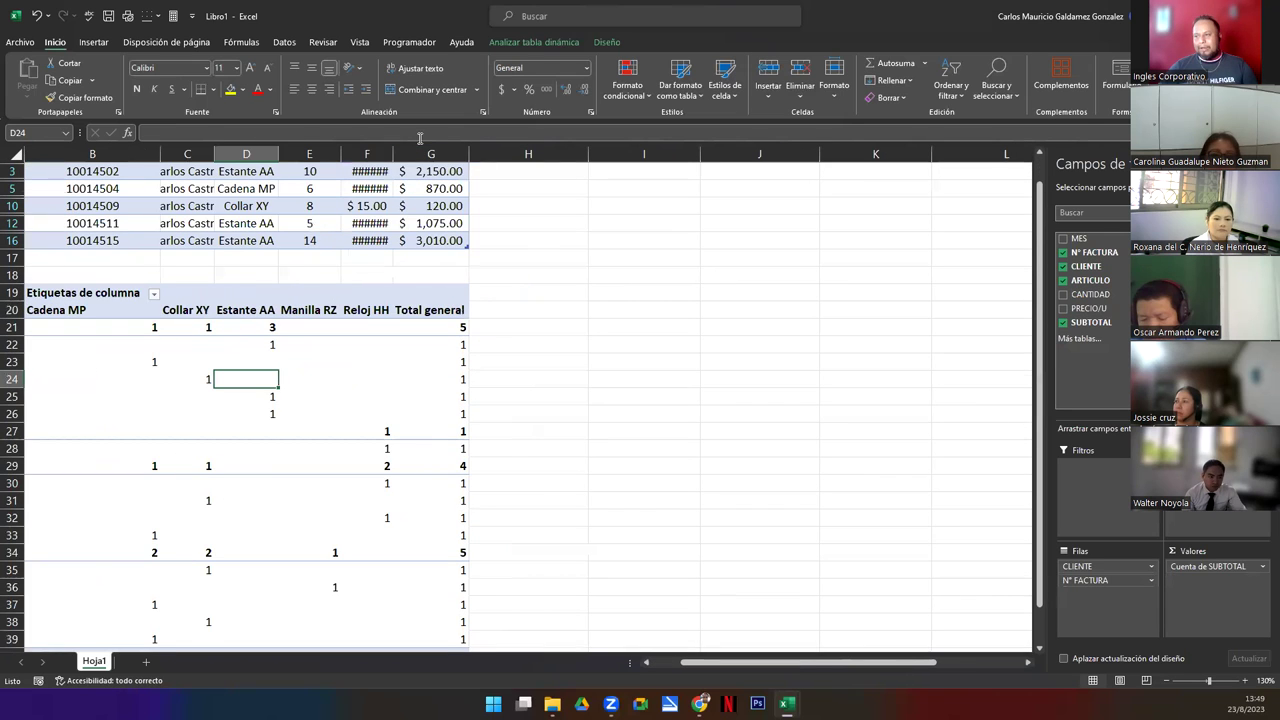
double_click(393, 153)
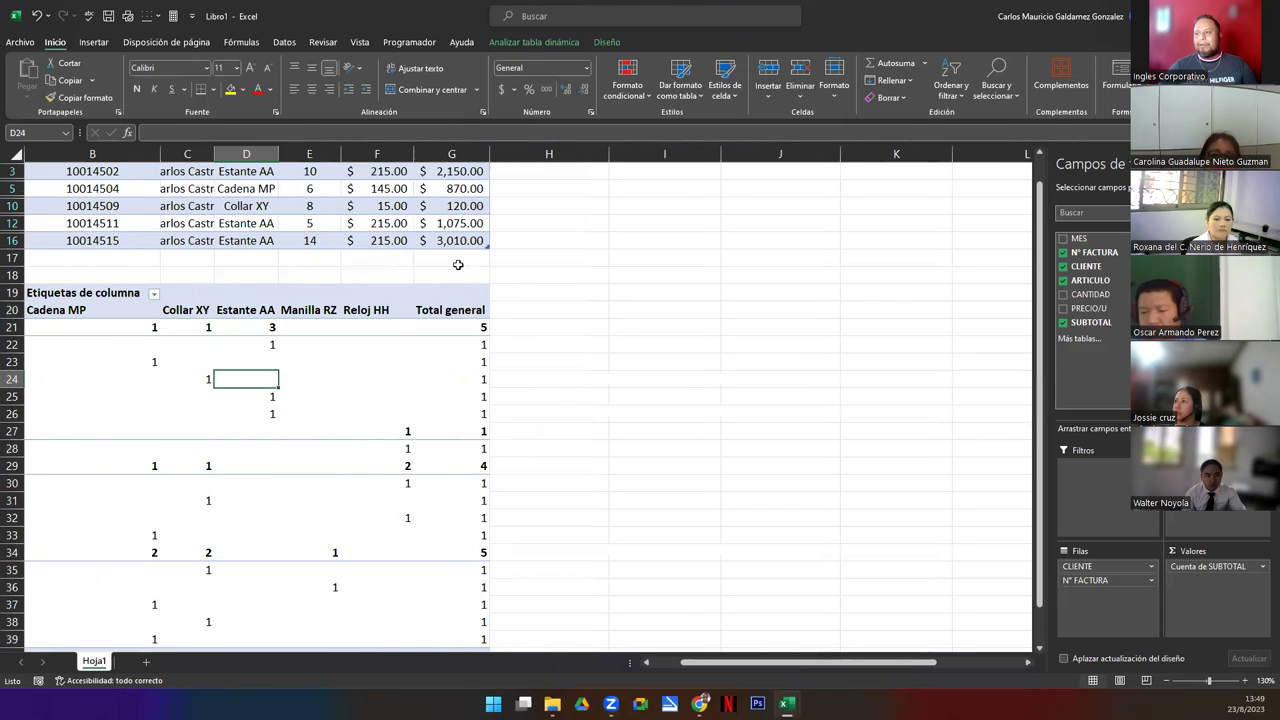
Take a screen snip of the whole PivotTable, from the empty rows above it through the Total general row.
click(662, 663)
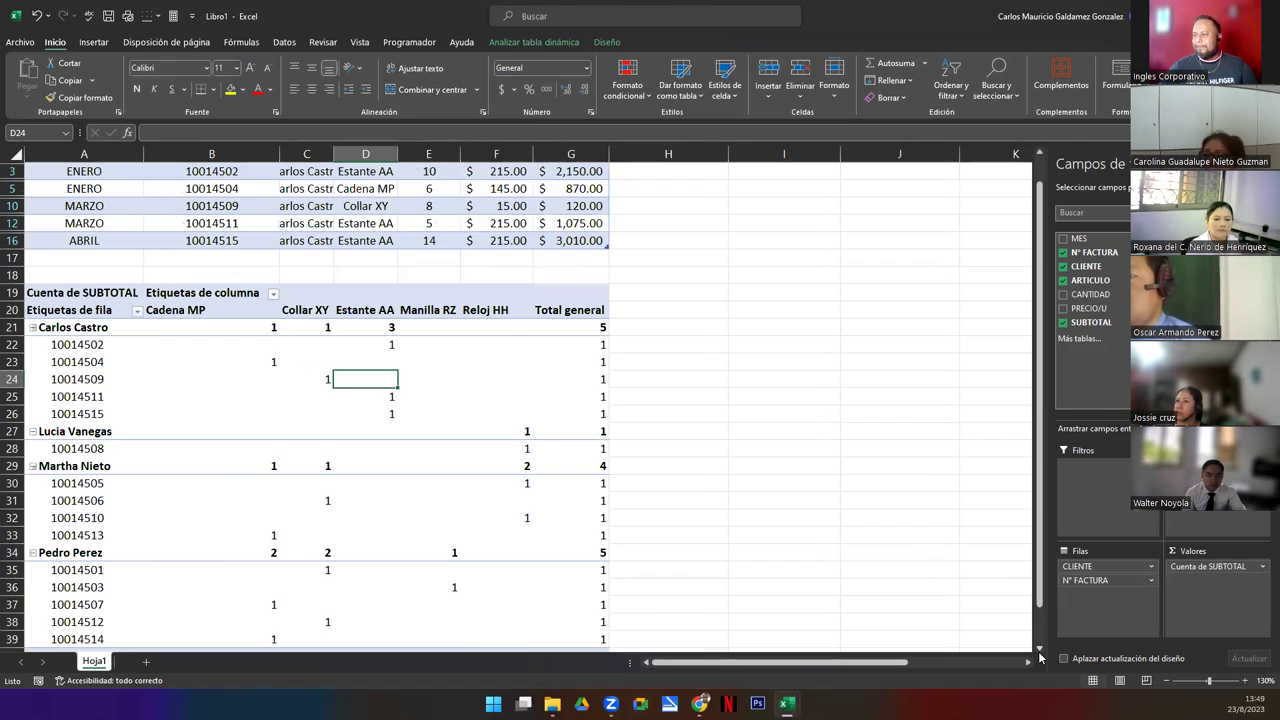
scroll(1040, 656, down, 1)
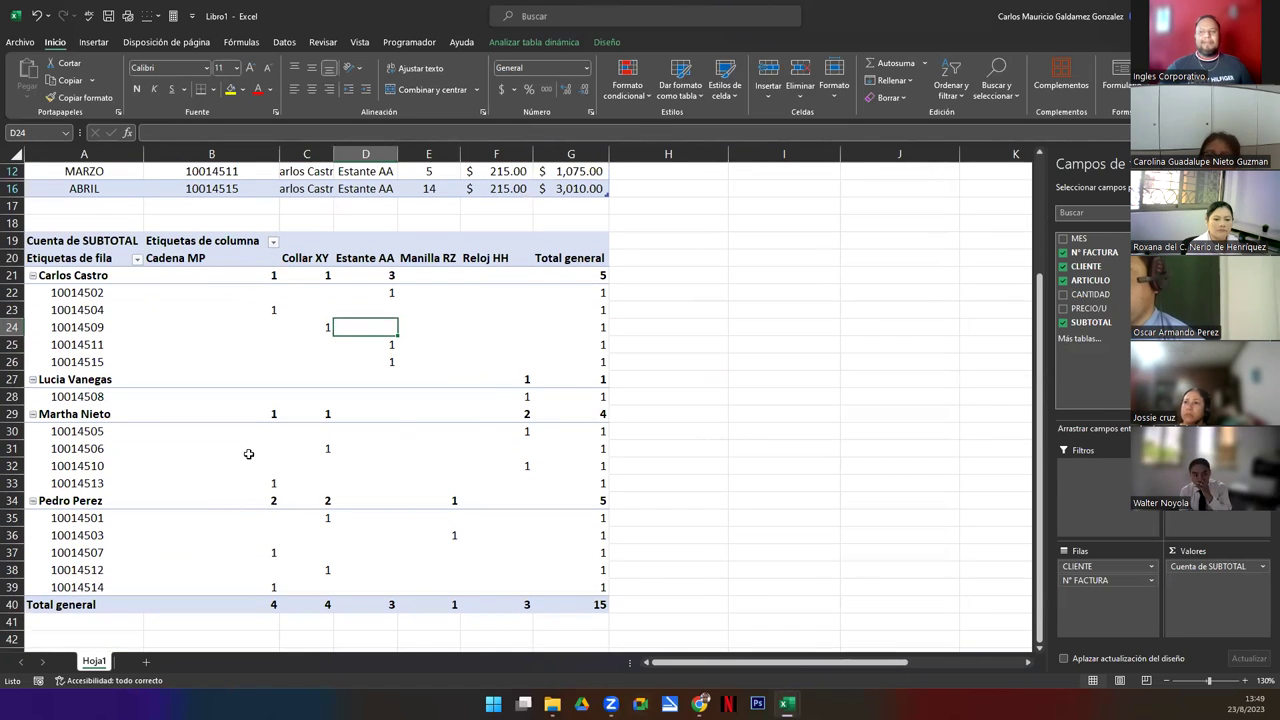
click(248, 452)
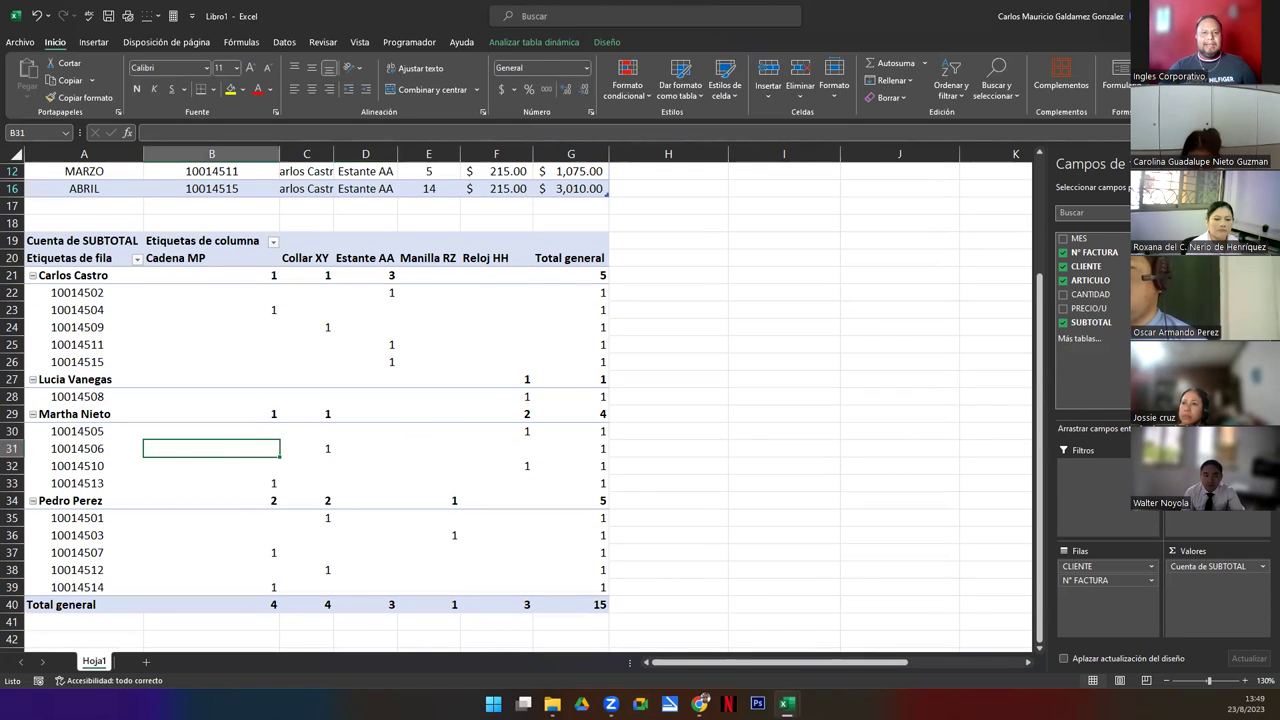
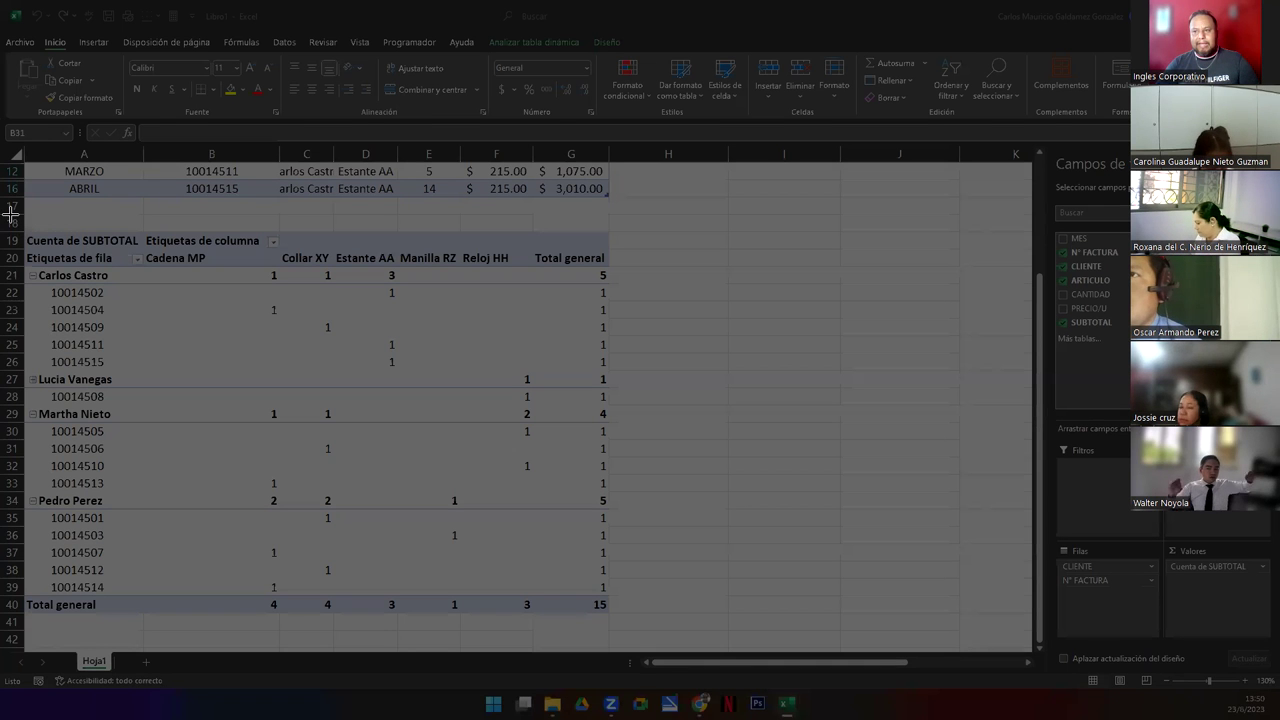
drag(3, 214, 655, 628)
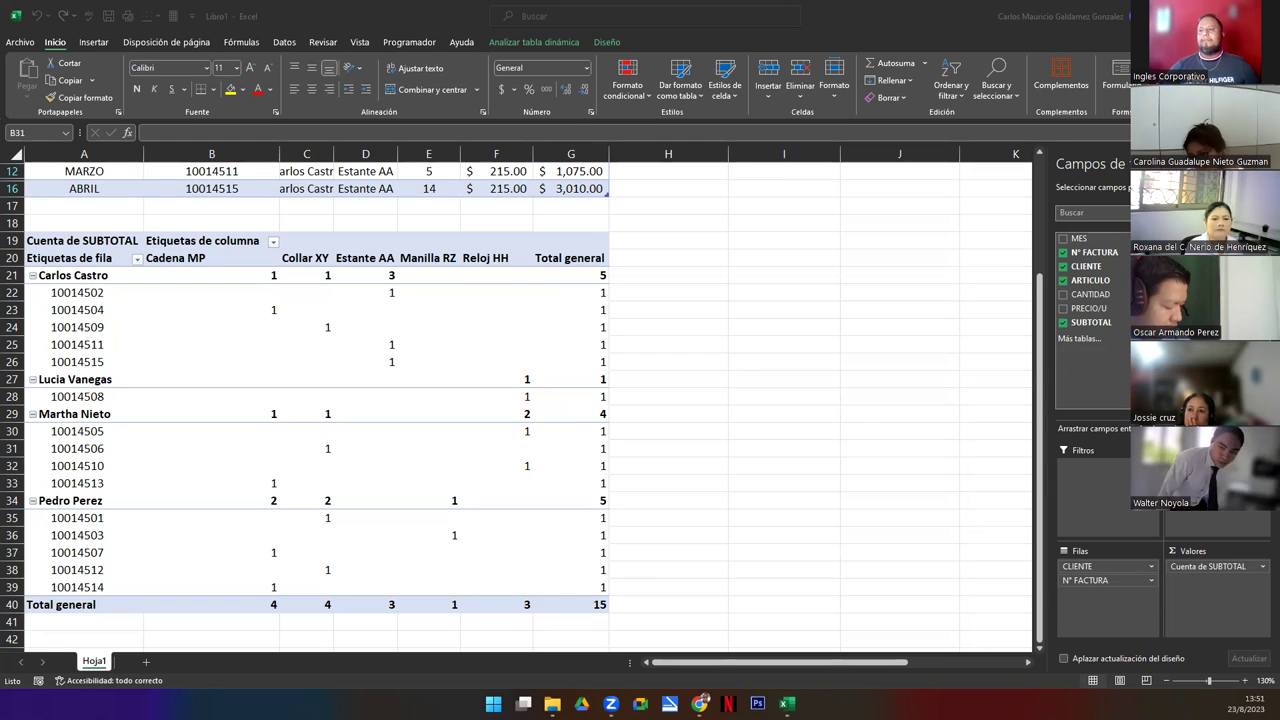
Apply the dark blue PivotTable style with black header and total rows from the Oscuro group.
click(268, 345)
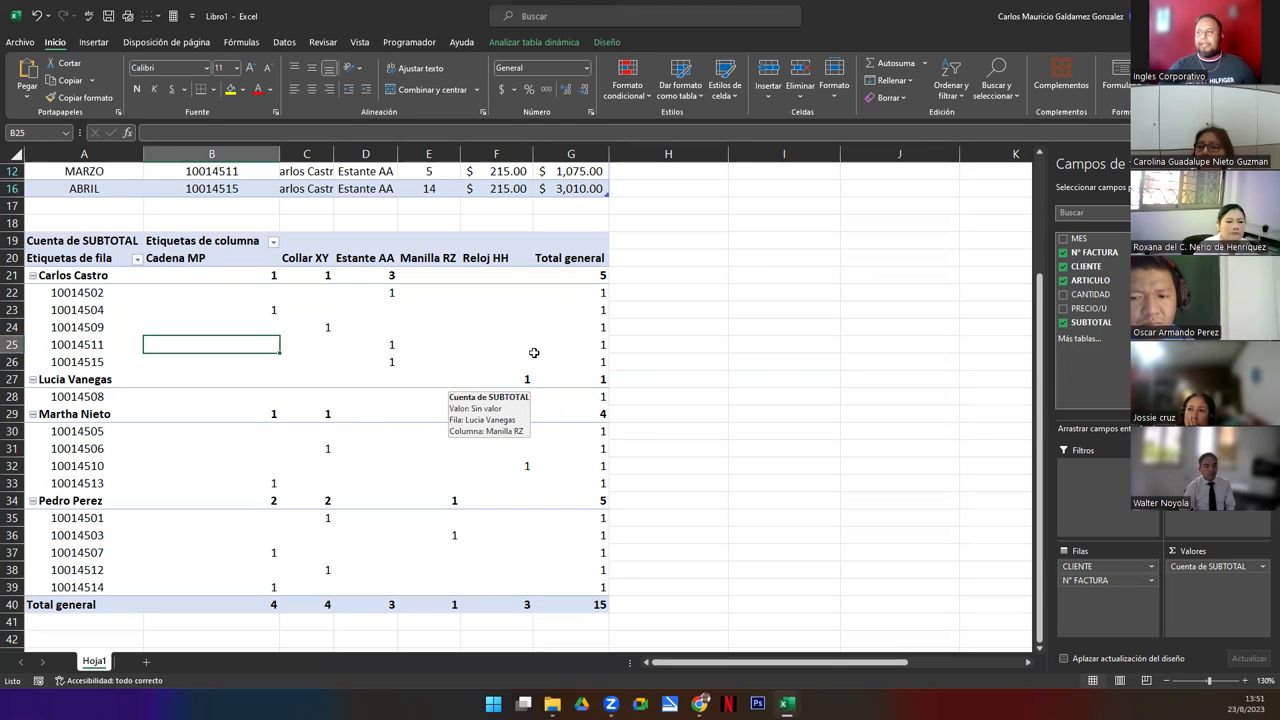
click(606, 45)
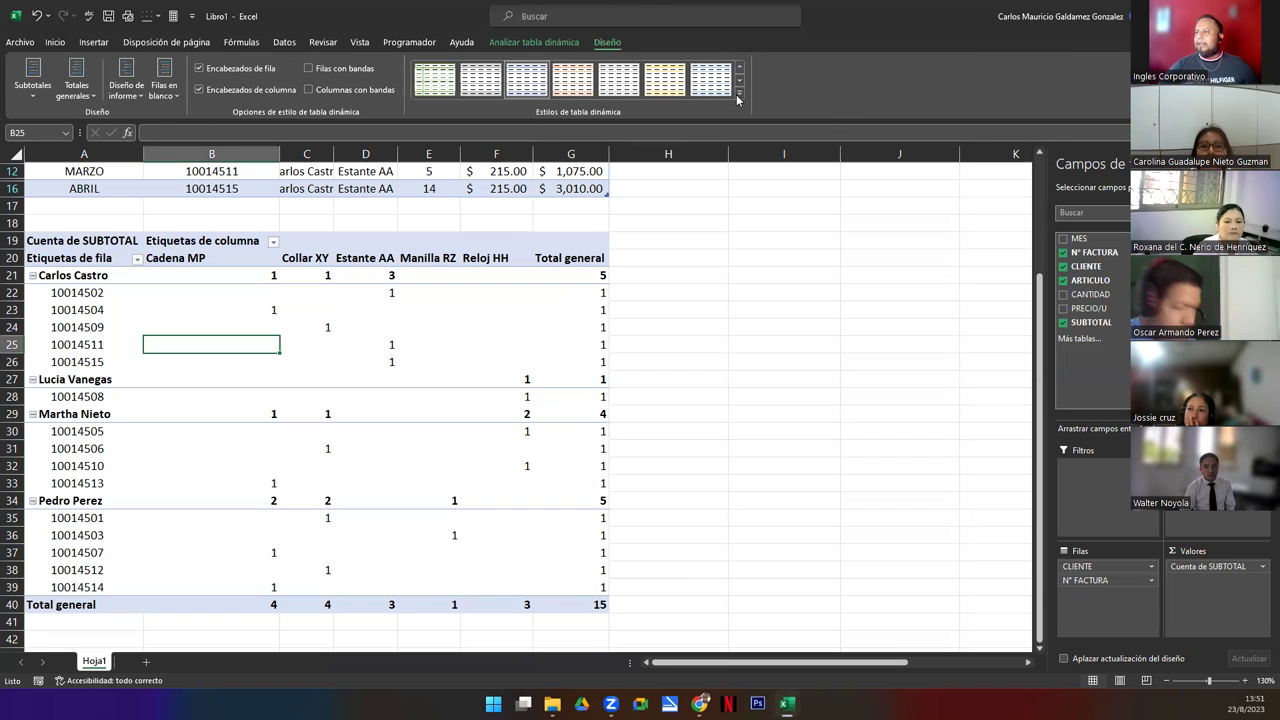
click(736, 94)
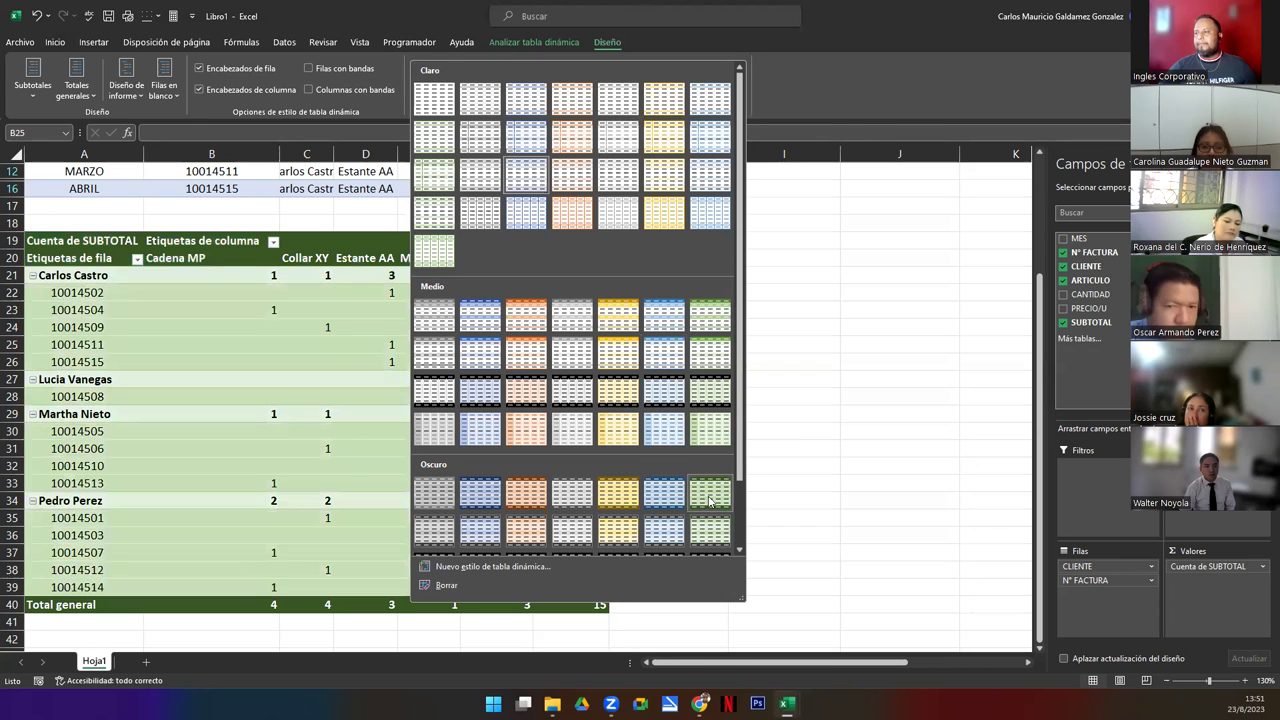
scroll(710, 500, down, 2)
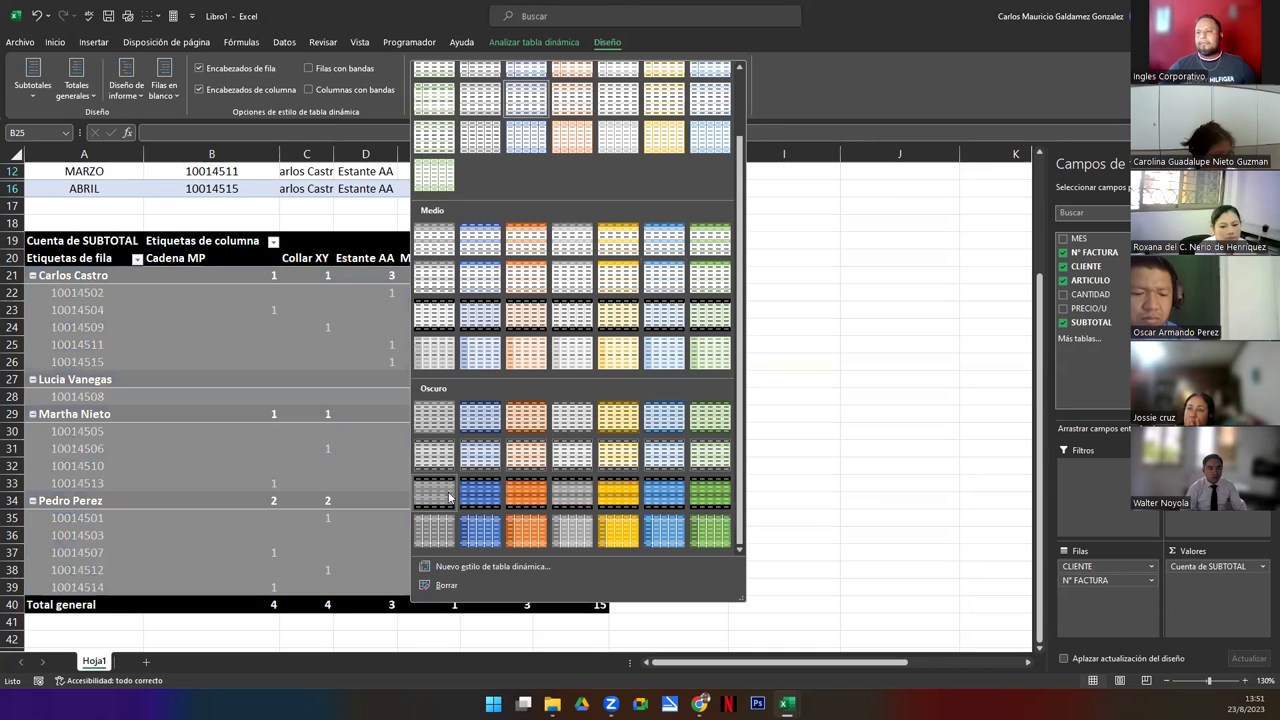
click(469, 497)
click(306, 343)
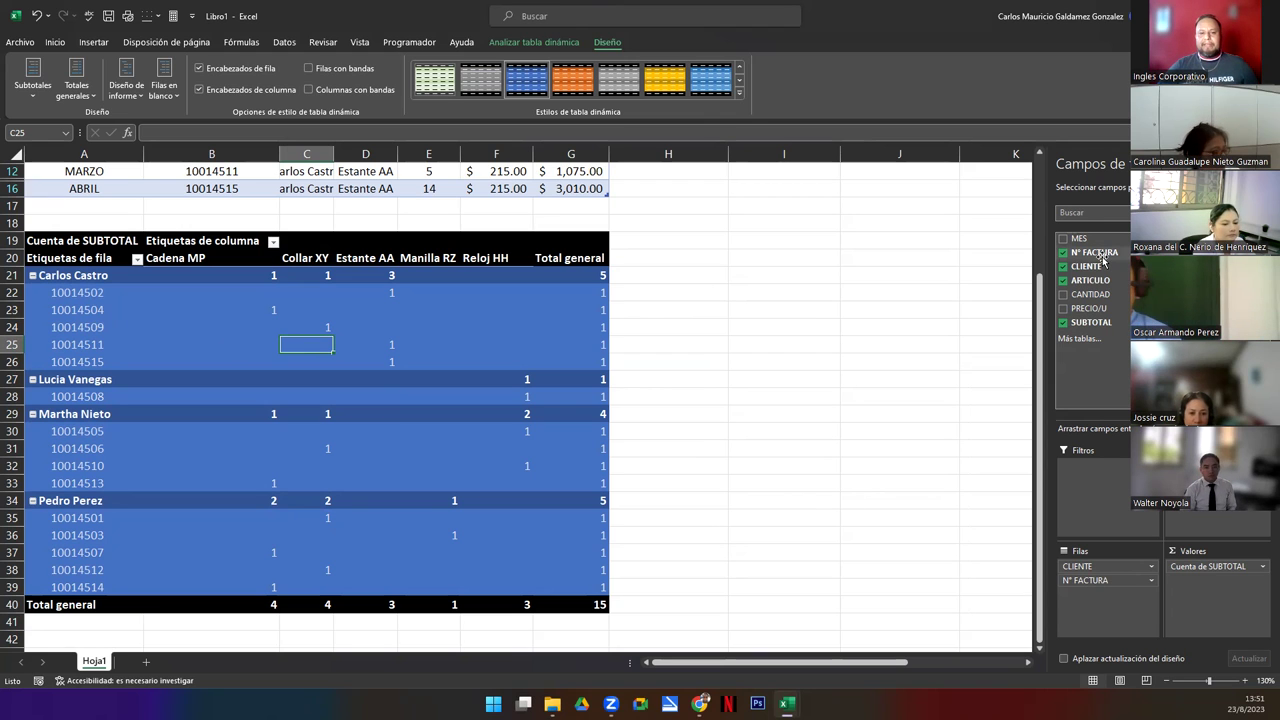
Add MES as a report filter of the PivotTable and insert an empty row between the sales table and that filter.
drag(1078, 238, 1100, 478)
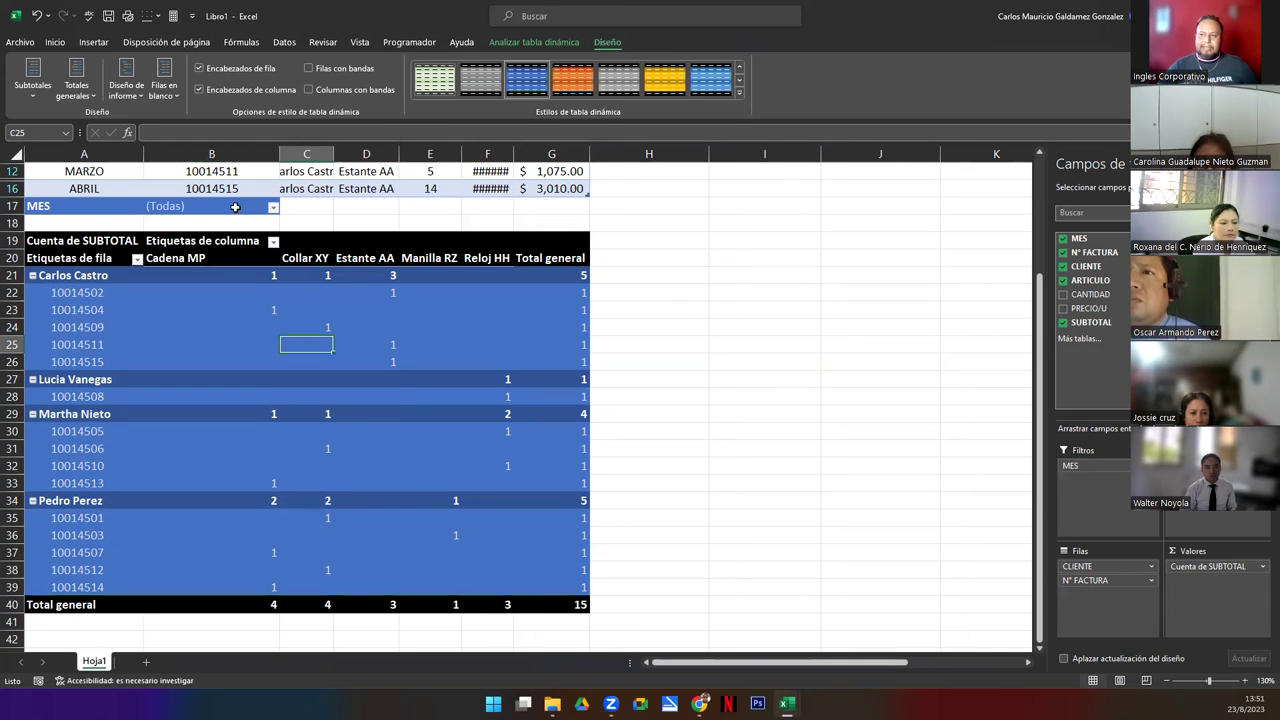
right_click(16, 208)
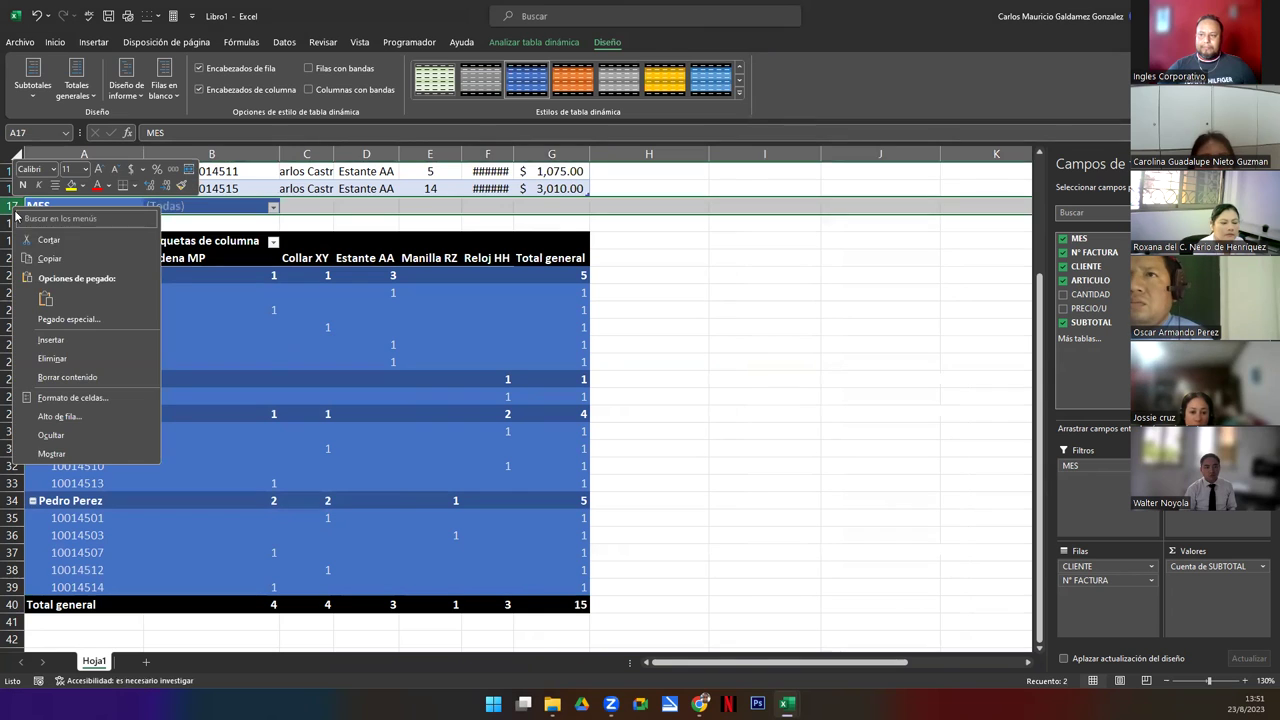
click(60, 339)
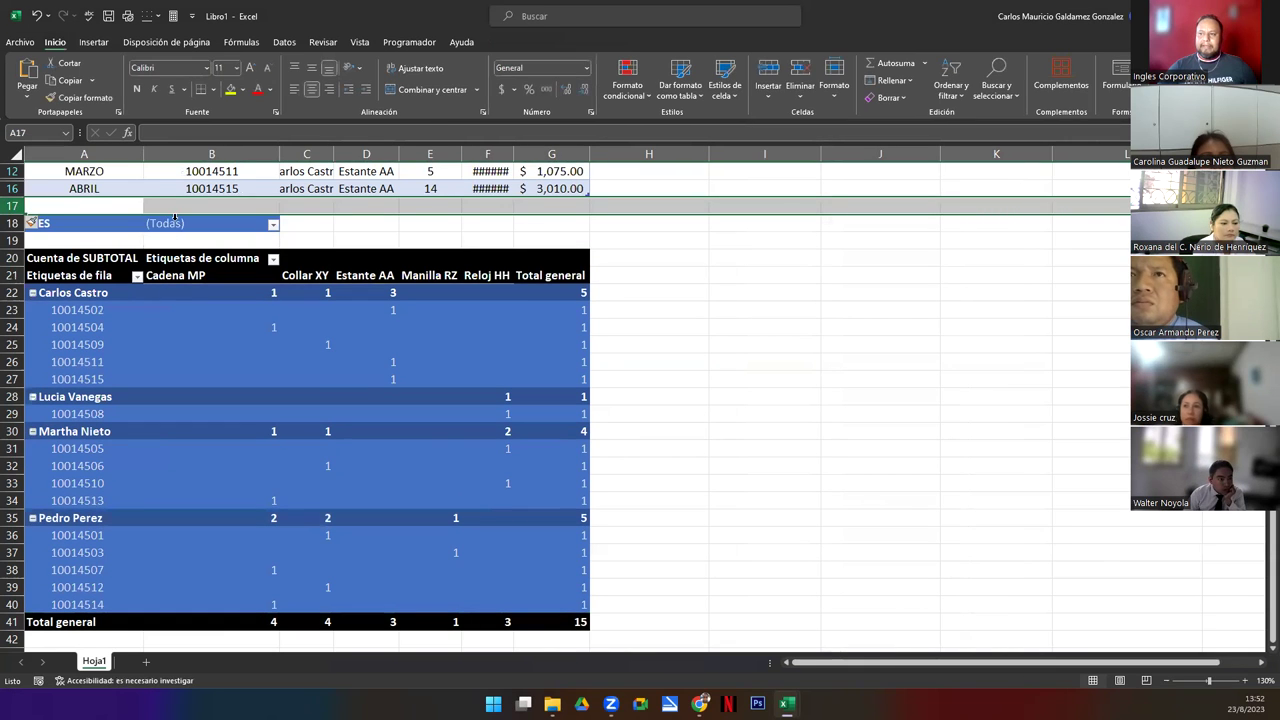
click(174, 217)
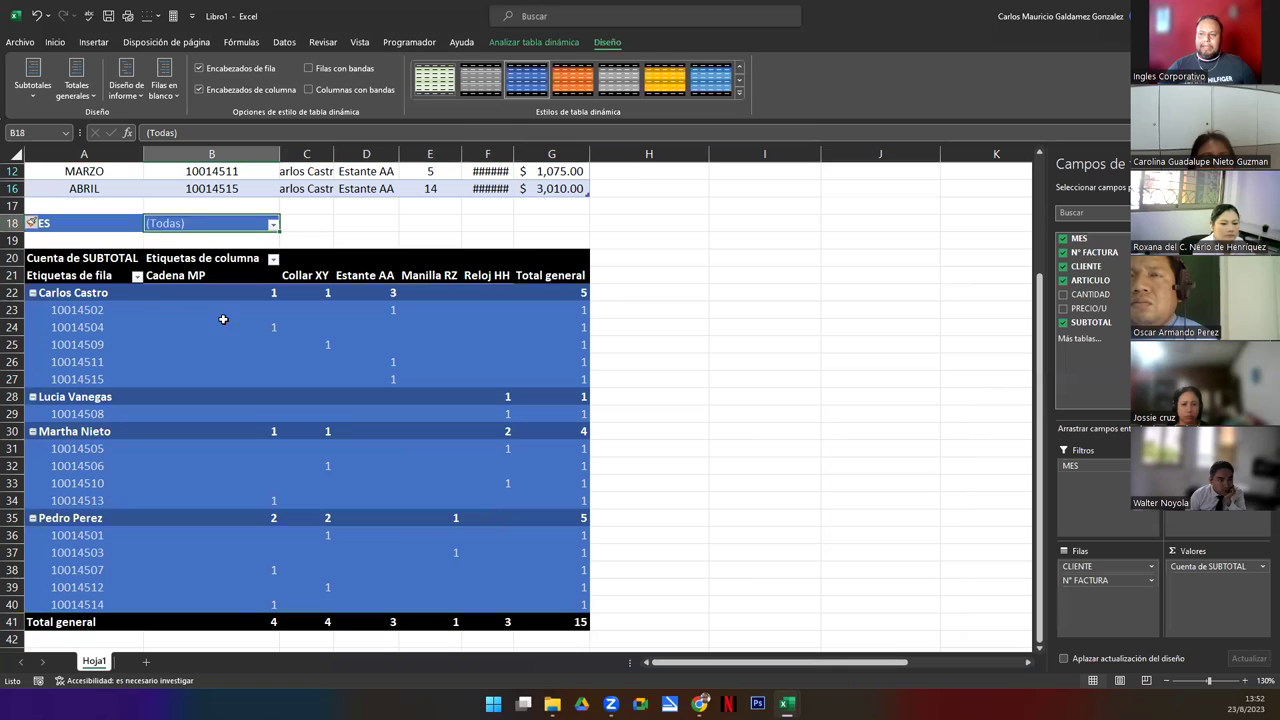
Filter the PivotTable by MES to show only ENERO.
click(552, 624)
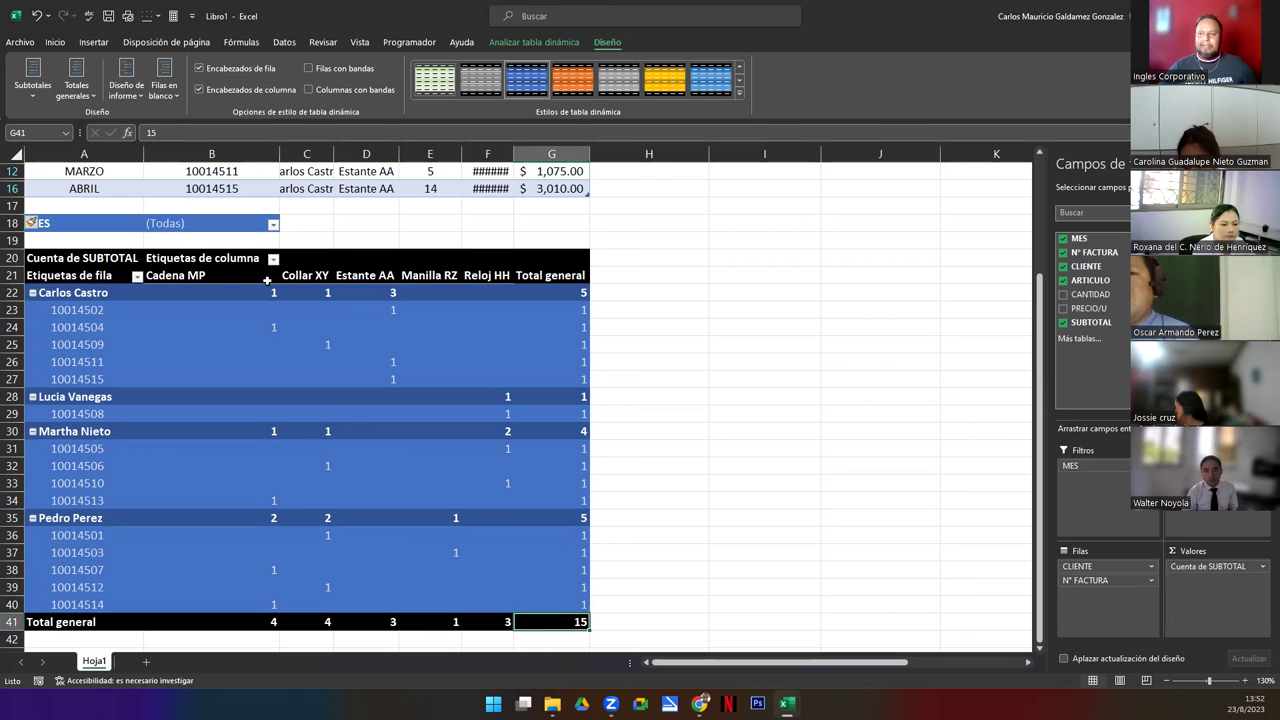
click(274, 227)
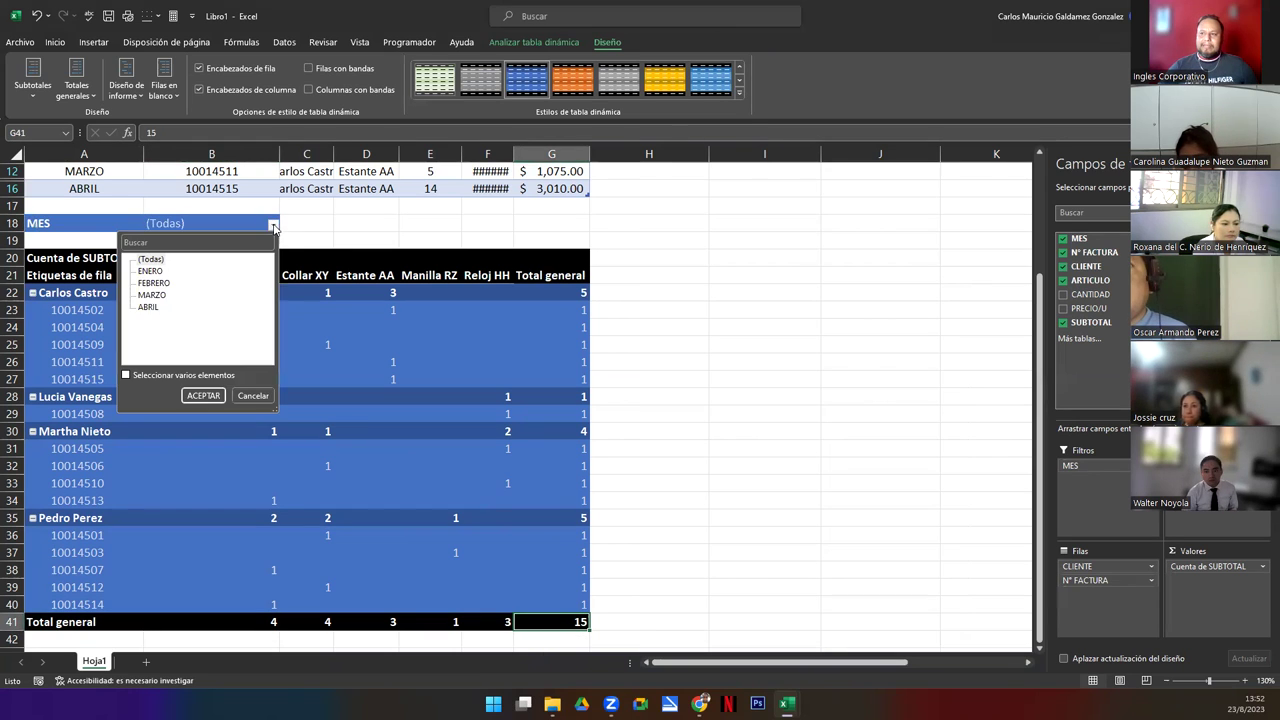
click(151, 272)
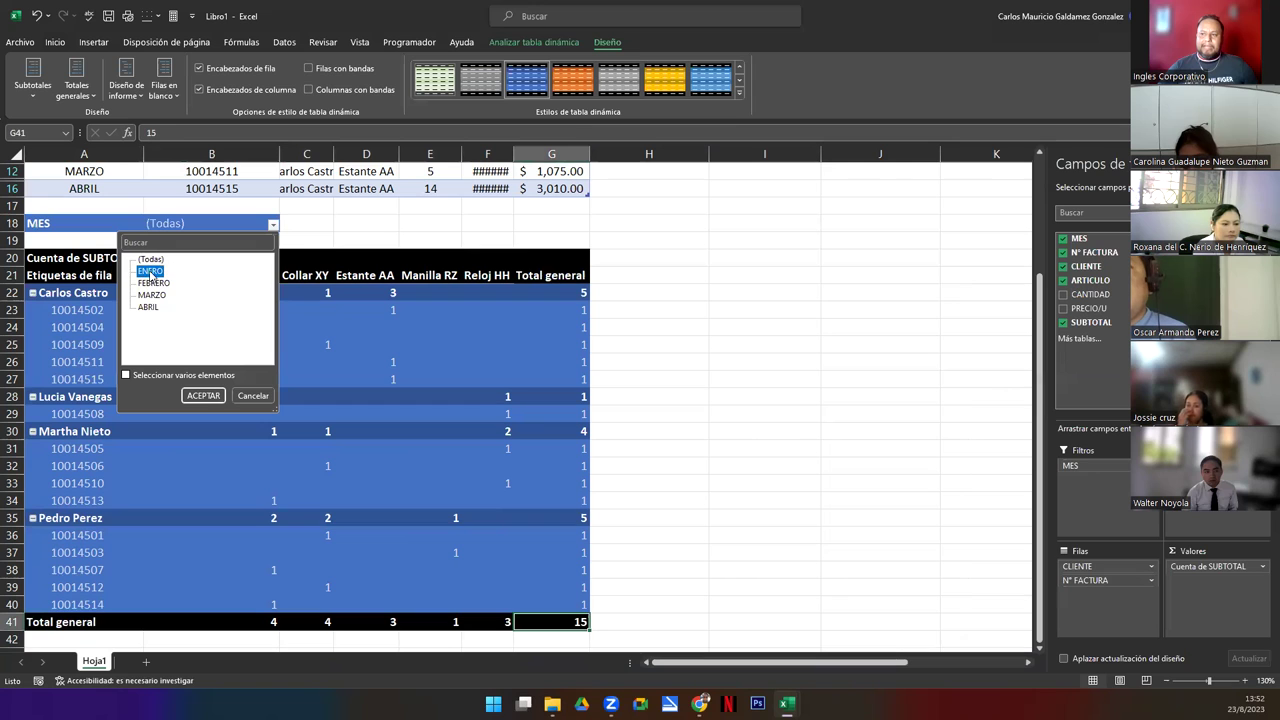
click(202, 395)
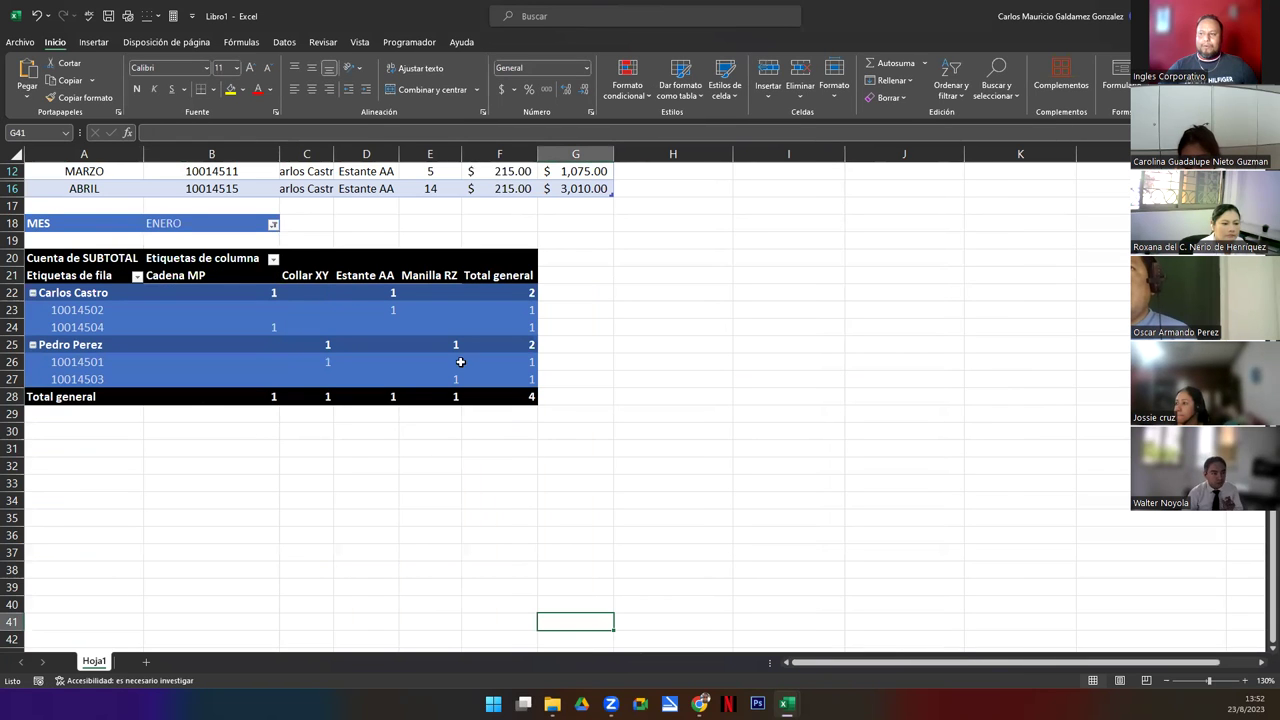
Change the PivotTable's MES report filter to show only FEBRERO.
click(273, 224)
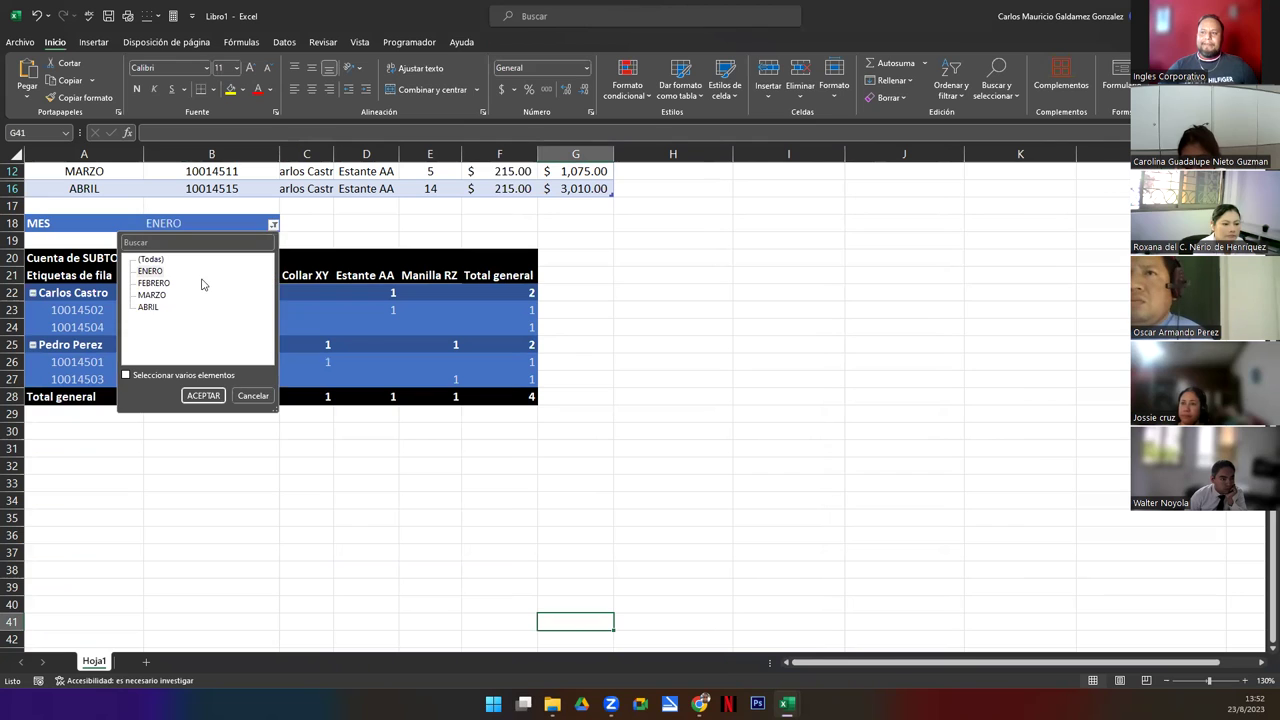
click(154, 283)
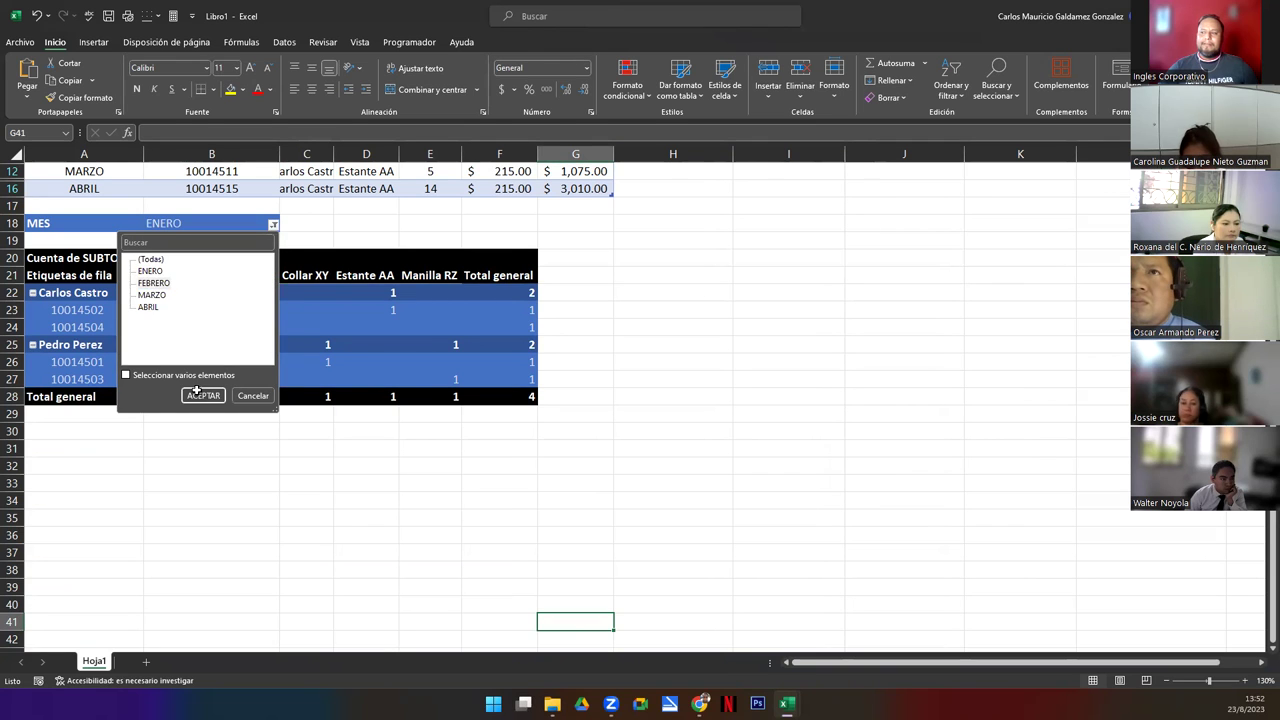
click(203, 395)
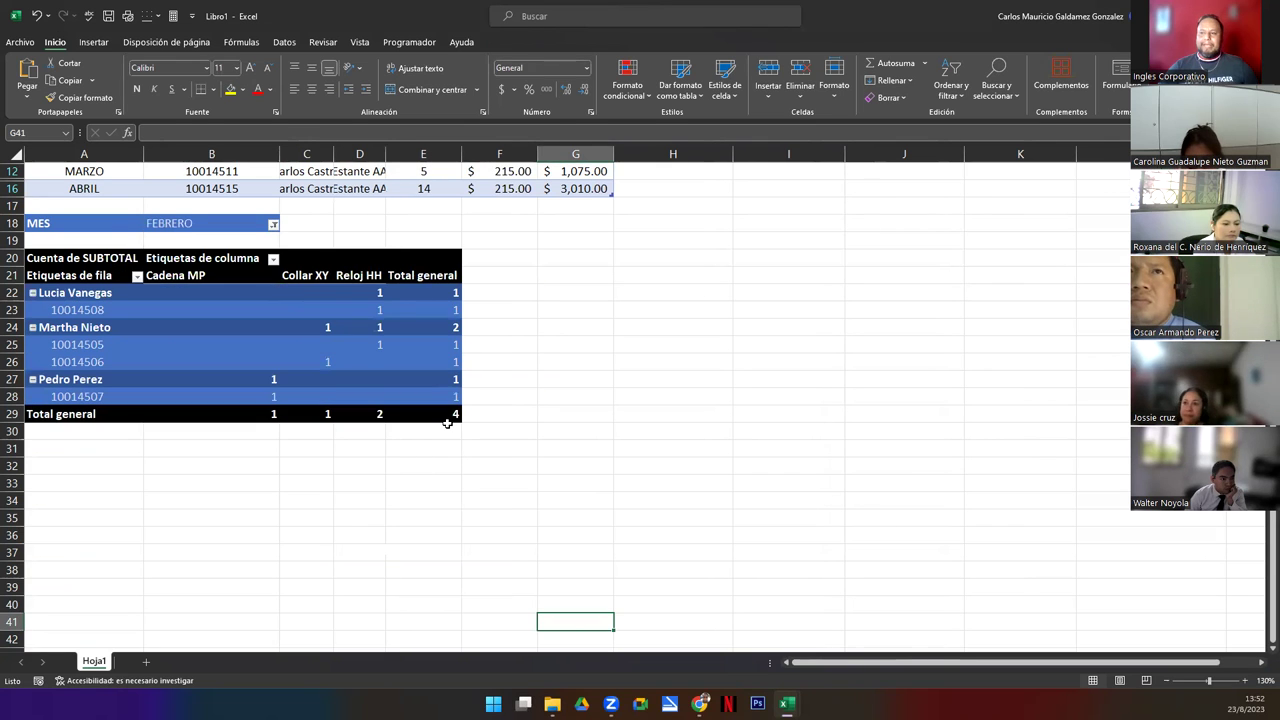
Change the PivotTable's MES report filter to show only MARZO.
click(273, 224)
click(153, 295)
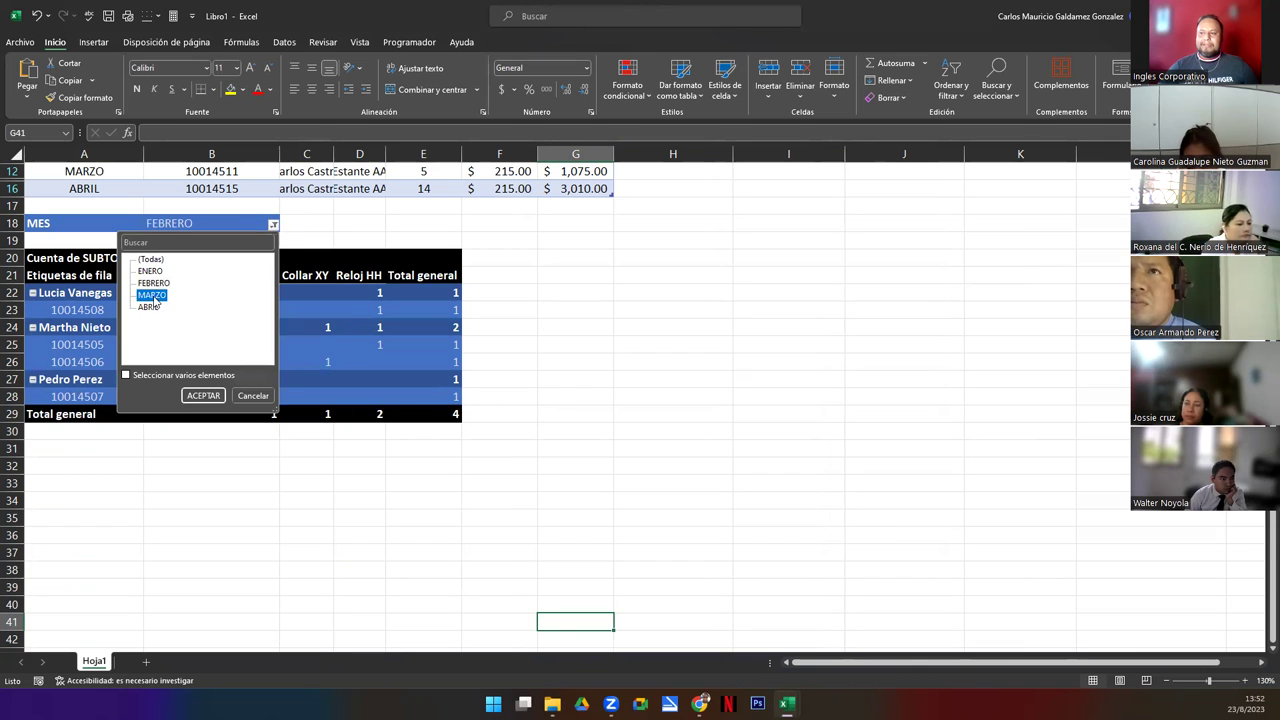
click(201, 395)
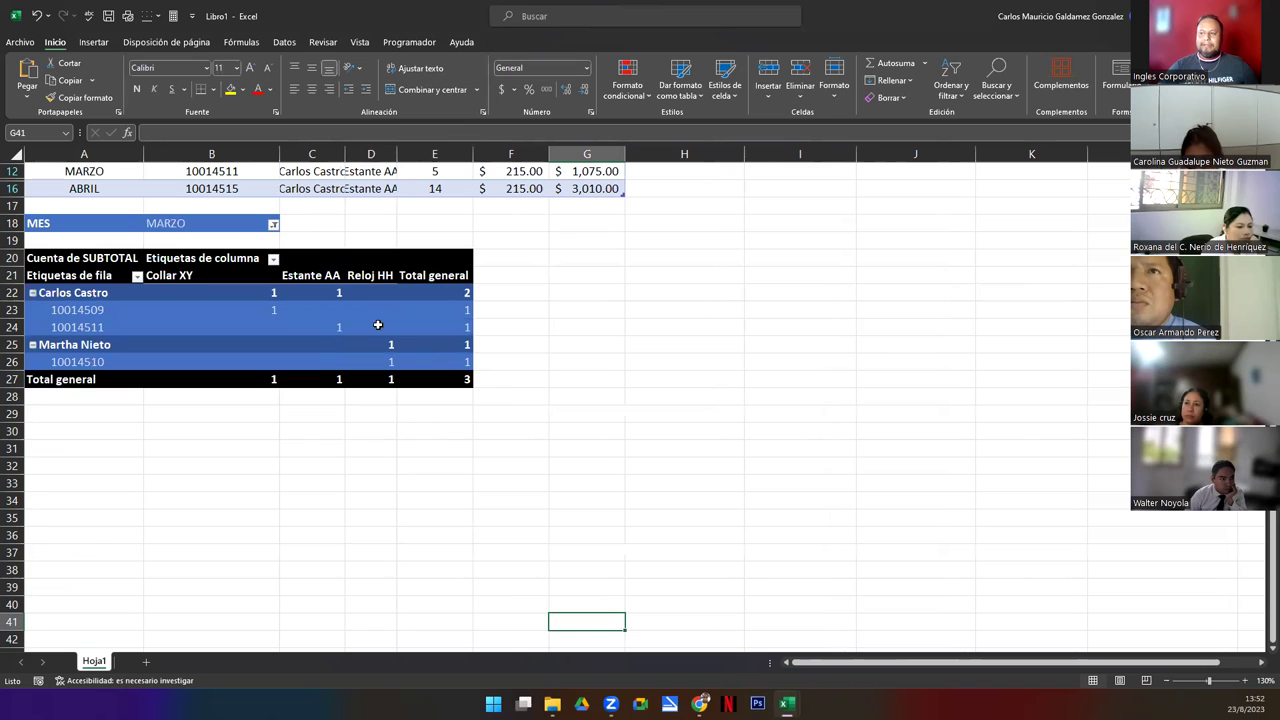
Change the PivotTable's MES report filter to show only ABRIL and select the overall Total general cell.
click(271, 225)
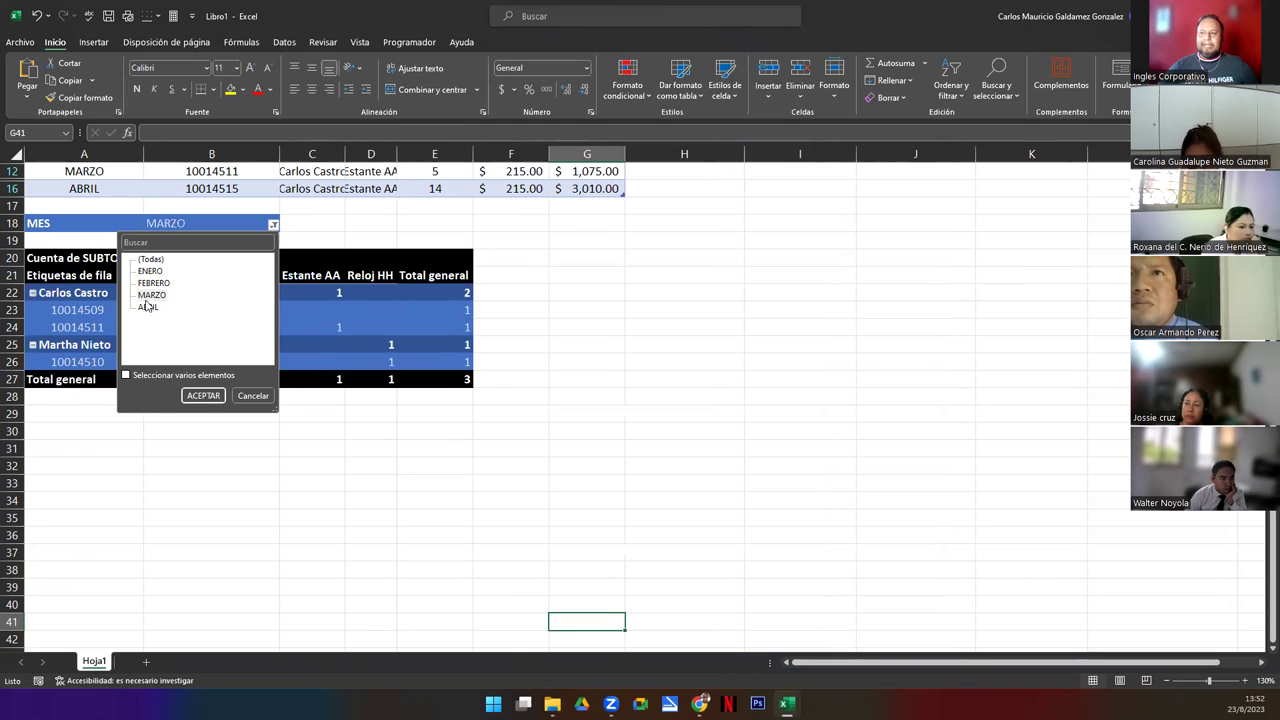
click(201, 395)
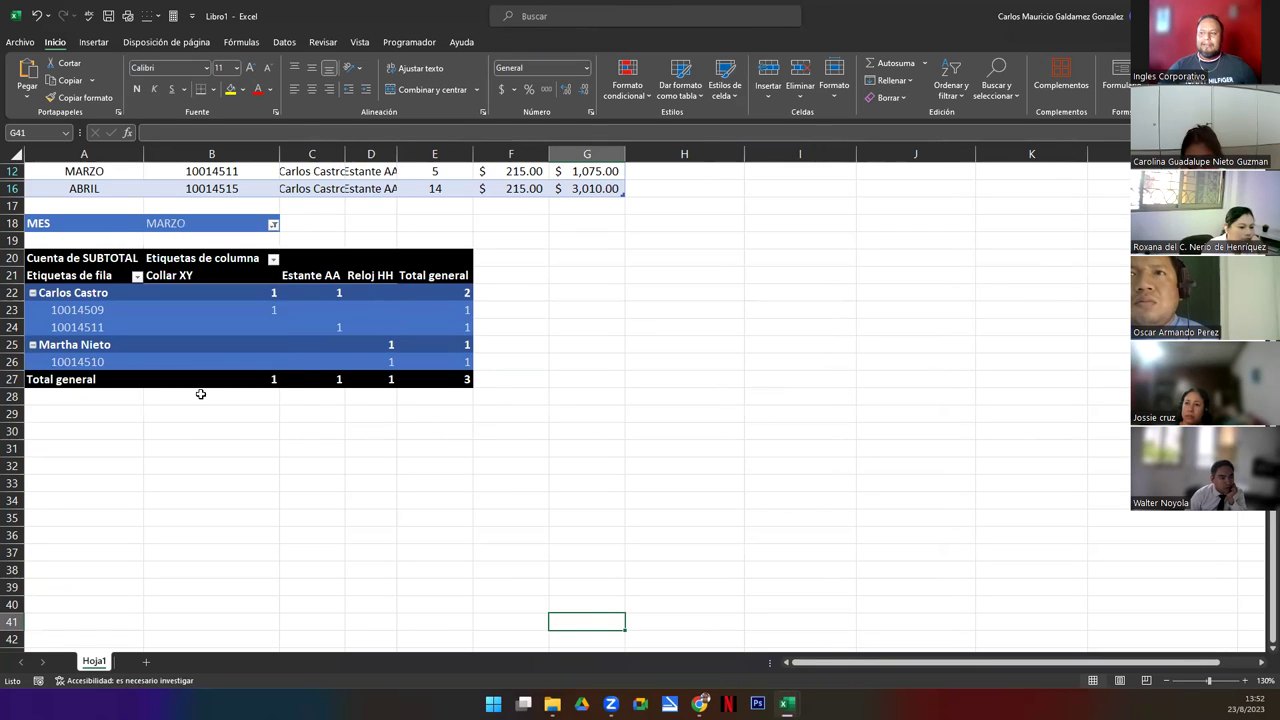
click(267, 228)
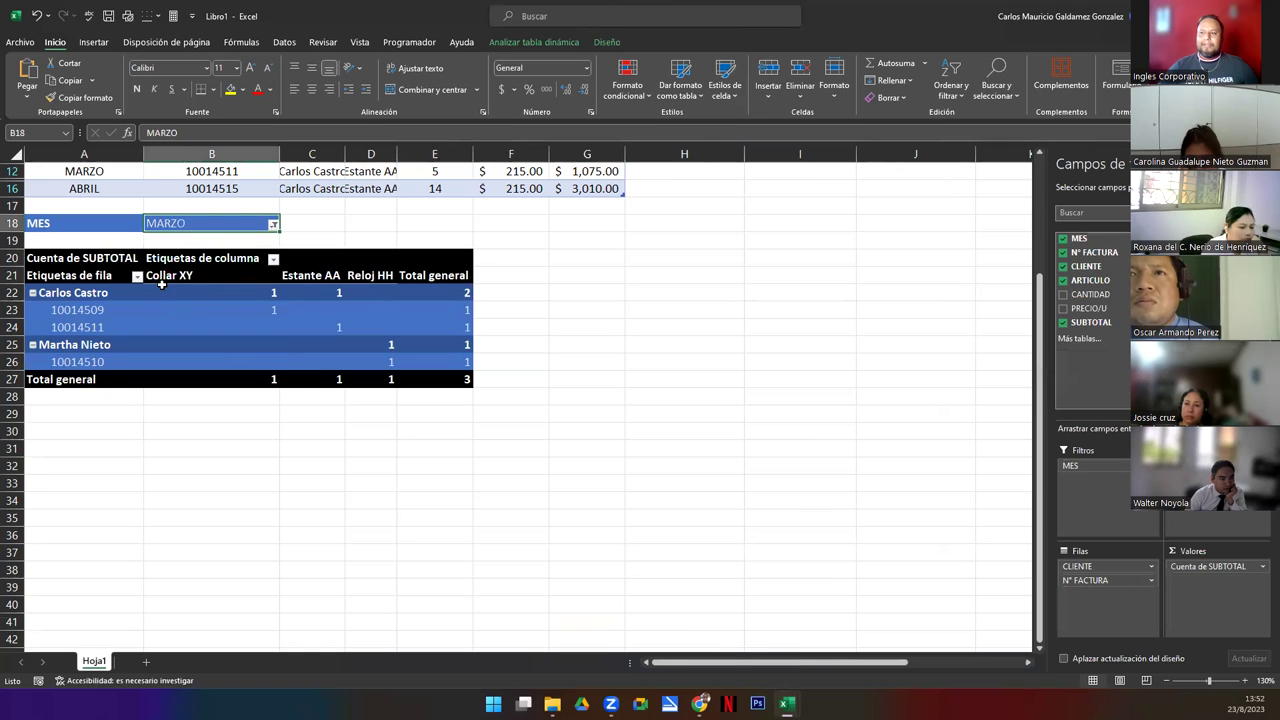
click(272, 226)
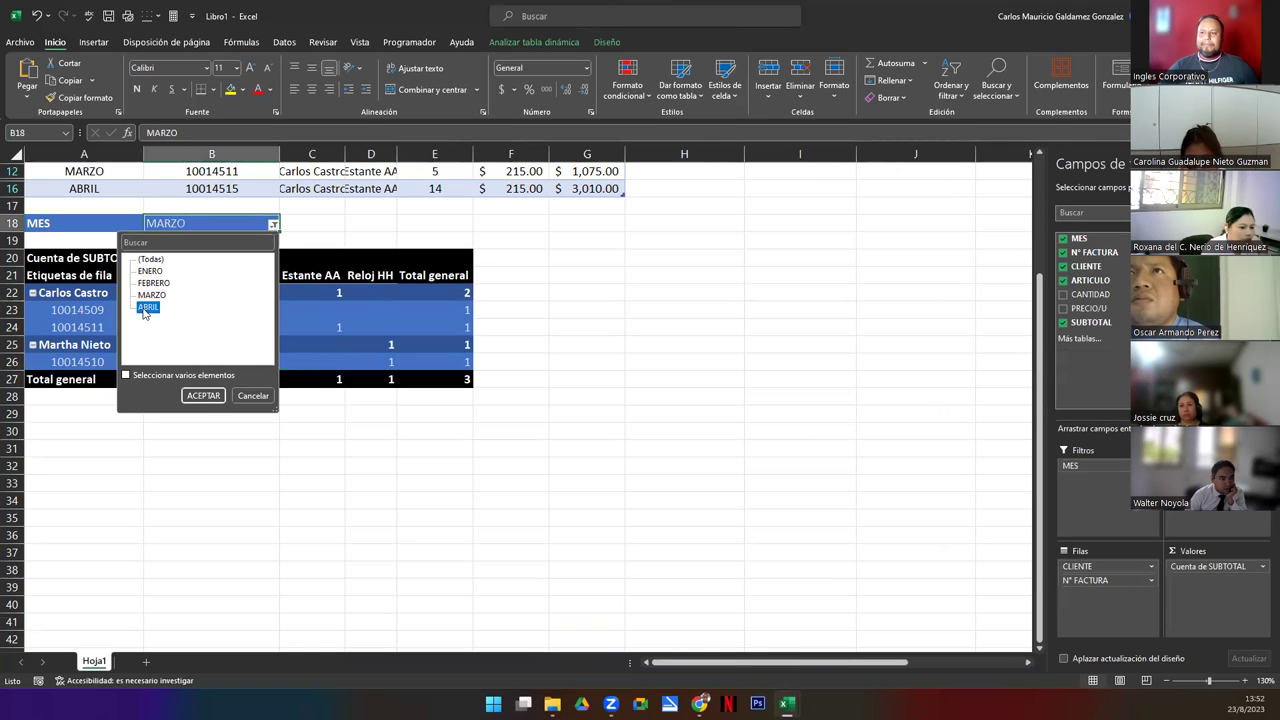
click(201, 396)
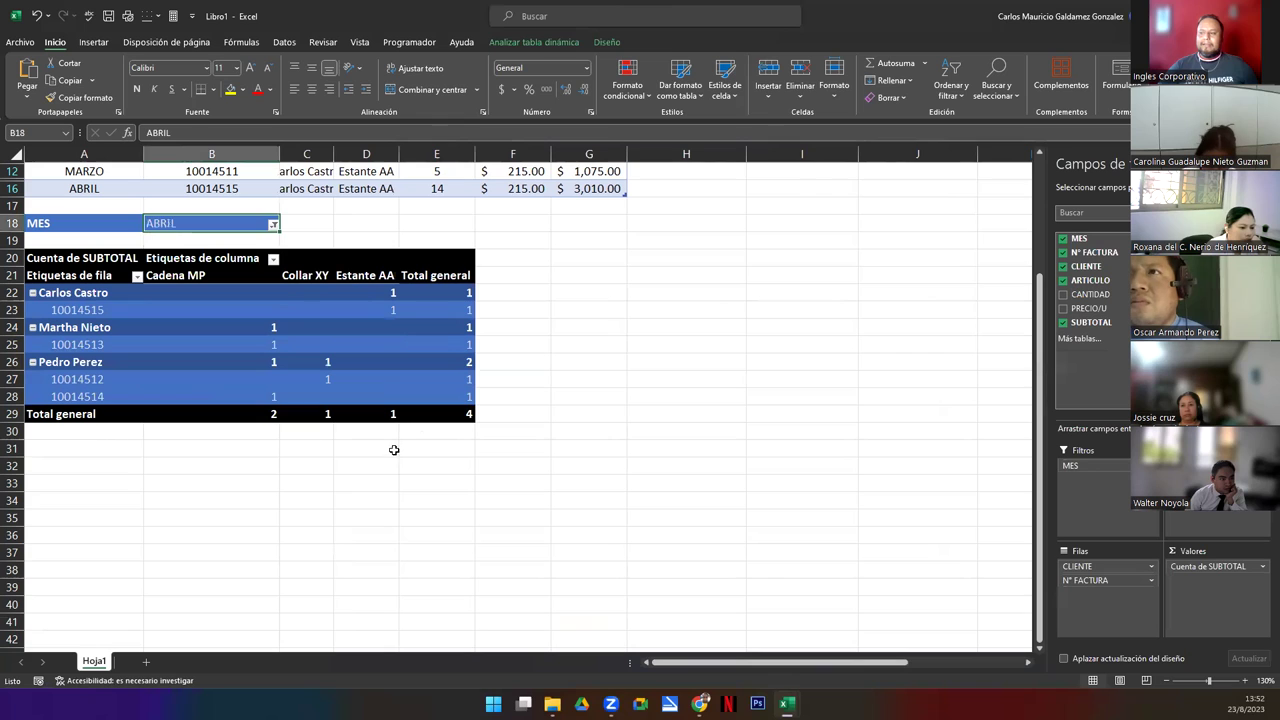
click(449, 414)
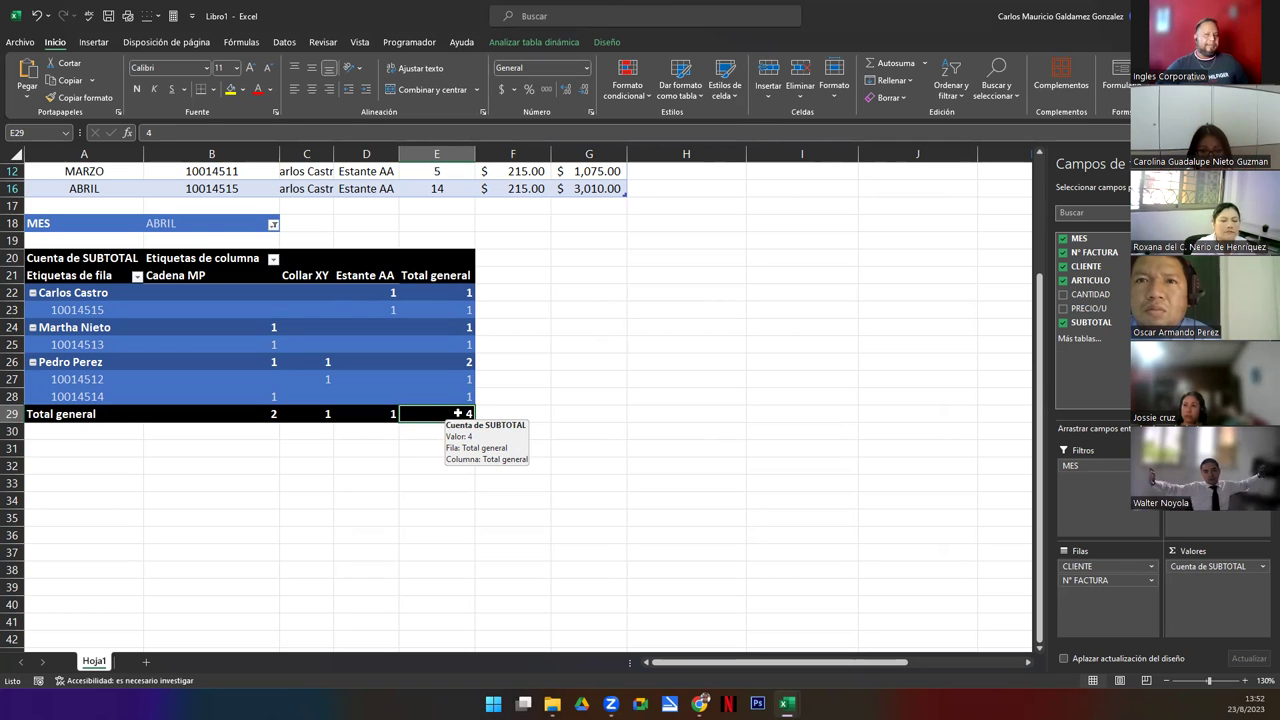
Allow multiple items in the MES filter, show only ENERO and FEBRERO, and select the overall Total general cell.
click(271, 223)
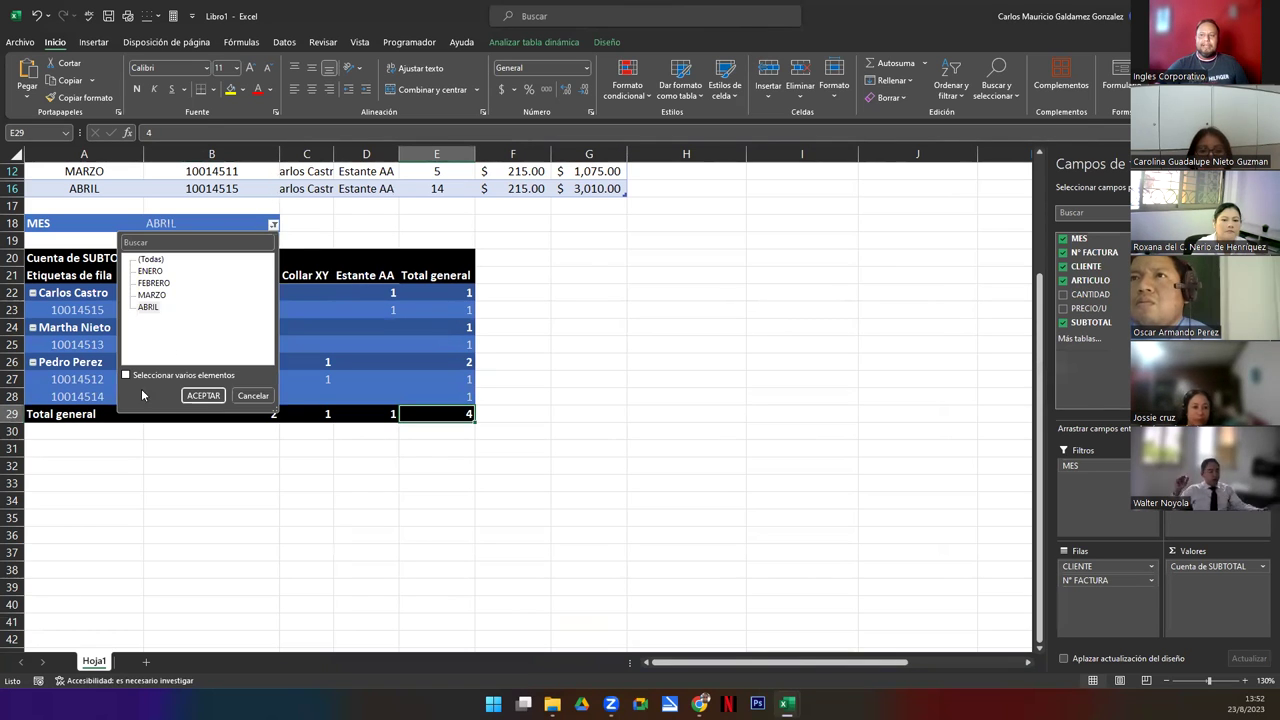
click(152, 295)
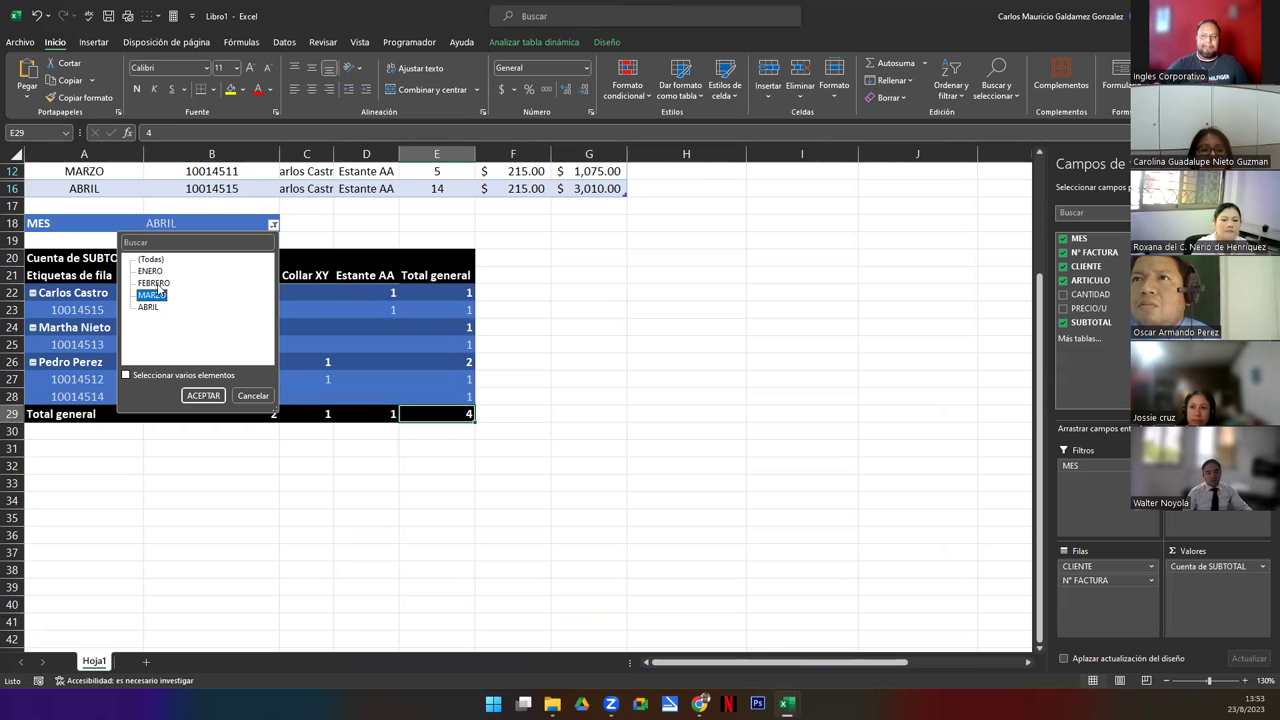
click(127, 376)
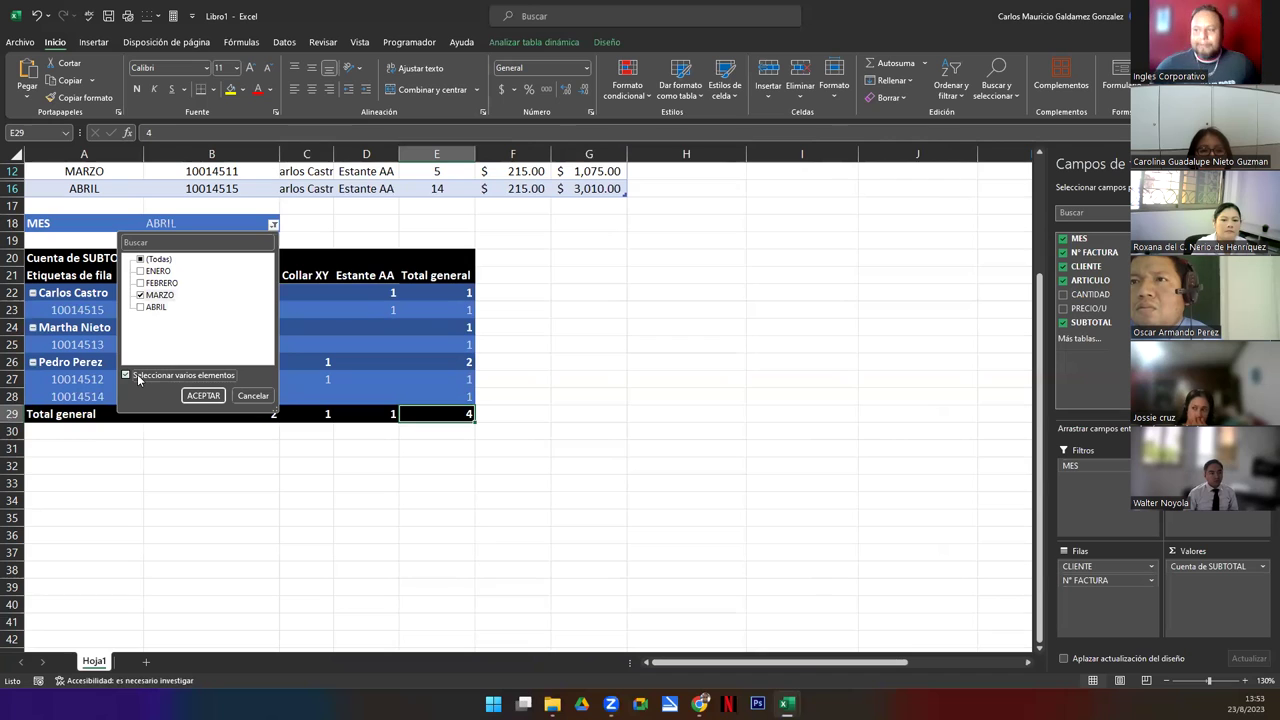
click(141, 271)
click(141, 283)
click(141, 295)
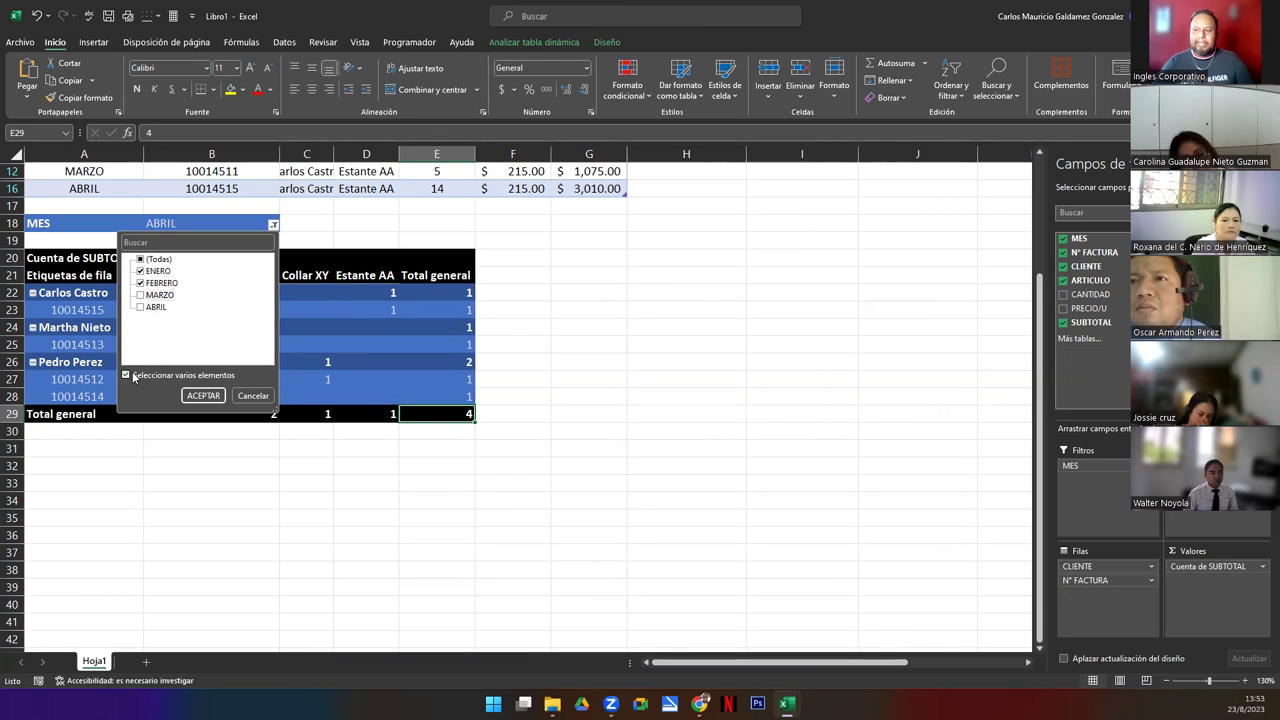
click(201, 395)
click(564, 503)
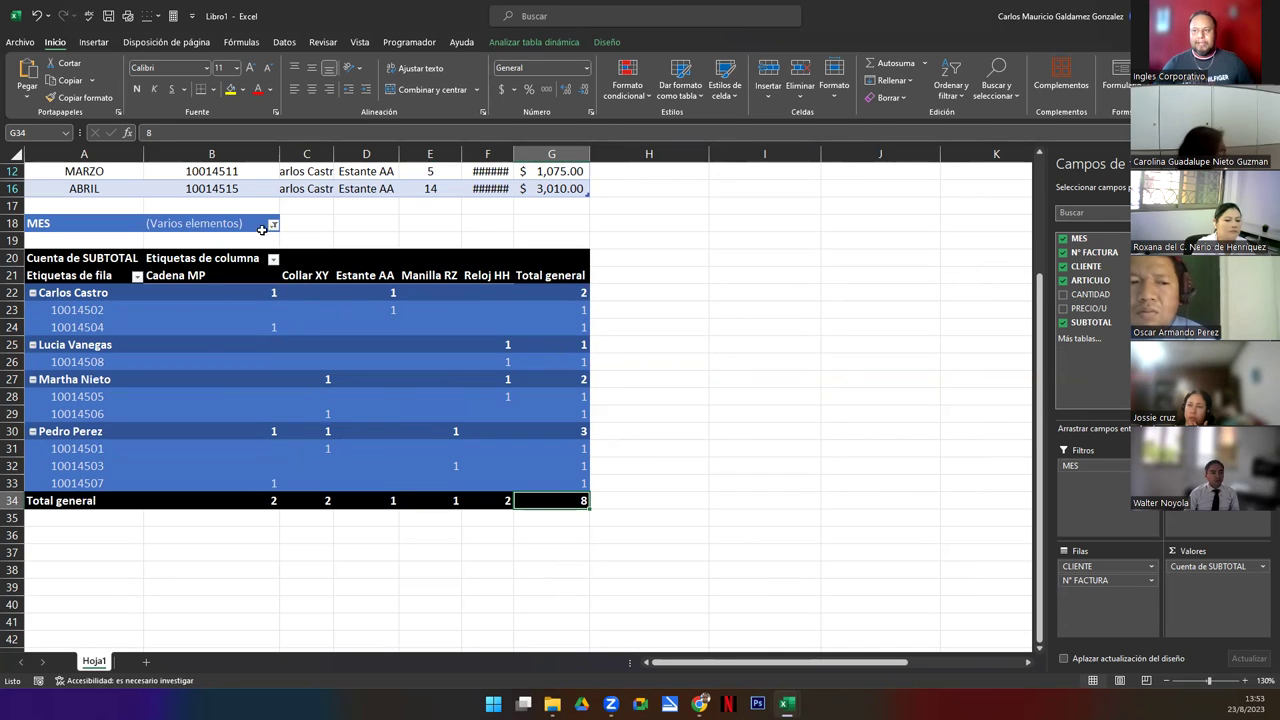
Change the months included in the PivotTable's MES filter to FEBRERO and MARZO.
click(272, 224)
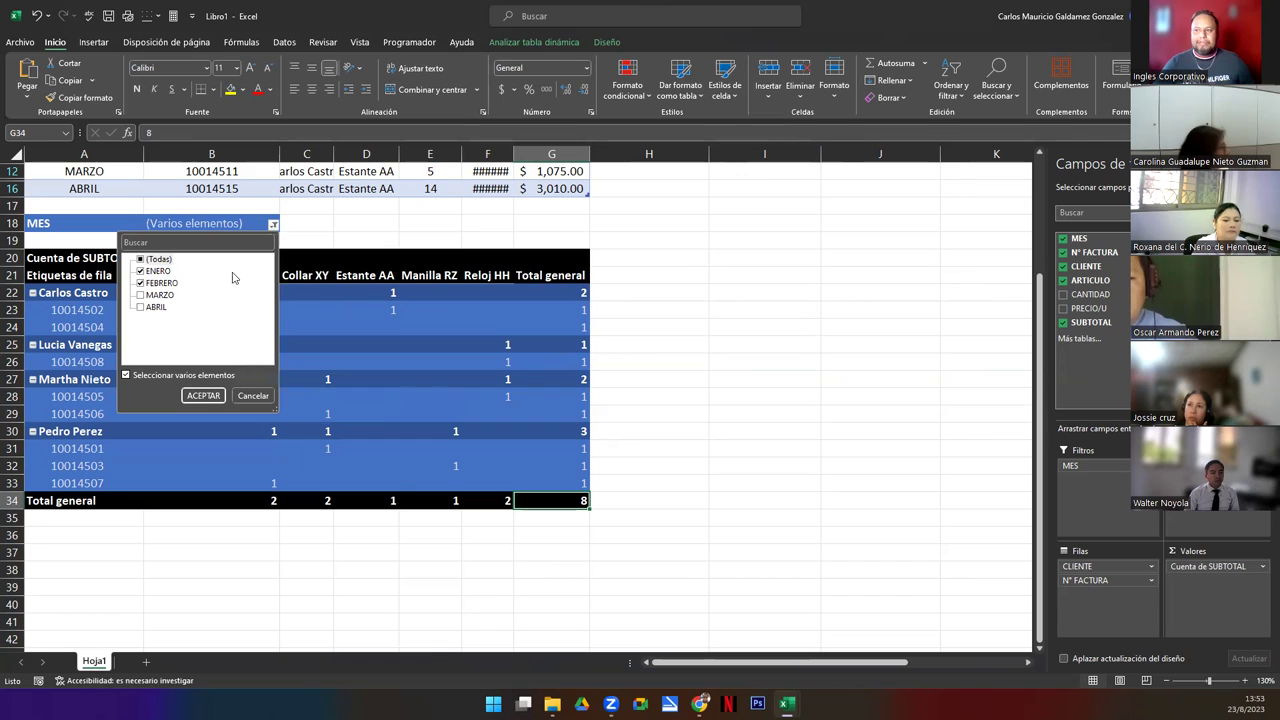
click(140, 295)
click(140, 271)
click(203, 396)
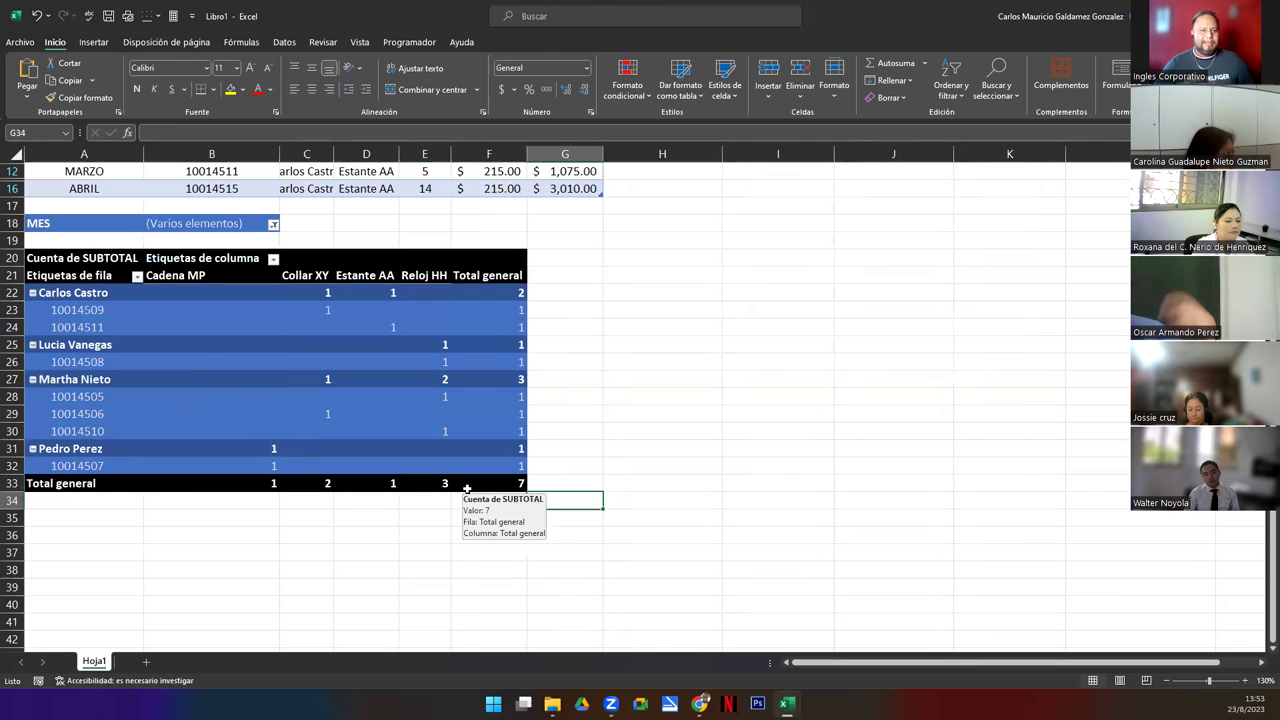
Change the months included in the PivotTable's MES filter to MARZO and ABRIL.
click(271, 224)
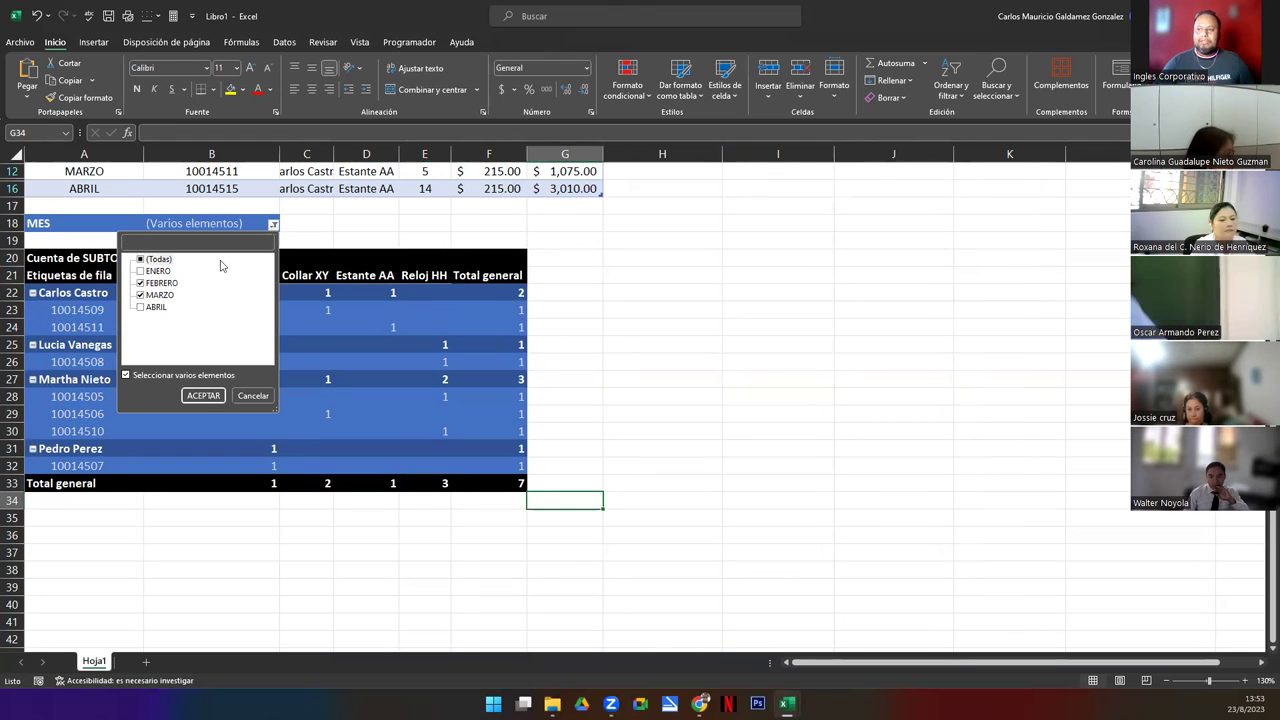
click(140, 307)
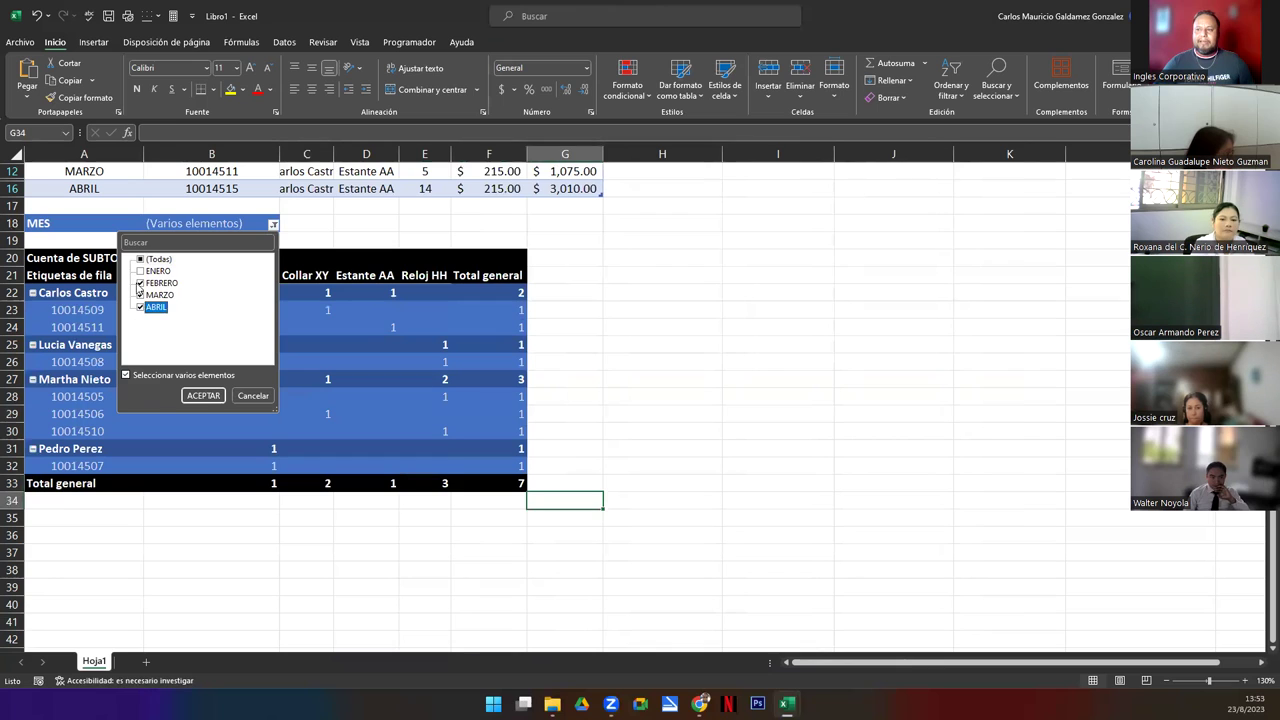
click(140, 284)
click(203, 396)
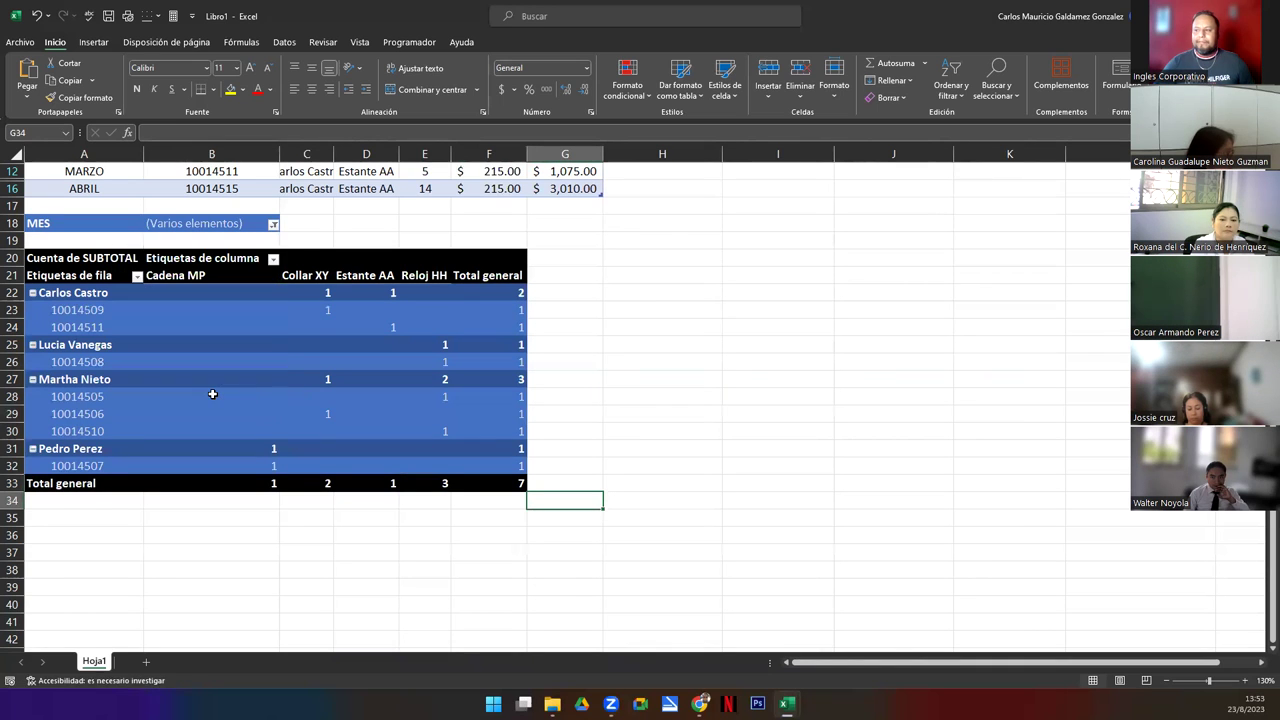
mouse_move(212, 394)
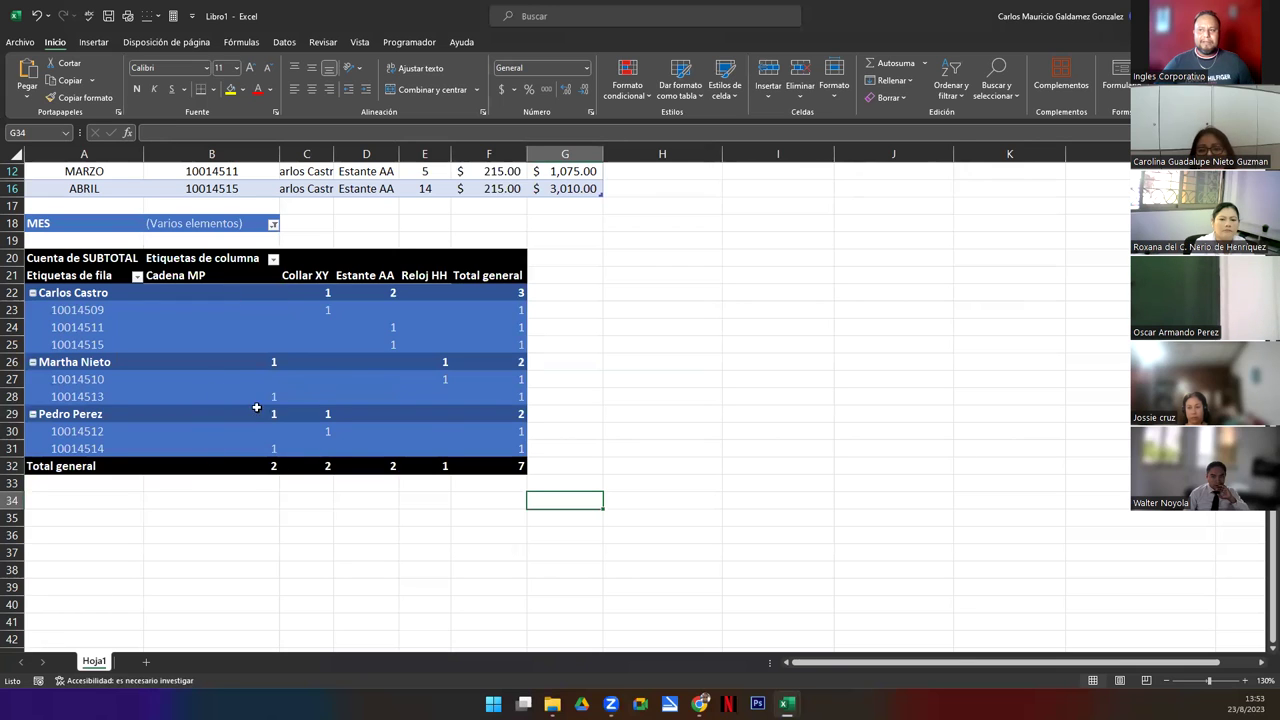
Include all months in the PivotTable's MES filter and autofit the width of column F.
click(273, 226)
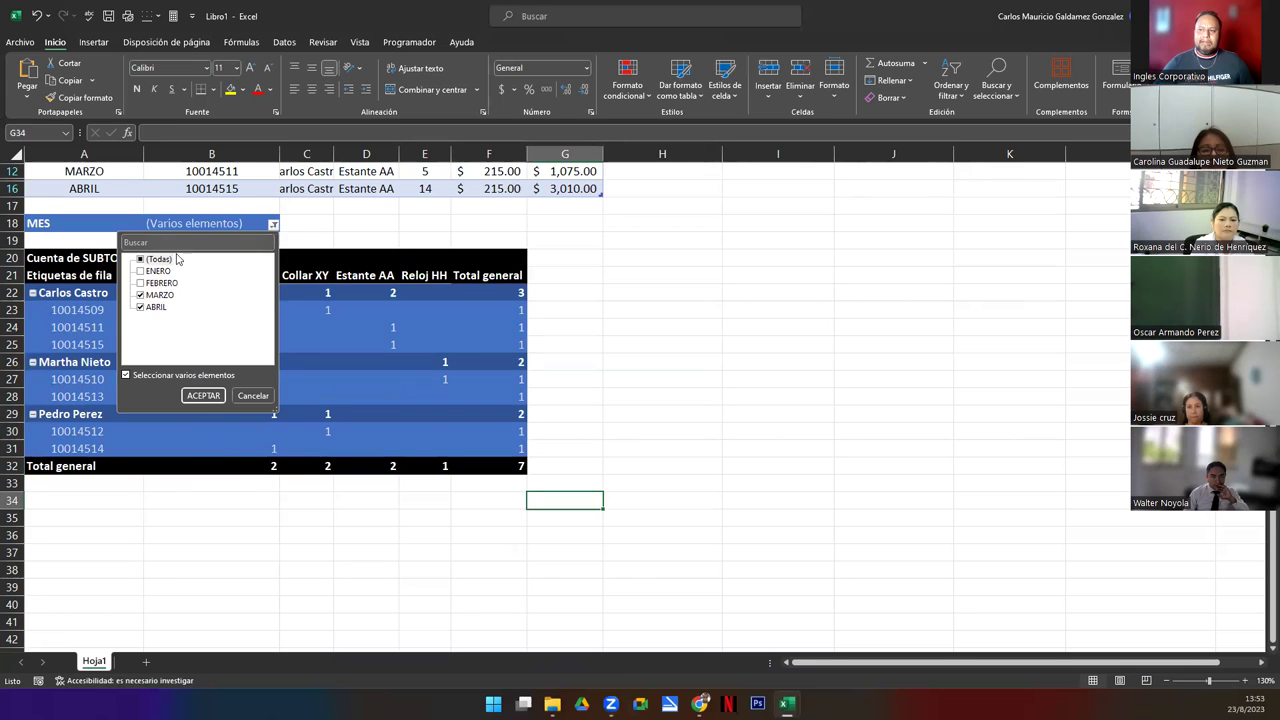
click(141, 262)
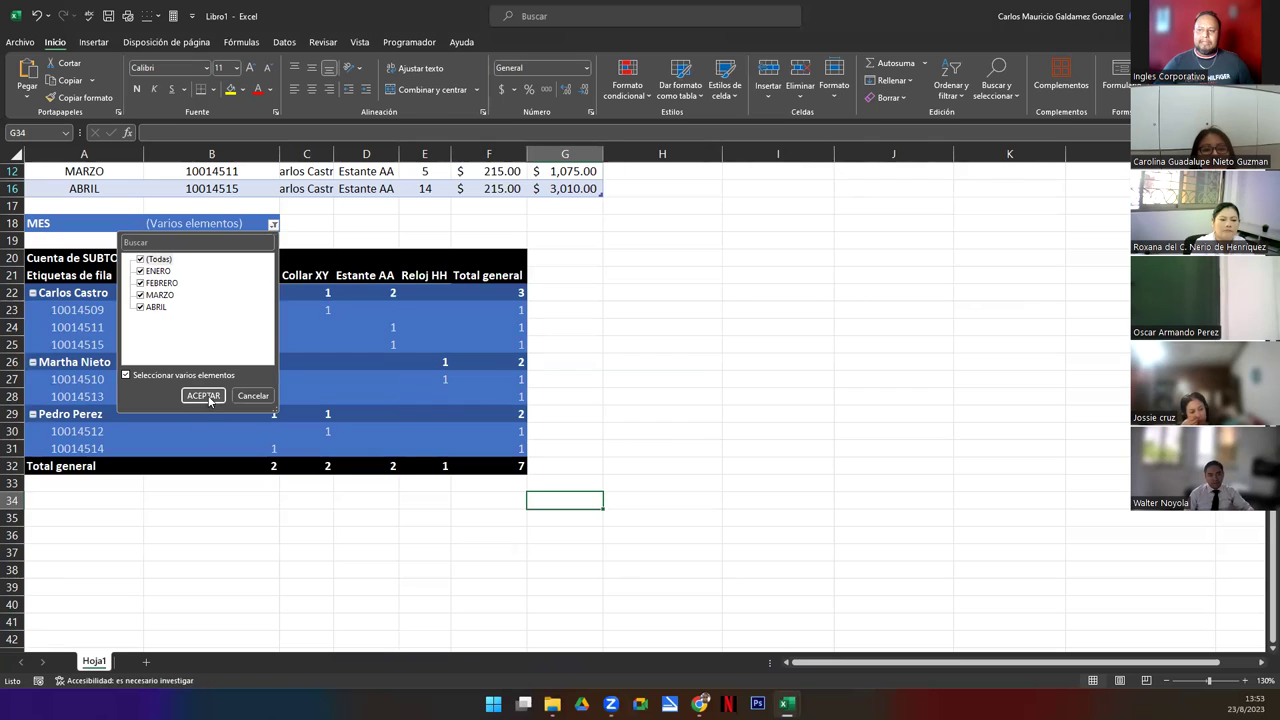
click(203, 395)
click(552, 625)
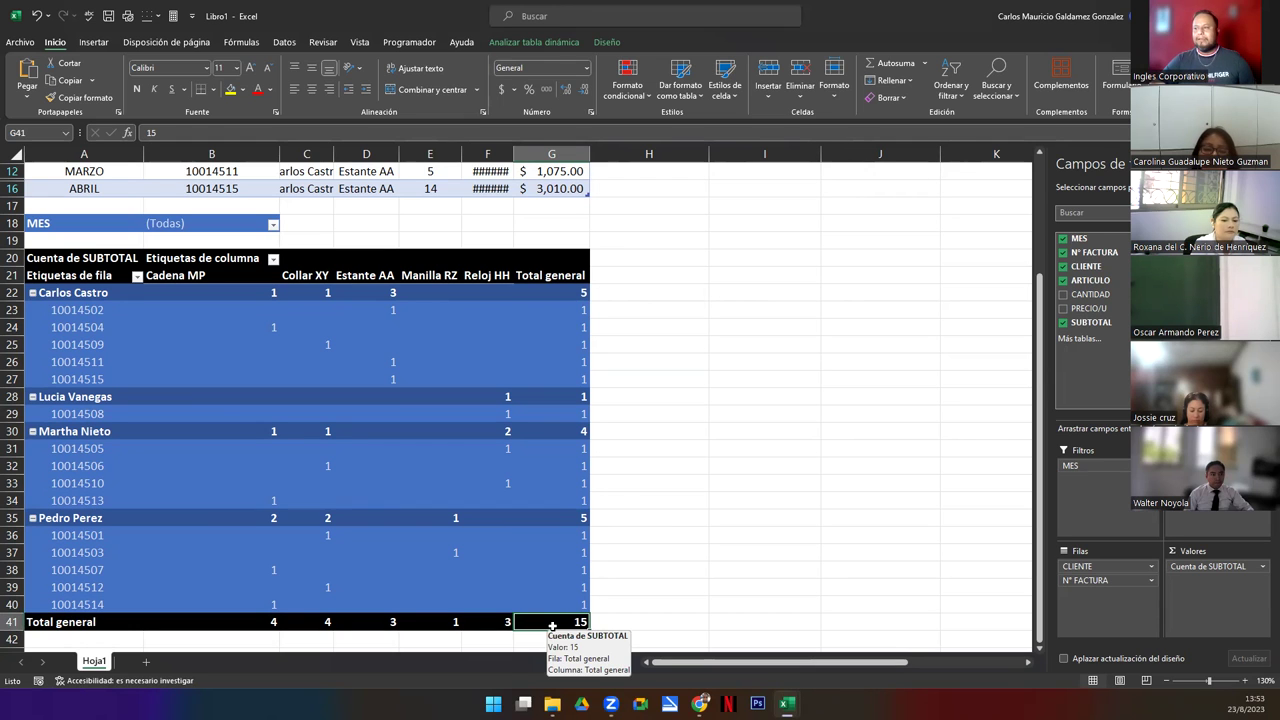
double_click(516, 152)
Clear the CLIENTE filter of the sales table so it shows every customer's rows.
scroll(406, 383, up, 2)
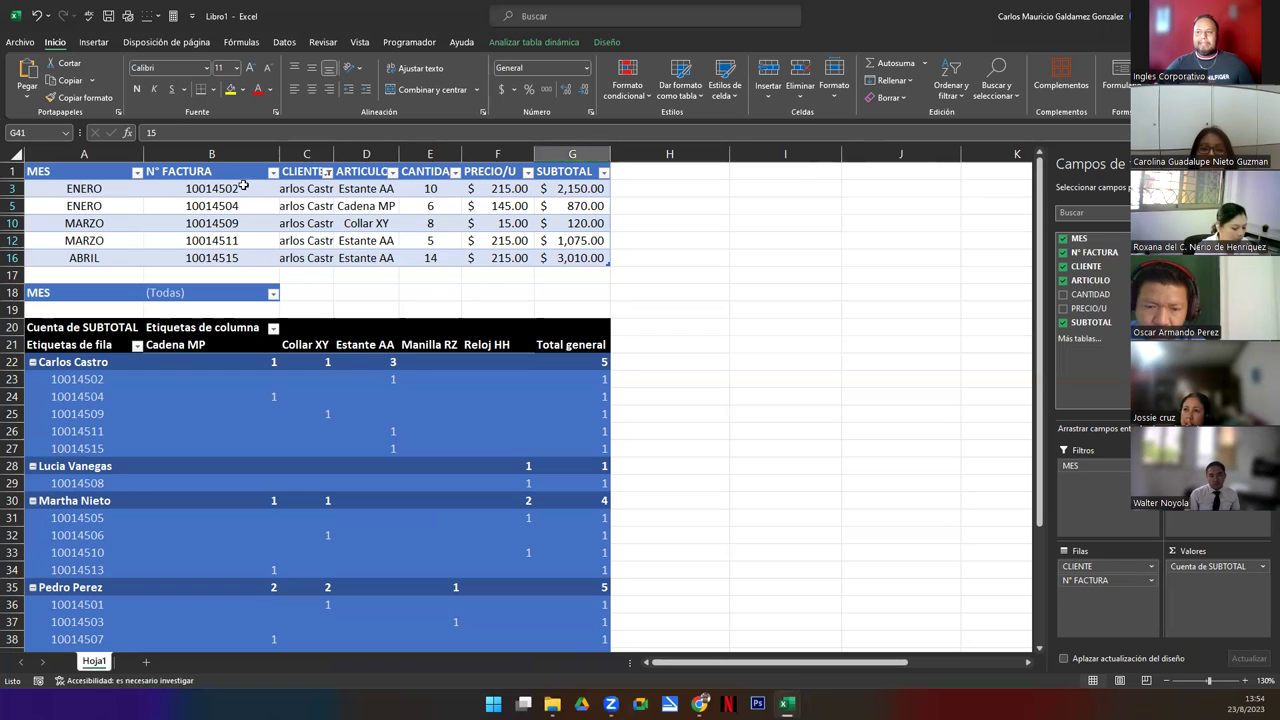
click(327, 173)
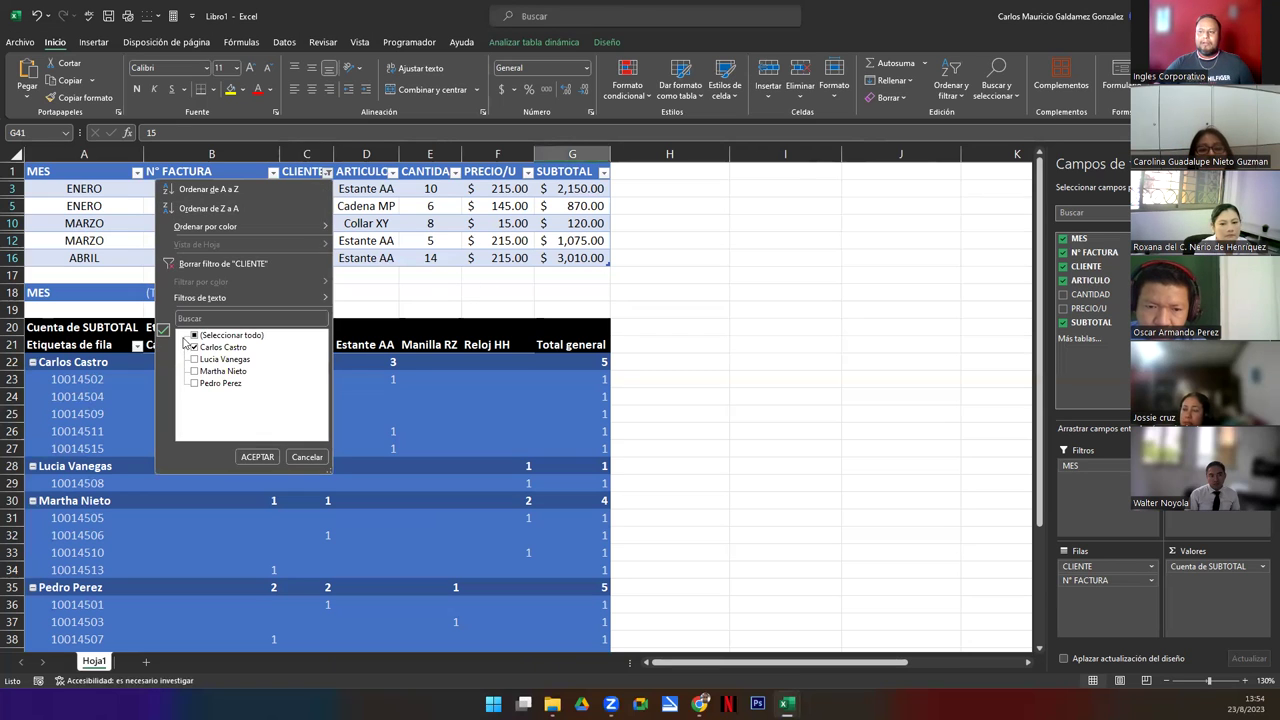
click(212, 264)
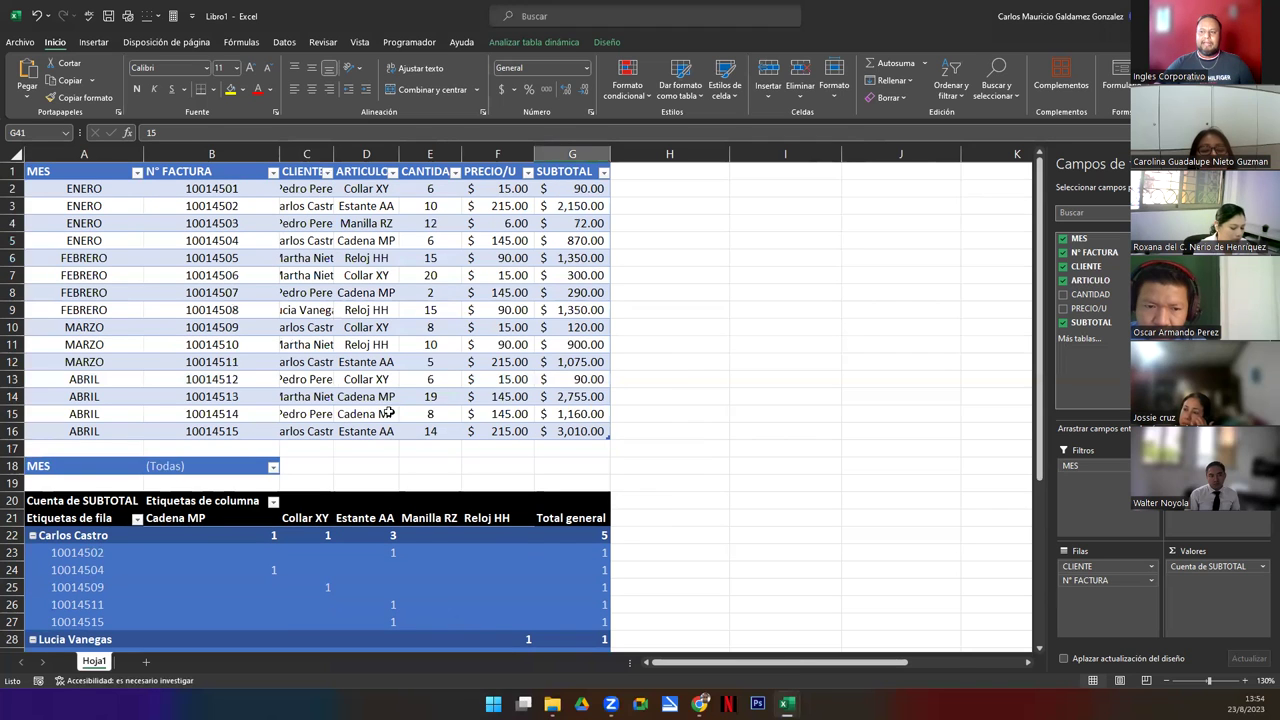
Autofit the widths of the CLIENTE, ARTICULO and CANTIDAD columns of the sales table.
click(380, 412)
double_click(333, 153)
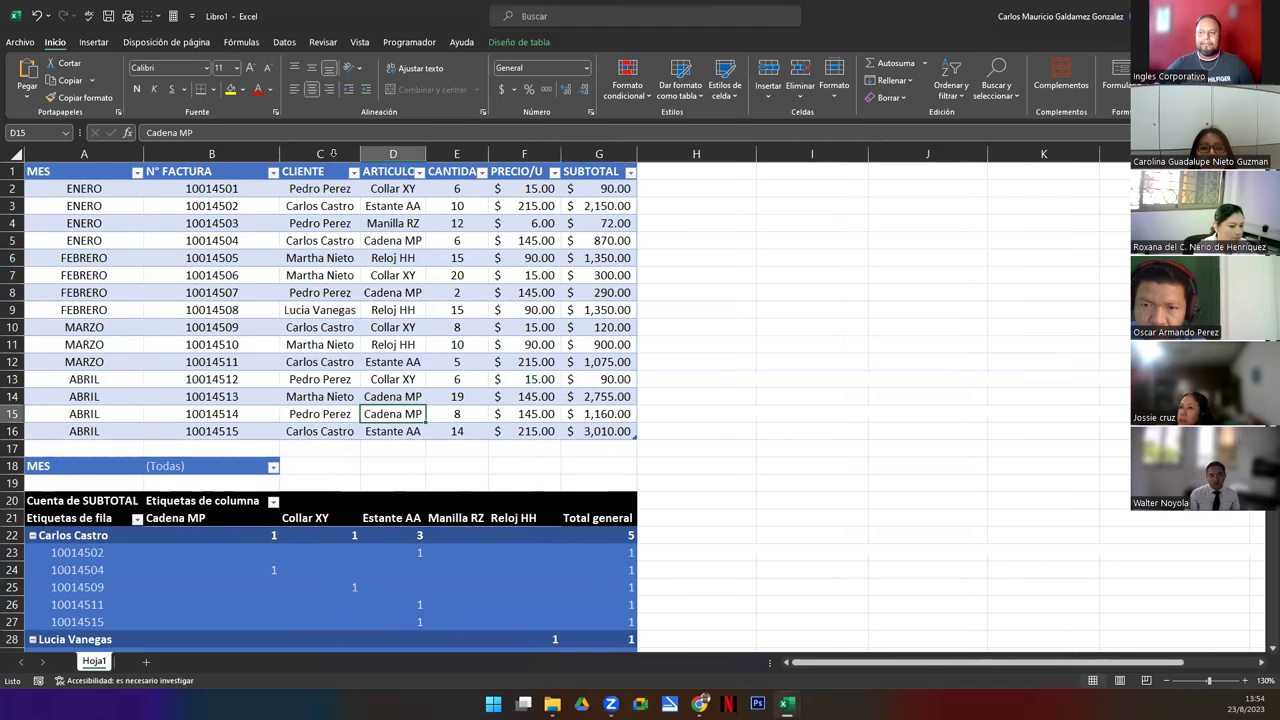
double_click(425, 153)
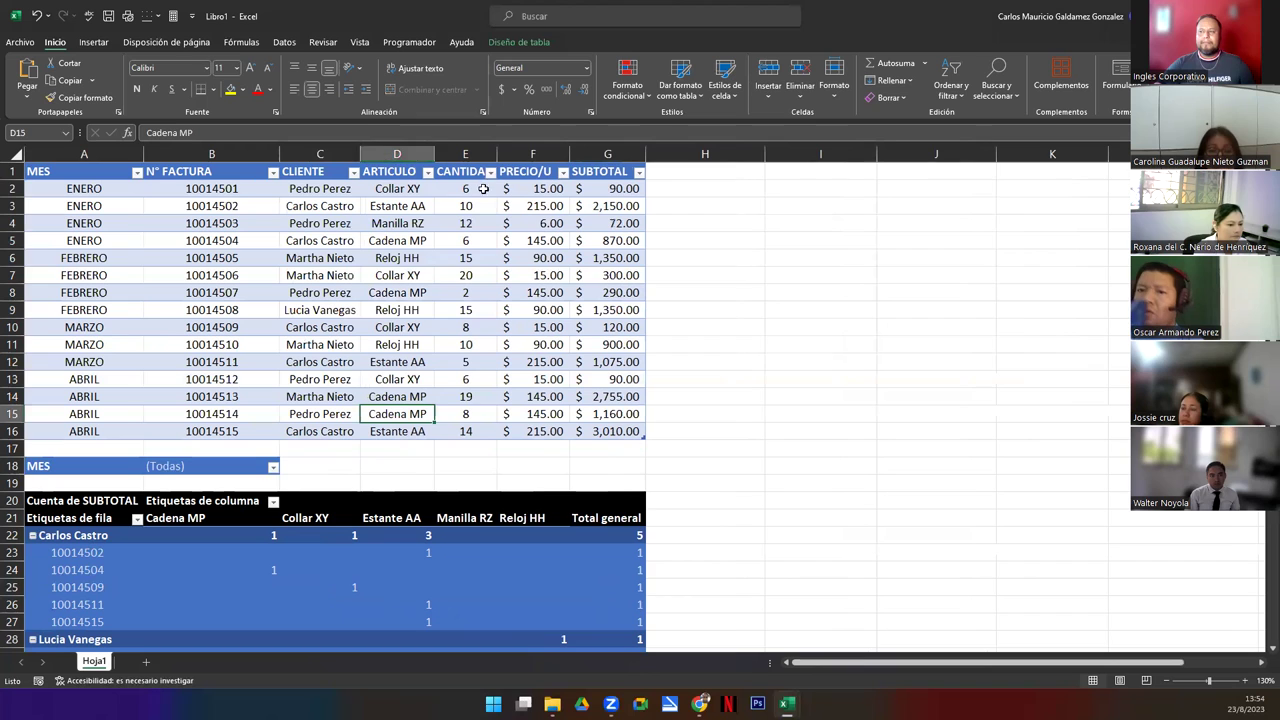
double_click(496, 153)
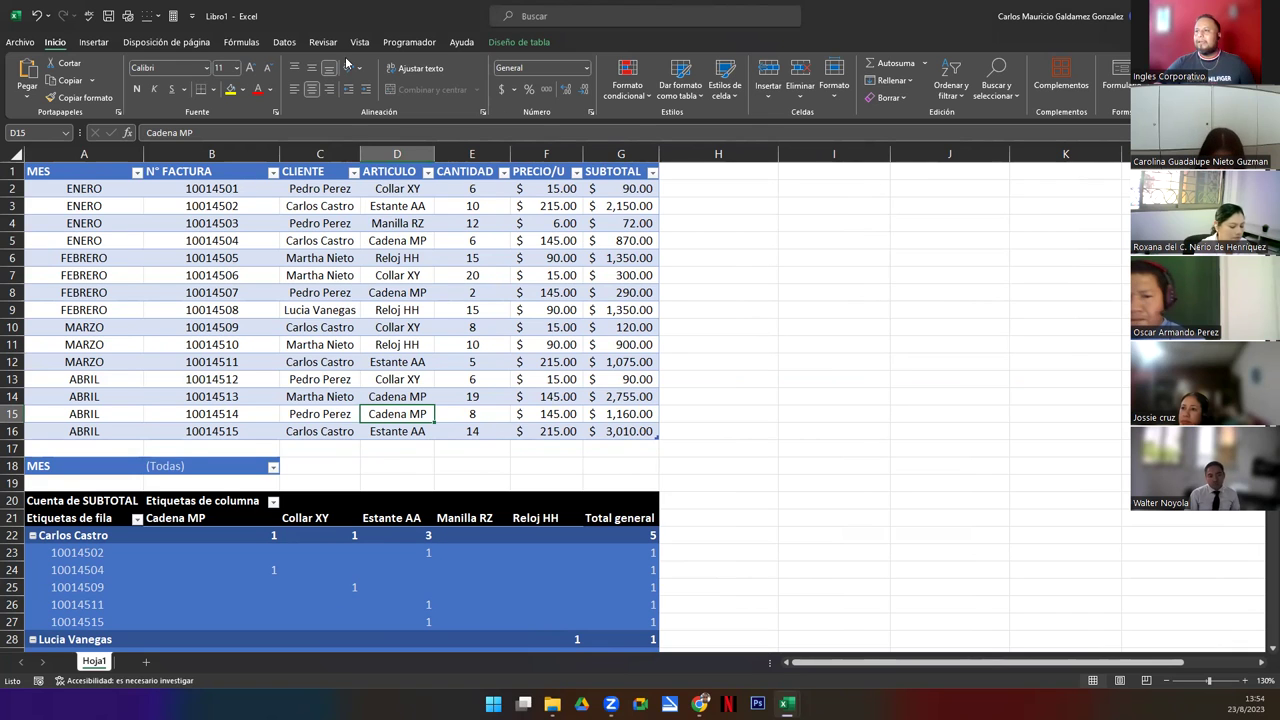
Start saving the workbook under a new name and browse from Escritorio through 2023 and the CURSOS INGLESC folder to 1. EXCEL INTERMEDIO_copy20H.
click(22, 42)
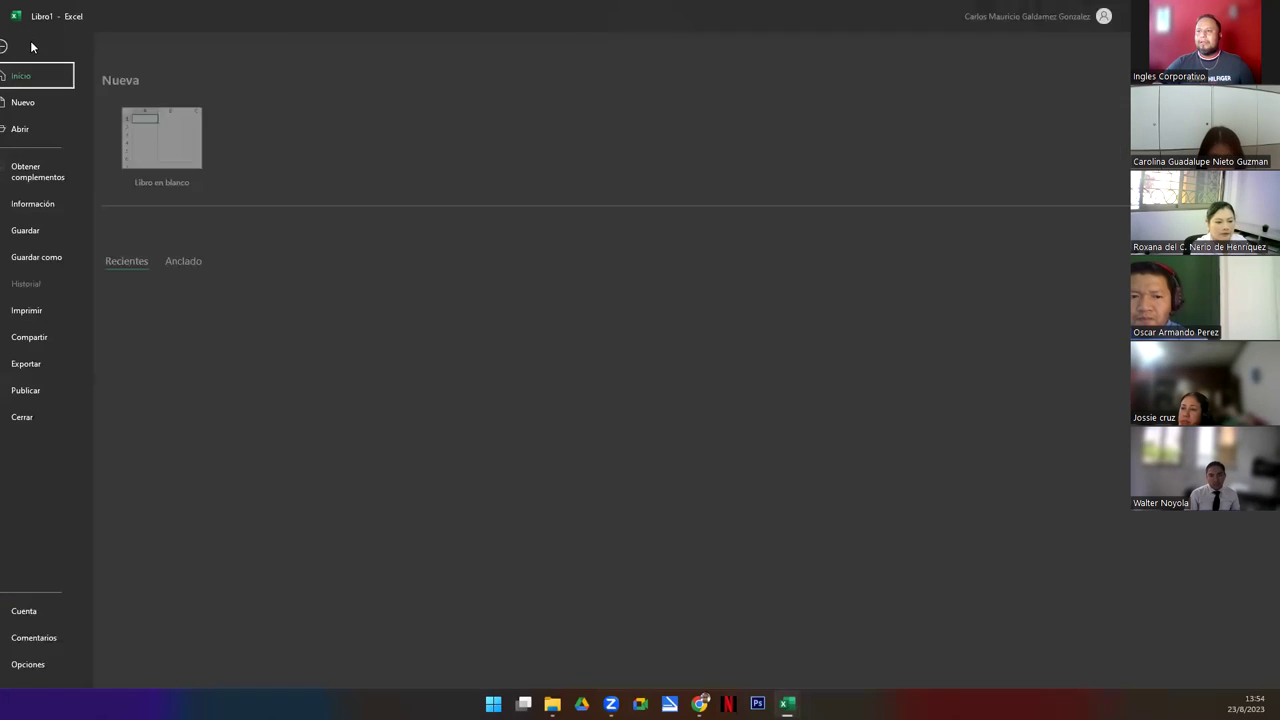
click(46, 258)
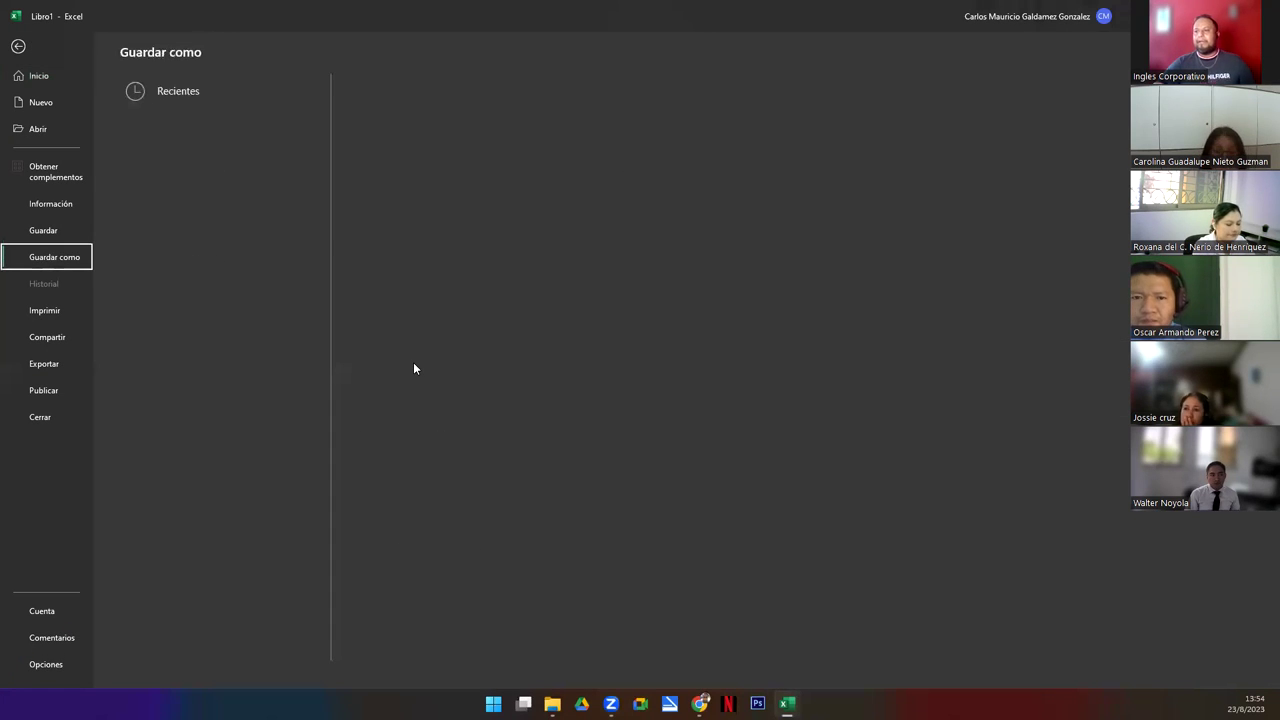
click(175, 317)
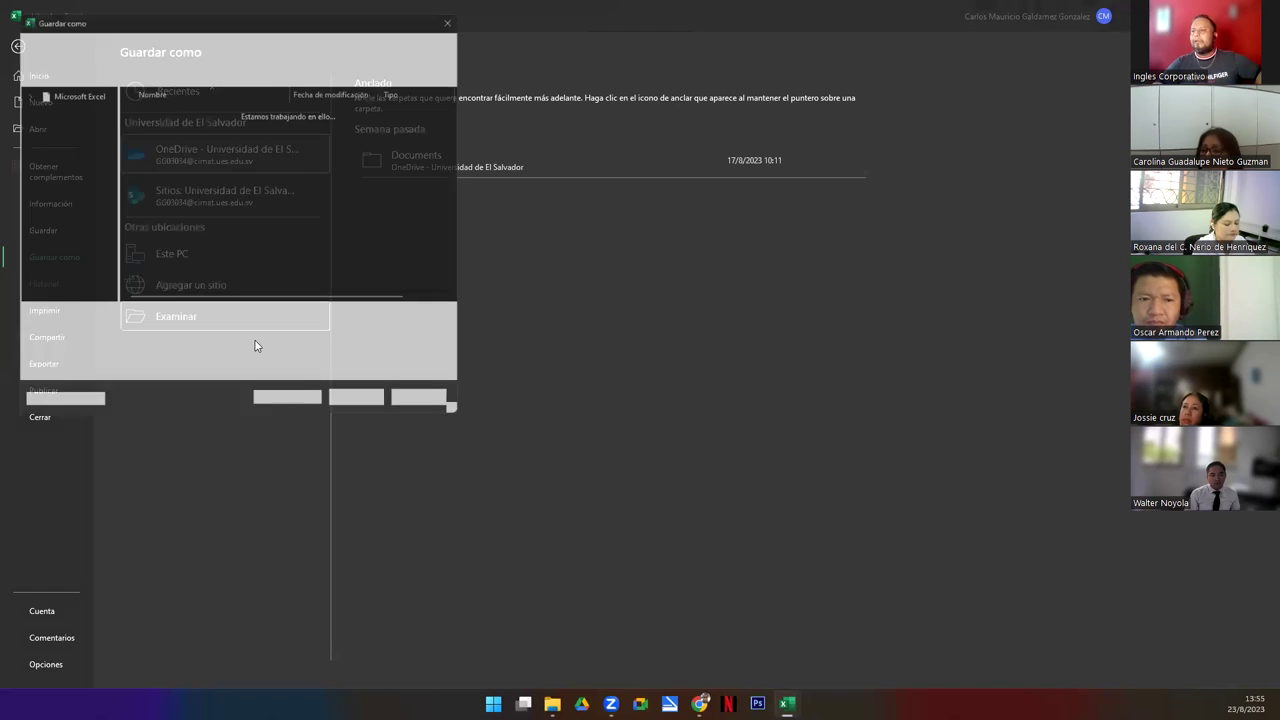
click(59, 158)
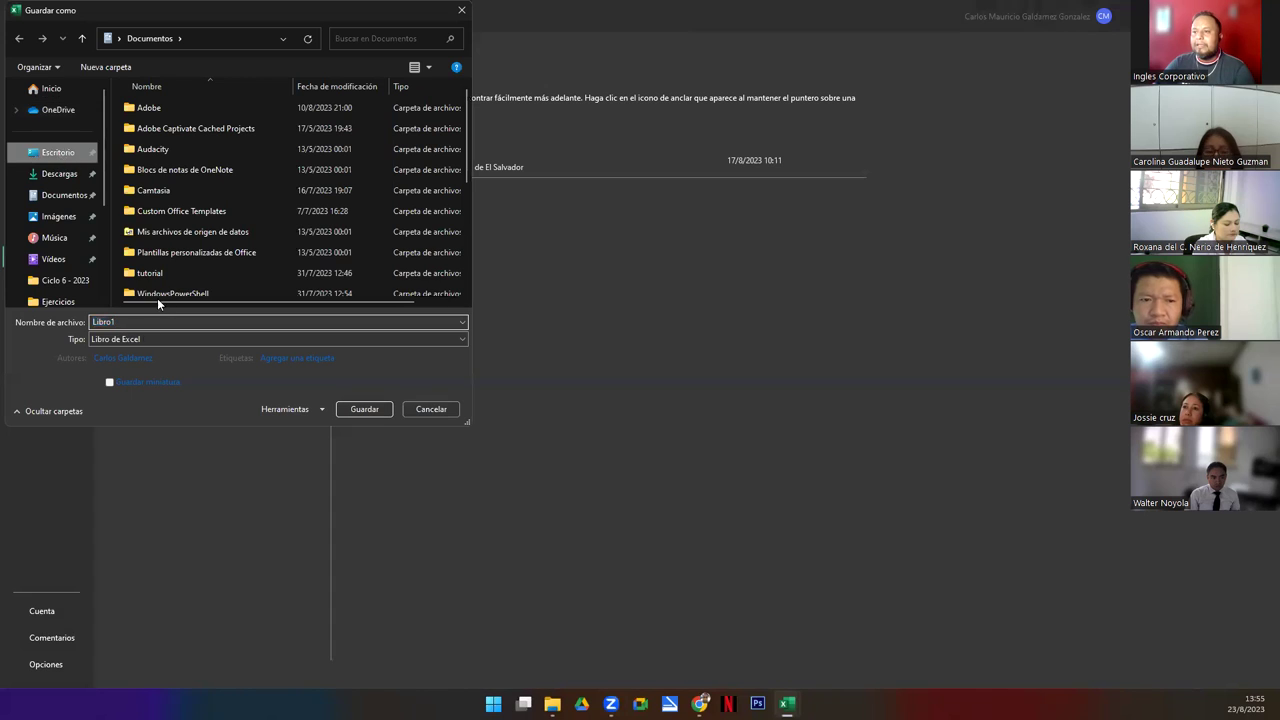
click(156, 110)
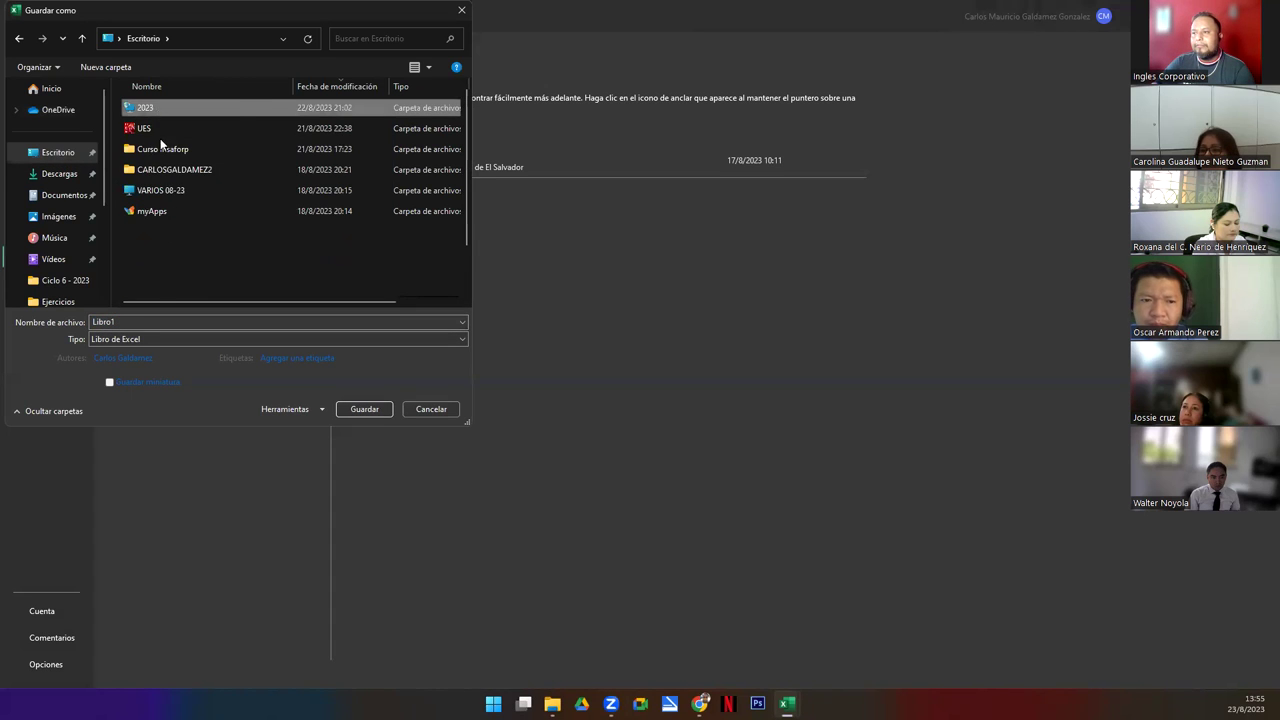
double_click(156, 110)
double_click(185, 231)
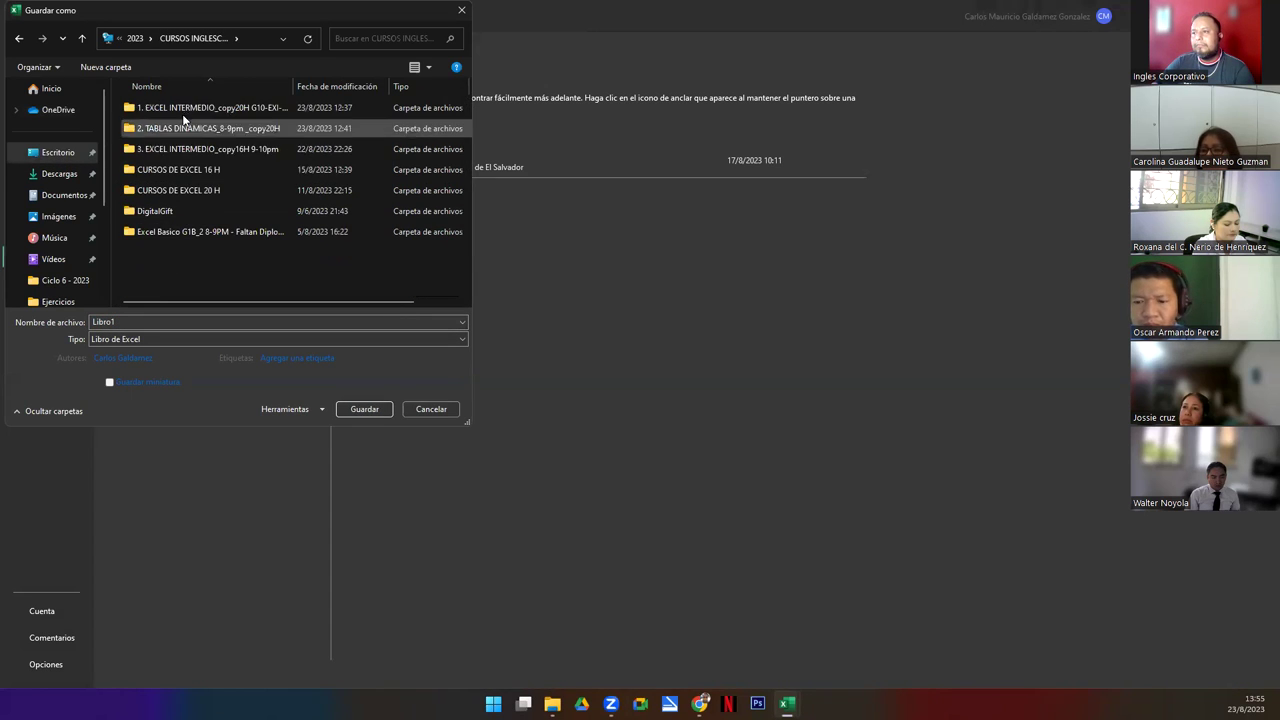
double_click(182, 108)
Try to save the workbook as Ejercicio 18 in the 1. EXCEL INTERMEDIO folder, retry once, and return to the sheet.
click(171, 323)
double_click(171, 323)
text(Ejercicio 18)
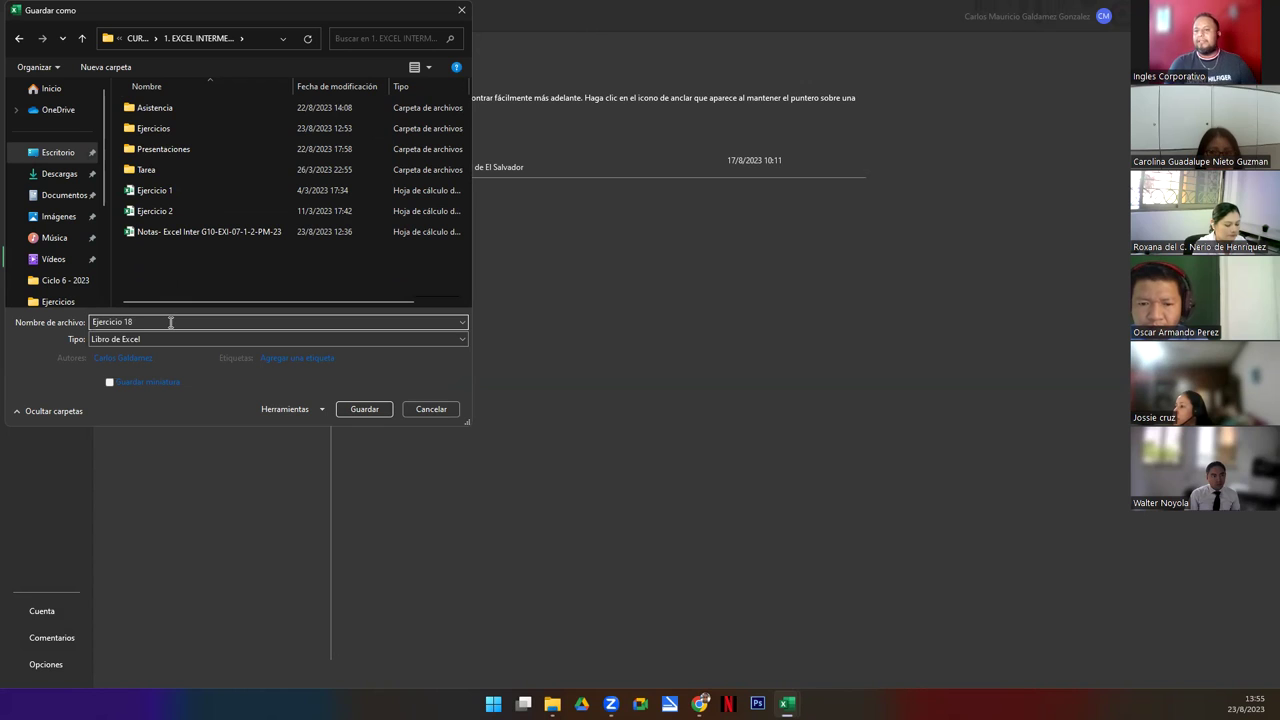
key(Return)
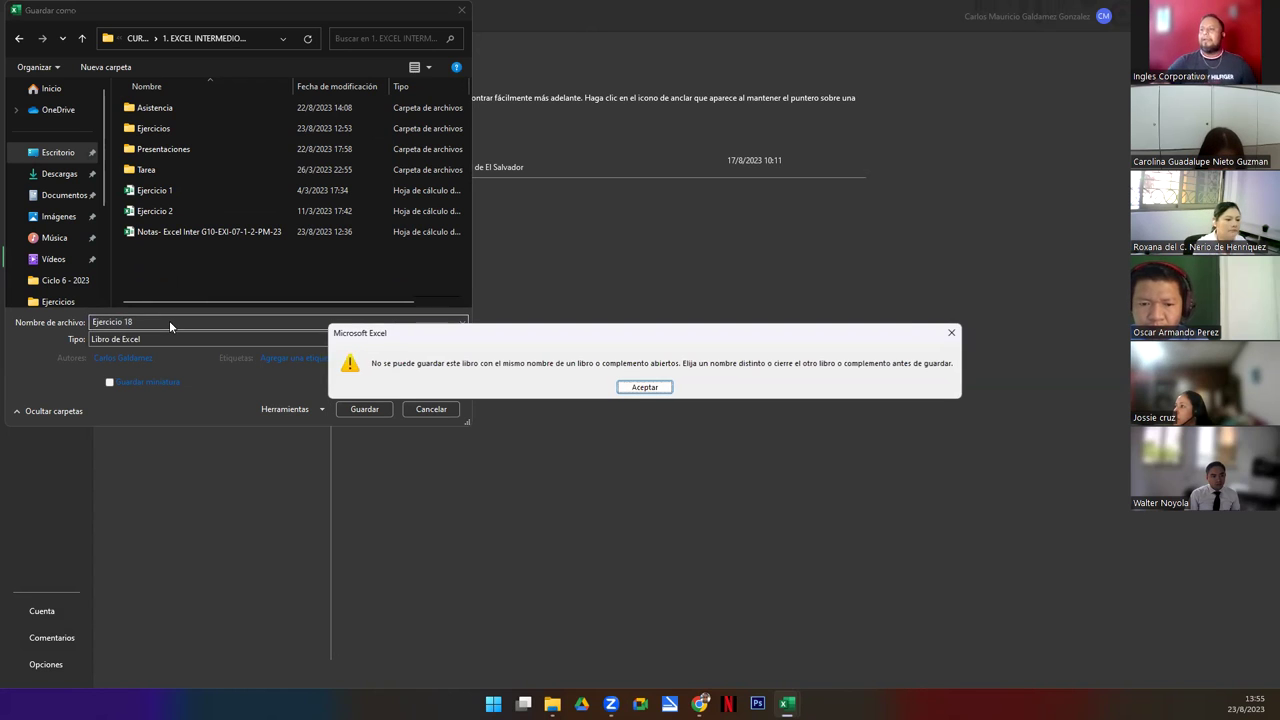
click(645, 388)
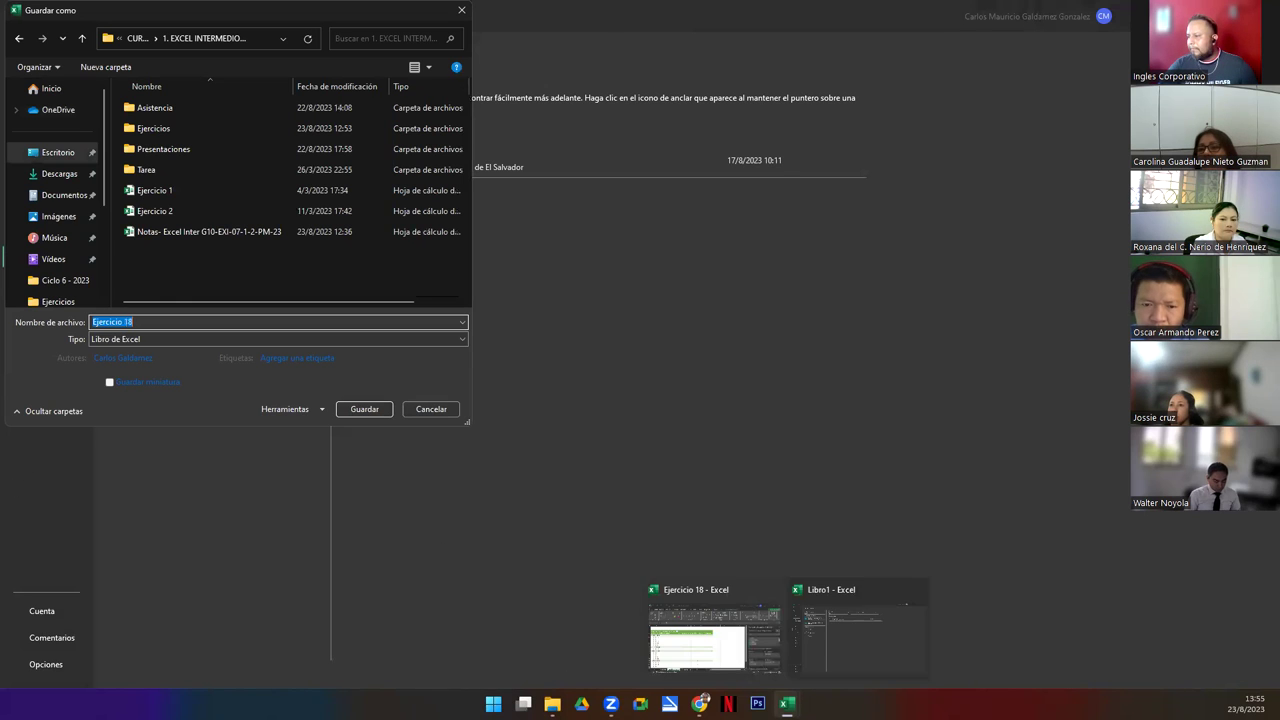
click(202, 352)
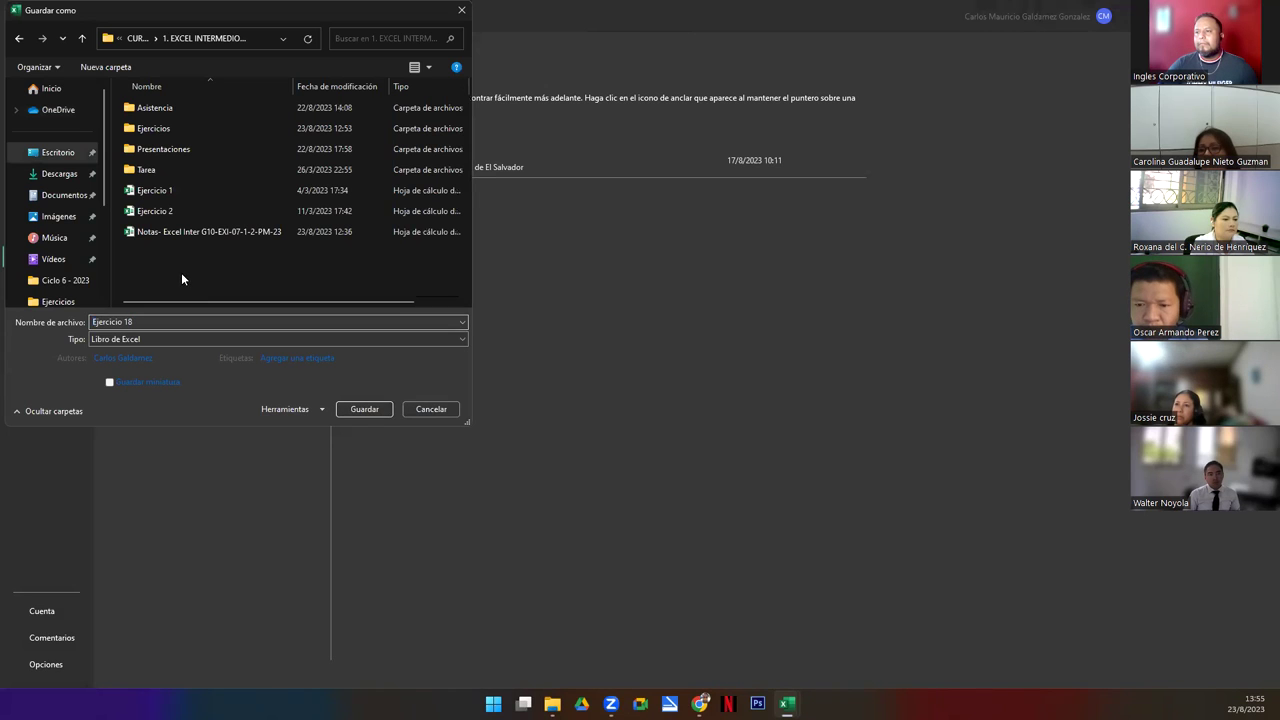
click(383, 411)
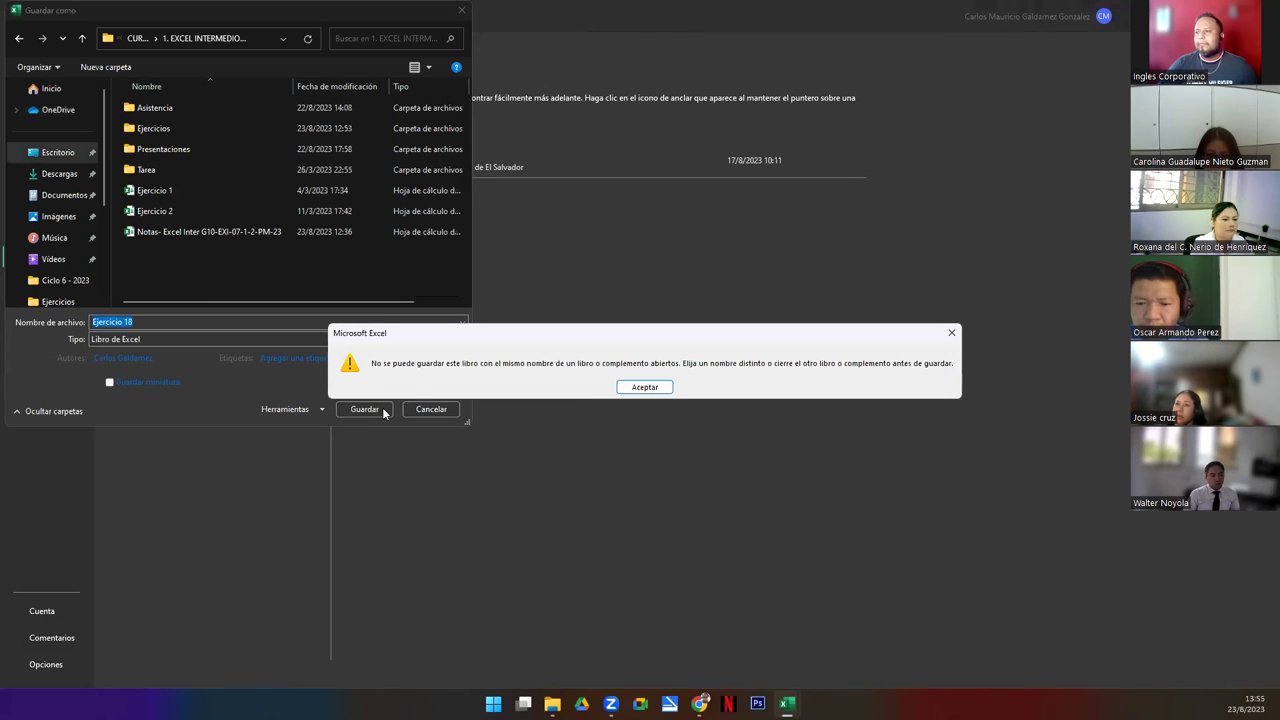
click(643, 386)
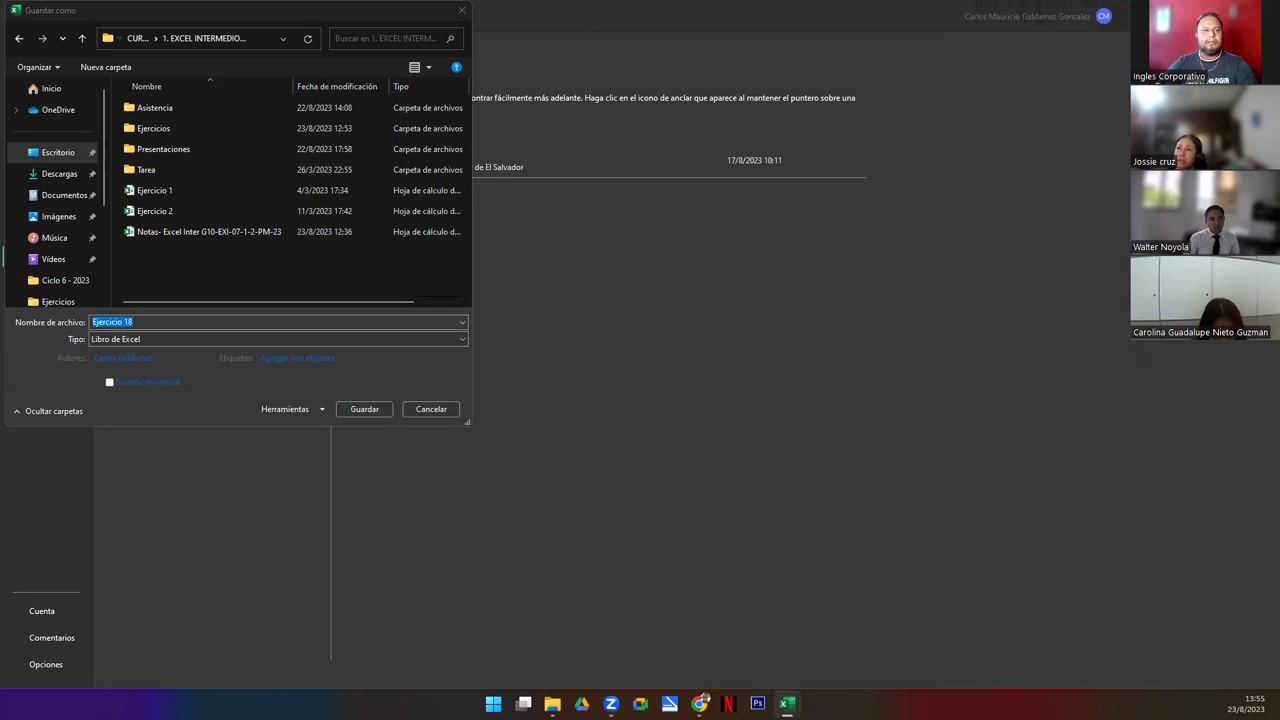
click(461, 10)
click(19, 47)
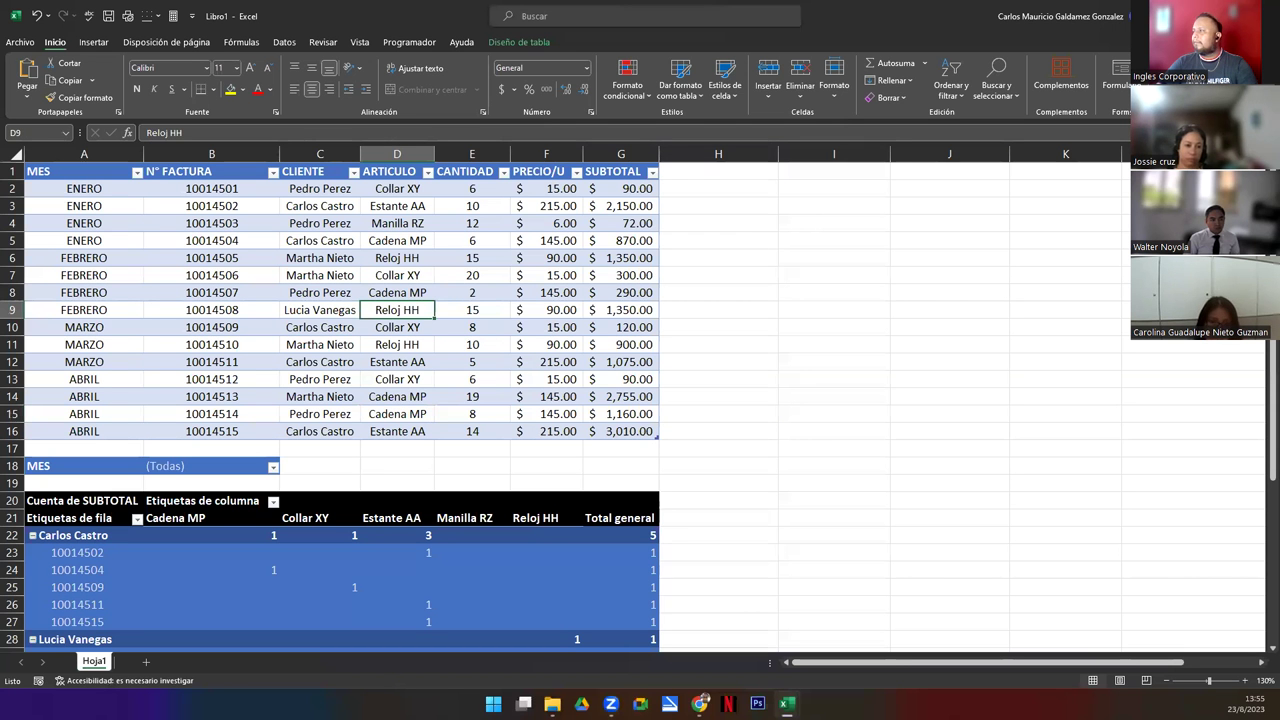
Close the workbook, saving it in the 1. EXCEL INTERMEDIO folder under an Ejercicio file name in place of Libro1.
key(alt+F4)
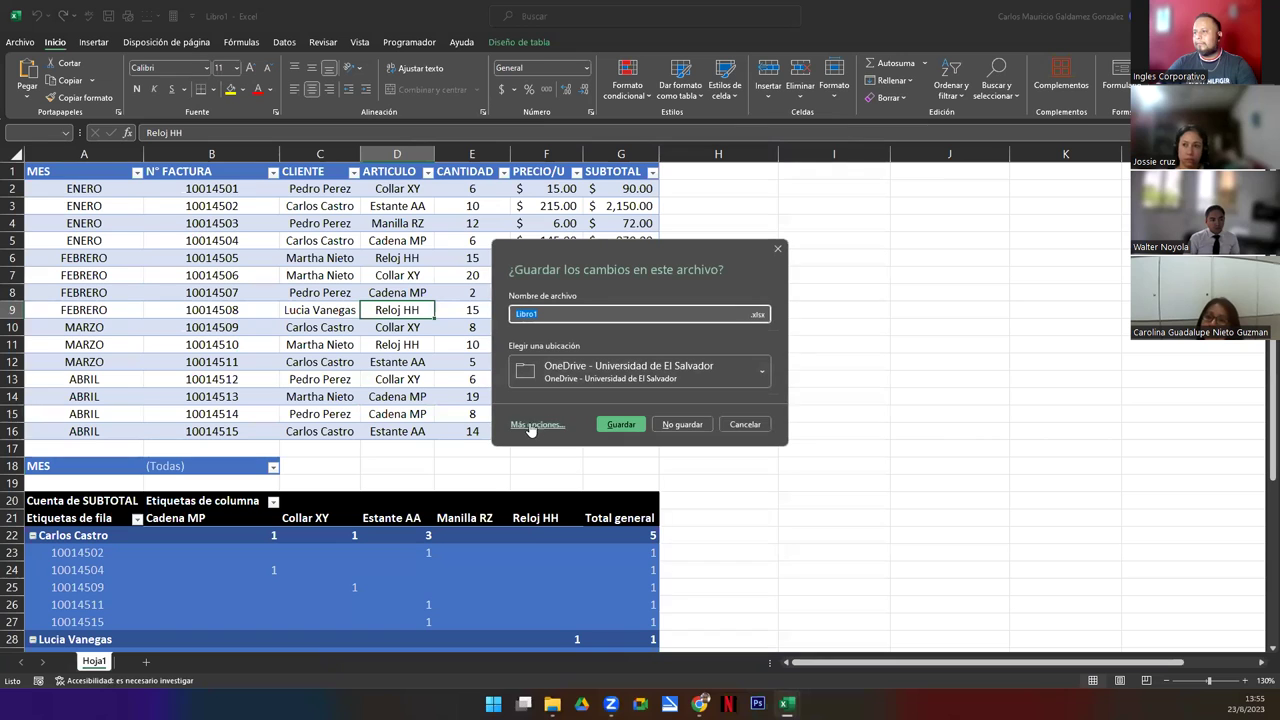
click(531, 430)
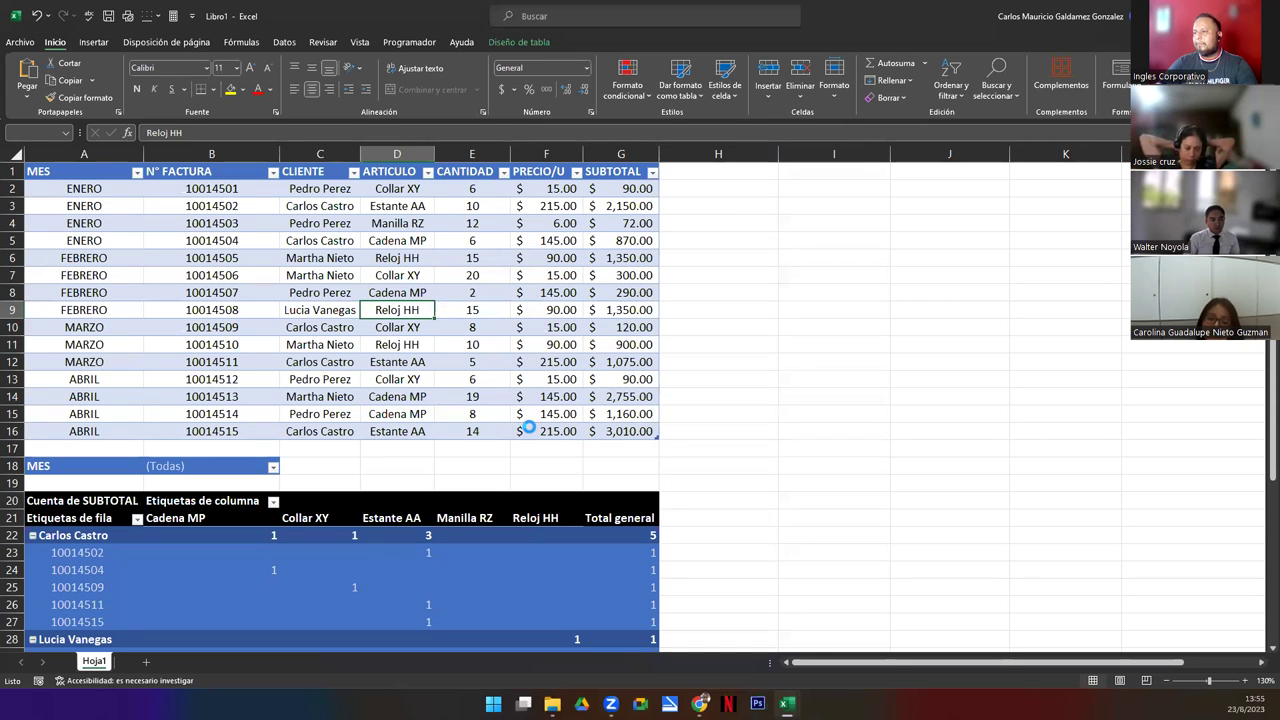
click(154, 323)
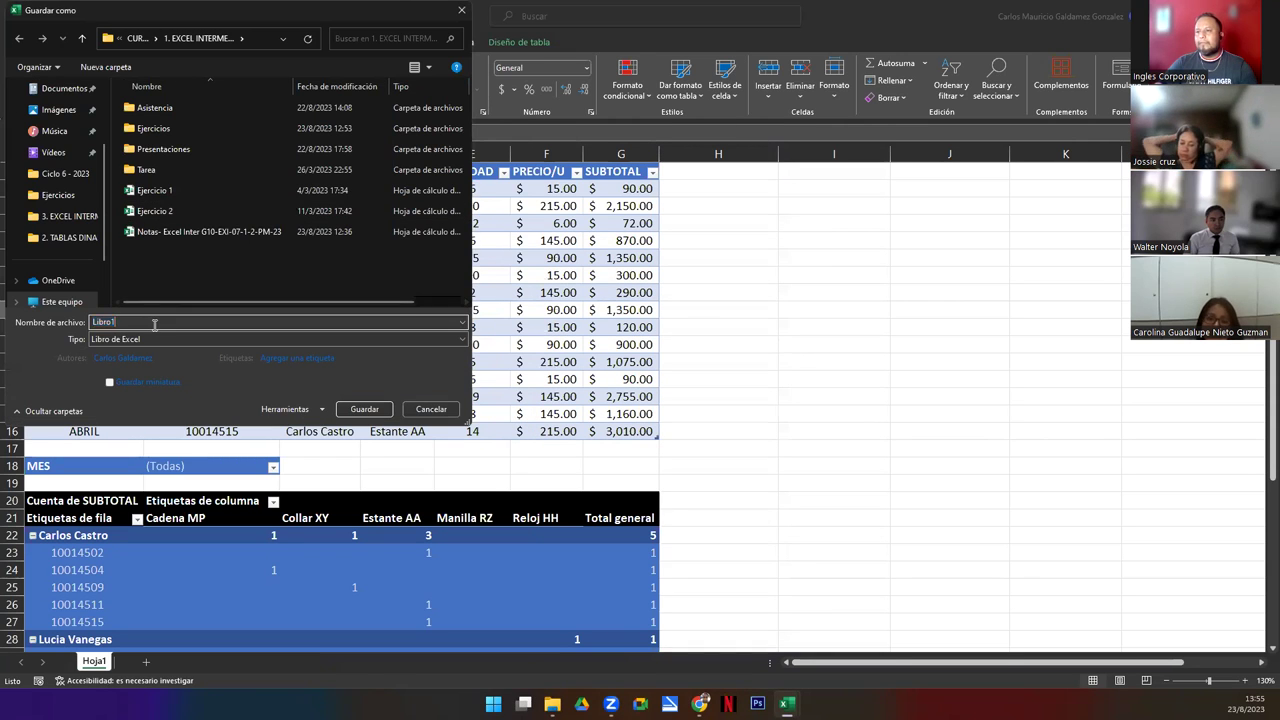
text(8)
key(BackSpace)
key(BackSpace)
key(BackSpace)
key(BackSpace)
text(Ejercic)
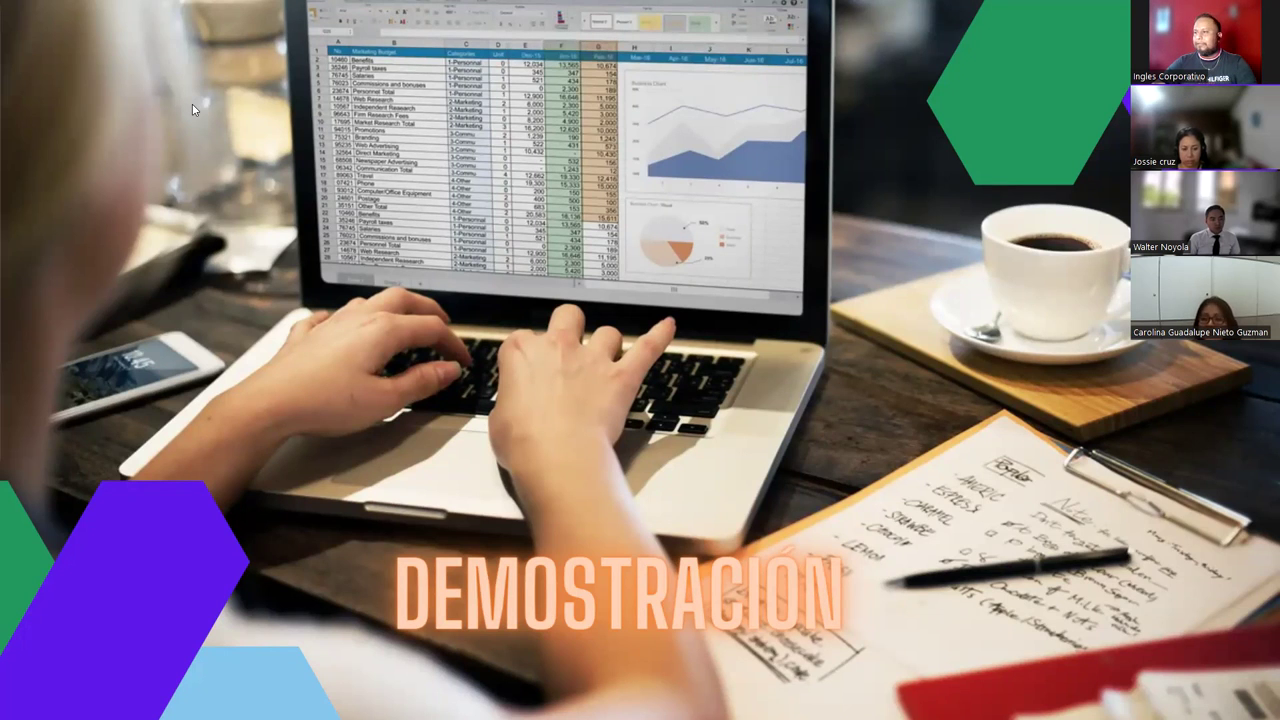
Switch to the Ejercicios folder in File Explorer and open the workbook Ejercicio 18-Participantes.
key(alt+Tab)
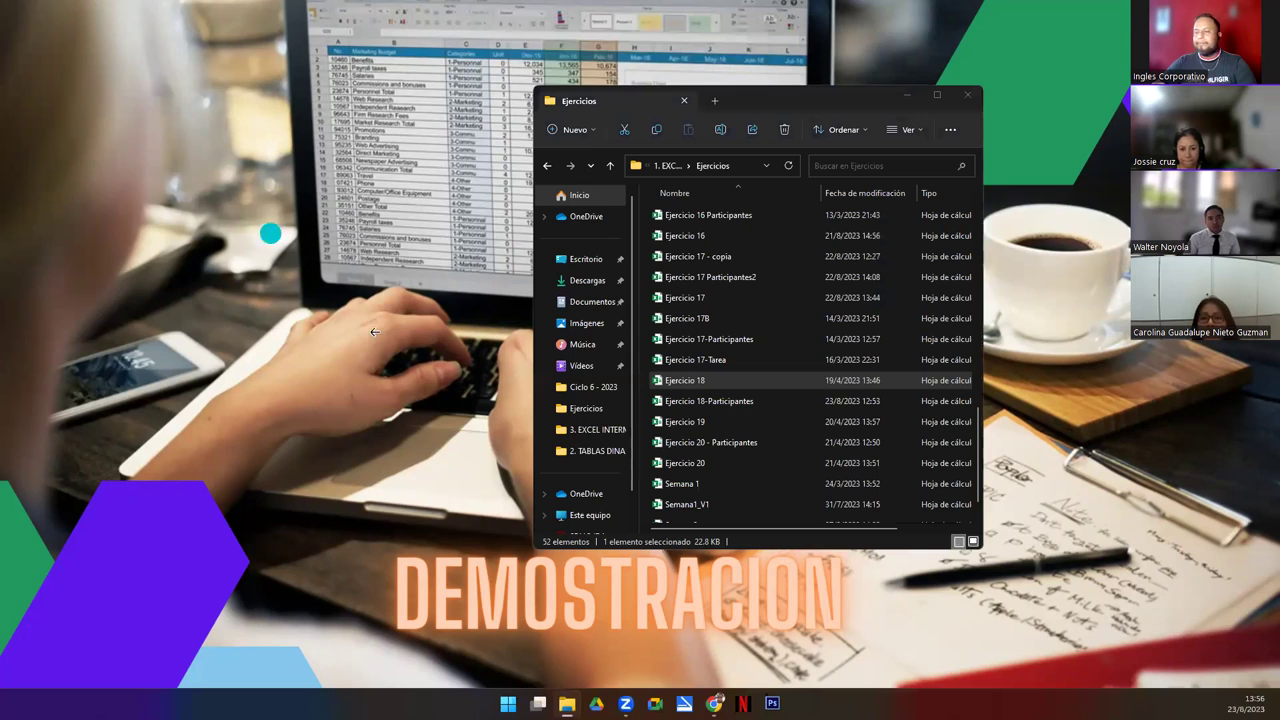
click(709, 401)
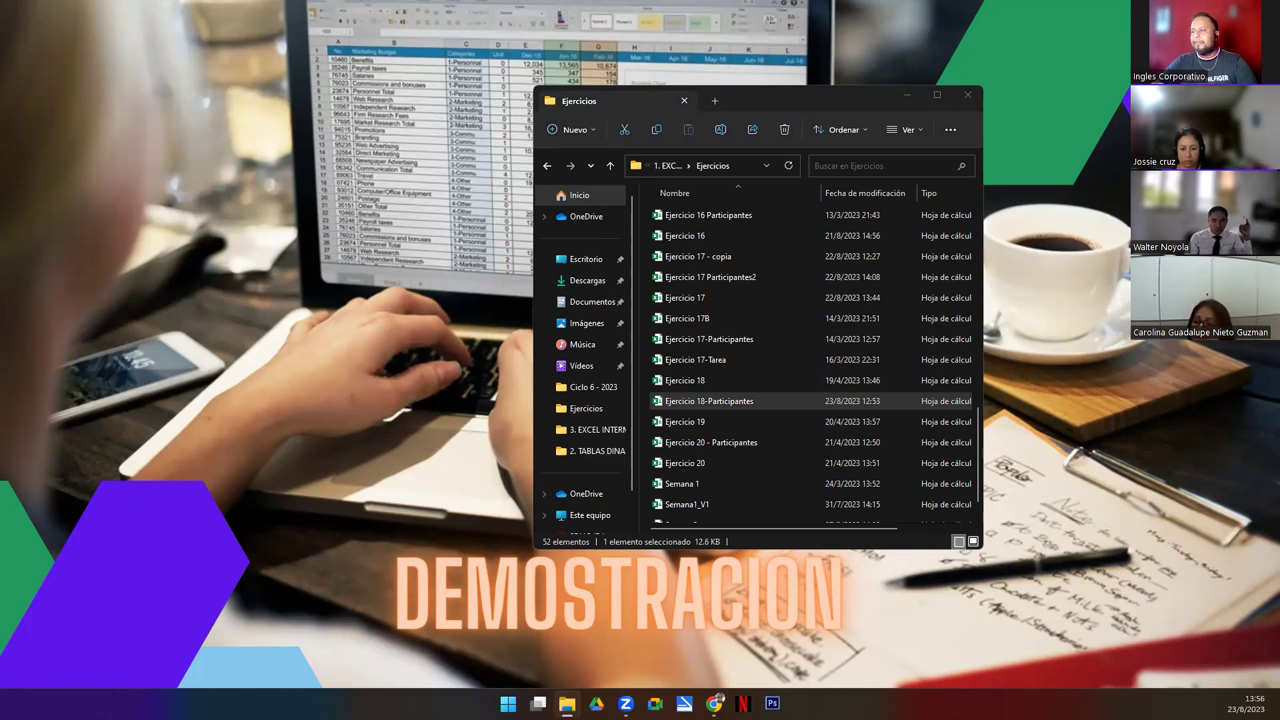
click(684, 405)
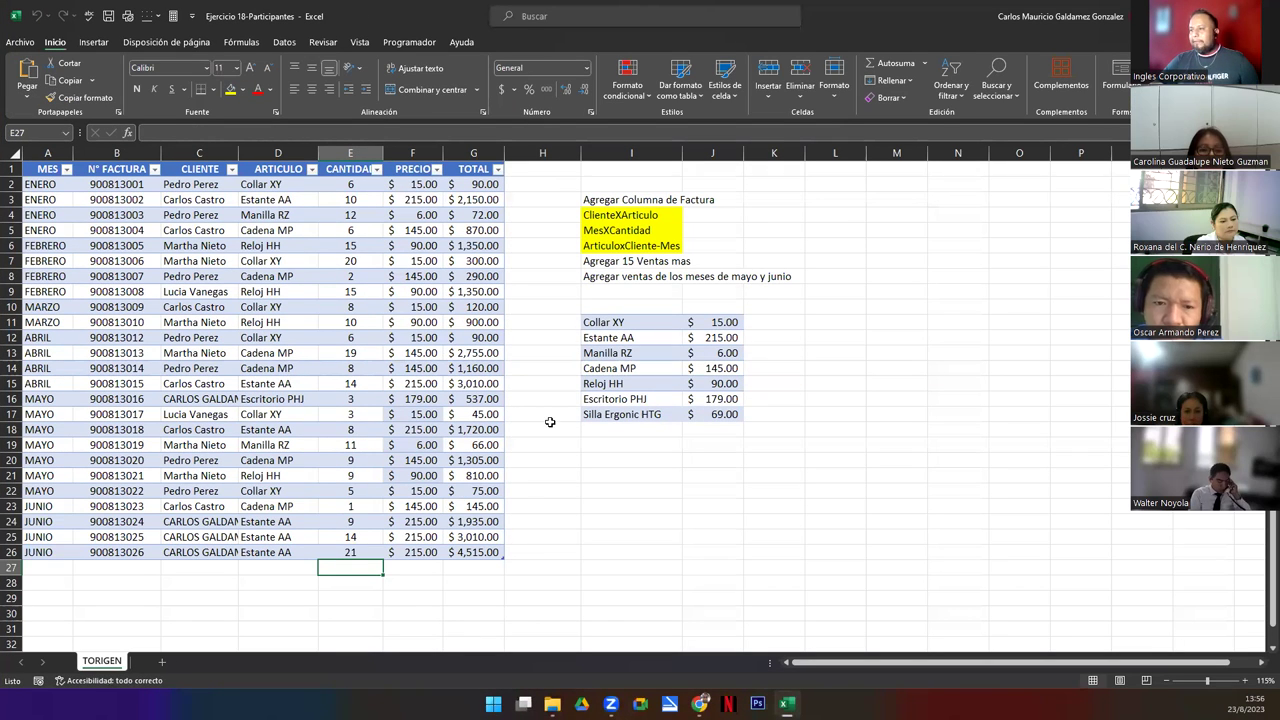
Examine the MAYO and JUNIO sales rows in A16:G26 and read the exercise instructions in I3:I8.
click(131, 294)
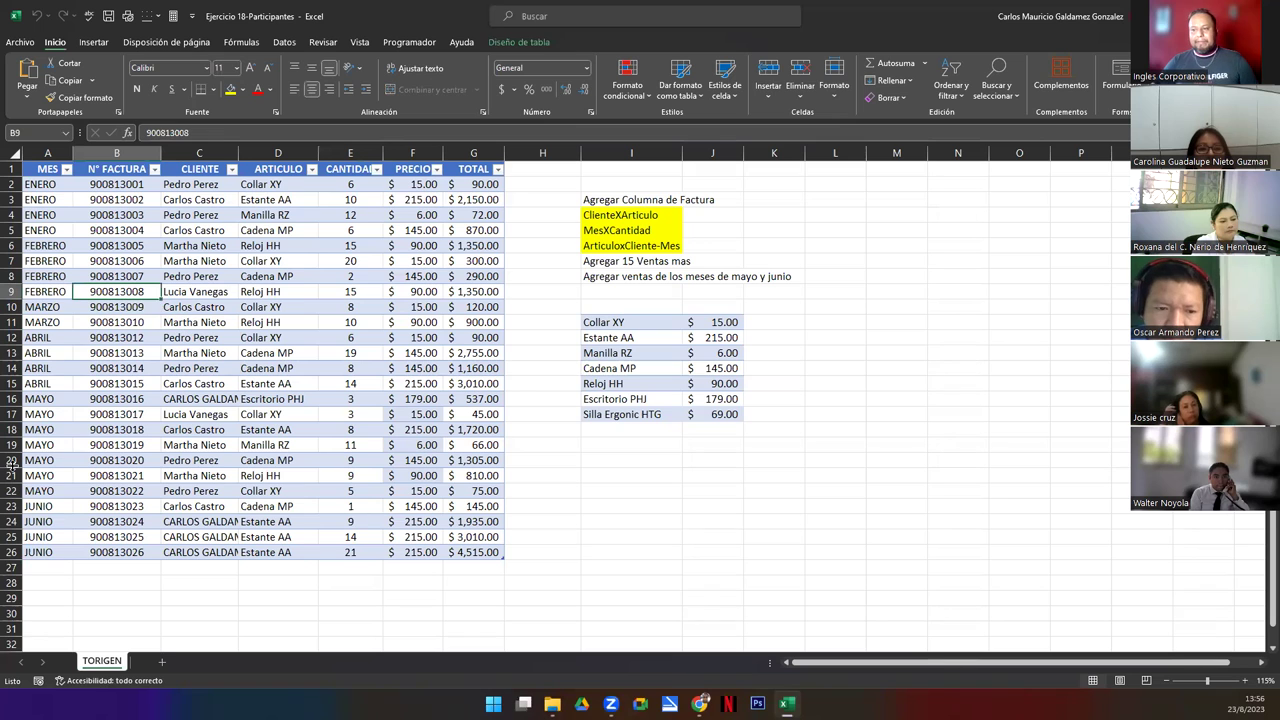
click(24, 398)
drag(85, 435, 95, 552)
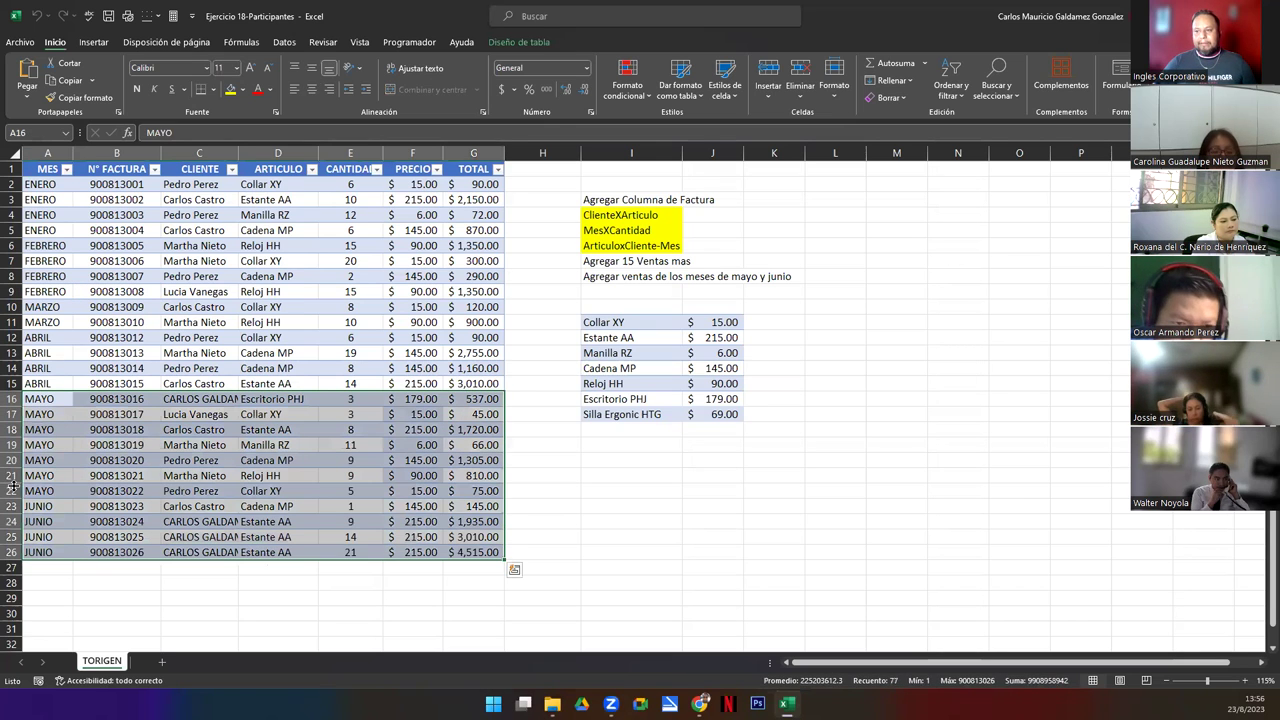
click(636, 276)
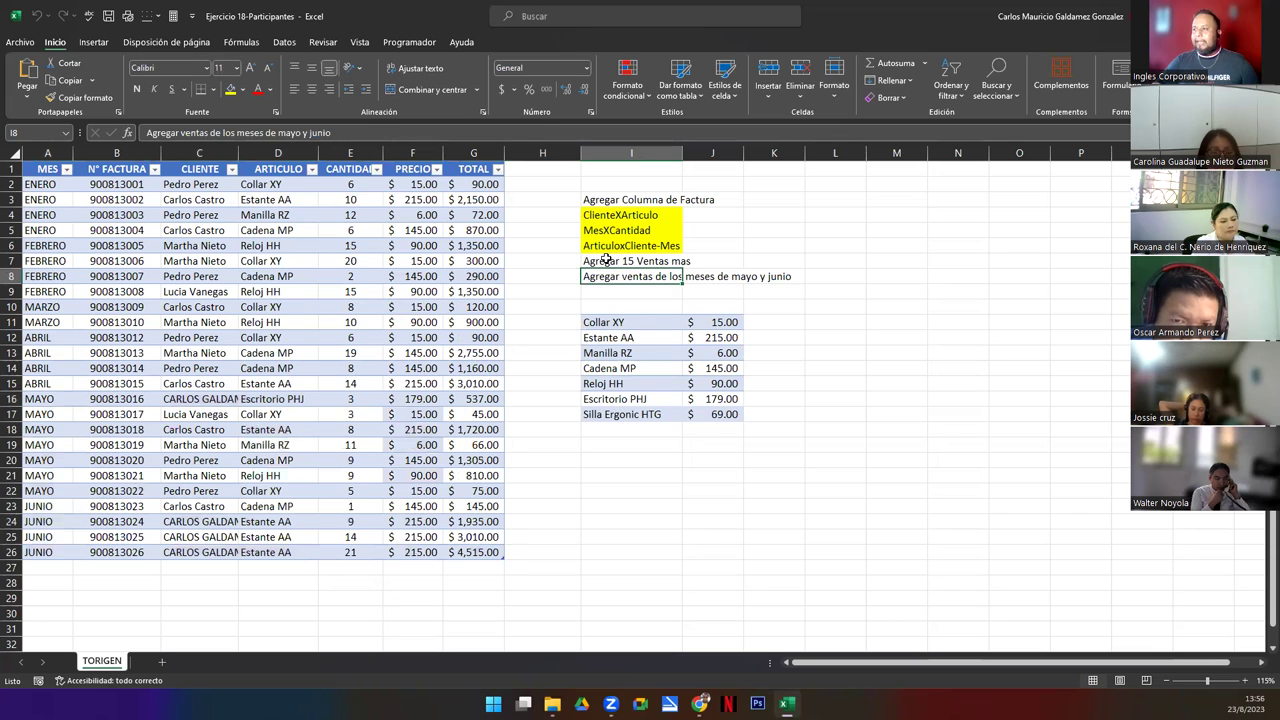
click(589, 200)
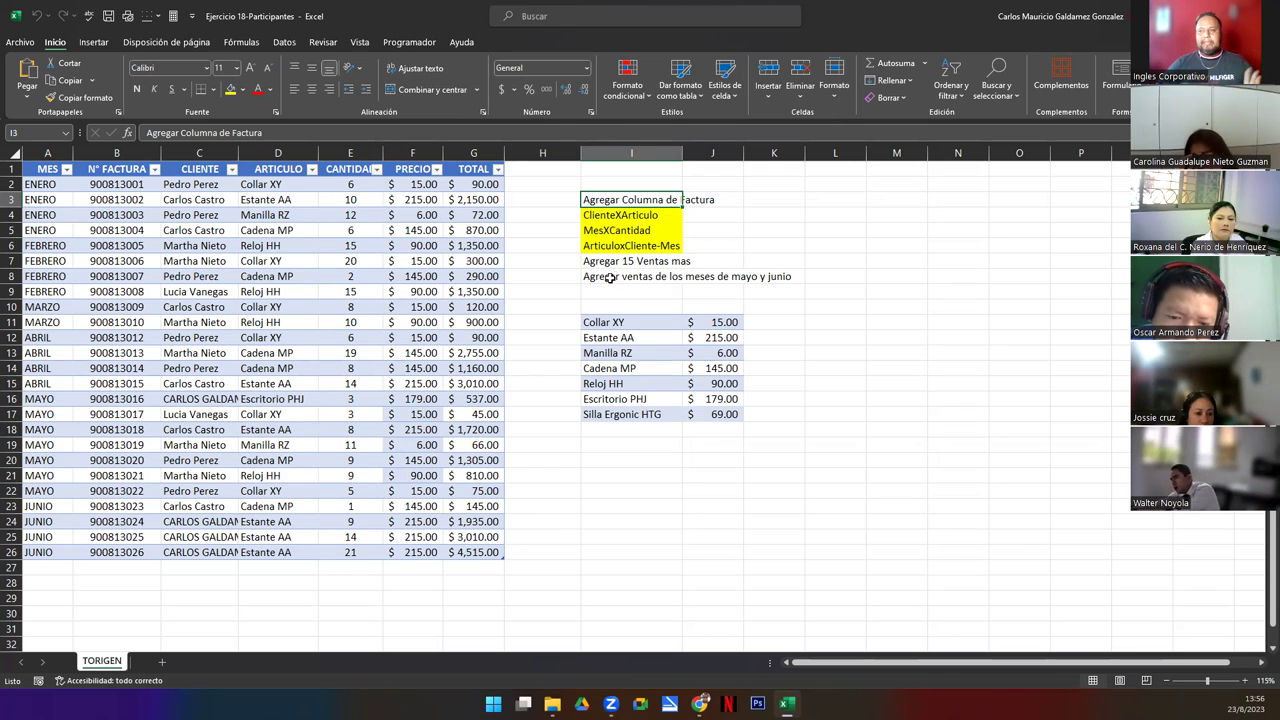
click(599, 216)
click(593, 231)
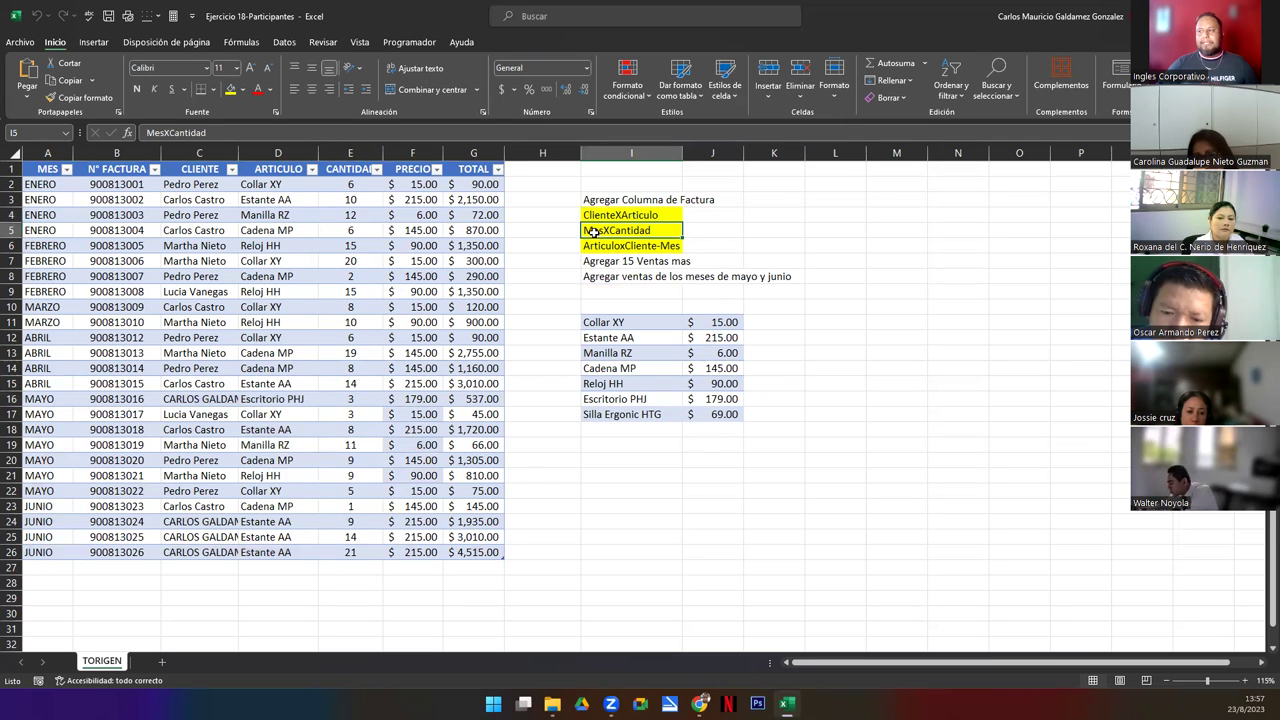
click(605, 247)
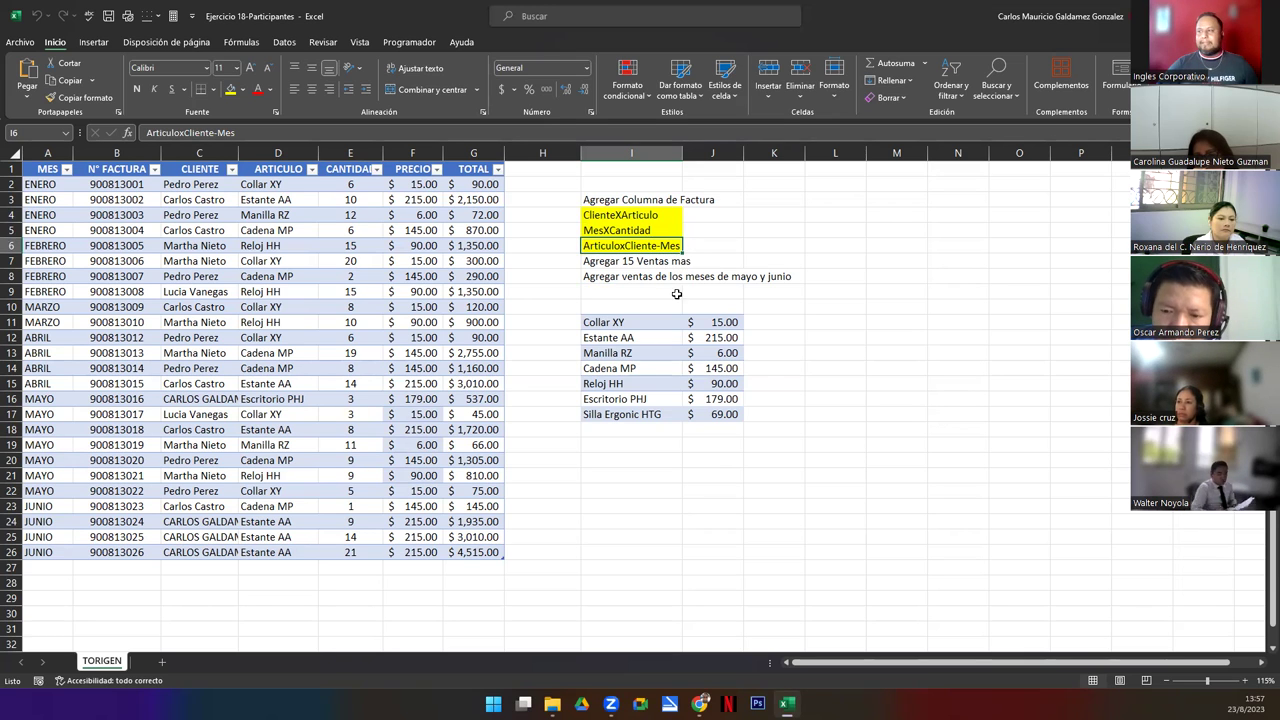
click(592, 262)
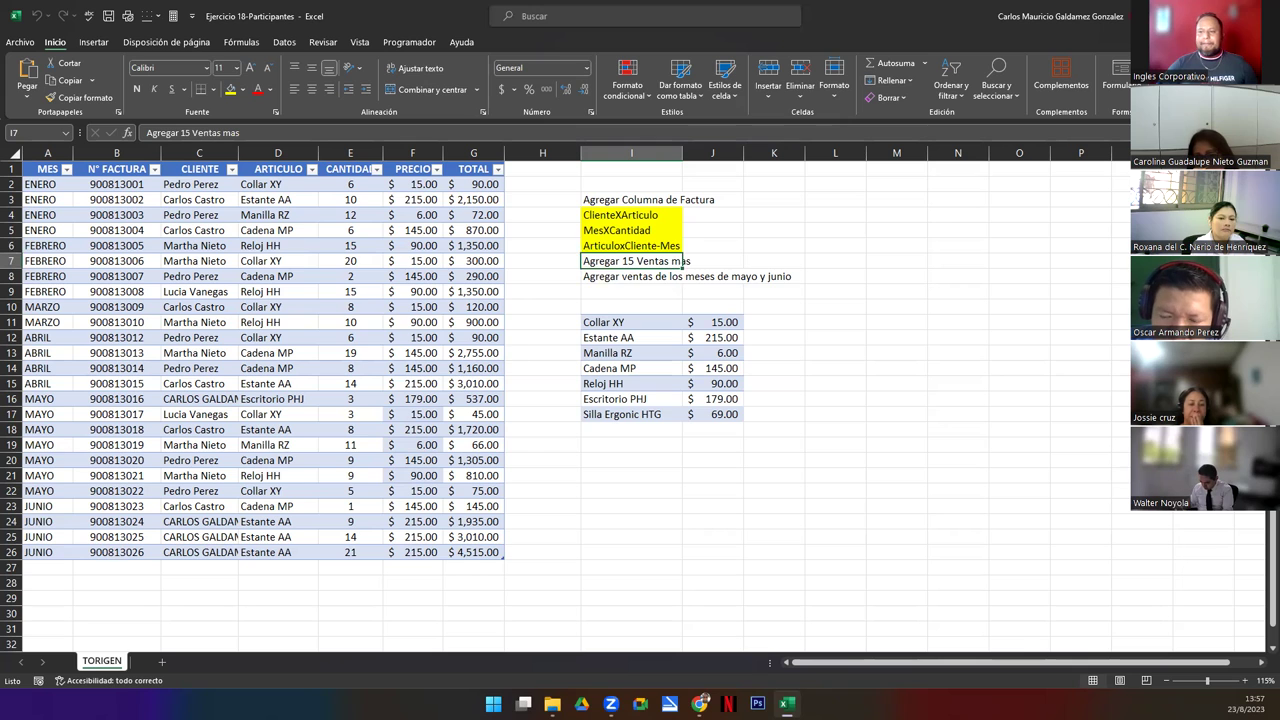
Review the MES column, the blank rows below the table, the article price list in I11:J17 and the TOTAL column.
drag(40, 184, 56, 552)
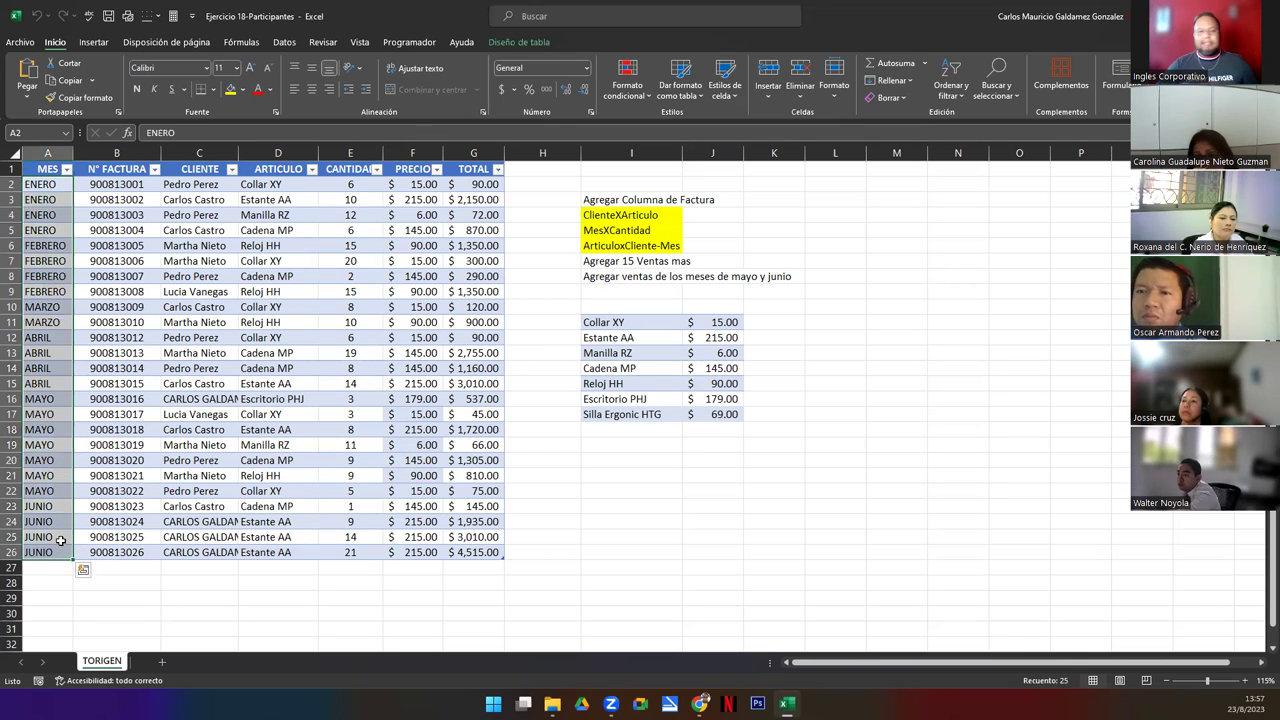
scroll(51, 374, down, 5)
drag(46, 341, 51, 586)
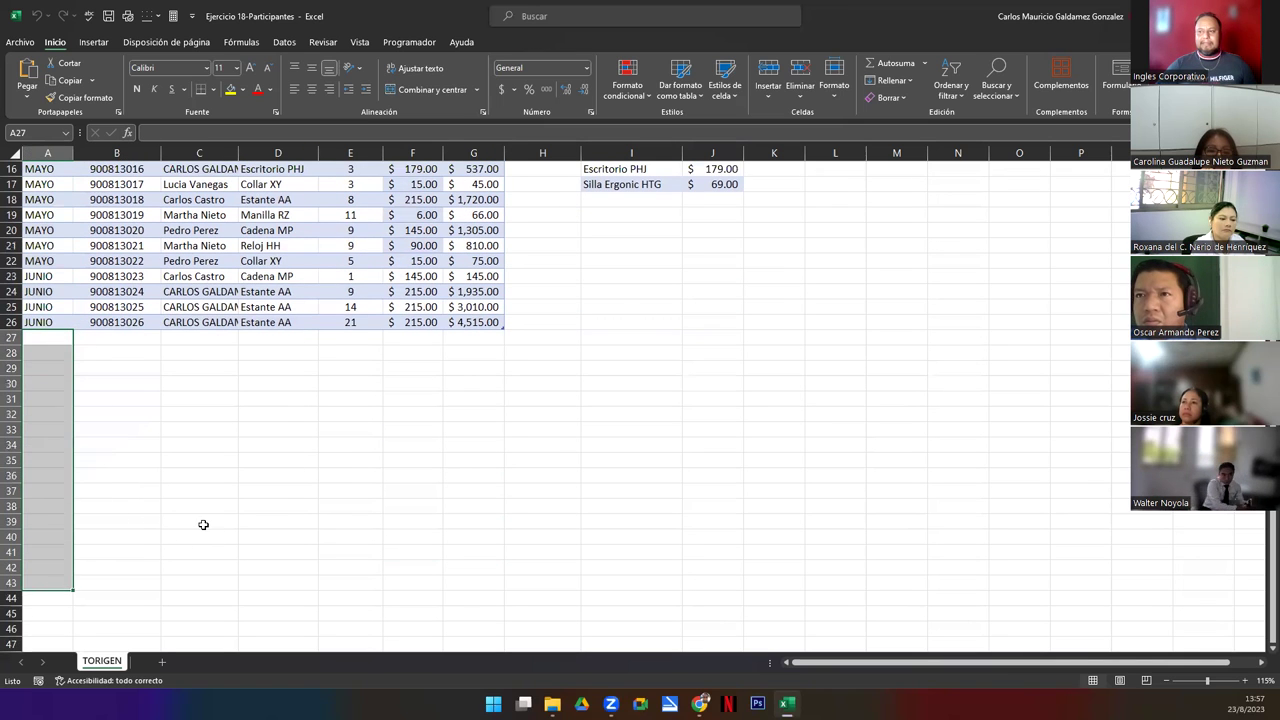
scroll(203, 525, up, 5)
drag(612, 322, 713, 414)
drag(638, 330, 614, 414)
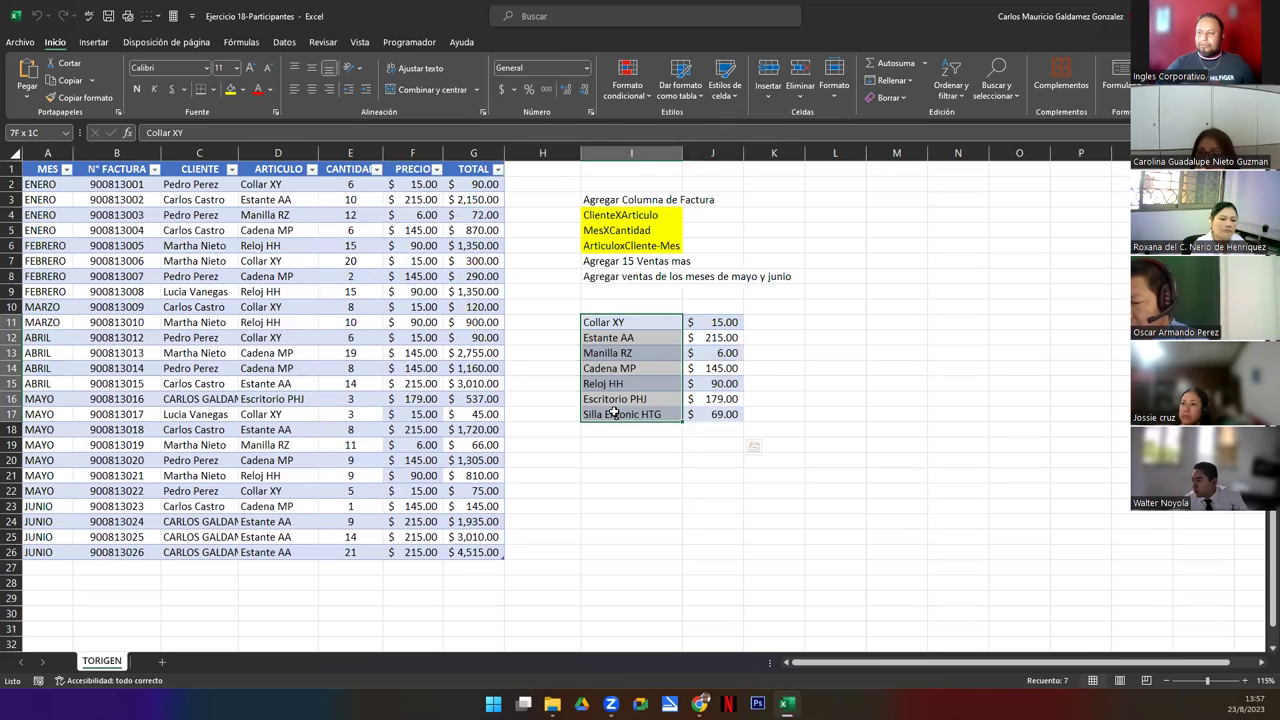
drag(712, 325, 715, 414)
drag(464, 187, 470, 554)
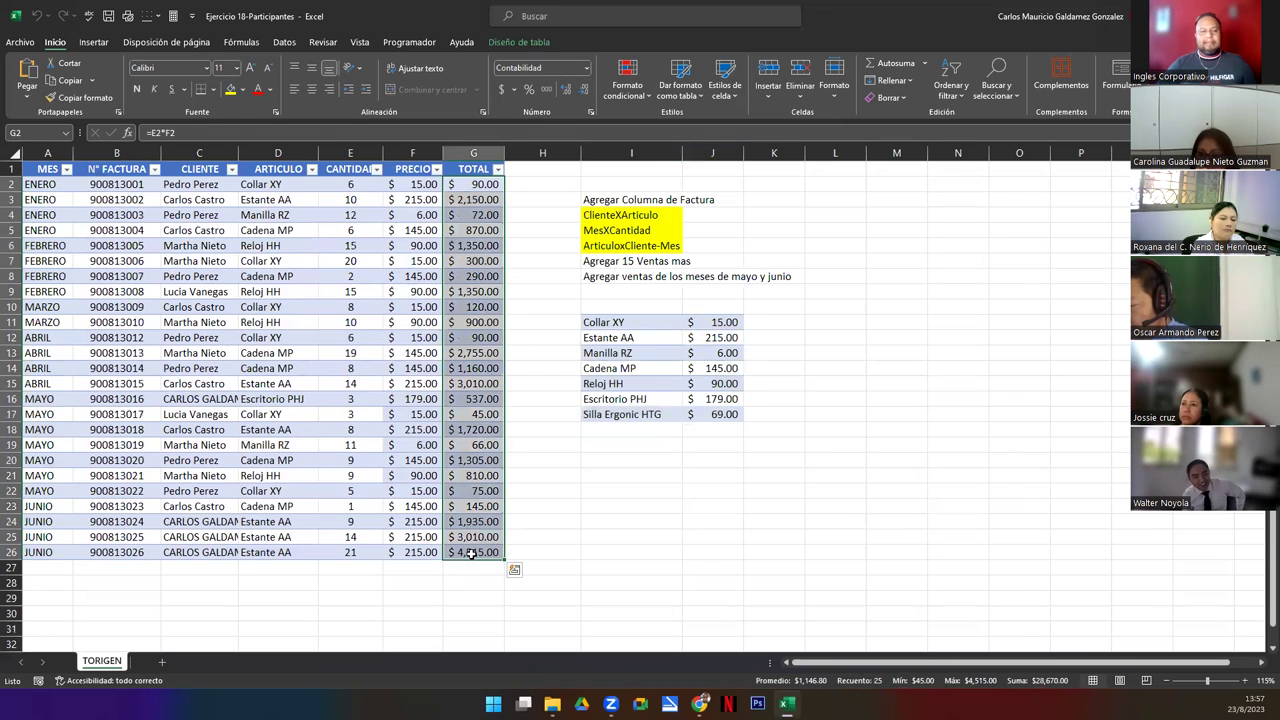
click(262, 459)
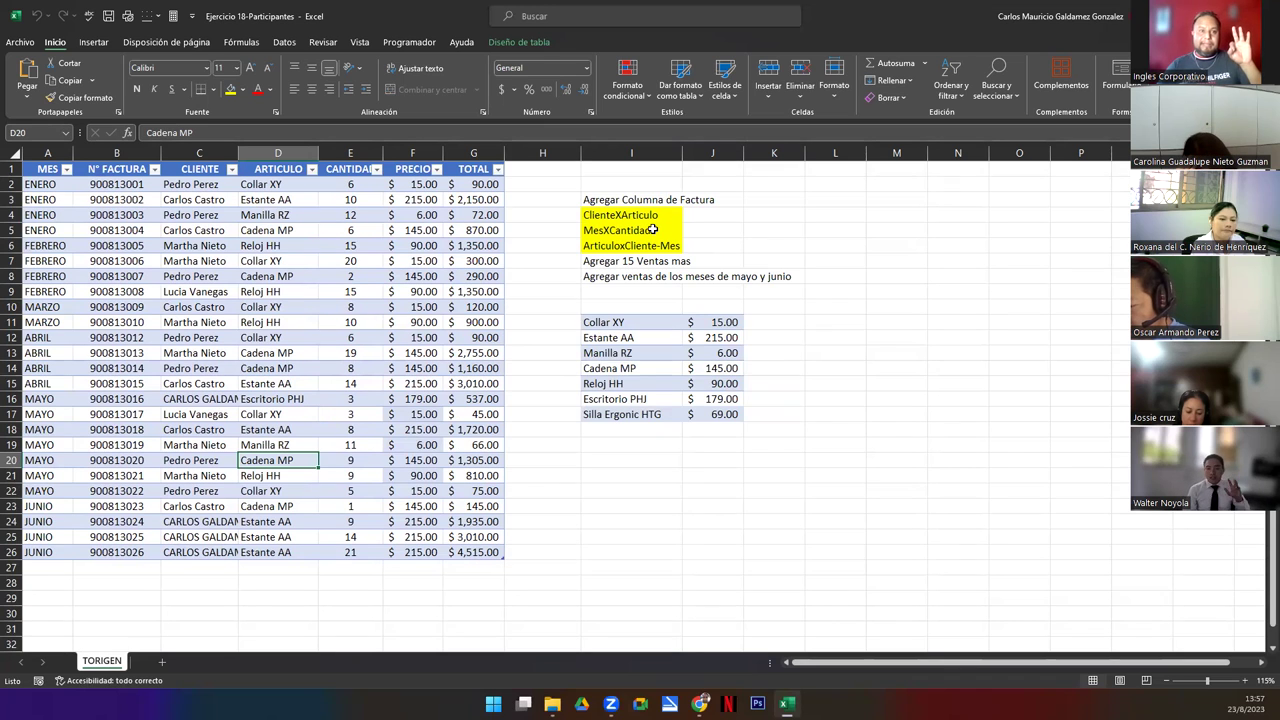
Review the ClienteXArticulo, MesXCantidad and ArticuloxCliente-Mes requests in I4:I6 against the CLIENTE, ARTICULO, MES and CANTIDAD columns.
click(592, 216)
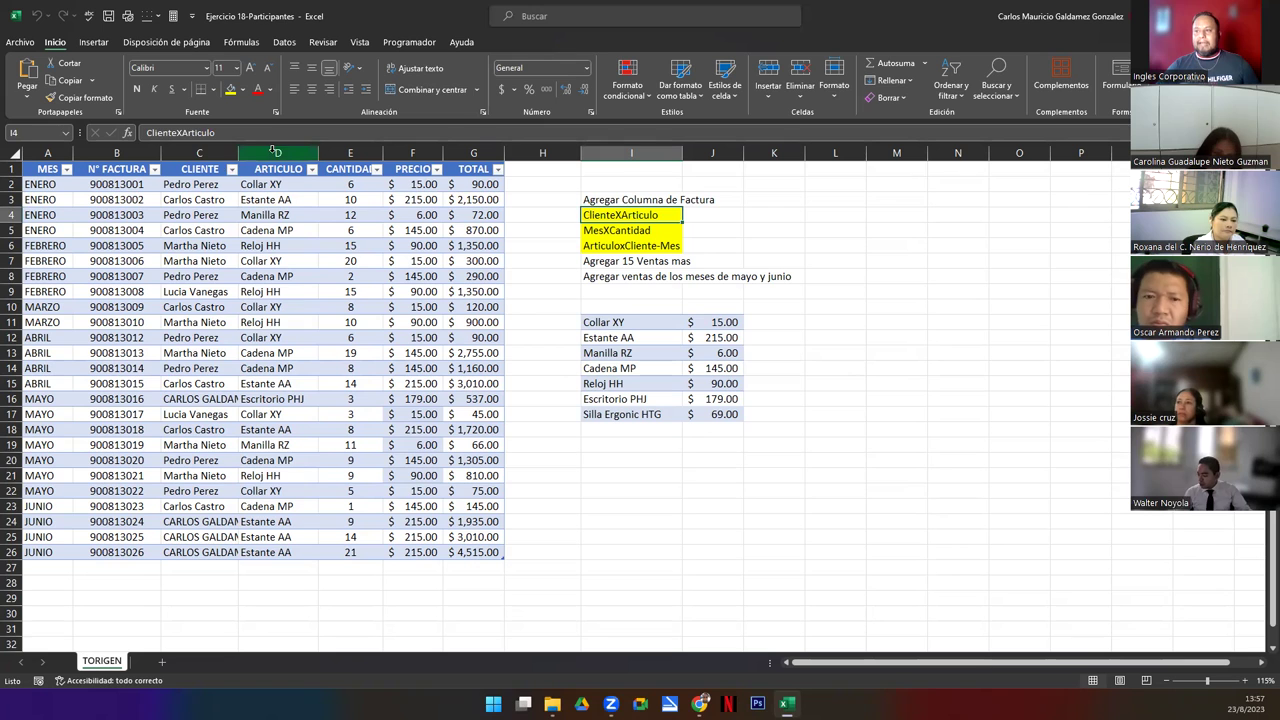
click(214, 152)
ctrl+click(277, 152)
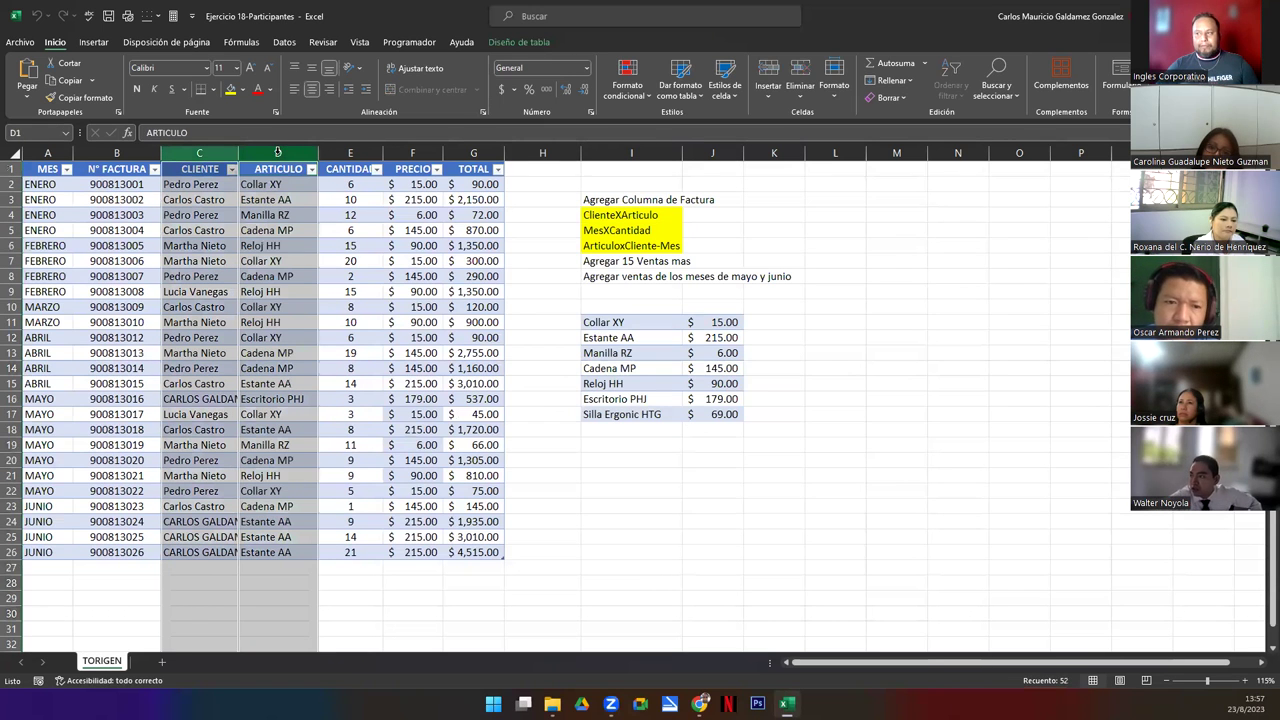
click(602, 234)
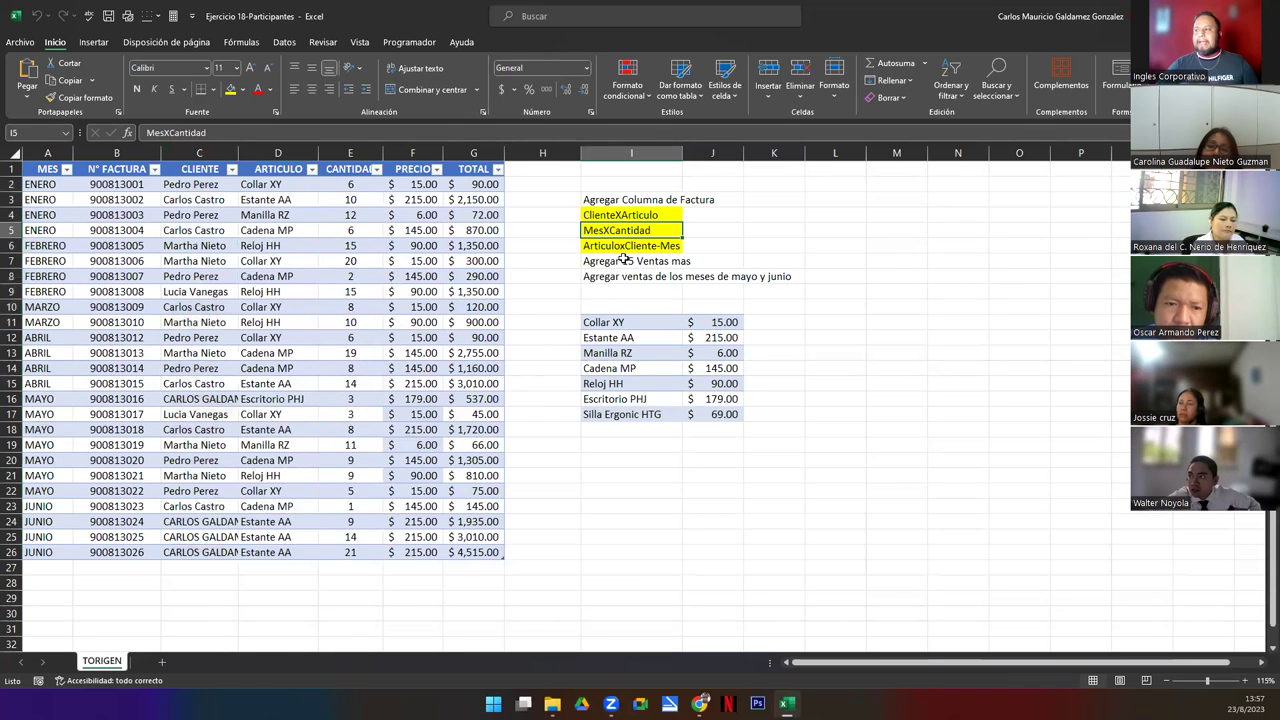
click(47, 170)
click(349, 161)
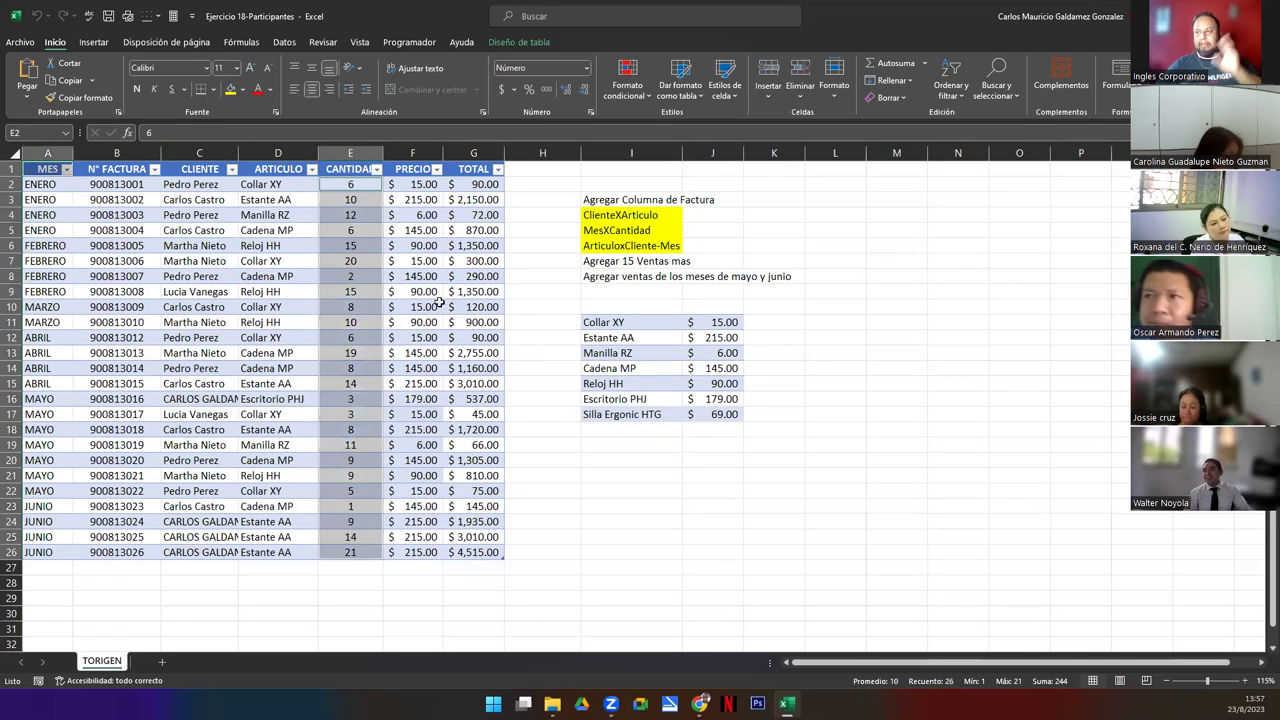
click(590, 247)
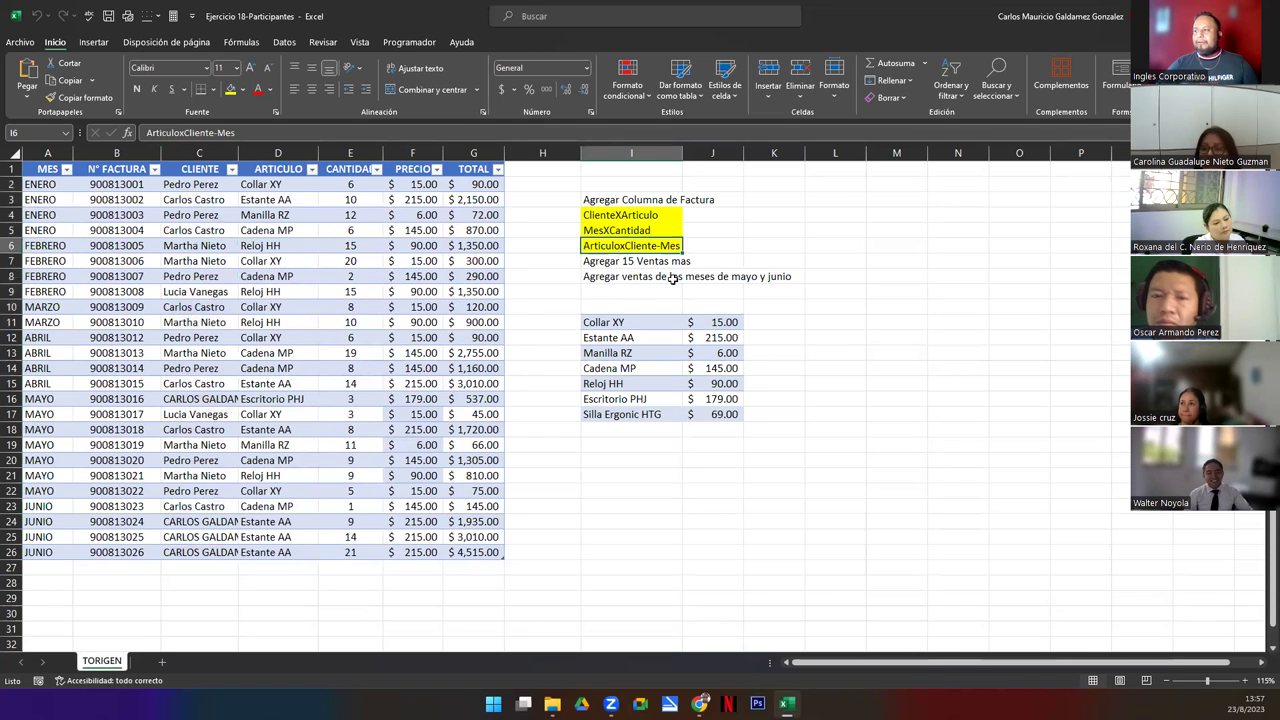
drag(287, 169, 195, 170)
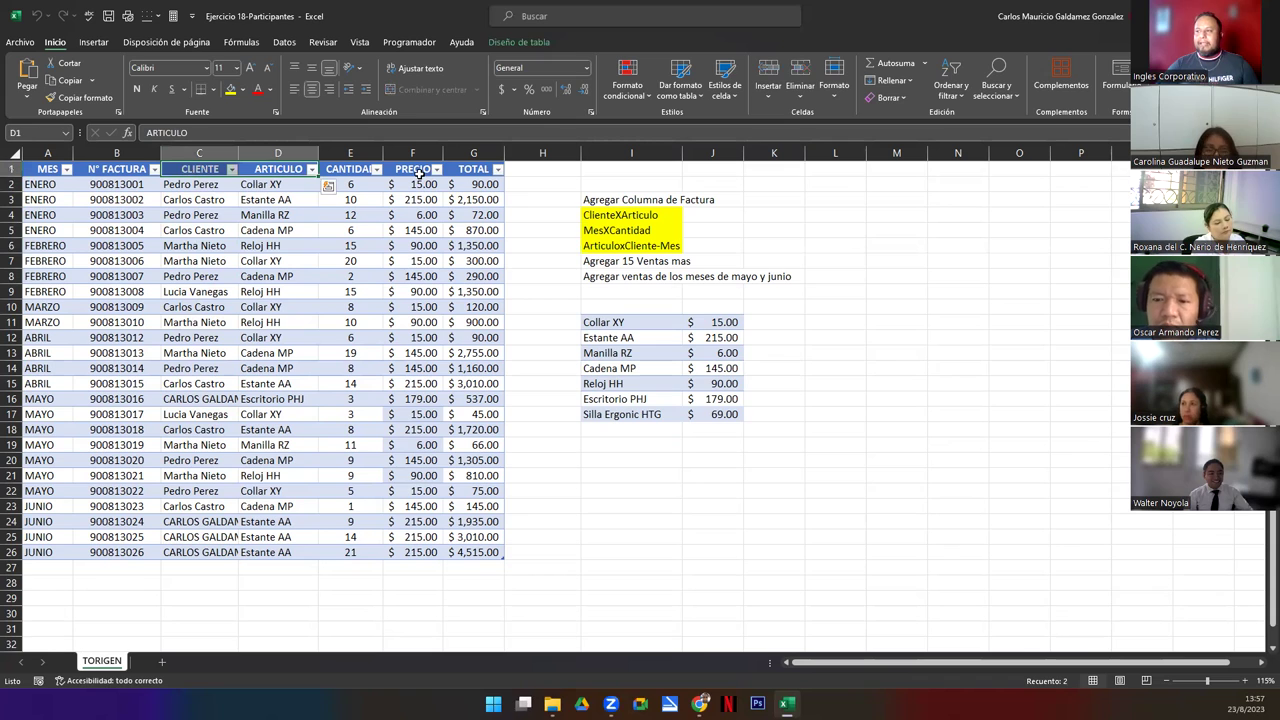
click(232, 366)
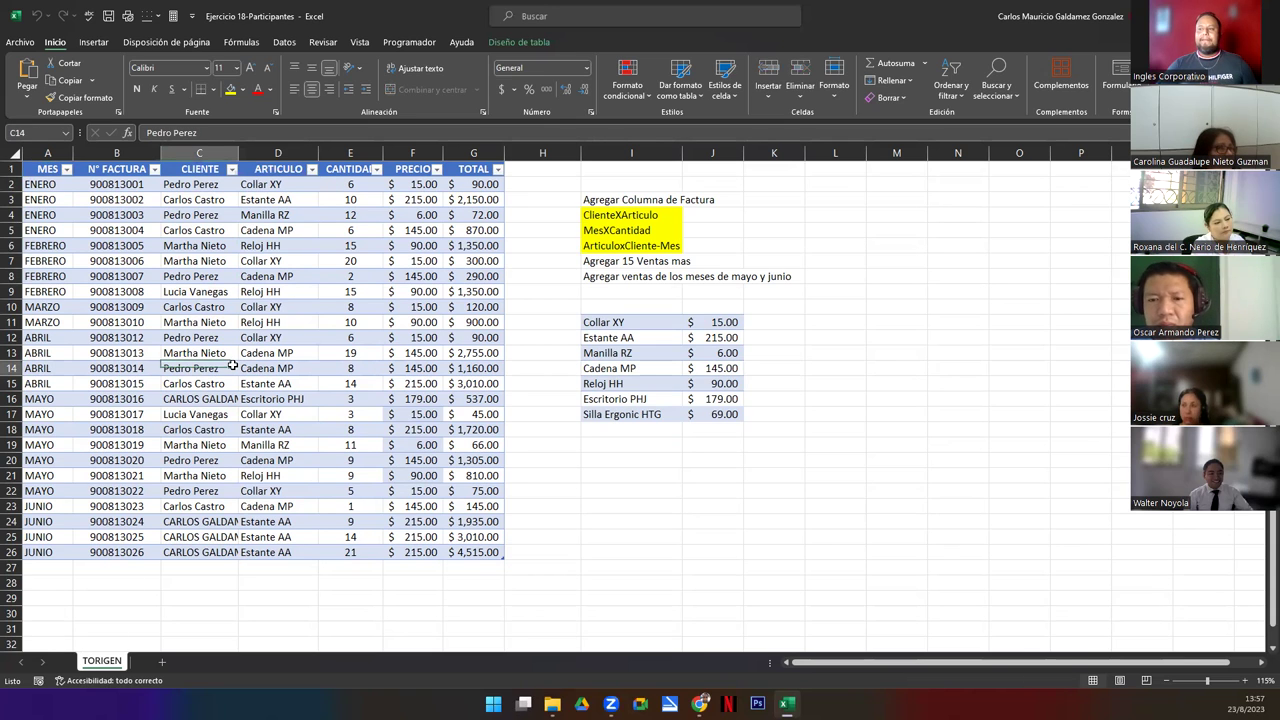
click(268, 418)
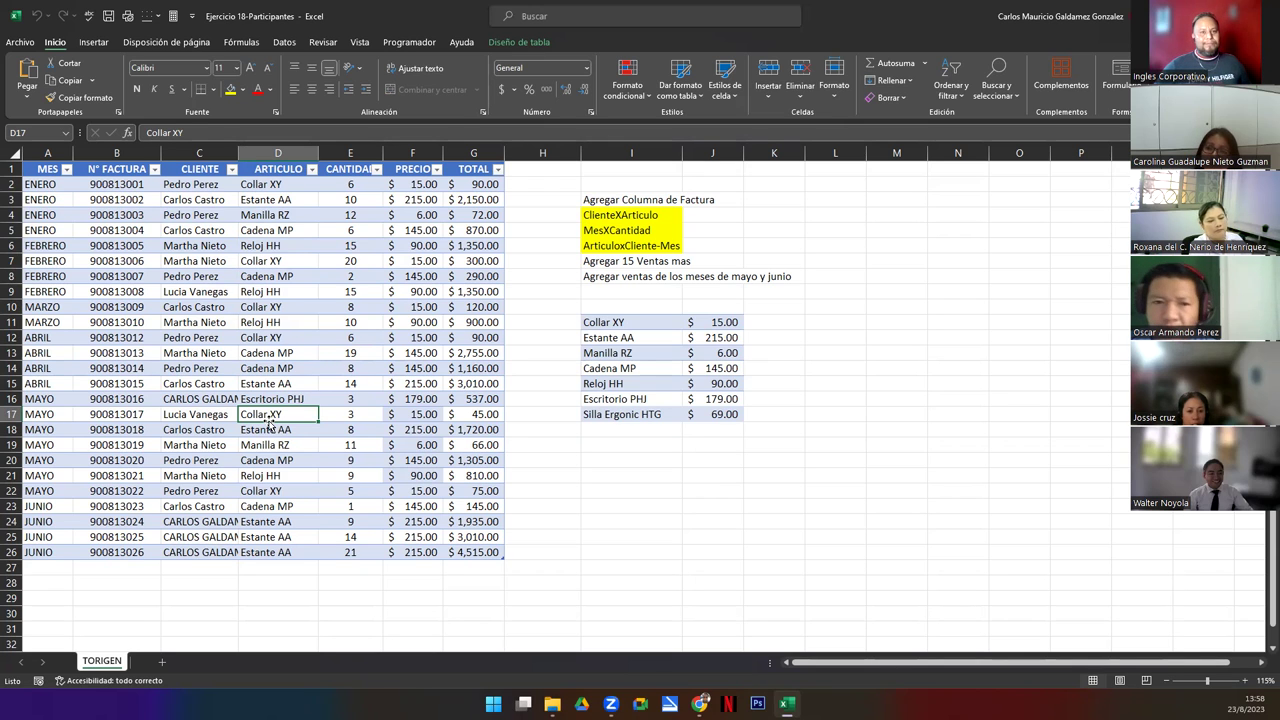
key(ctrl+z)
key(ctrl+z)
key(ctrl+z)
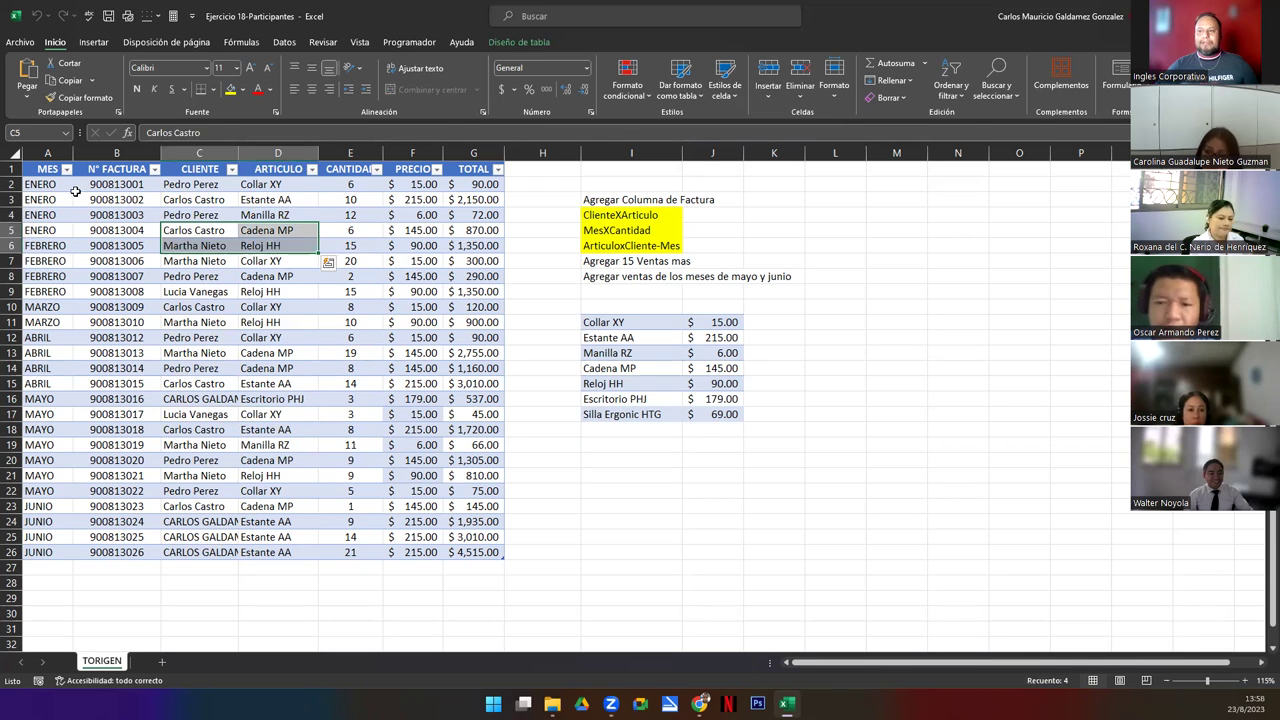
key(ctrl+z)
key(ctrl+z)
key(ctrl+z)
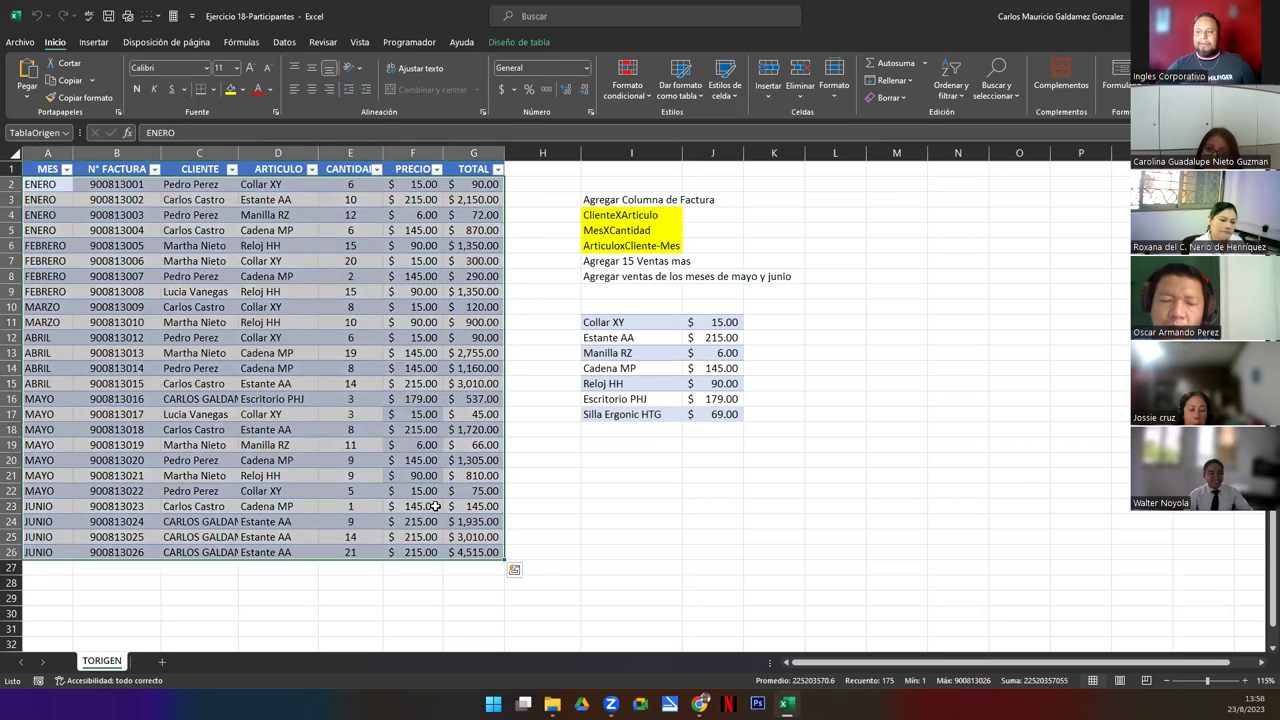
Autofit the CLIENTE column to its contents and close the workbook Ejercicio 18-Participantes, saving the changes.
double_click(241, 157)
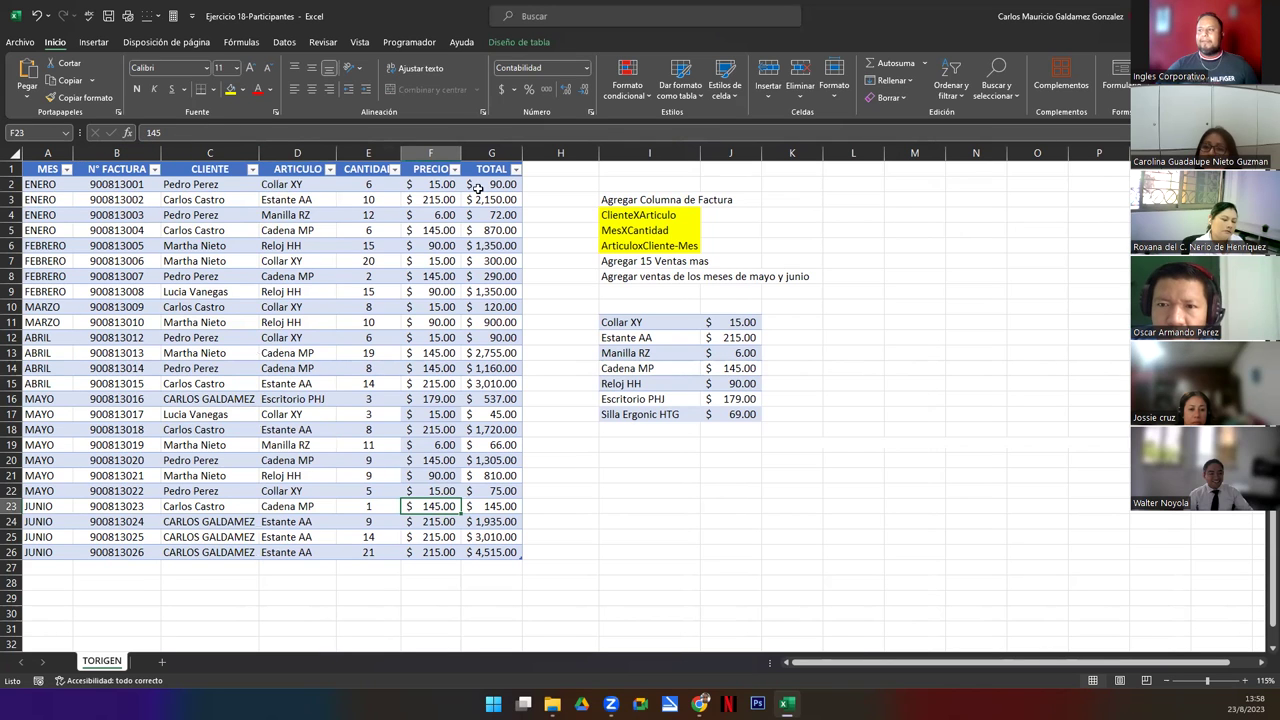
click(430, 153)
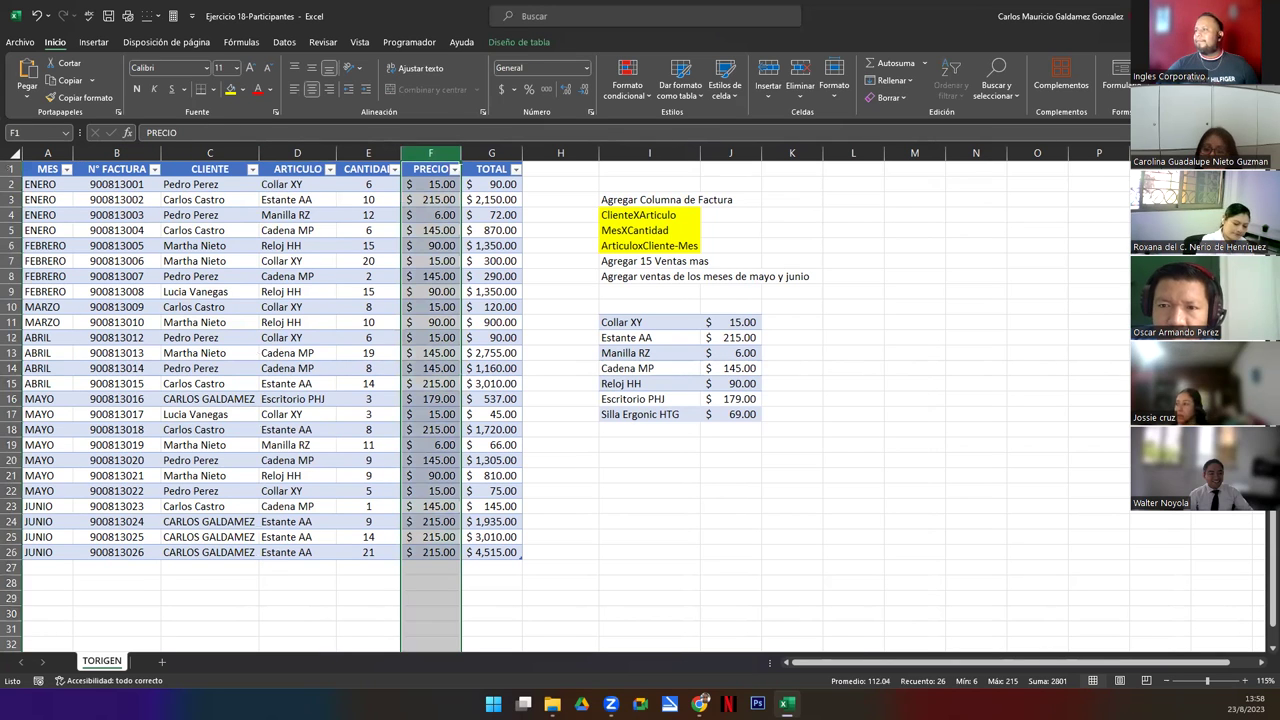
key(alt+F4)
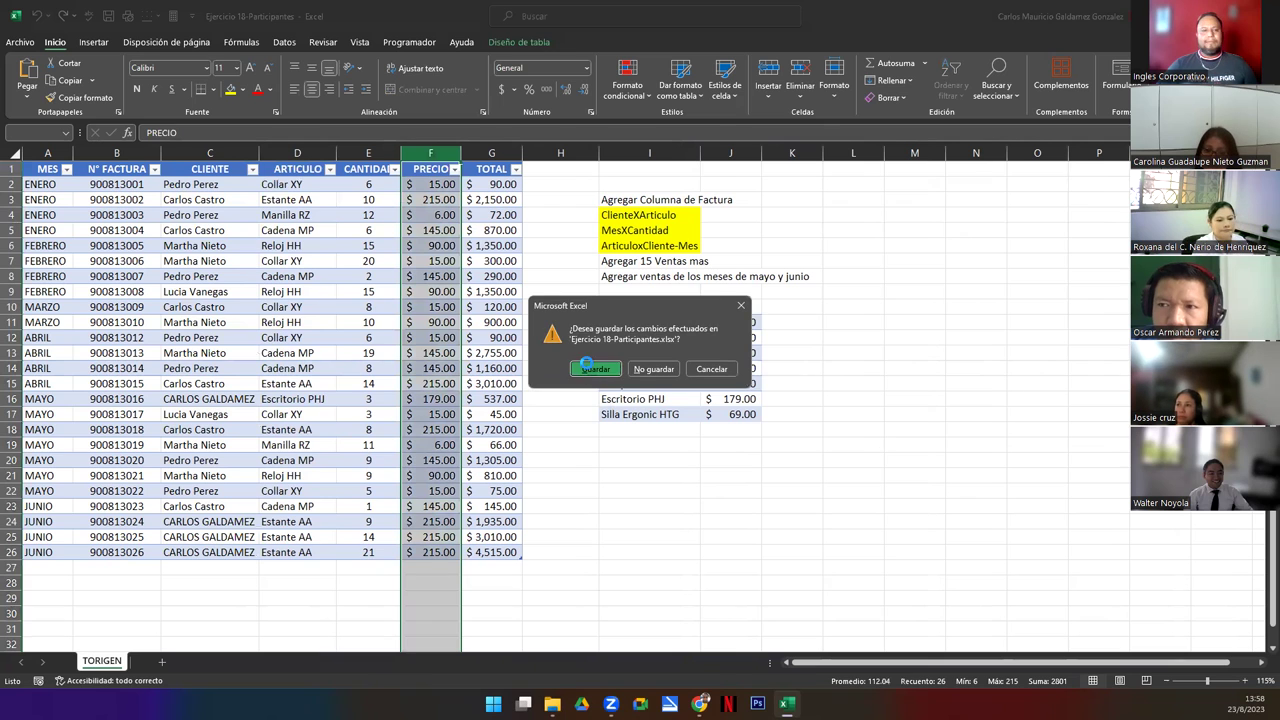
click(595, 369)
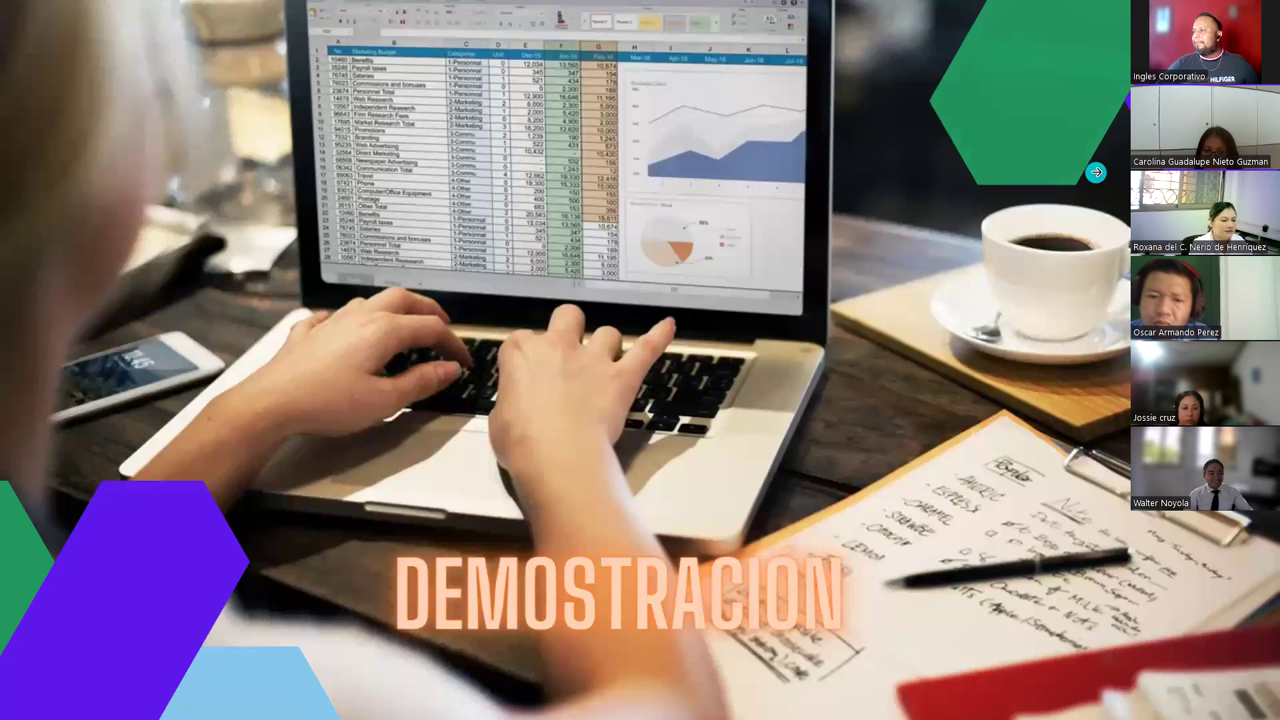
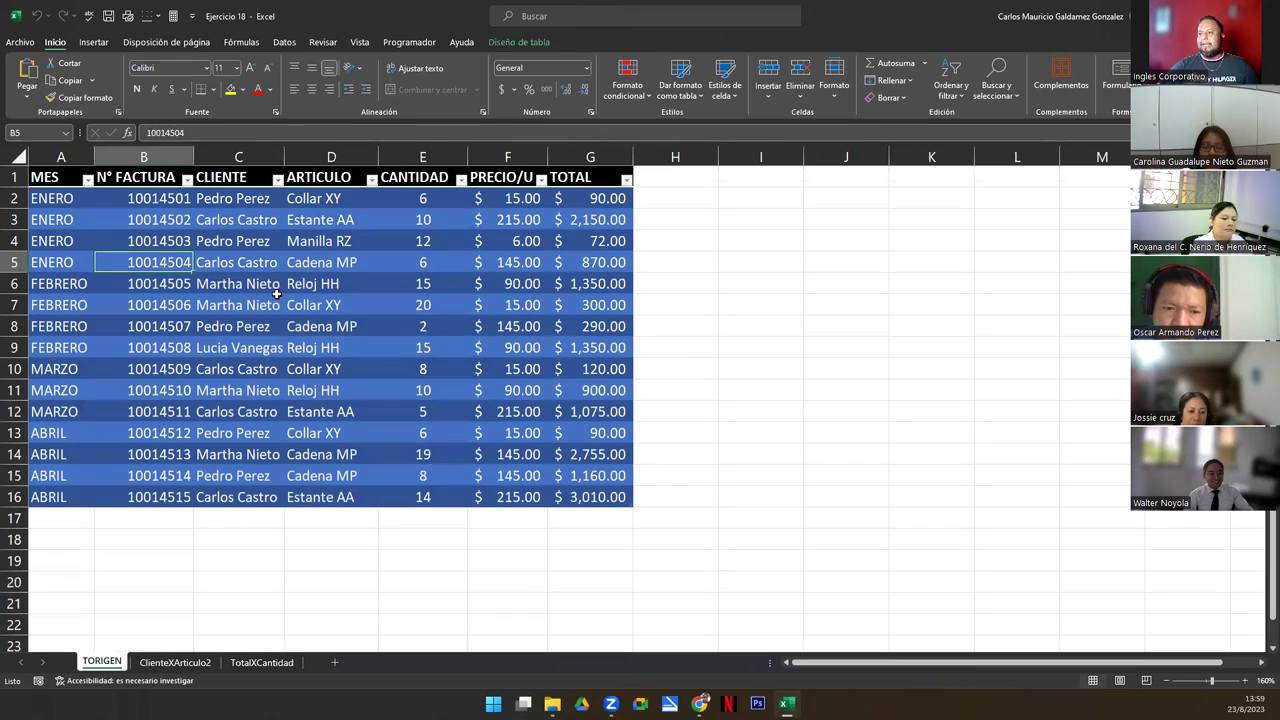
Go to the PivotTable on the ClienteXArticulo2 sheet and display its field list.
click(175, 662)
click(220, 364)
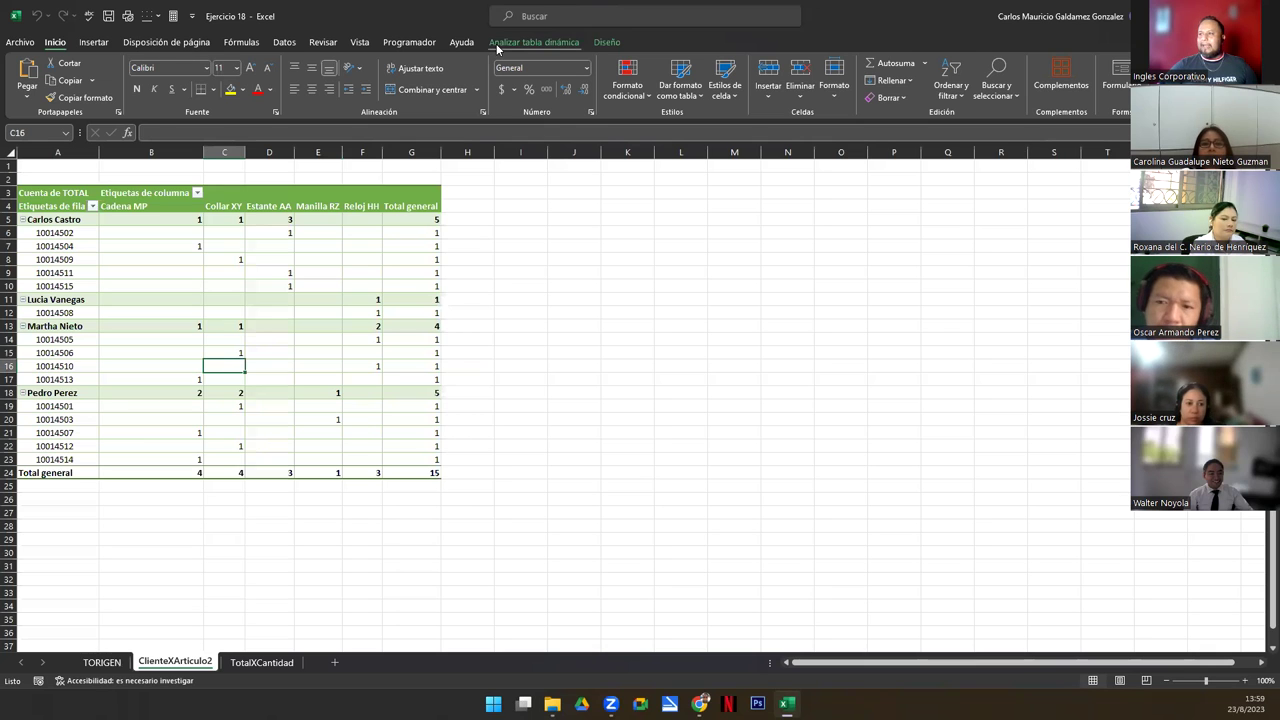
click(548, 43)
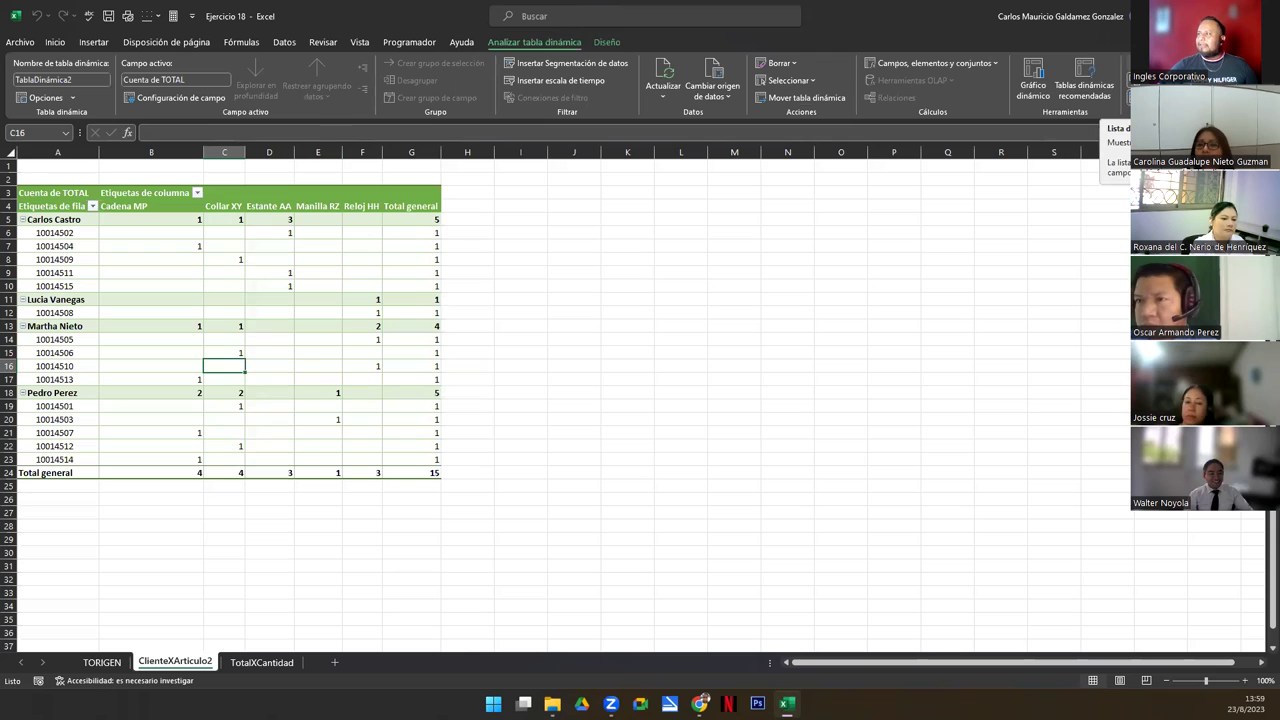
click(1150, 80)
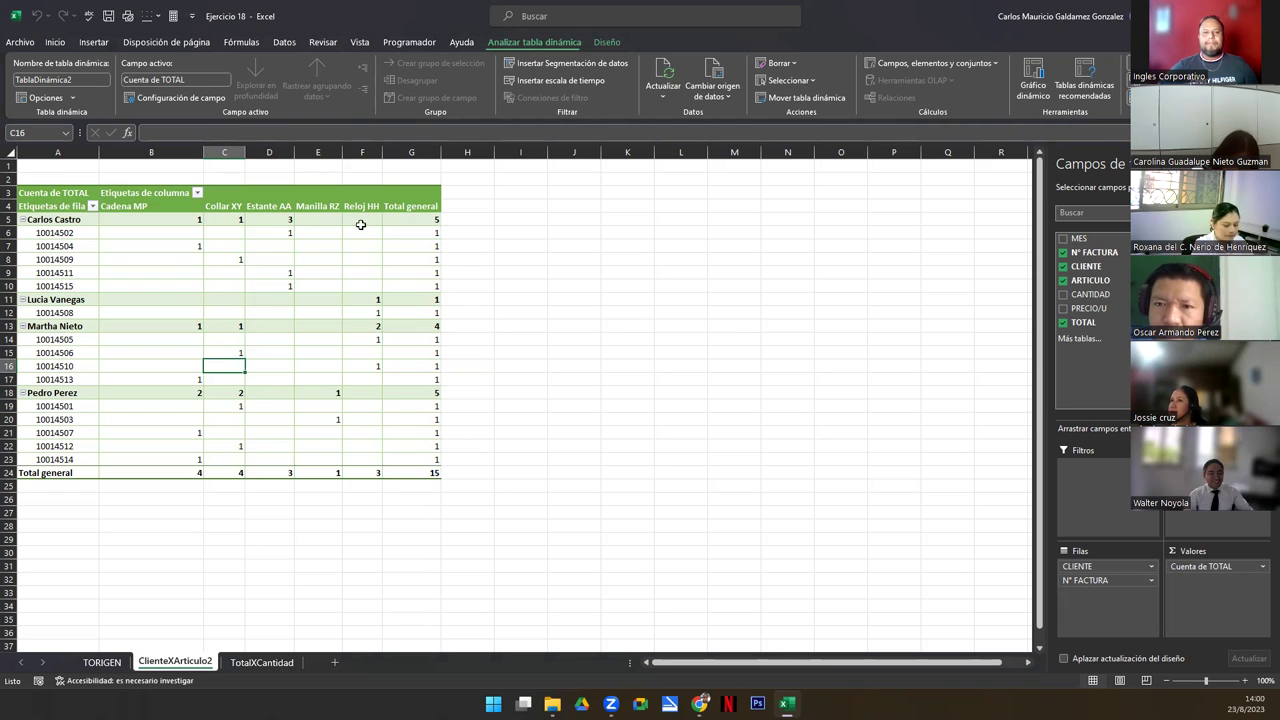
click(331, 273)
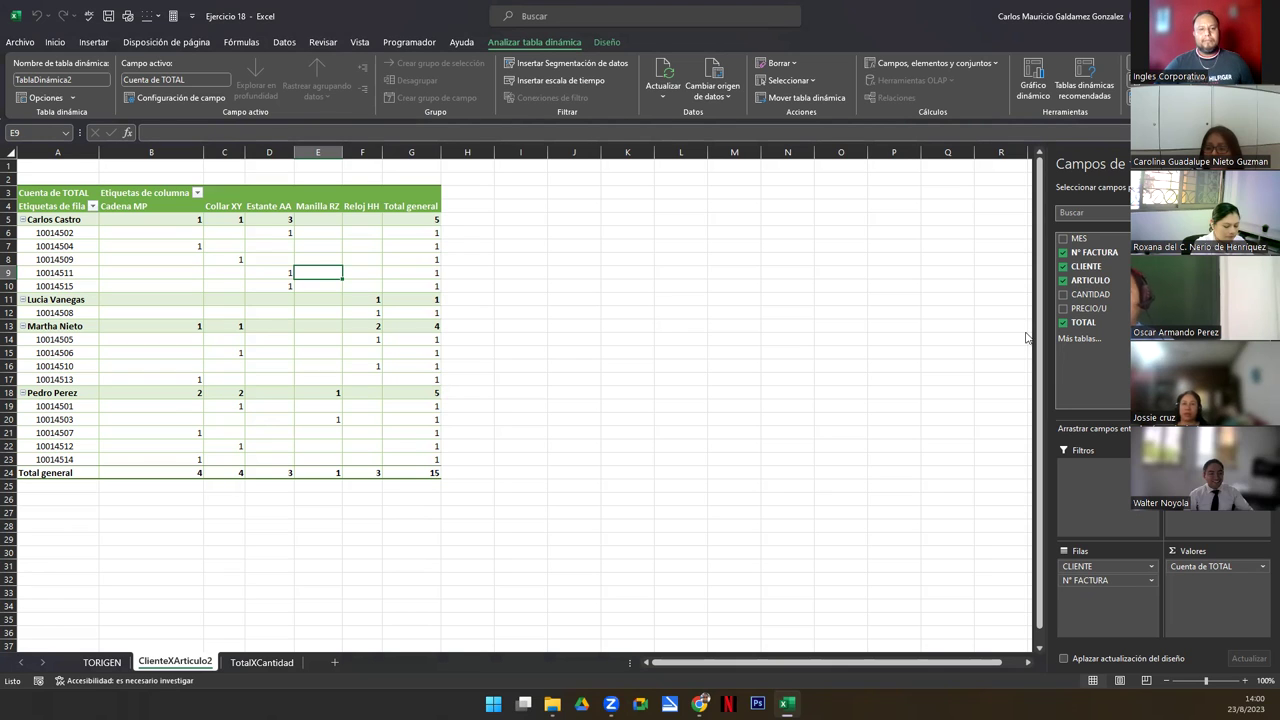
click(300, 330)
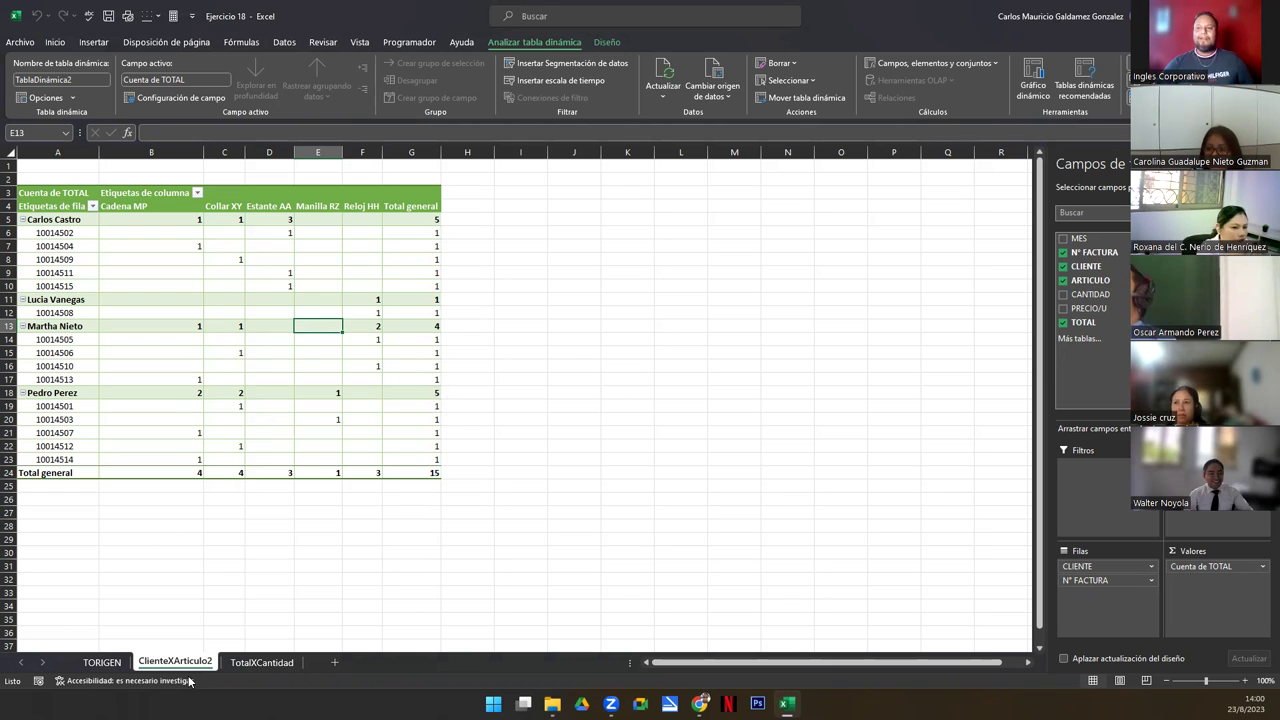
Compare the TORIGEN source table with the PivotTable on the ClienteXArticulo2 sheet.
click(102, 662)
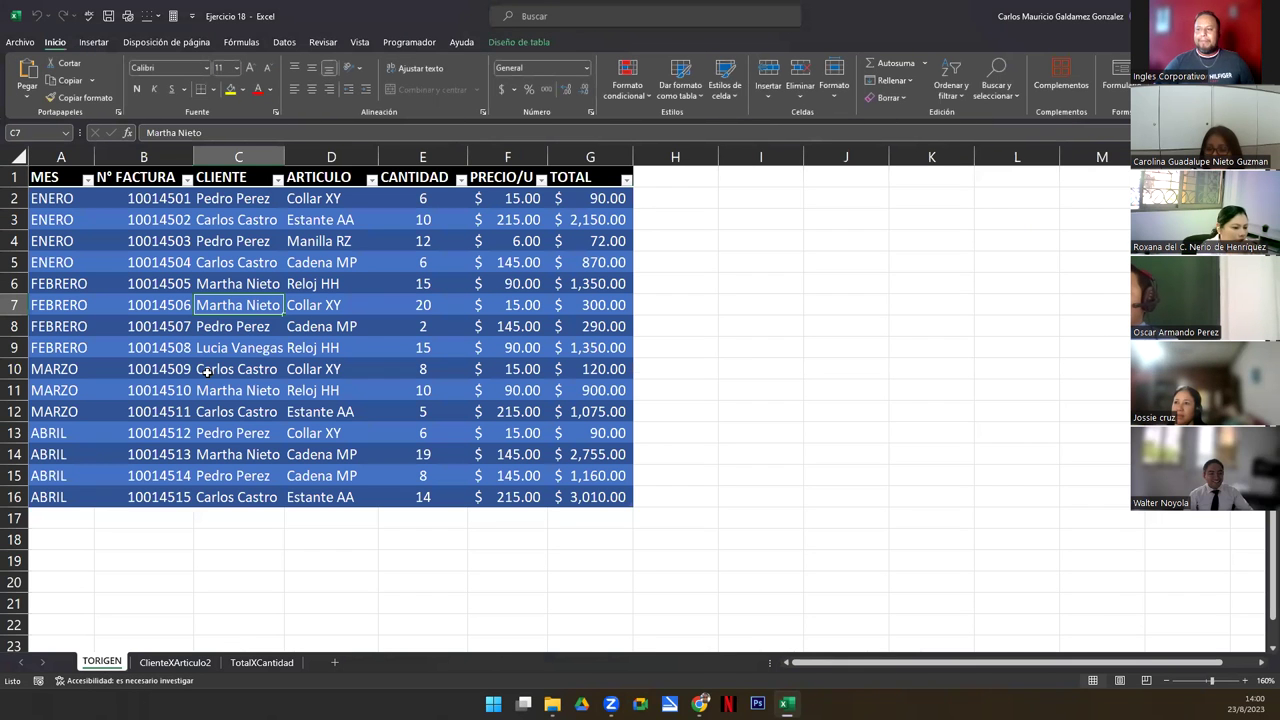
click(206, 369)
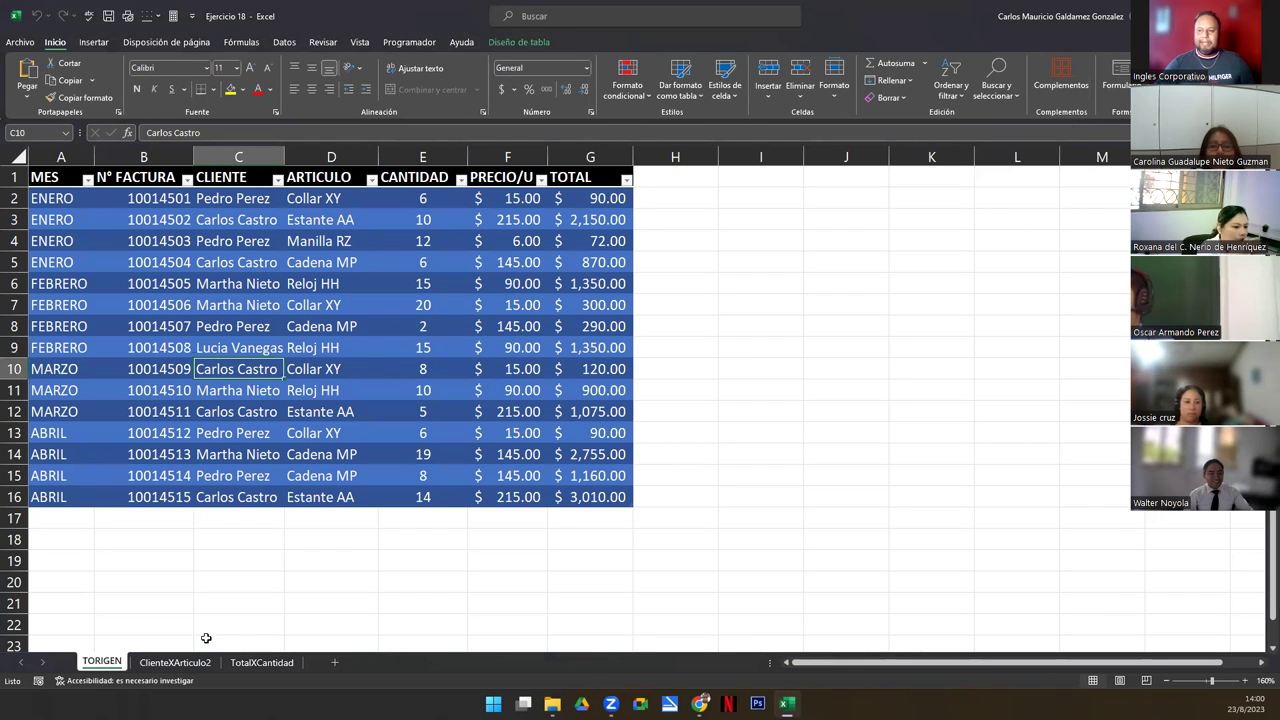
click(175, 662)
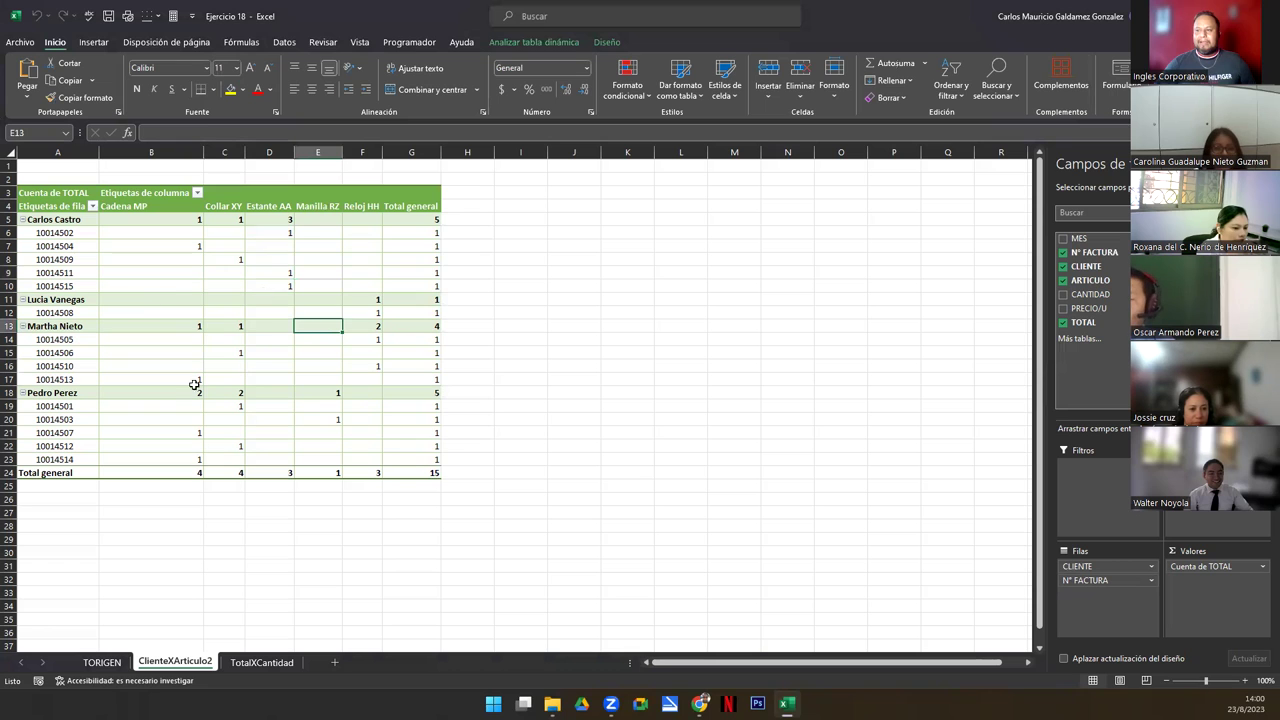
Enter MAYO in A17 of the TORIGEN sheet and continue the invoice number series down to B18.
click(100, 662)
click(36, 512)
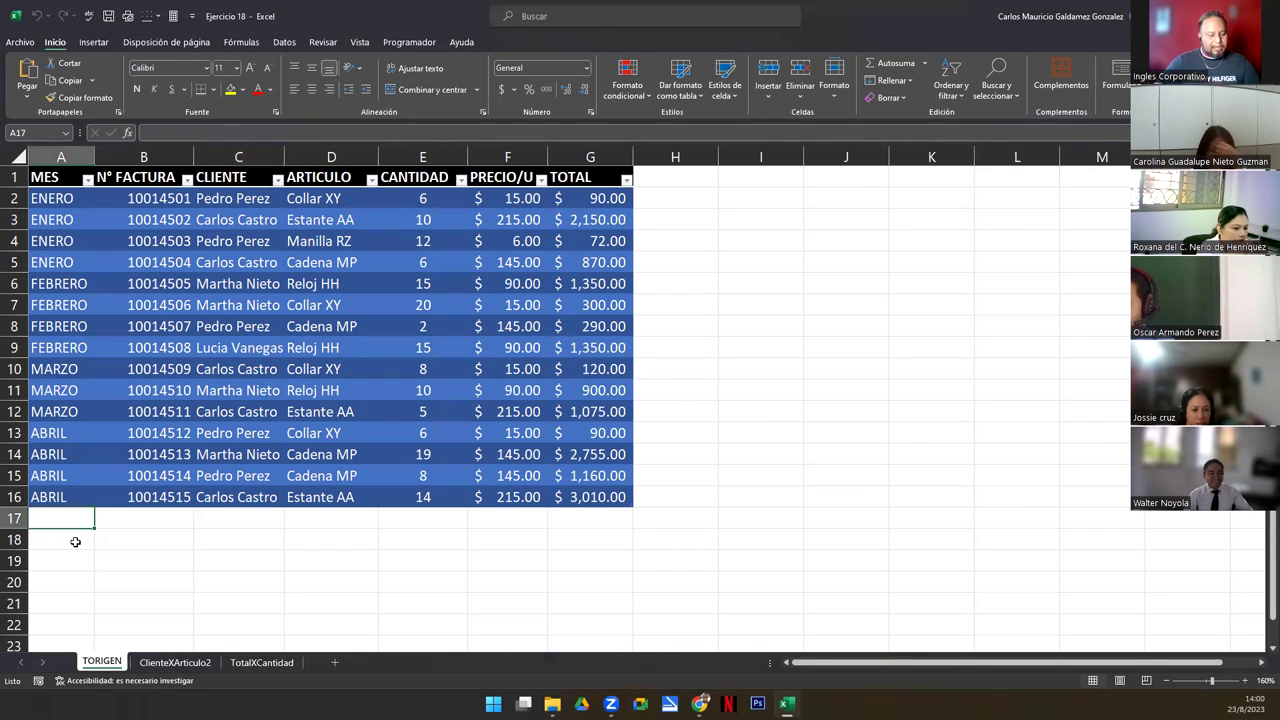
text(MAYO)
key(Tab)
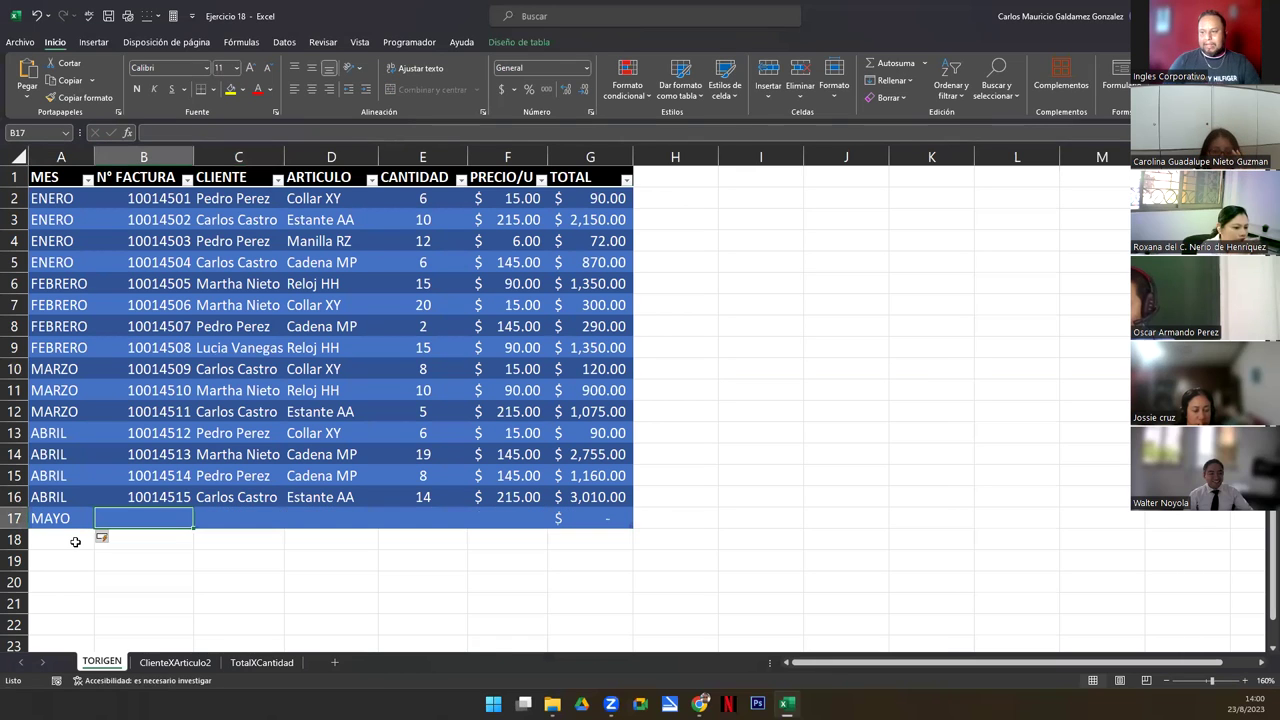
drag(152, 484, 179, 550)
Copy the month MAYO from A17 into A18 for the second new sale.
click(64, 517)
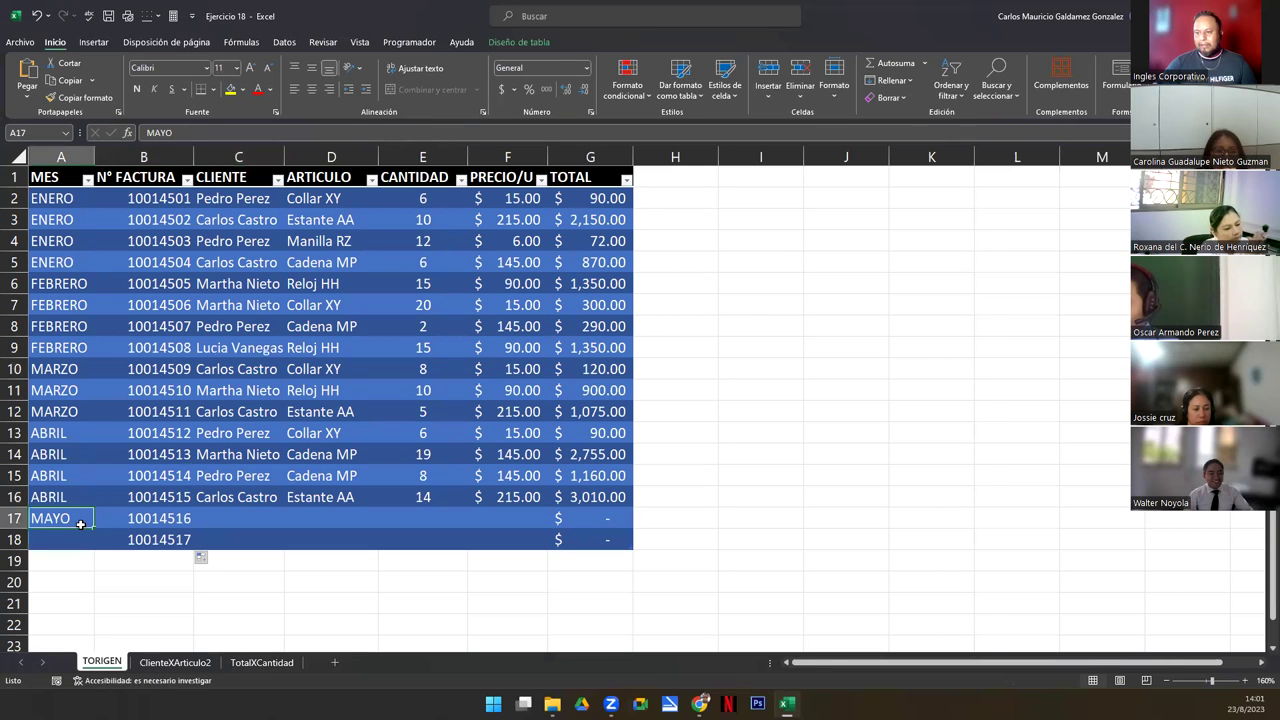
drag(93, 528, 87, 532)
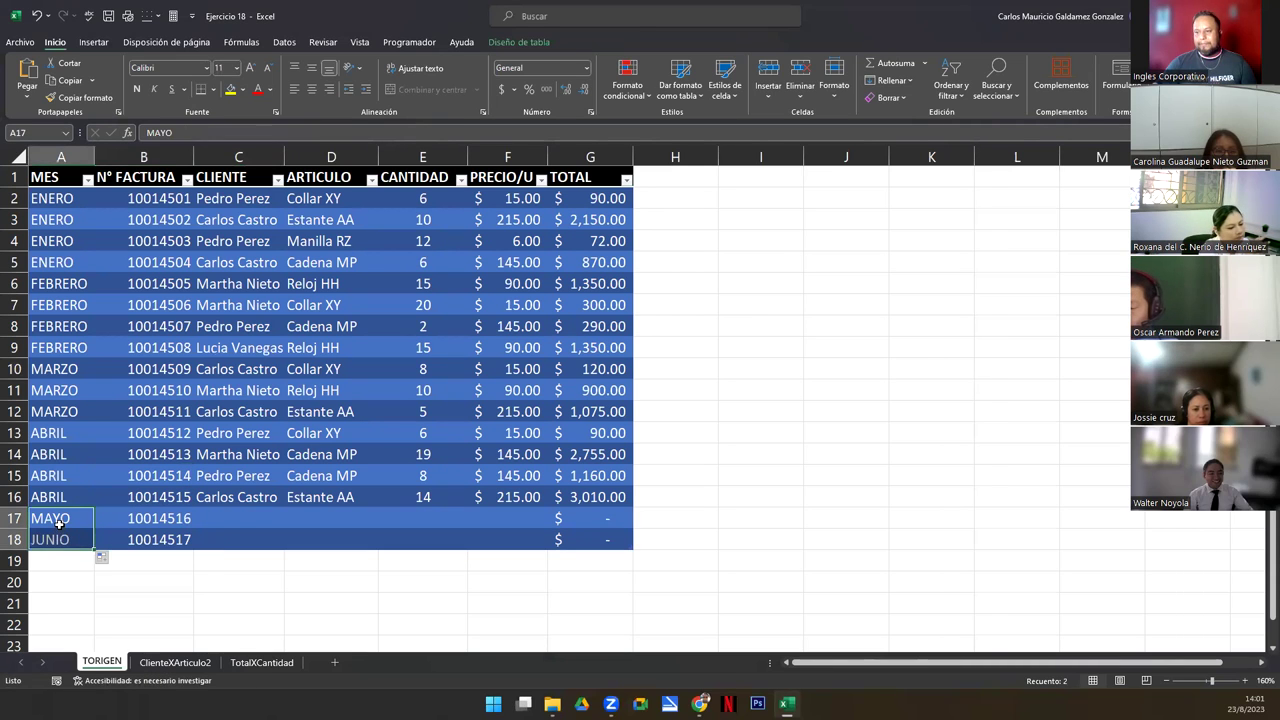
click(60, 520)
key(ctrl+c)
click(62, 540)
key(ctrl+v)
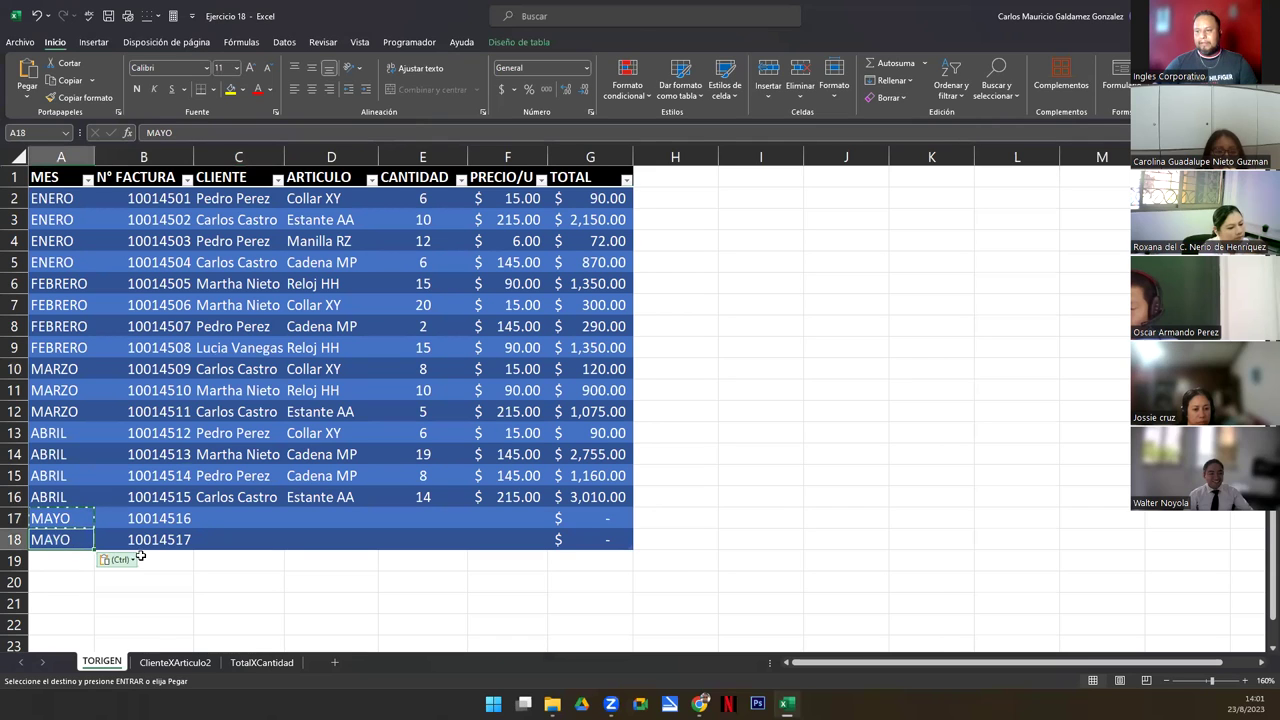
Copy the two customer names from C2:C3 into C17:C18.
drag(245, 207, 236, 228)
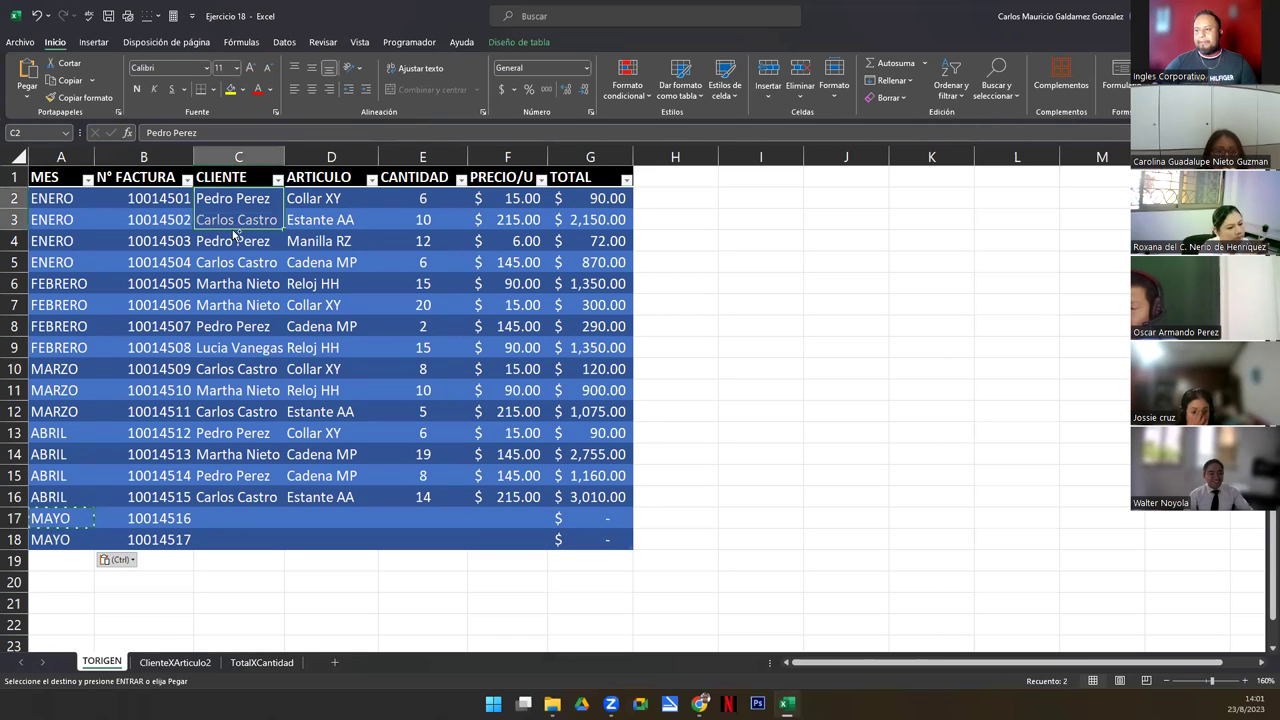
key(ctrl+c)
click(247, 520)
key(ctrl+v)
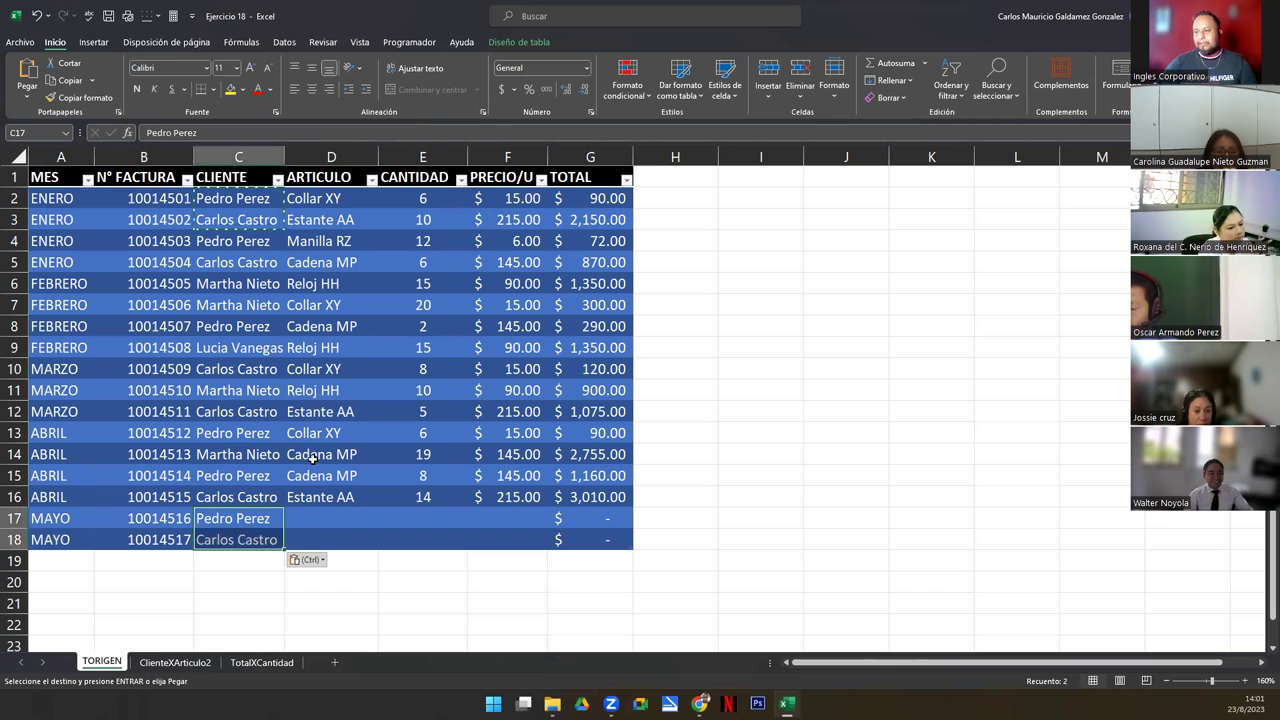
Copy the article Estante AA from D12 into D17 and D18.
click(298, 412)
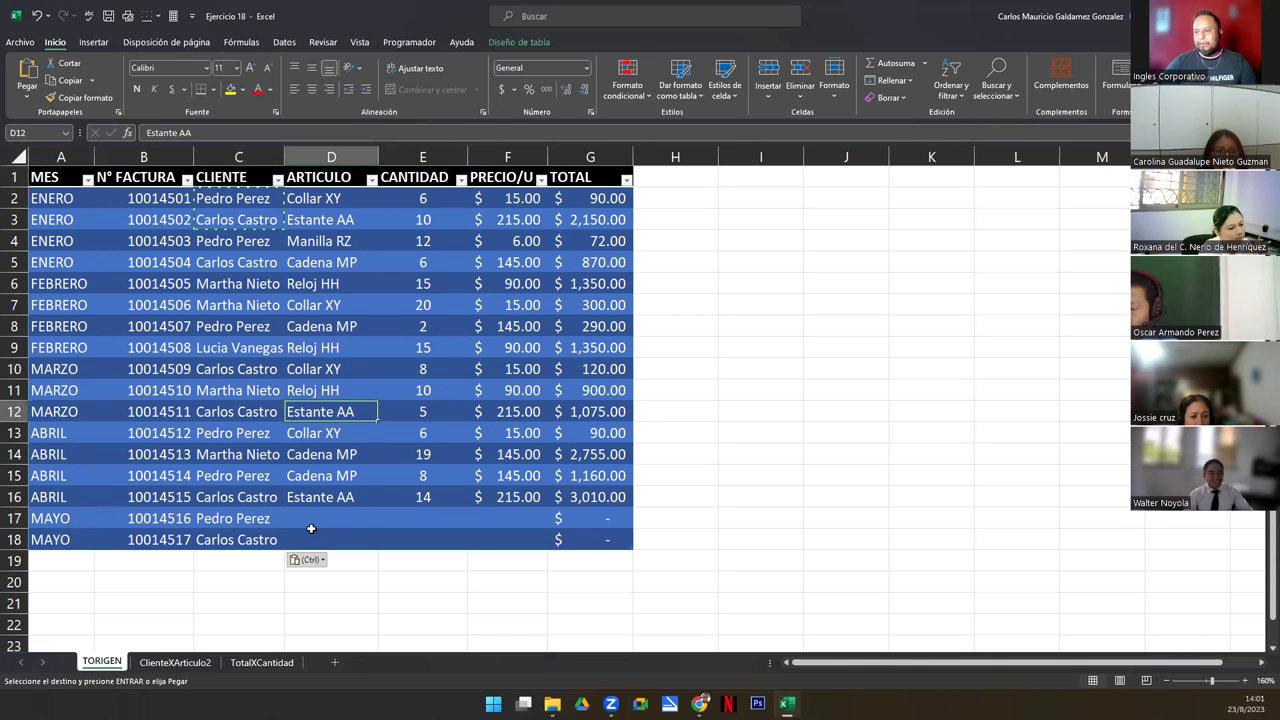
key(ctrl+c)
drag(311, 526, 314, 536)
key(ctrl+v)
click(356, 533)
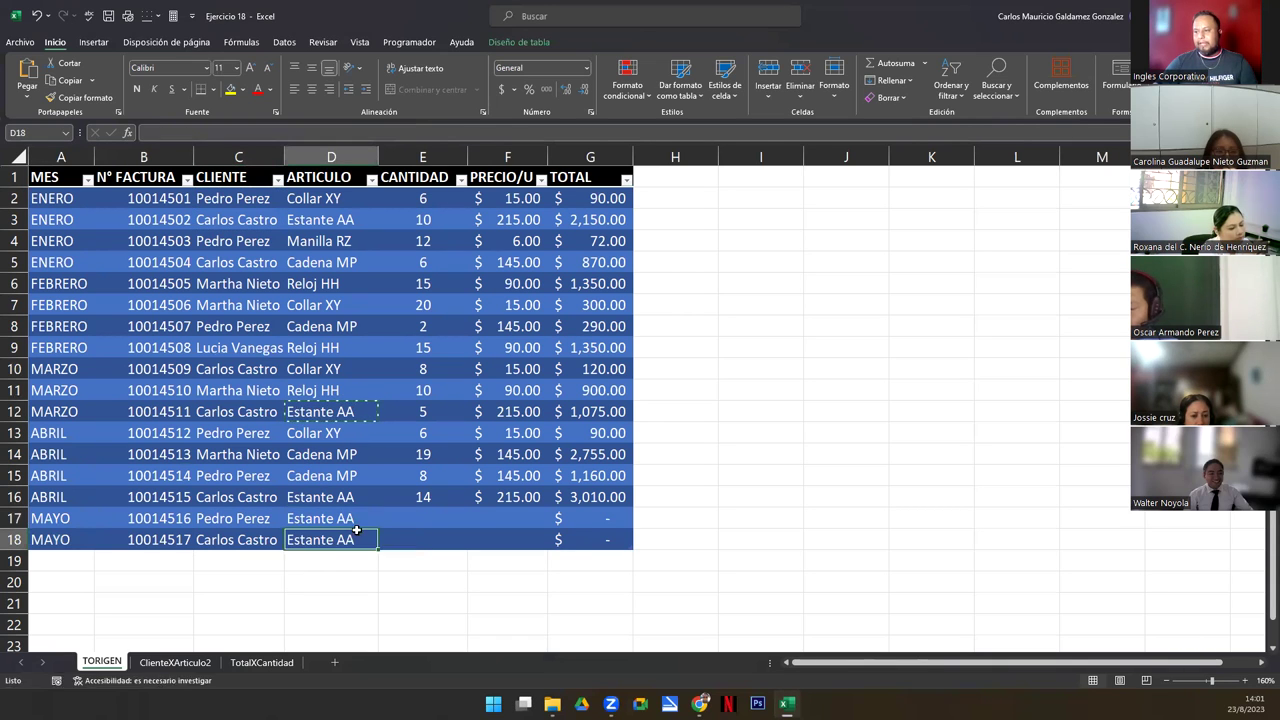
key(ctrl+v)
Enter the quantities 10 in E17 and 20 in E18.
click(403, 521)
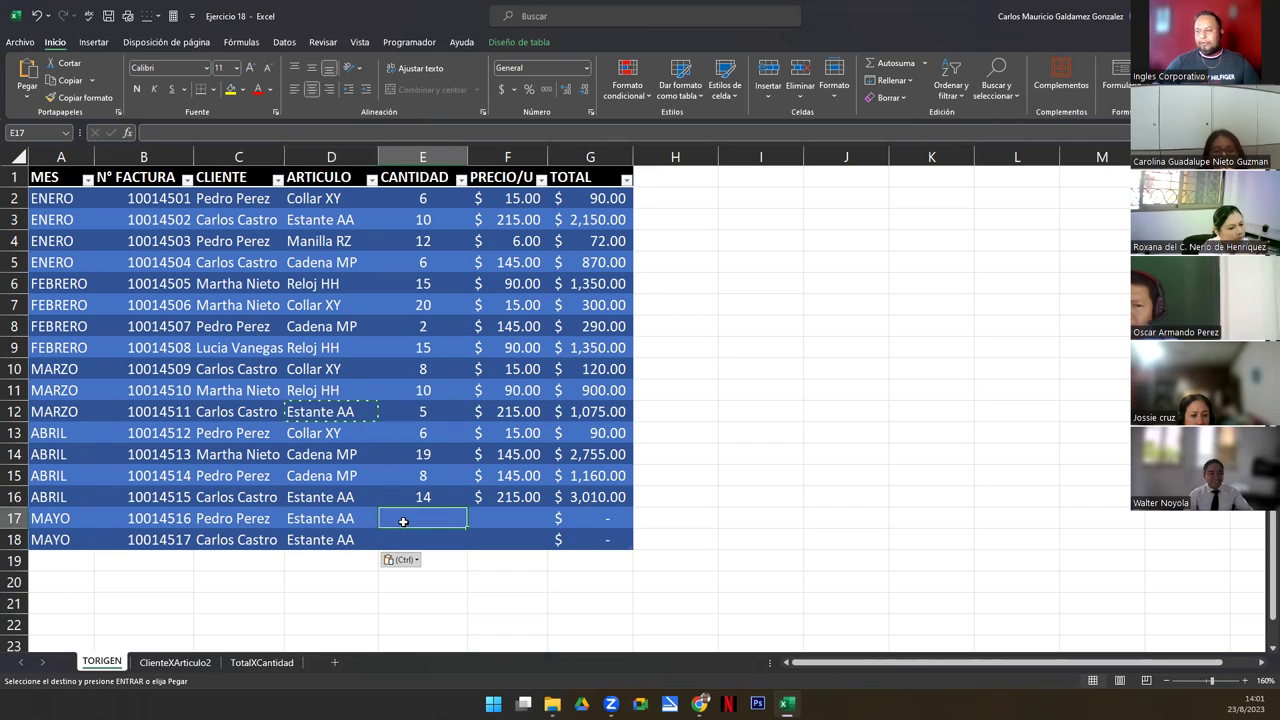
text(10)
key(Return)
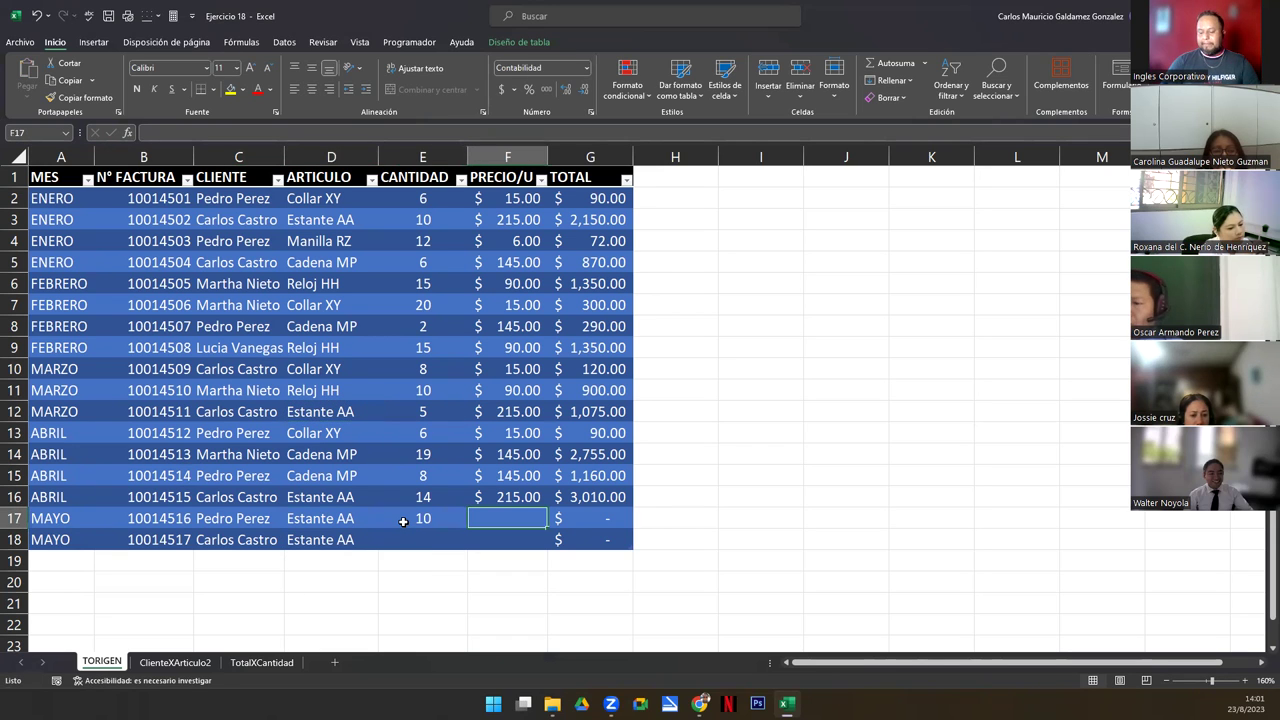
text(20)
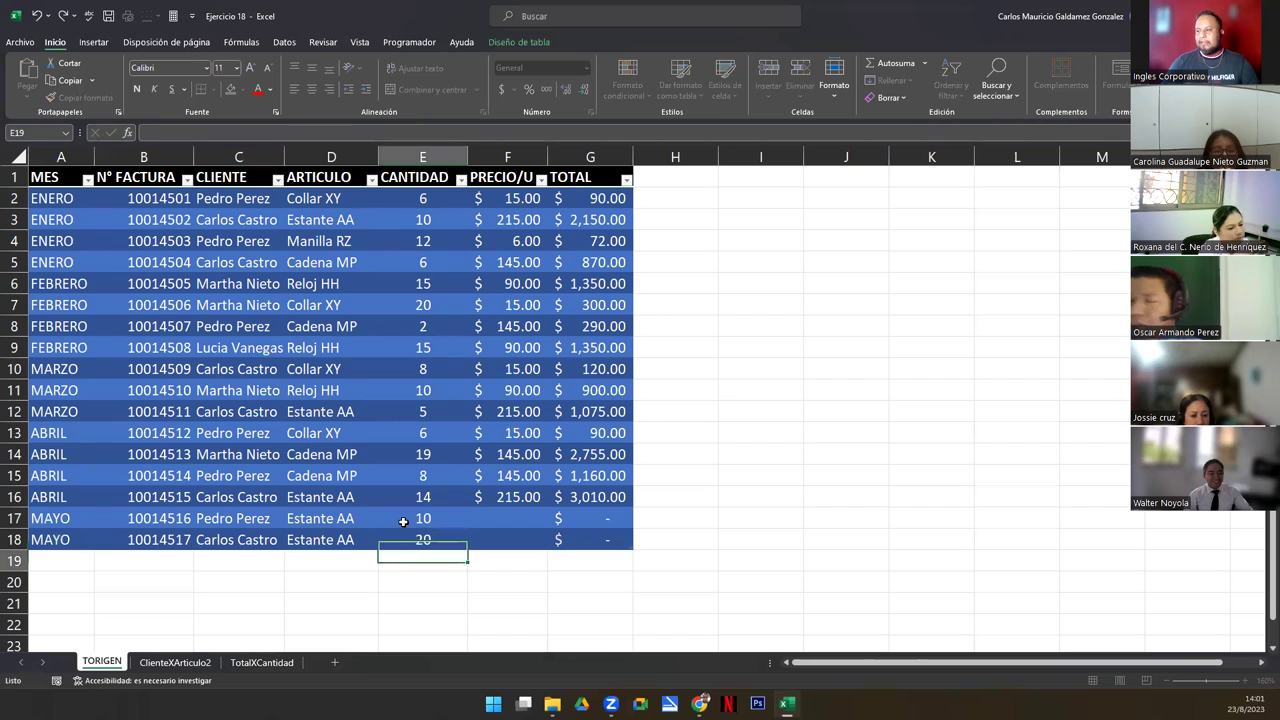
Enter the unit price 215 for both MAYO sales, in F17 and F18.
key(Up)
key(Right)
text(215)
key(Tab)
key(Return)
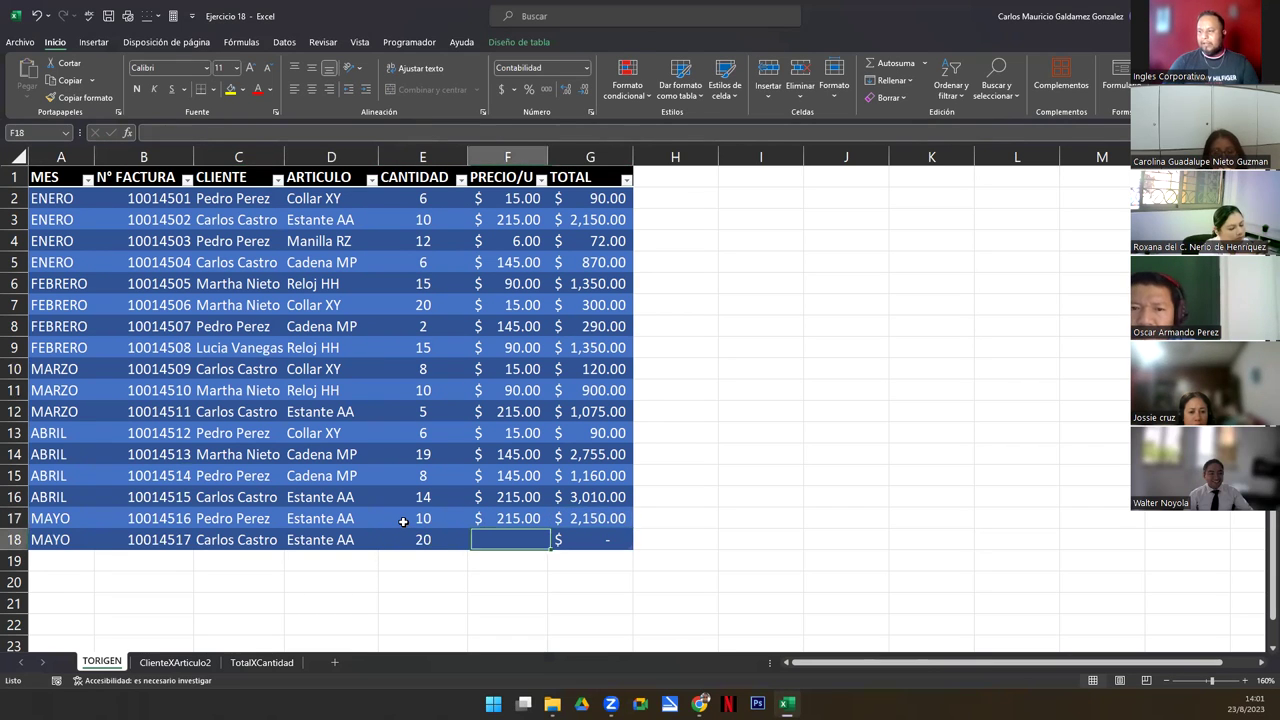
text(215)
key(Return)
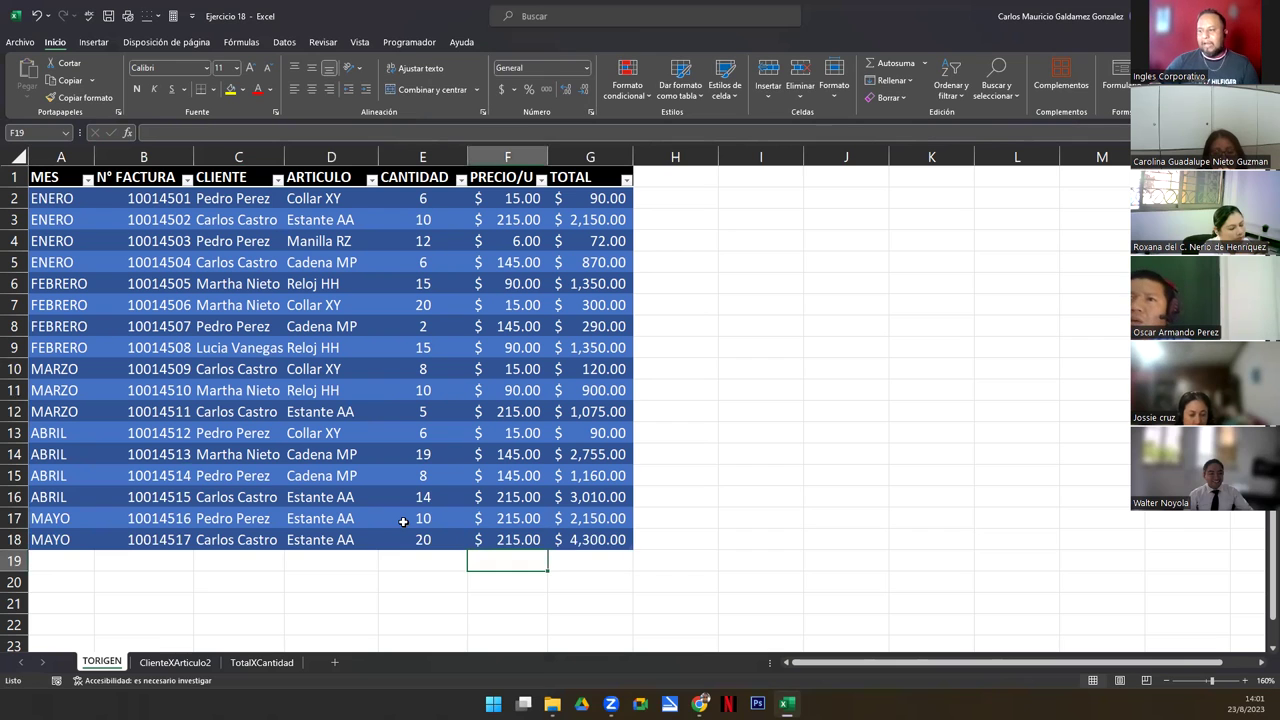
Compare the grand total of the ClienteXArticulo2 PivotTable with the ENERO to ABRIL rows A2:A16 in TORIGEN.
click(175, 662)
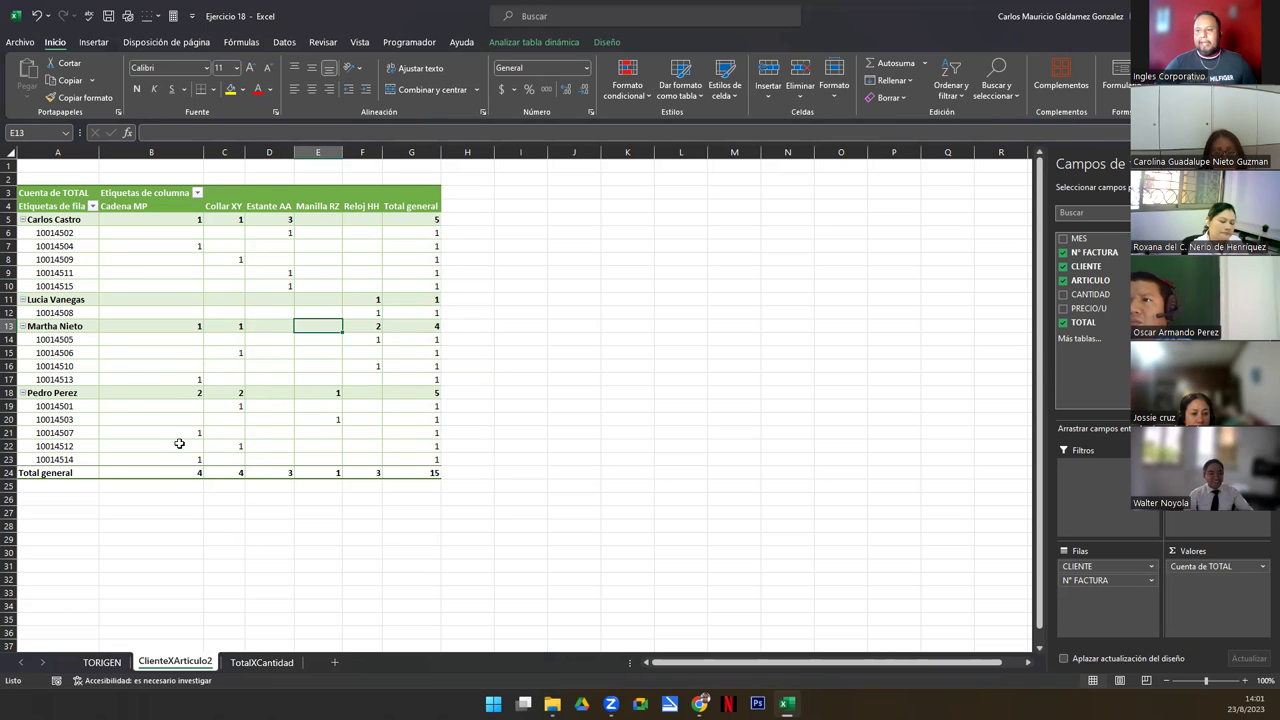
click(429, 473)
click(100, 663)
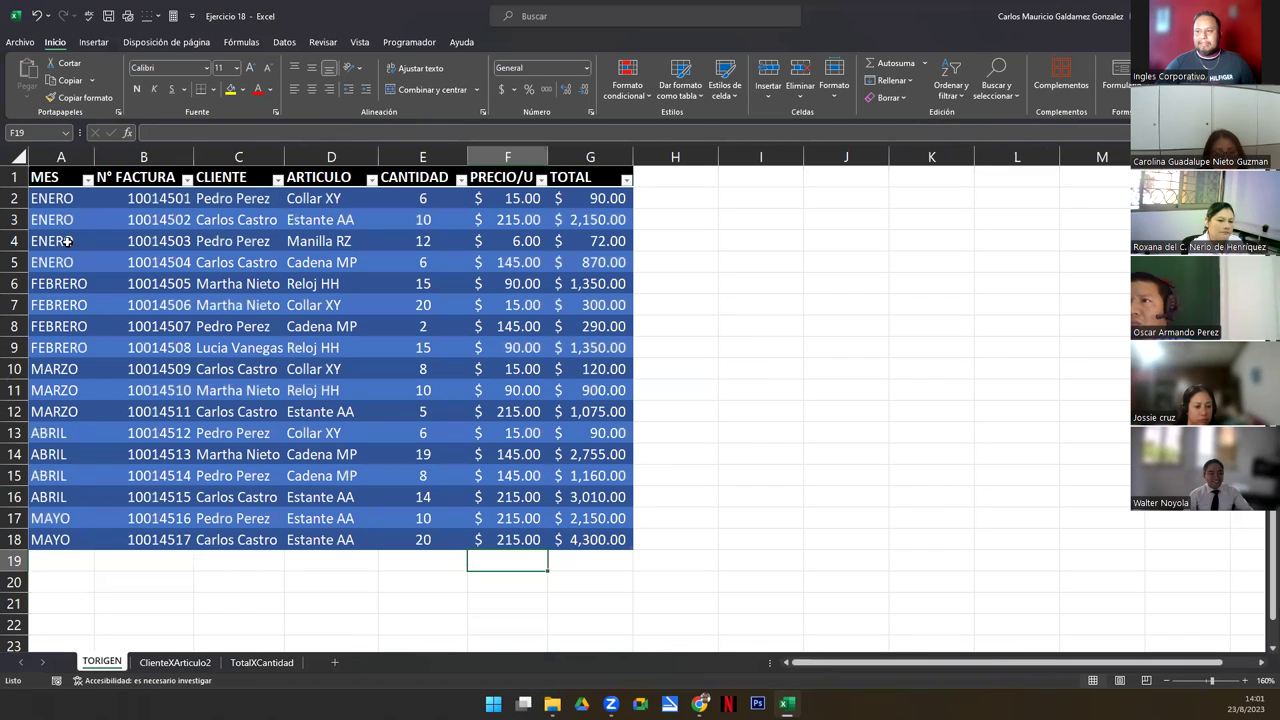
drag(62, 203, 77, 498)
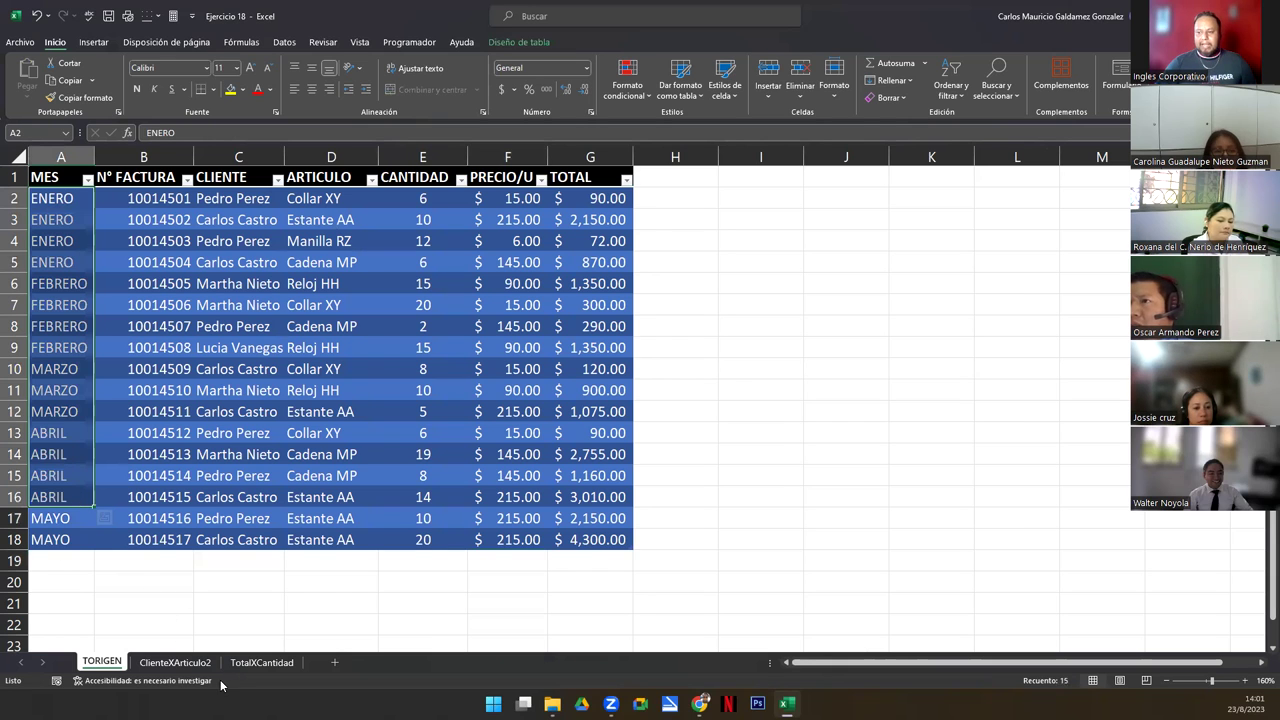
Refresh the PivotTable on the ClienteXArticulo2 sheet so it includes the new MAYO sales from TORIGEN.
click(175, 662)
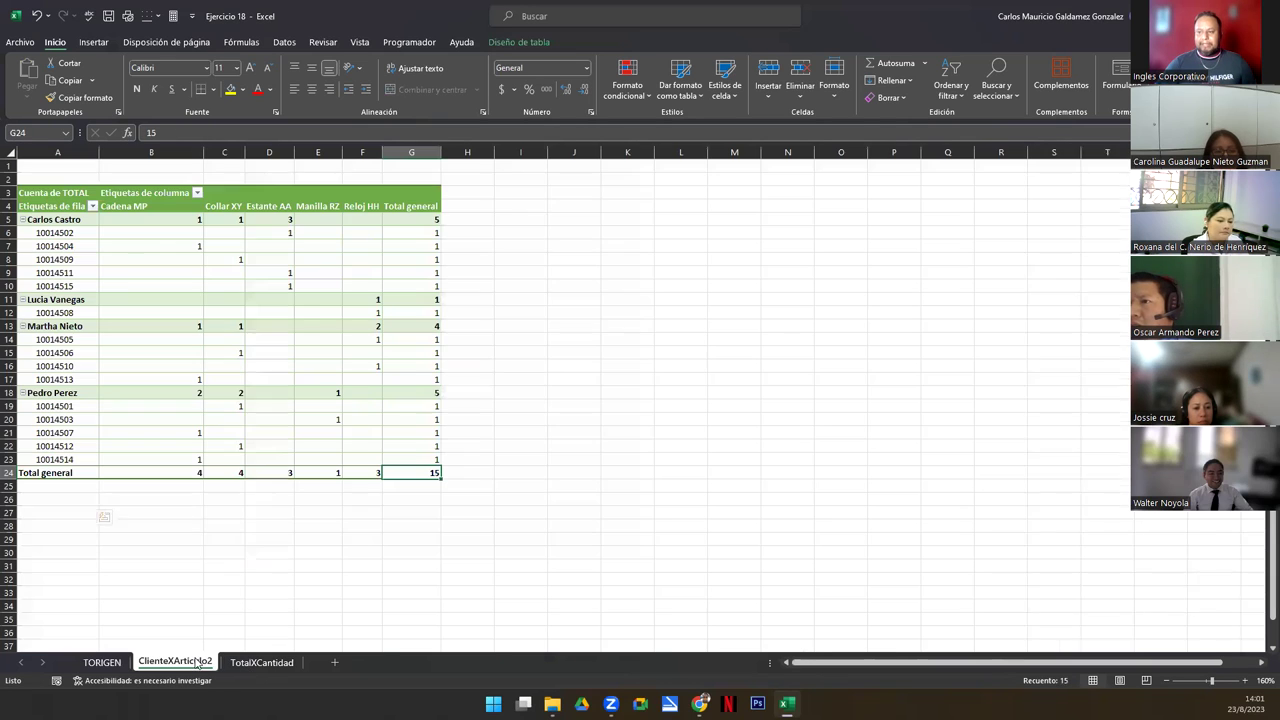
click(166, 286)
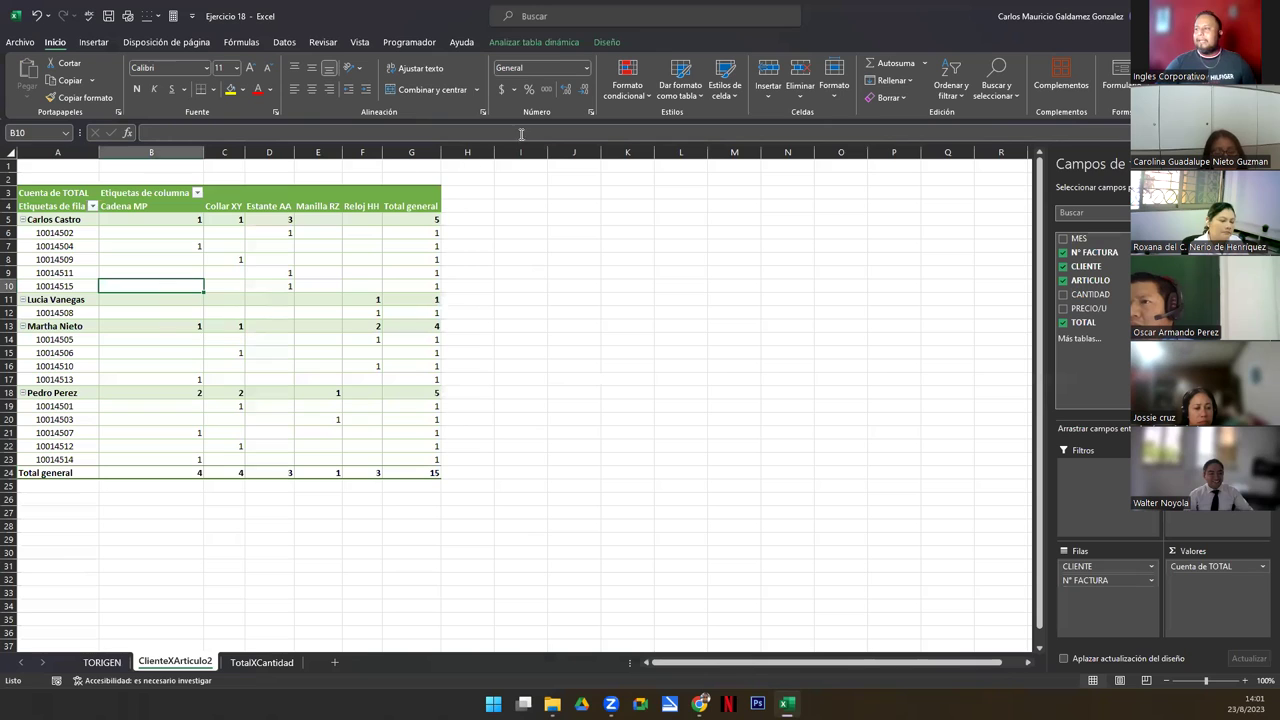
click(557, 43)
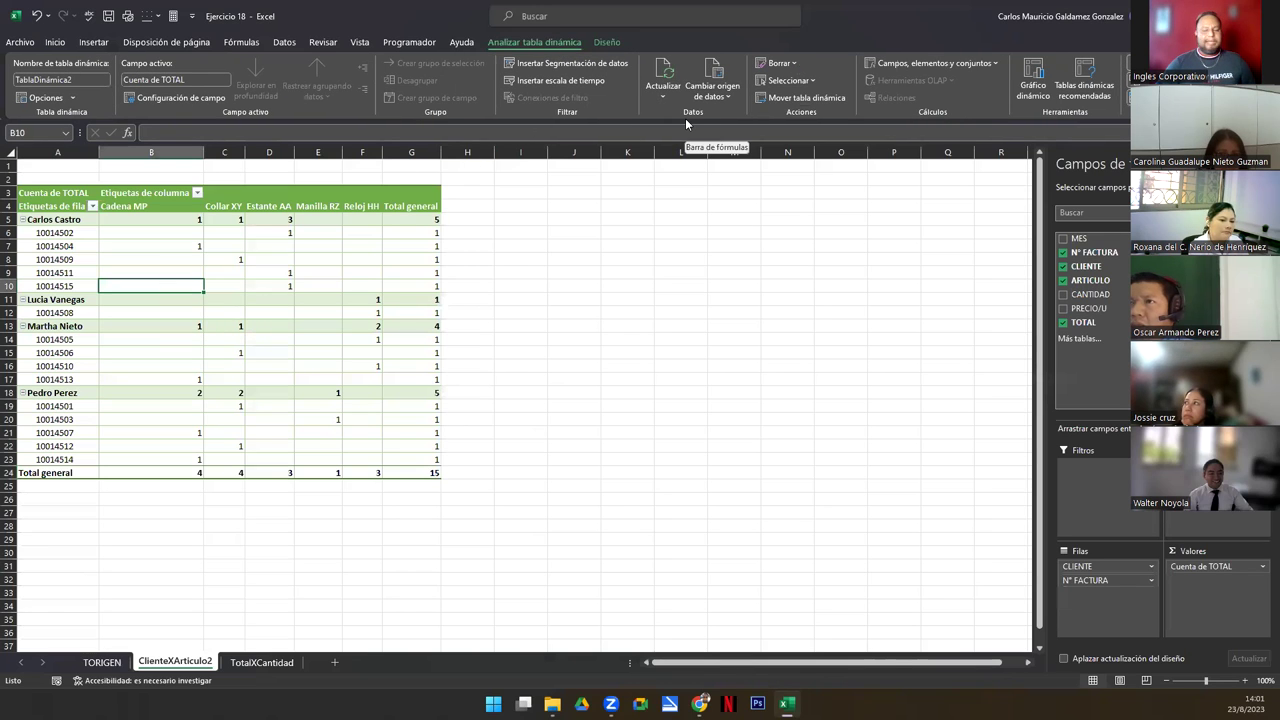
click(663, 71)
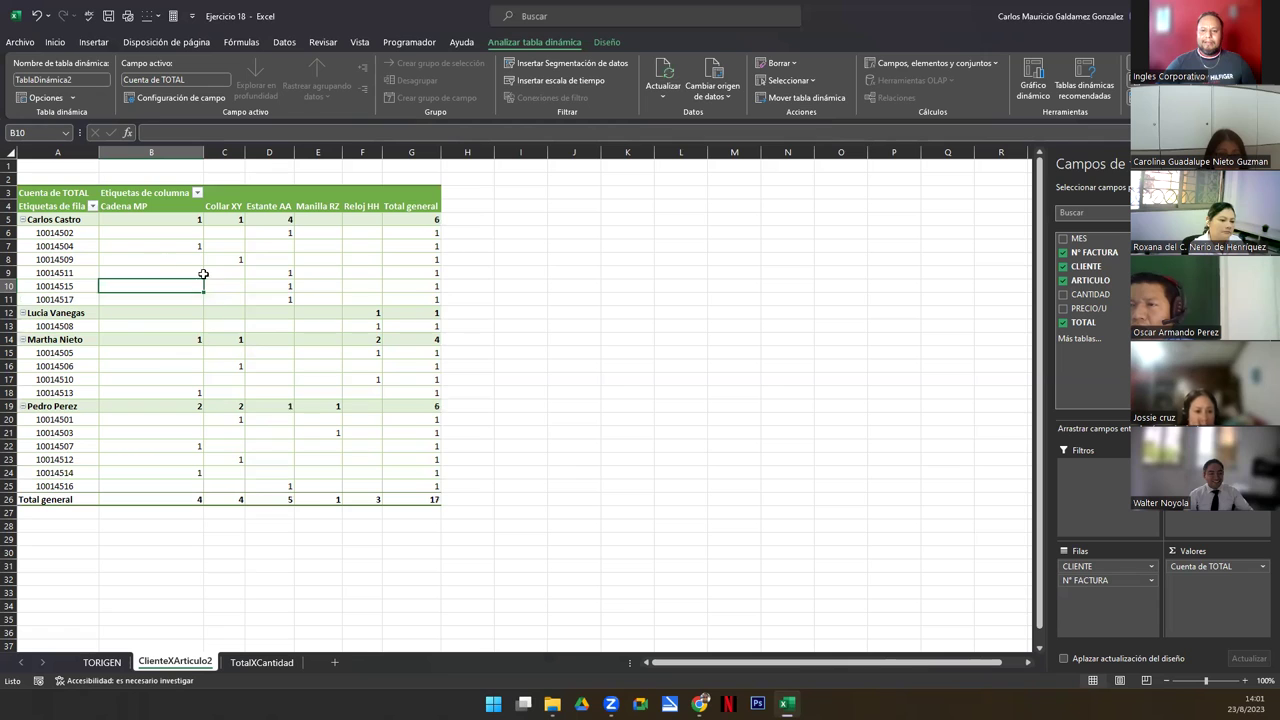
mouse_move(163, 311)
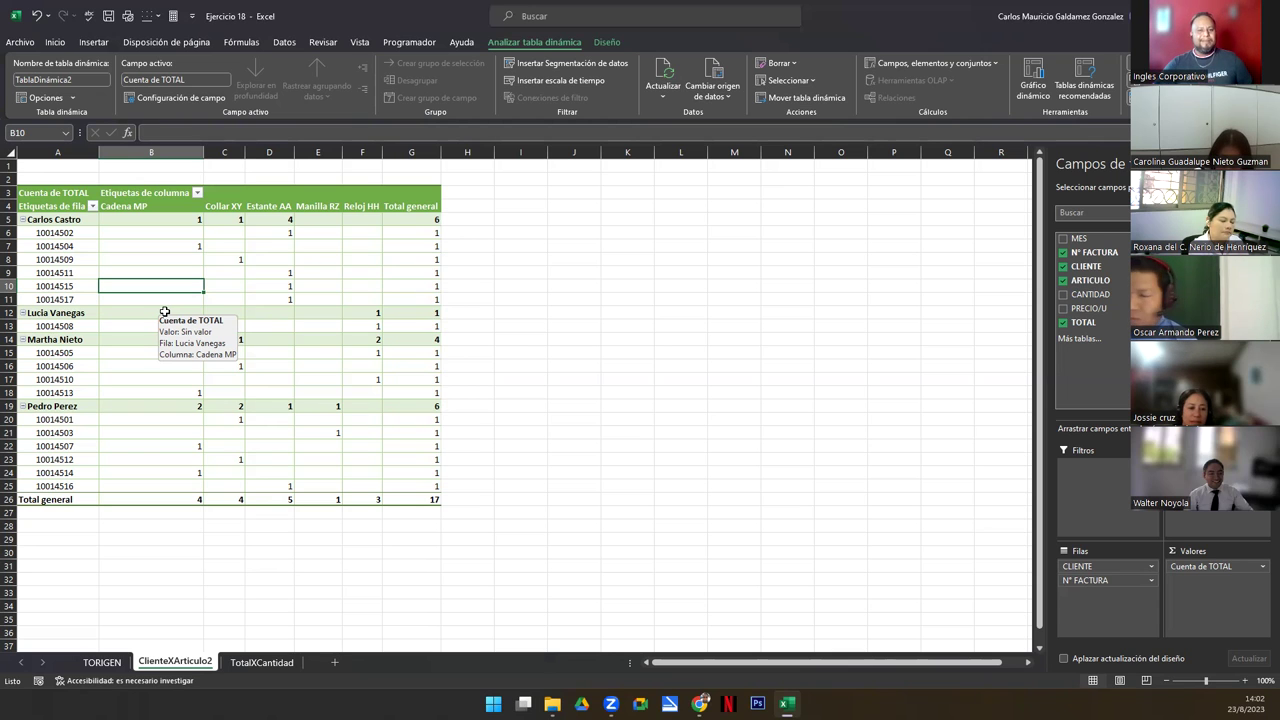
click(270, 270)
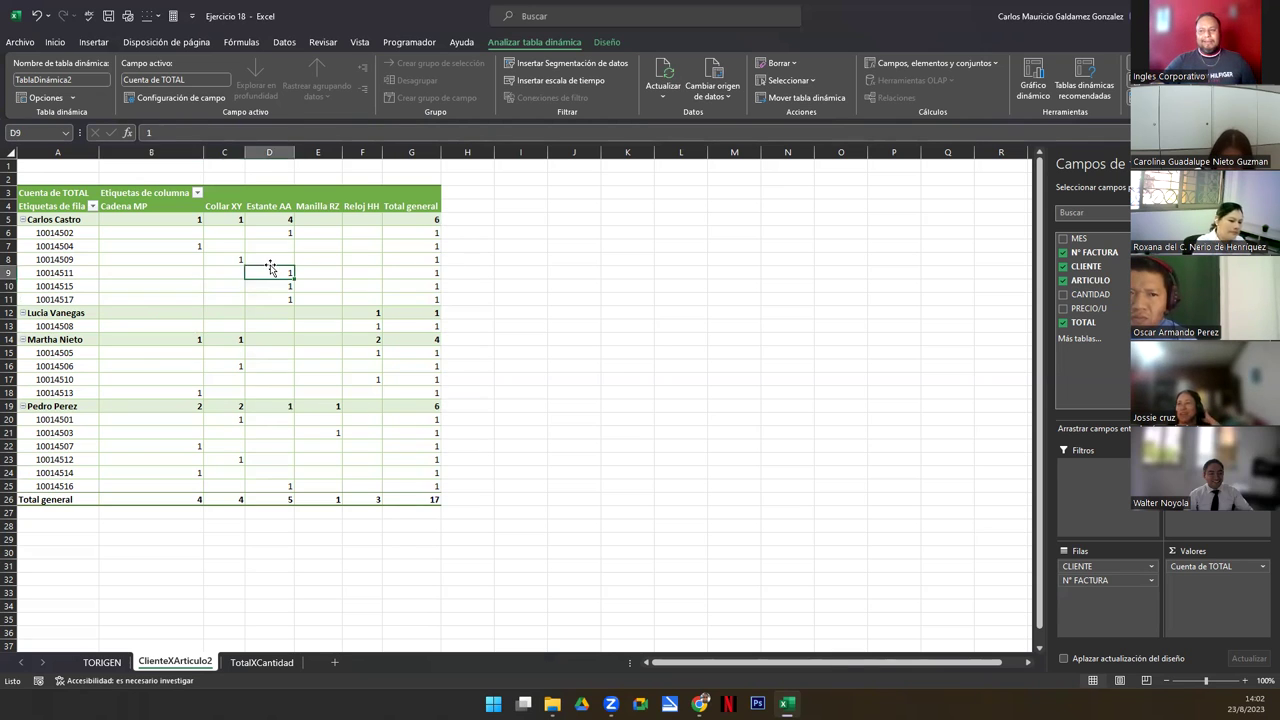
click(101, 663)
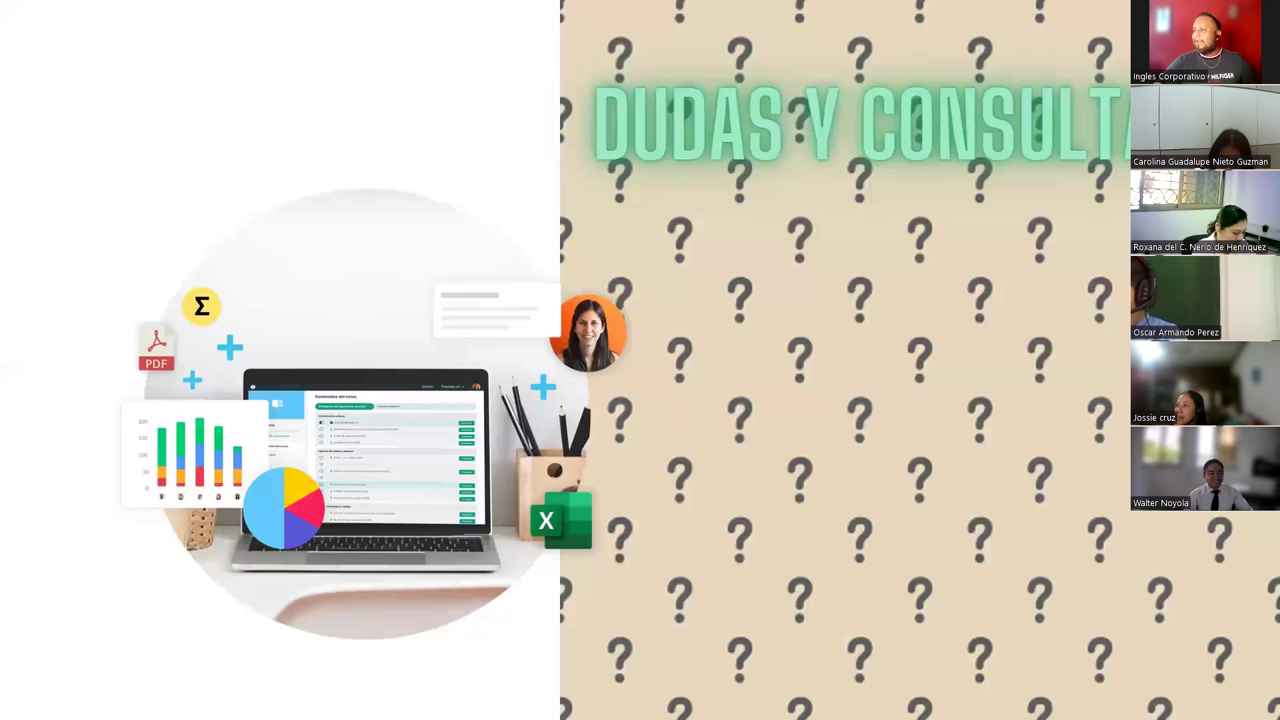